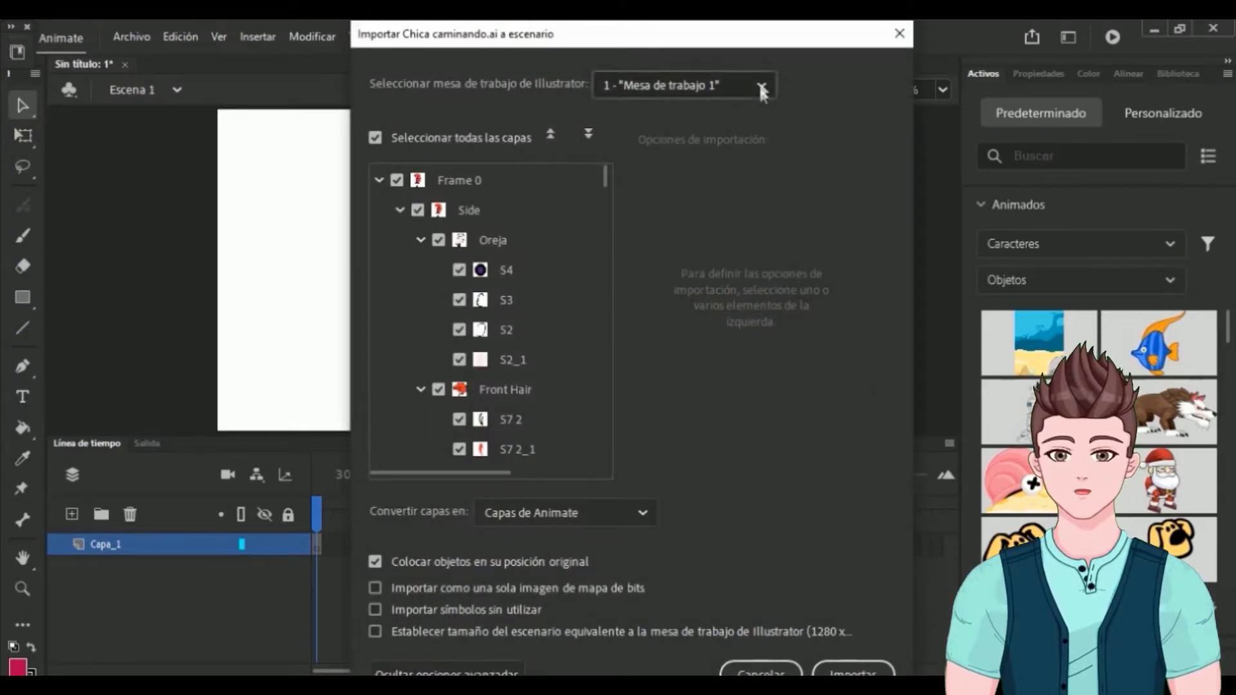
Step: Import all layers of Chica caminando.ai to the stage and move the character to the middle of the stage
{"action": "left_click_drag", "start_coordinate": [759, 47], "coordinate": [508, 32]}
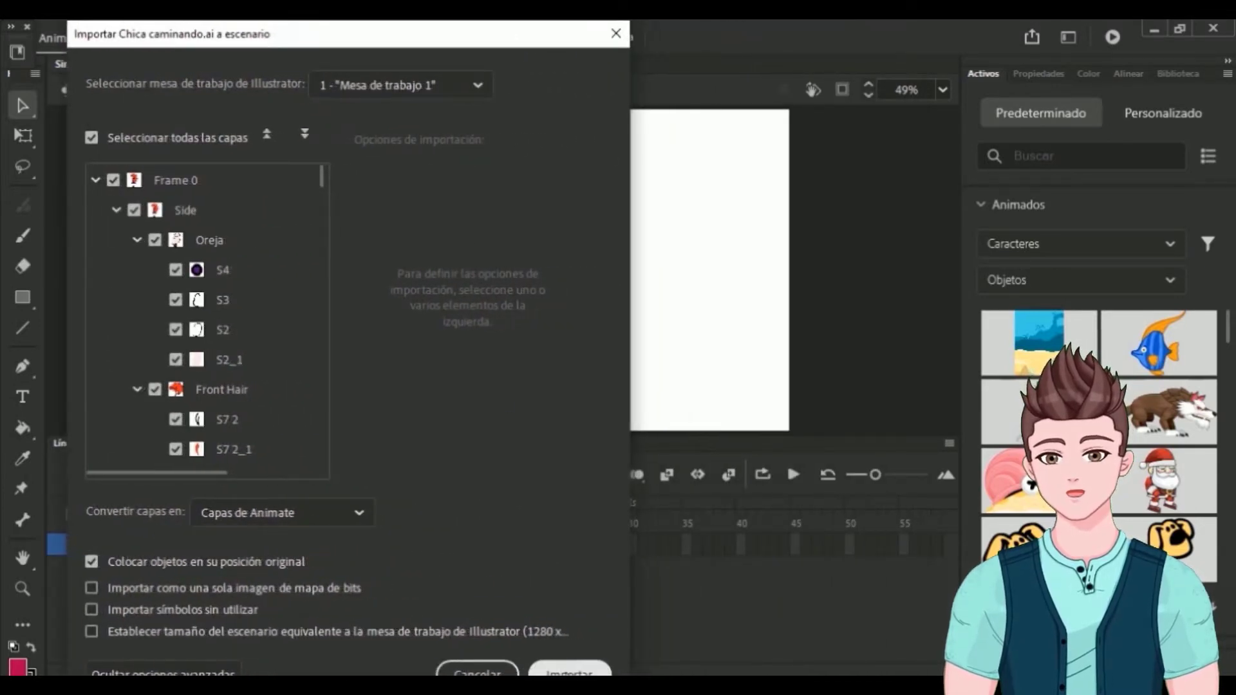
{"action": "left_click", "coordinate": [570, 673]}
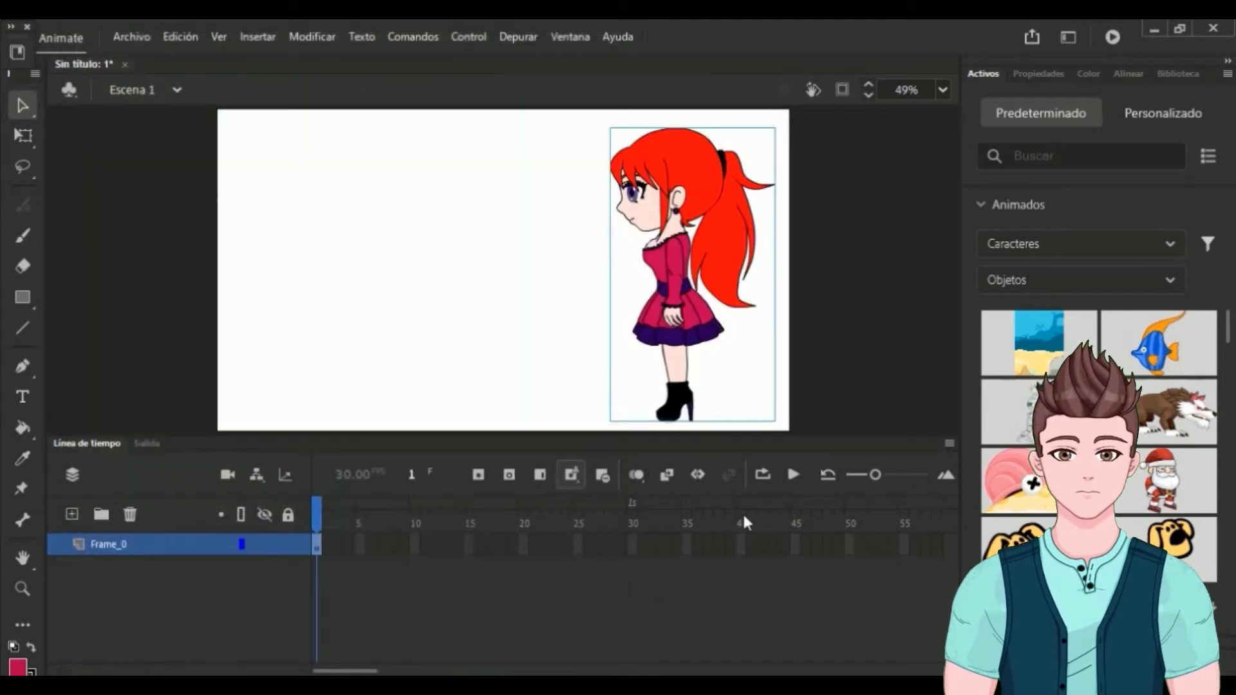
{"action": "left_click_drag", "start_coordinate": [683, 248], "coordinate": [511, 245]}
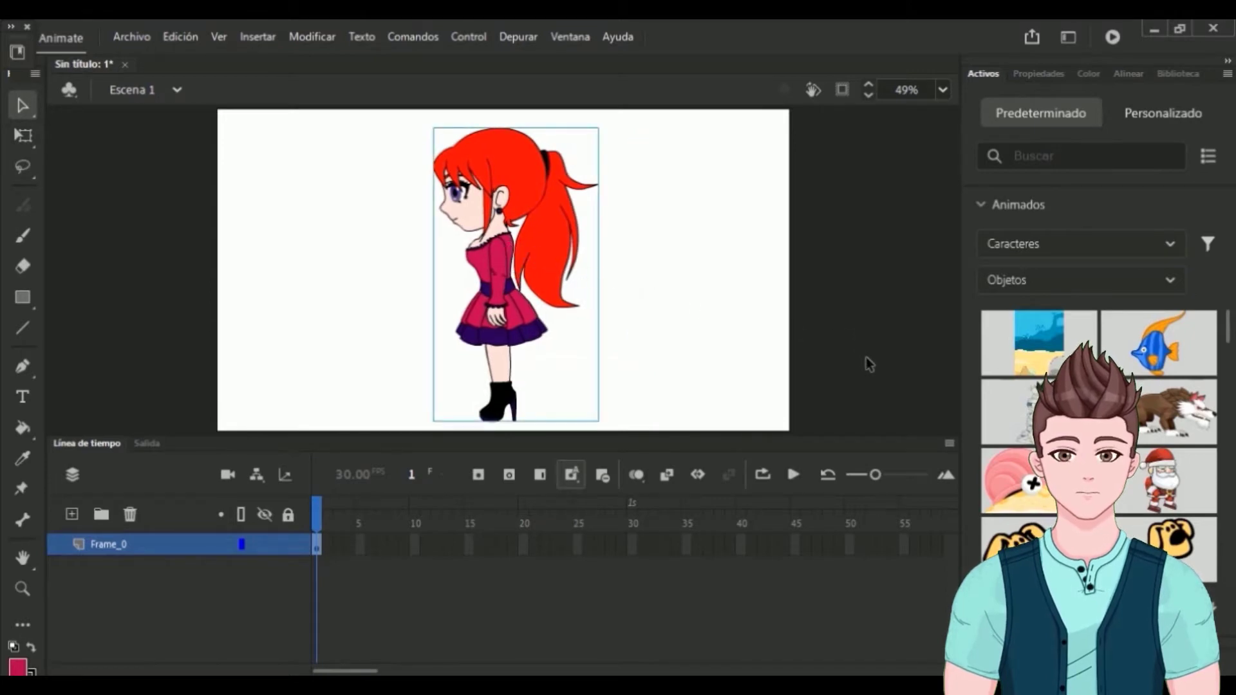
Step: Break apart the character's group and convert all its pieces into a movie clip symbol named "chica"
{"action": "right_click", "coordinate": [501, 262]}
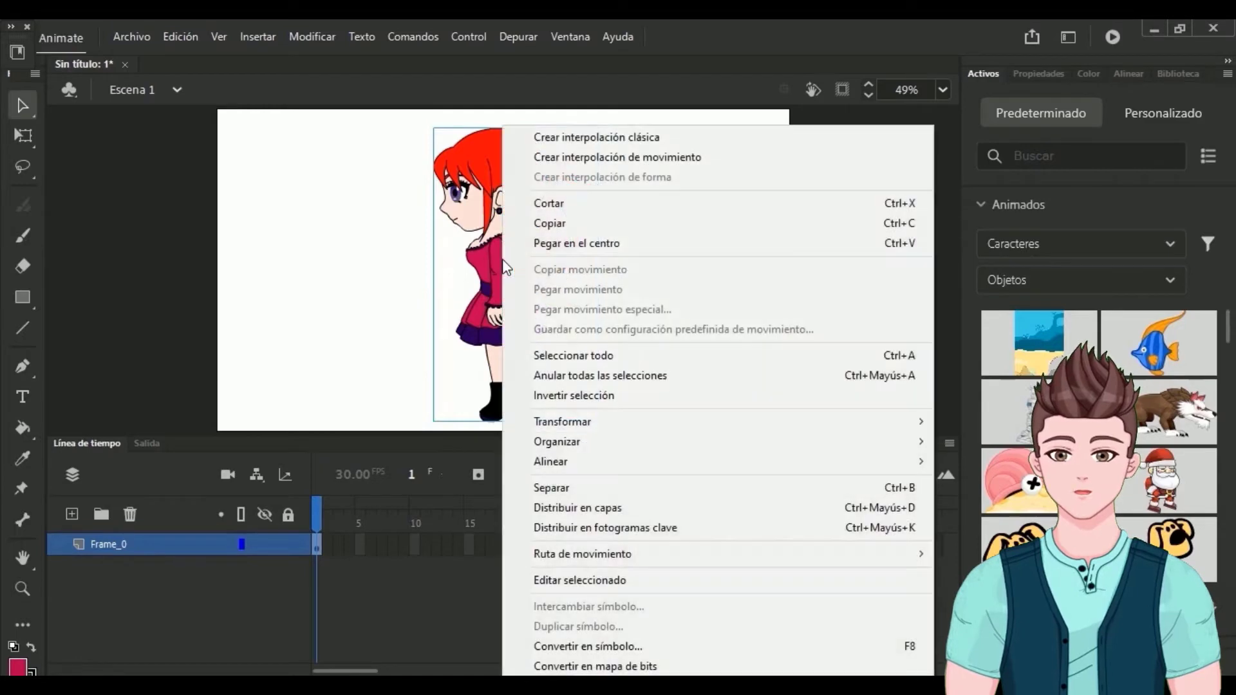
{"action": "left_click", "coordinate": [585, 487]}
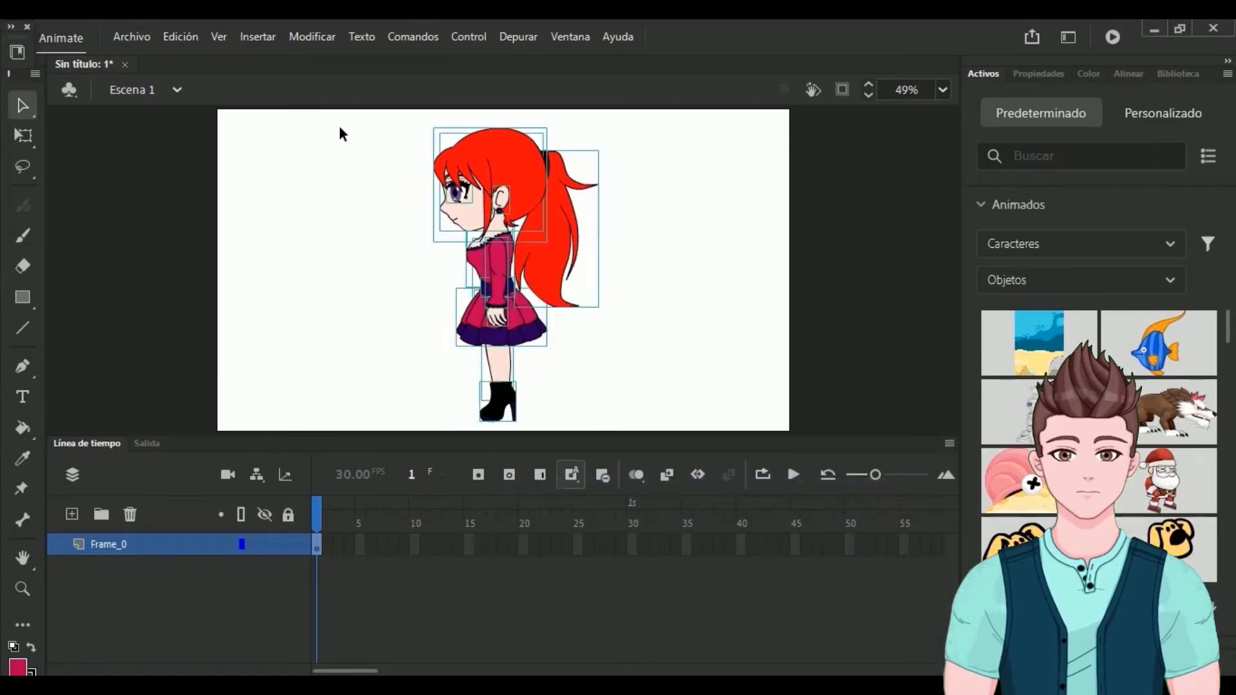
{"action": "left_click_drag", "start_coordinate": [339, 128], "coordinate": [660, 434]}
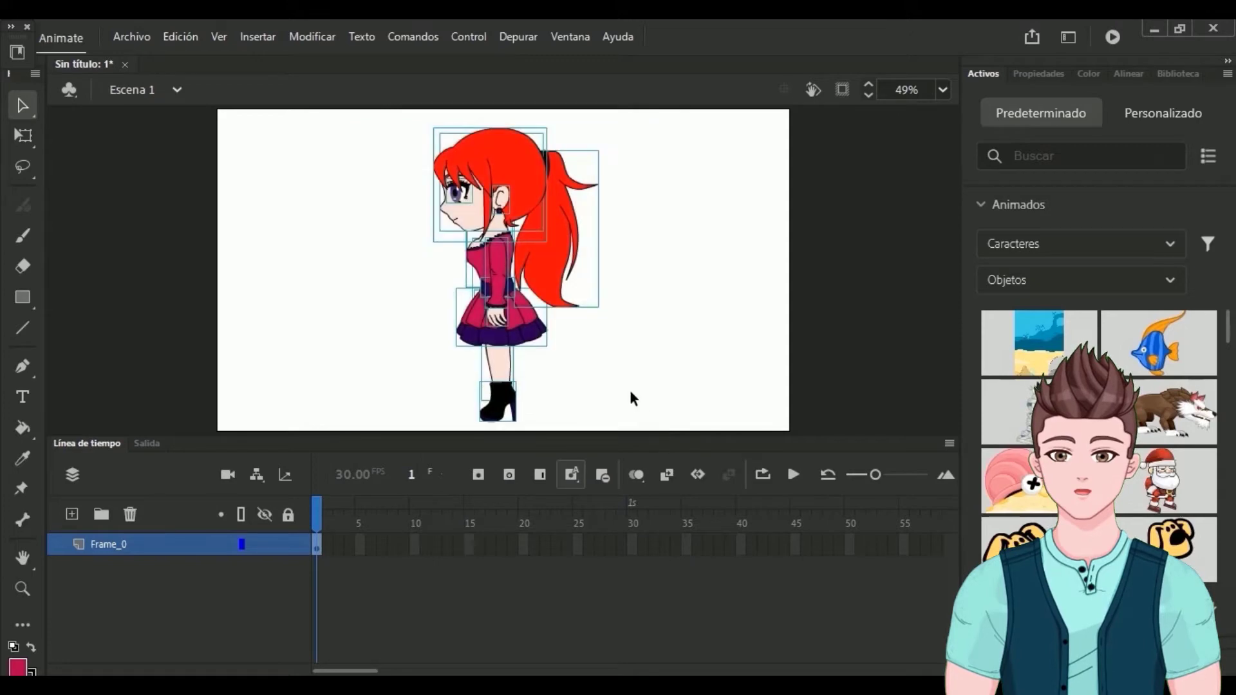
{"action": "right_click", "coordinate": [520, 194]}
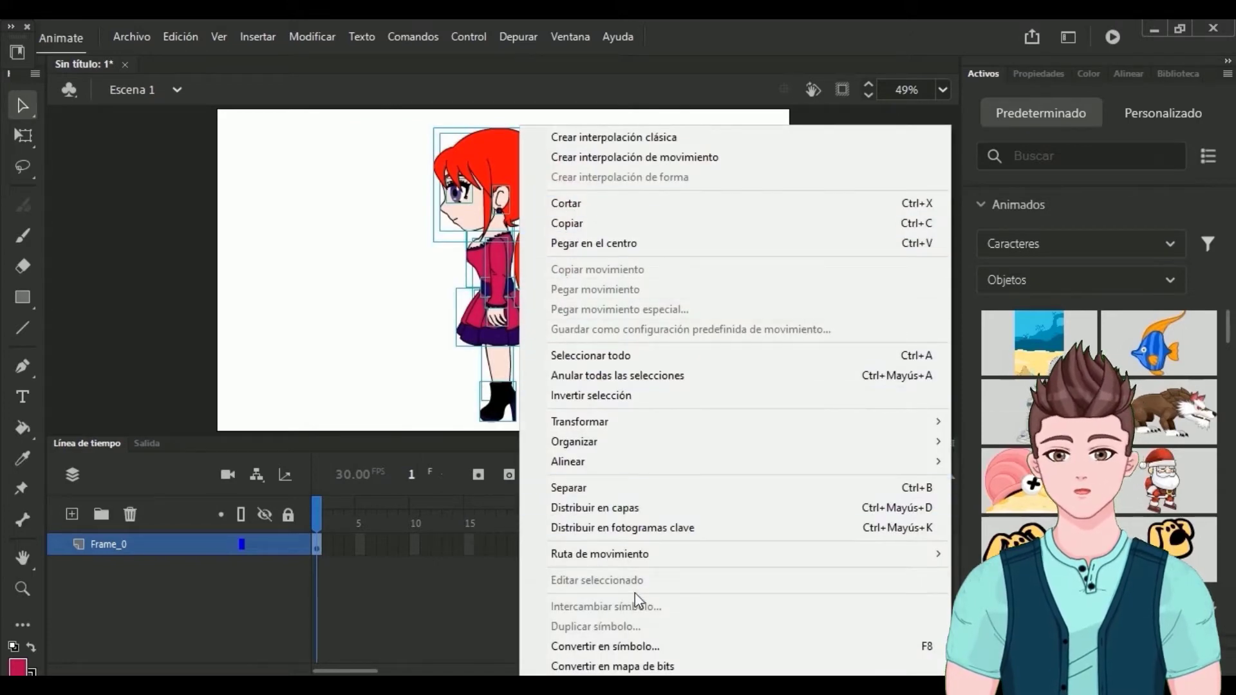
{"action": "left_click", "coordinate": [631, 648]}
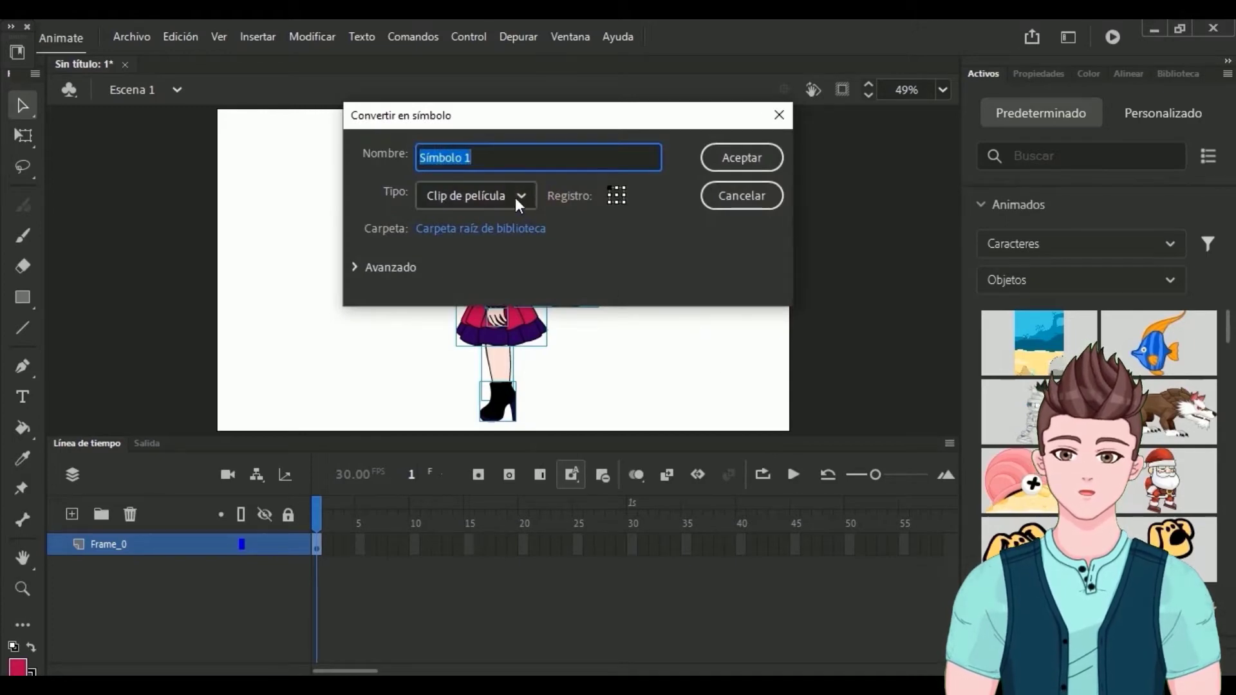
{"action": "type", "text": "chica"}
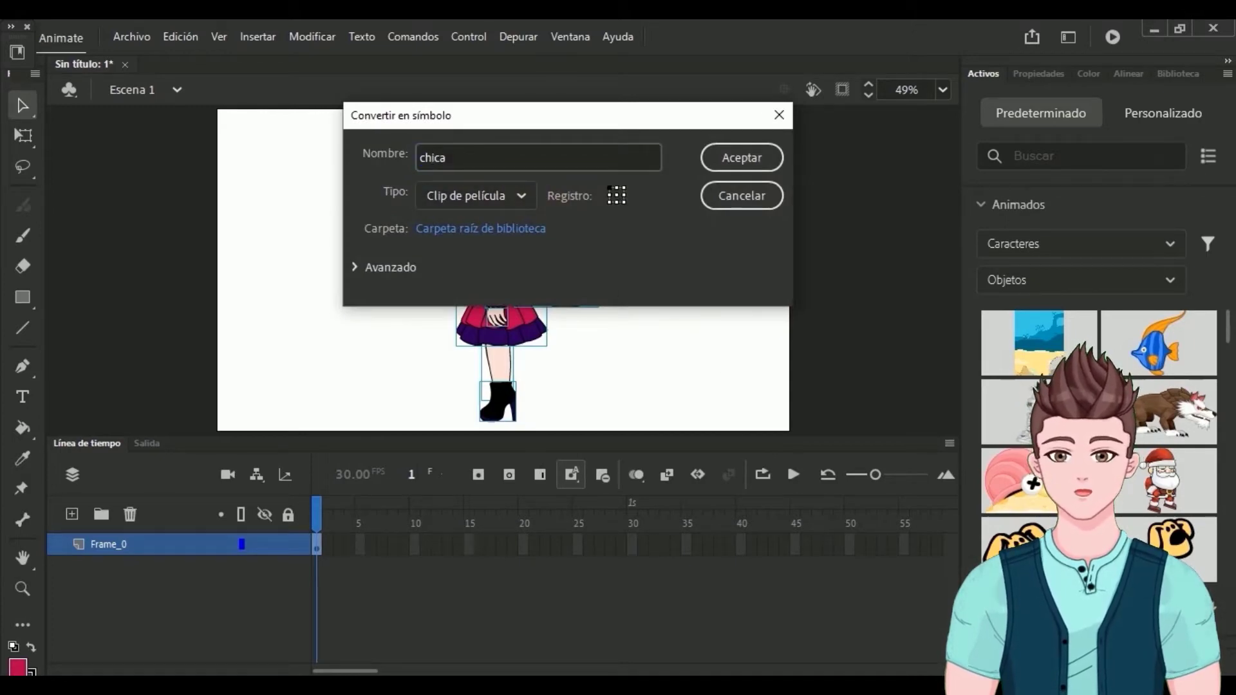
{"action": "left_click", "coordinate": [732, 150]}
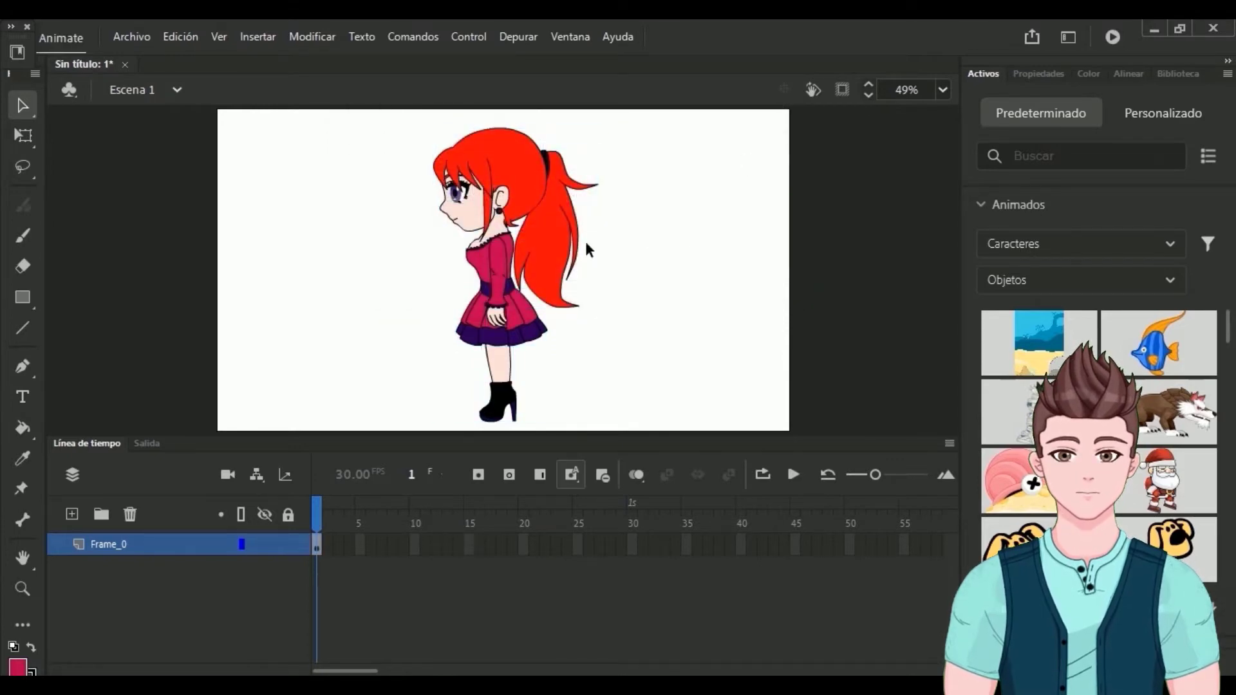
Step: Open the chica symbol for editing and move the near boot and leg out to the left of the body
{"action": "left_click", "coordinate": [583, 249]}
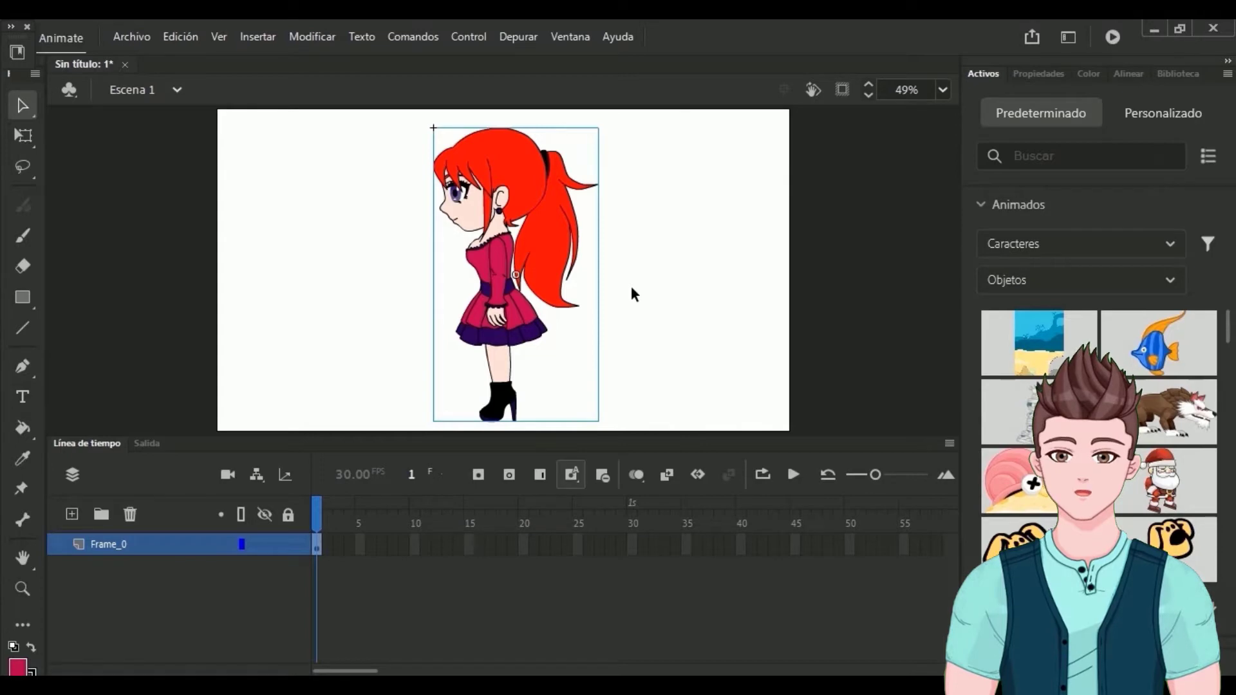
{"action": "key", "text": "ctrl+e"}
{"action": "left_click_drag", "start_coordinate": [951, 257], "coordinate": [952, 290]}
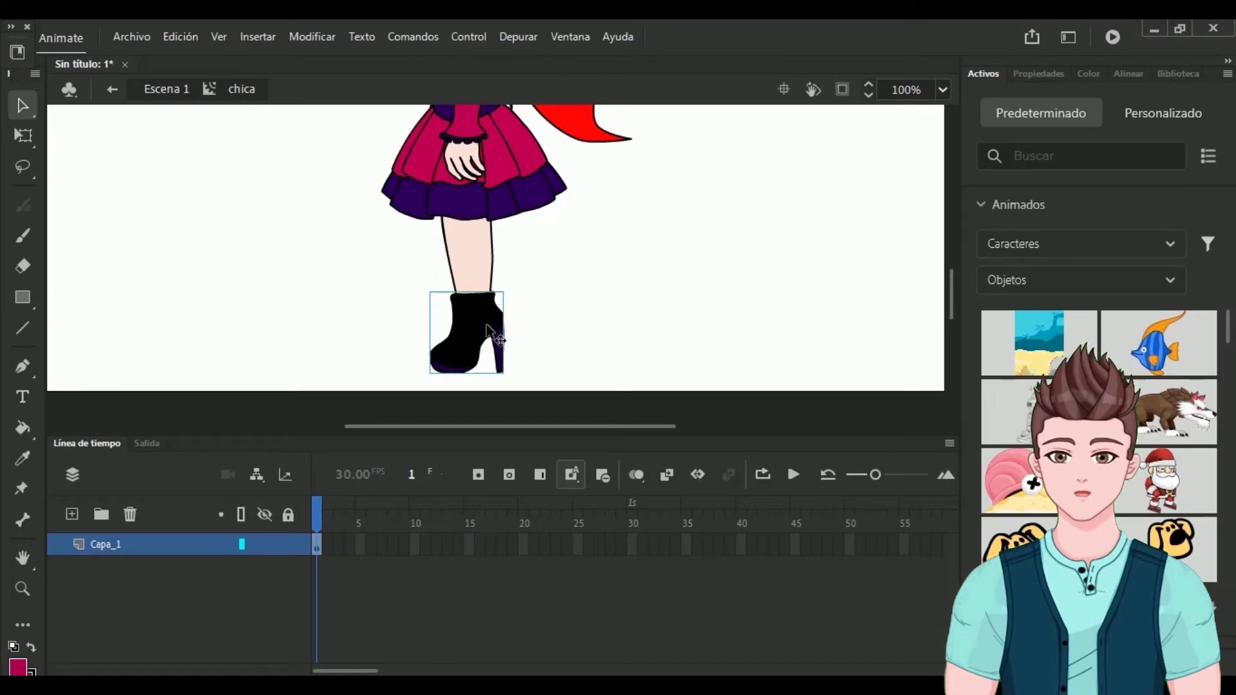
{"action": "left_click_drag", "start_coordinate": [494, 316], "coordinate": [272, 317]}
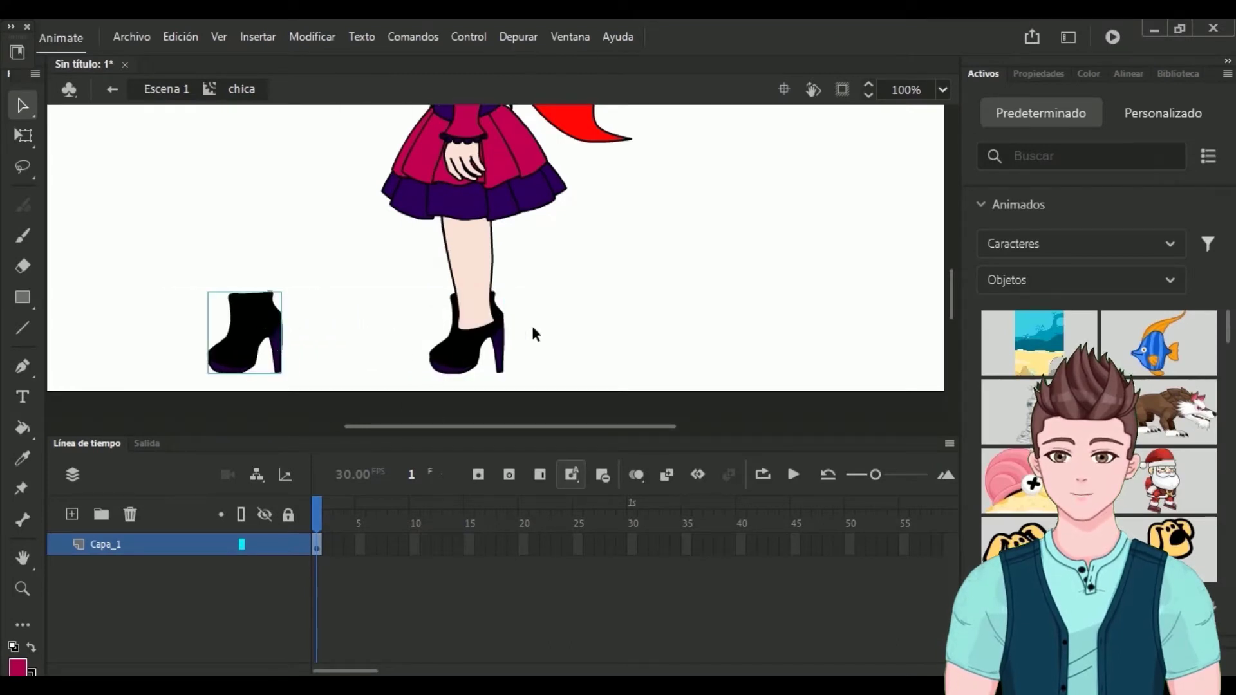
{"action": "left_click", "coordinate": [474, 251]}
{"action": "left_click_drag", "start_coordinate": [475, 252], "coordinate": [252, 236]}
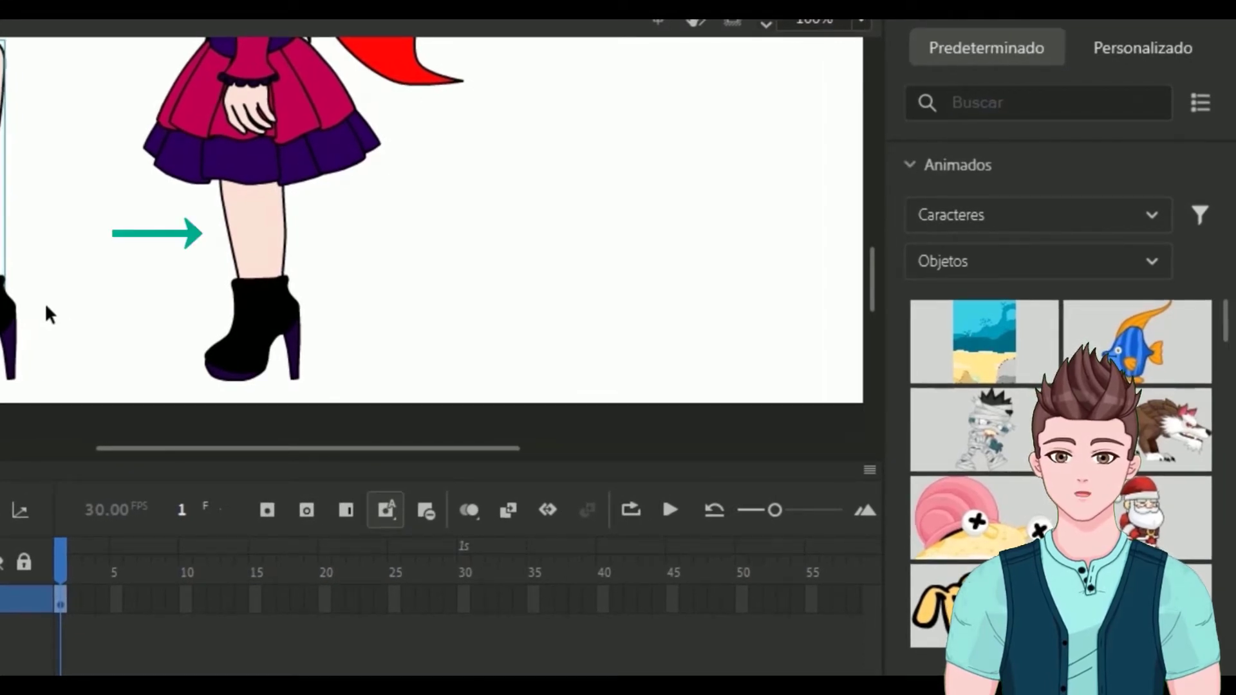
Step: Break the separated leg and boot apart down to raw shapes and combine them into a single drawing object
{"action": "left_click_drag", "start_coordinate": [325, 119], "coordinate": [193, 364]}
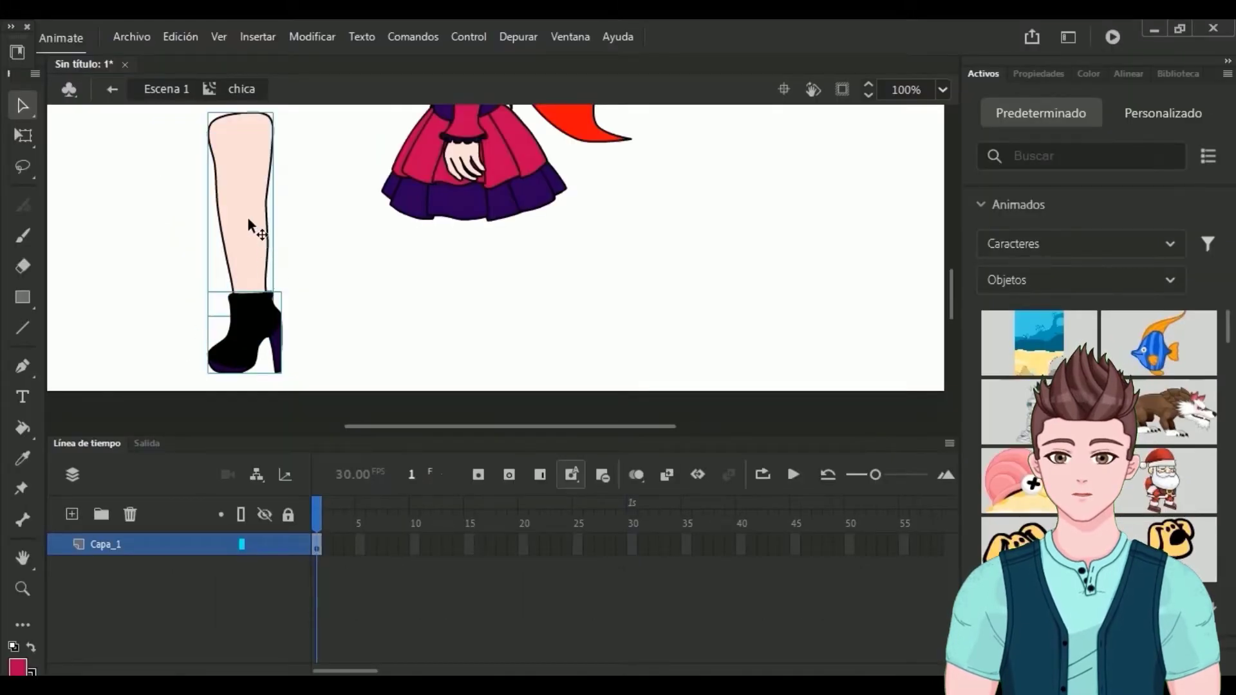
{"action": "right_click", "coordinate": [249, 222]}
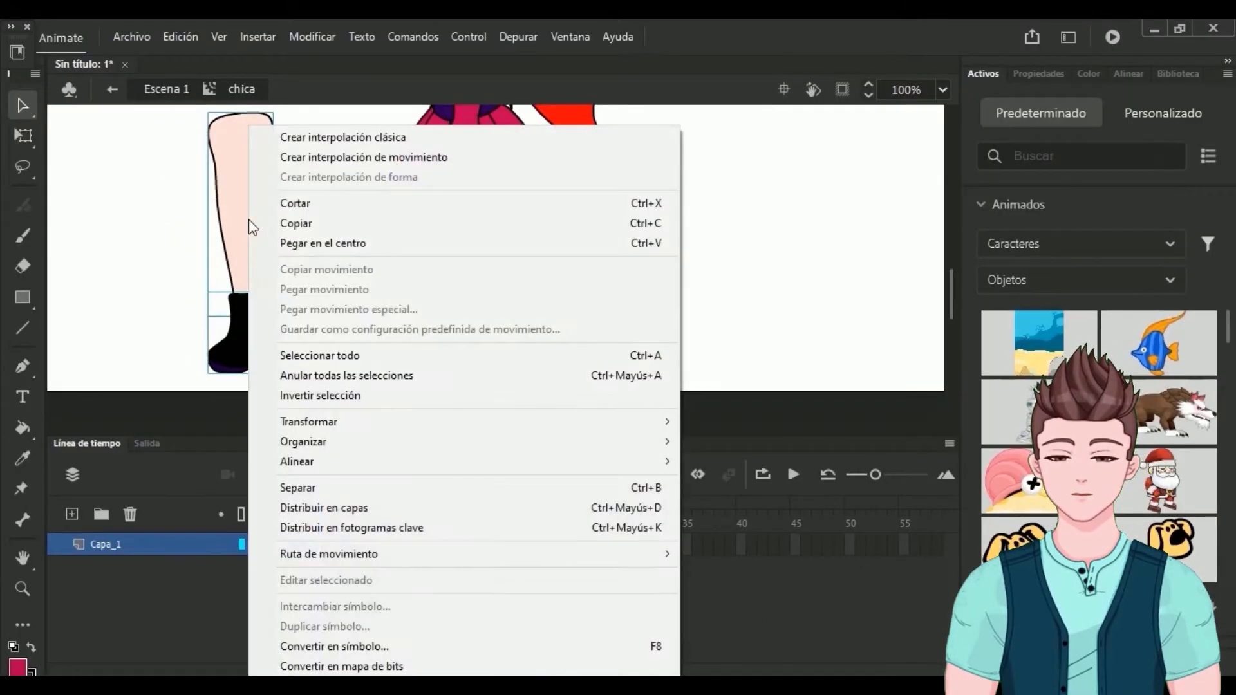
{"action": "left_click", "coordinate": [330, 490]}
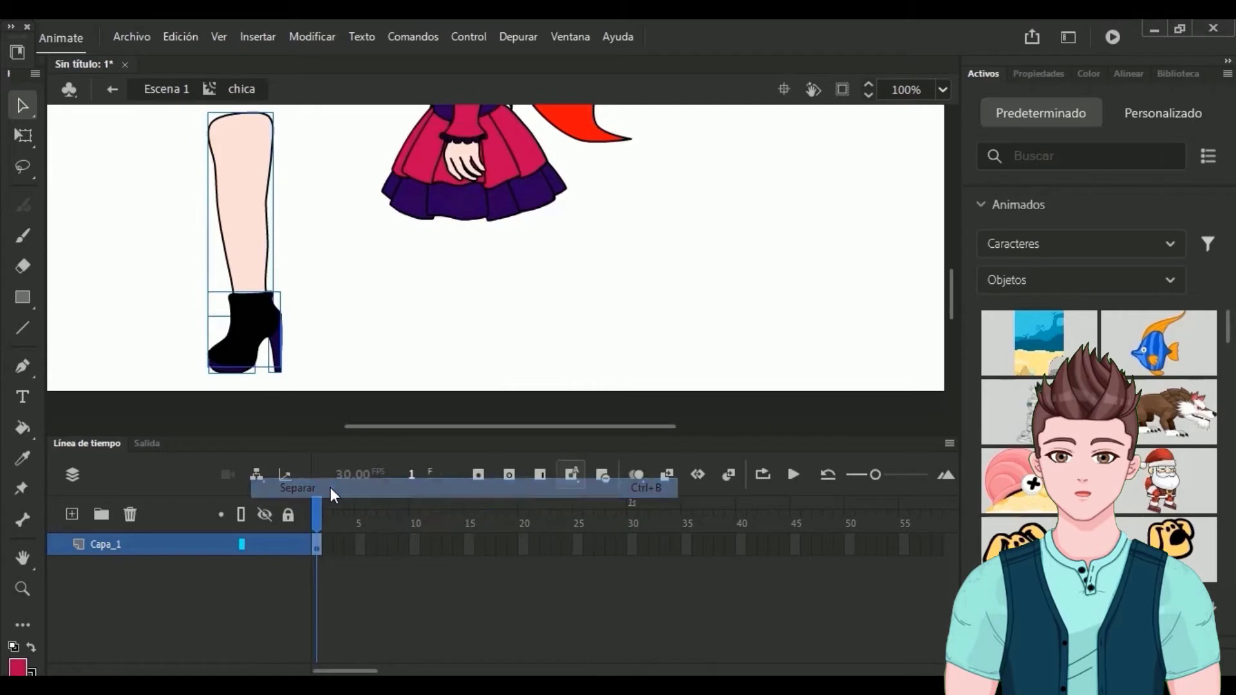
{"action": "right_click", "coordinate": [244, 234]}
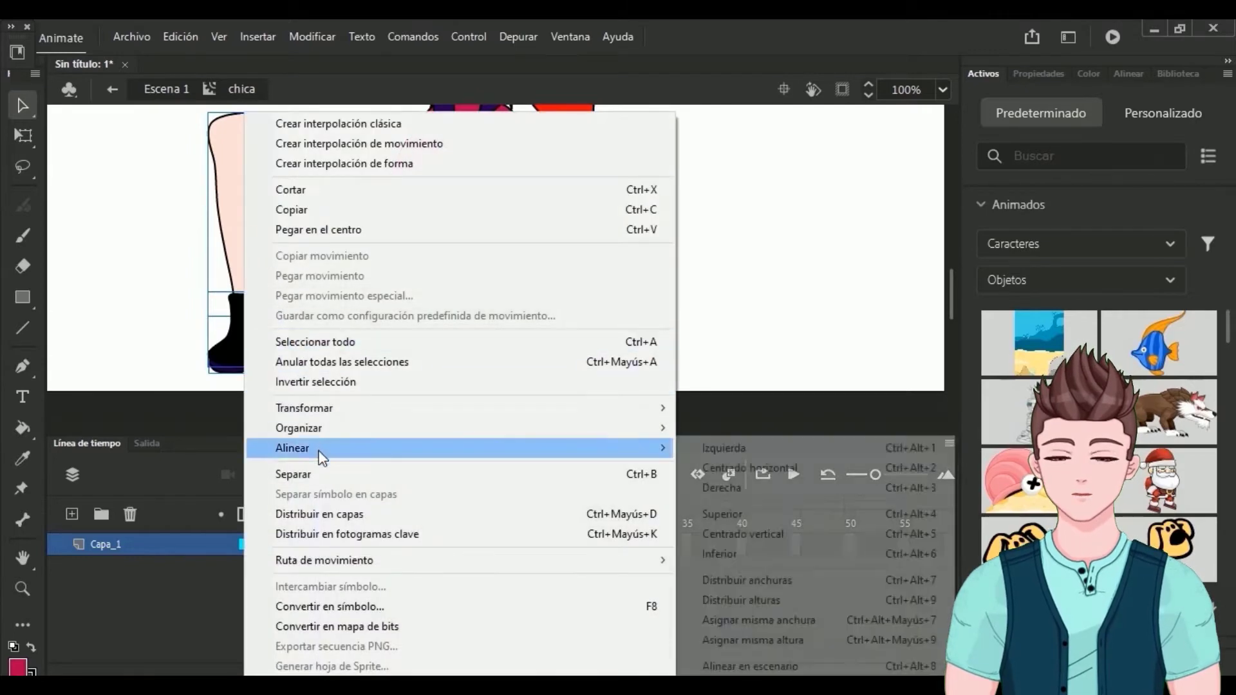
{"action": "left_click", "coordinate": [319, 475]}
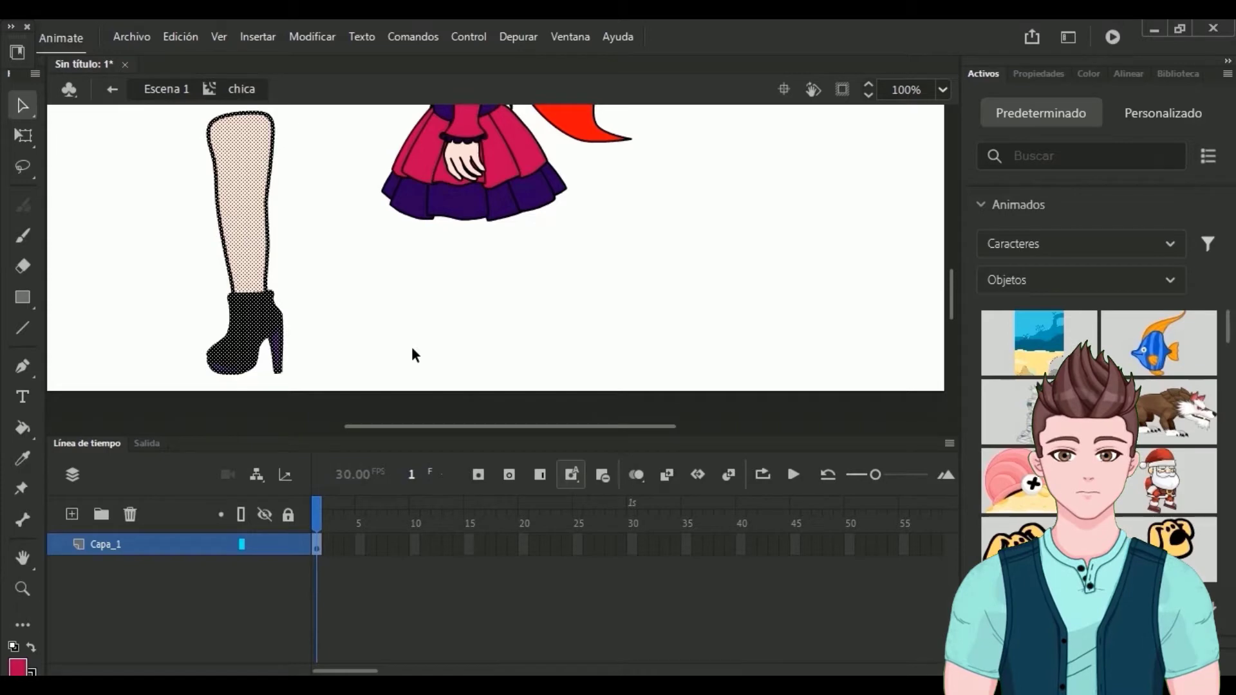
{"action": "left_click", "coordinate": [1040, 73]}
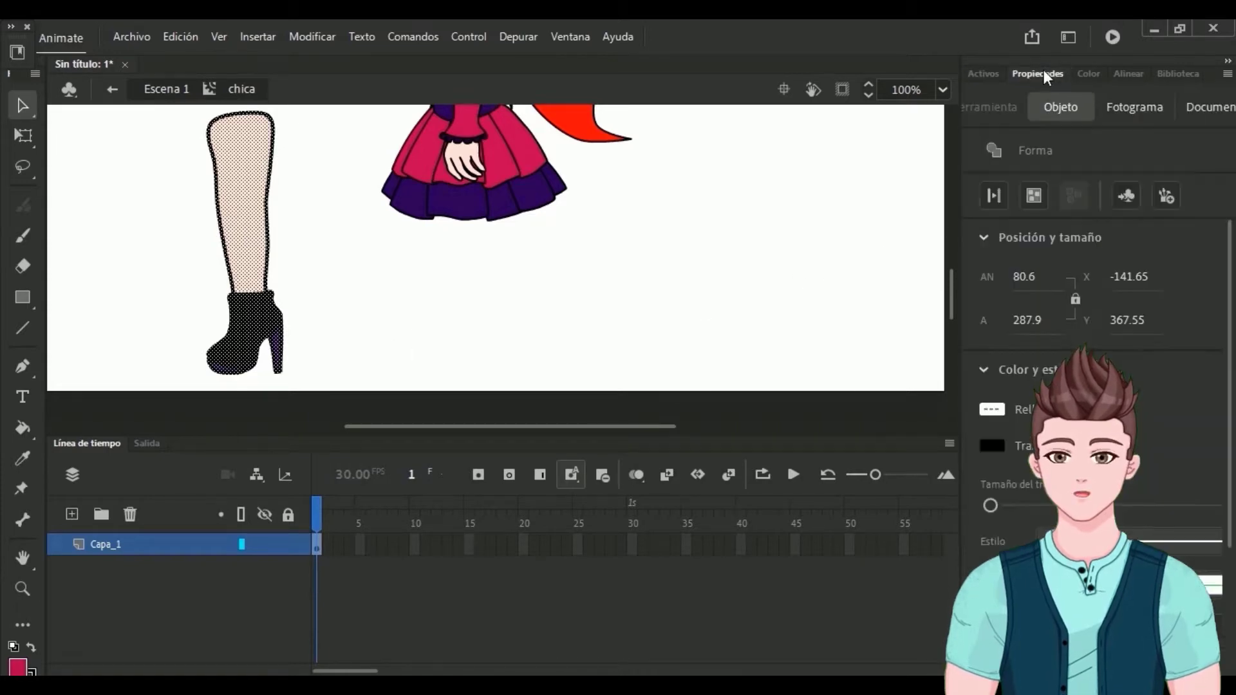
{"action": "left_click", "coordinate": [1033, 197]}
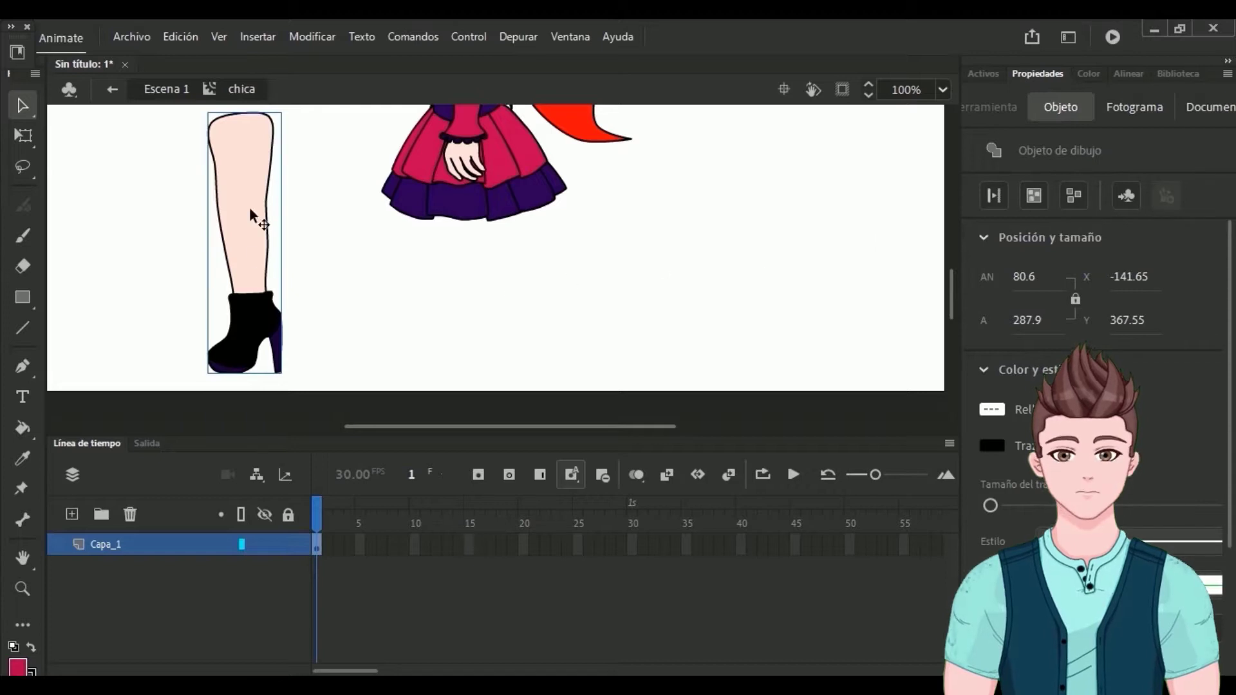
Step: Move the near sleeve and hand off the torso to the right of the ponytail, nudging the hand to fit the cuff
{"action": "scroll", "coordinate": [401, 314], "scroll_direction": "up", "scroll_amount": 5}
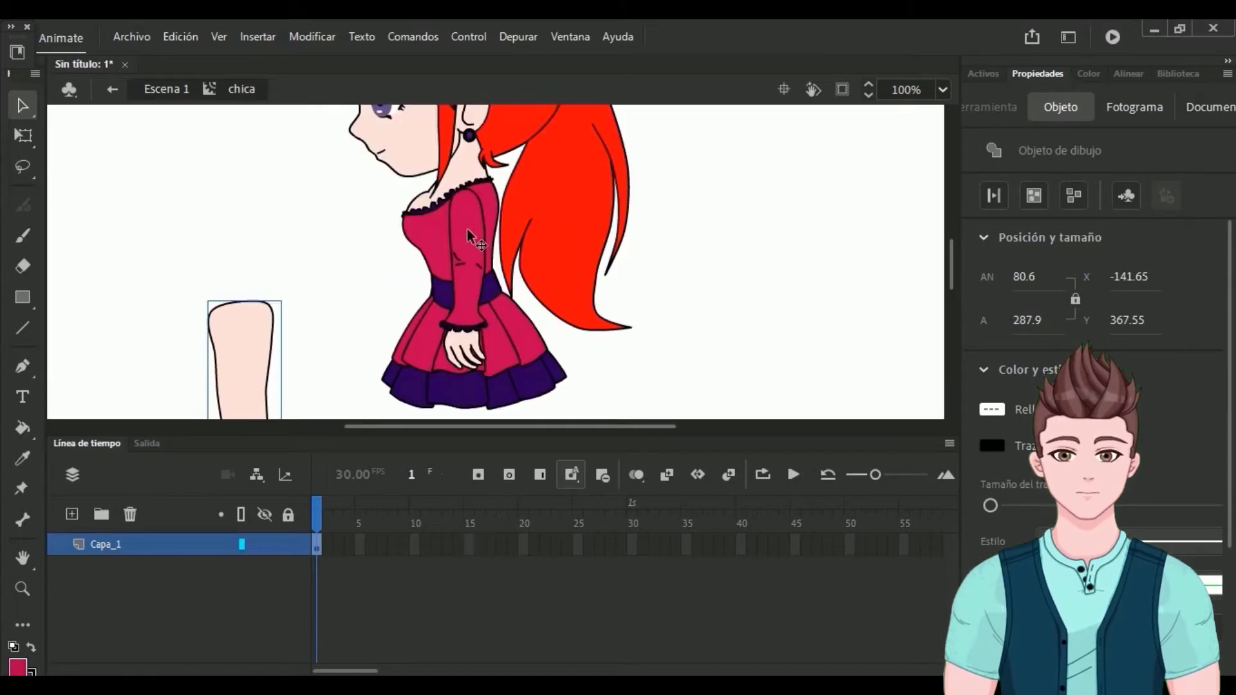
{"action": "left_click_drag", "start_coordinate": [446, 433], "coordinate": [446, 531]}
{"action": "left_click_drag", "start_coordinate": [463, 241], "coordinate": [786, 235]}
{"action": "left_click_drag", "start_coordinate": [464, 351], "coordinate": [787, 341]}
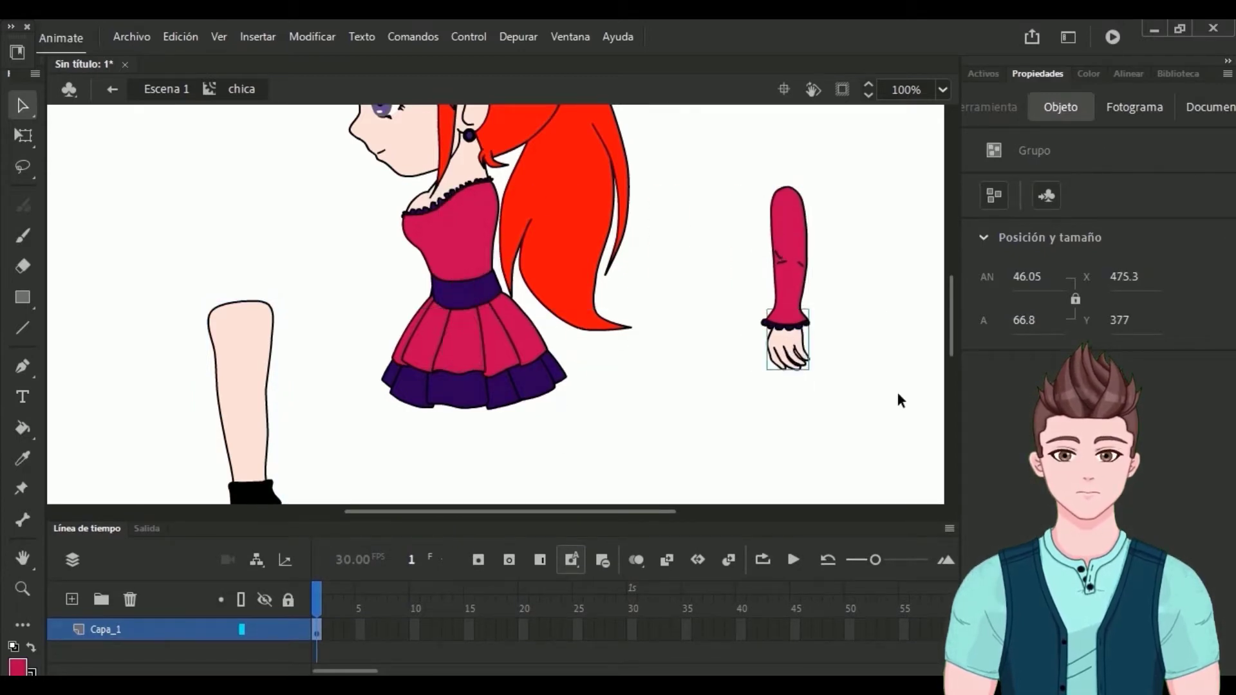
{"action": "key", "text": "Left"}
{"action": "key", "text": "Up"}
{"action": "key", "text": "Up"}
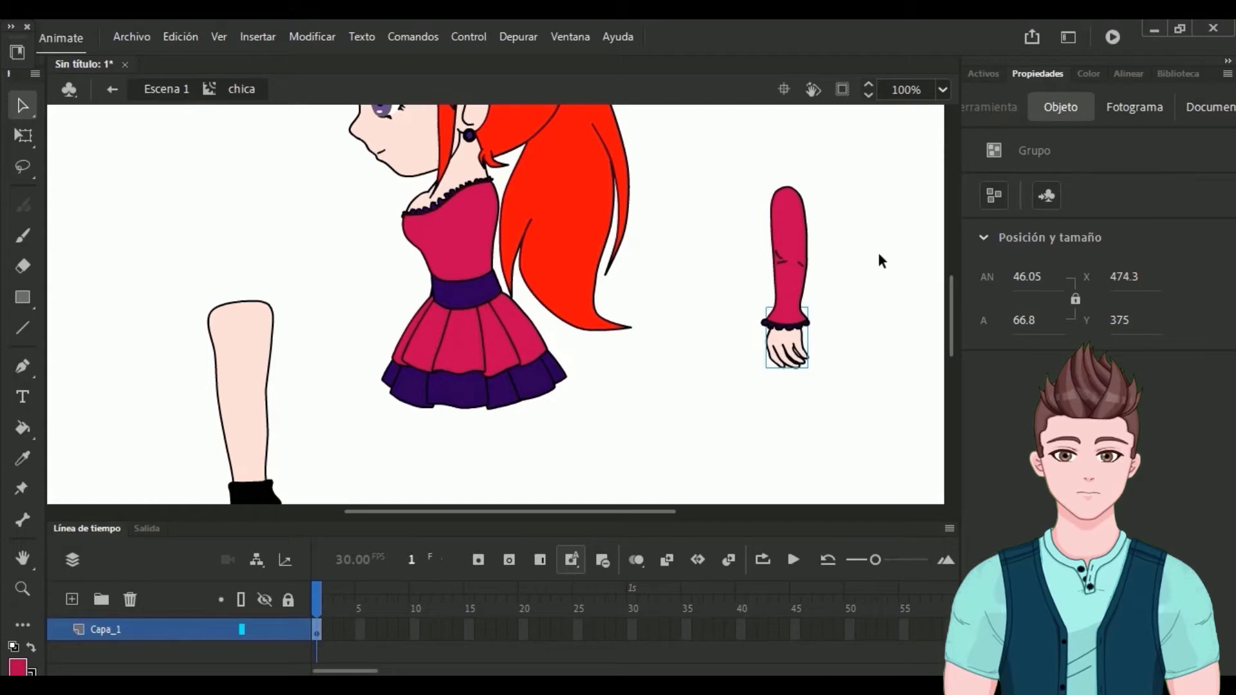
Step: Break the separated near sleeve and hand apart into raw shapes and combine them into one drawing object
{"action": "left_click_drag", "start_coordinate": [721, 171], "coordinate": [876, 387]}
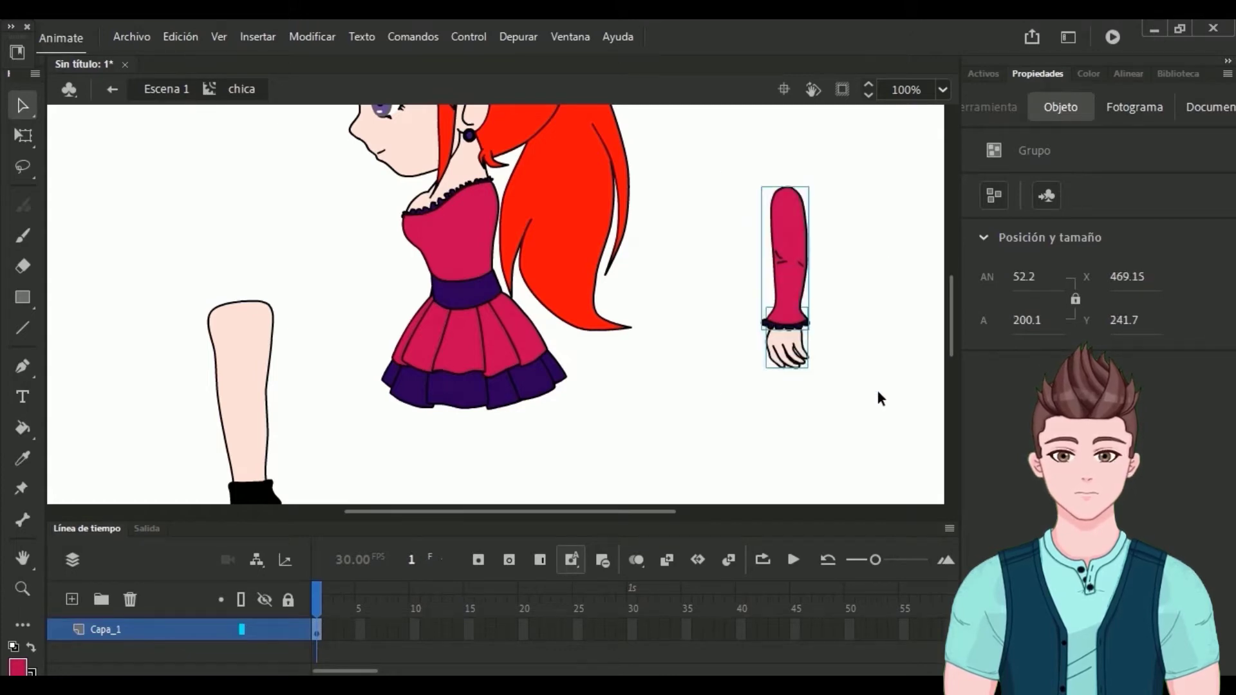
{"action": "right_click", "coordinate": [782, 252]}
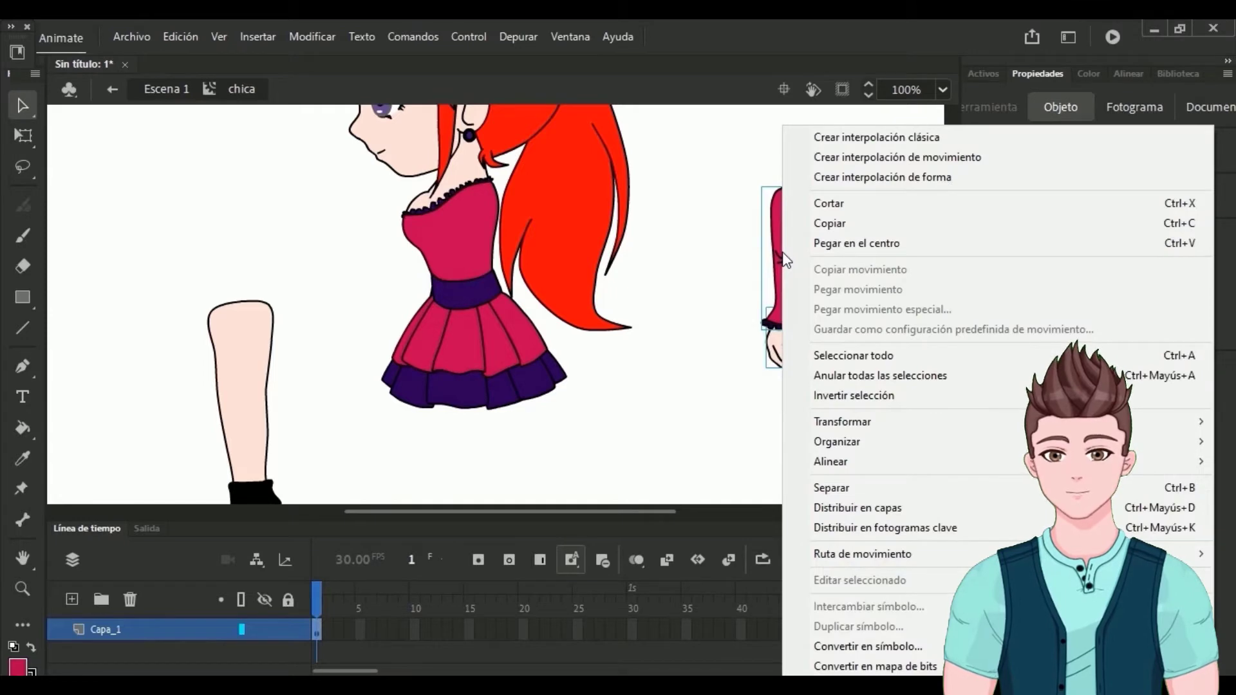
{"action": "left_click", "coordinate": [851, 488]}
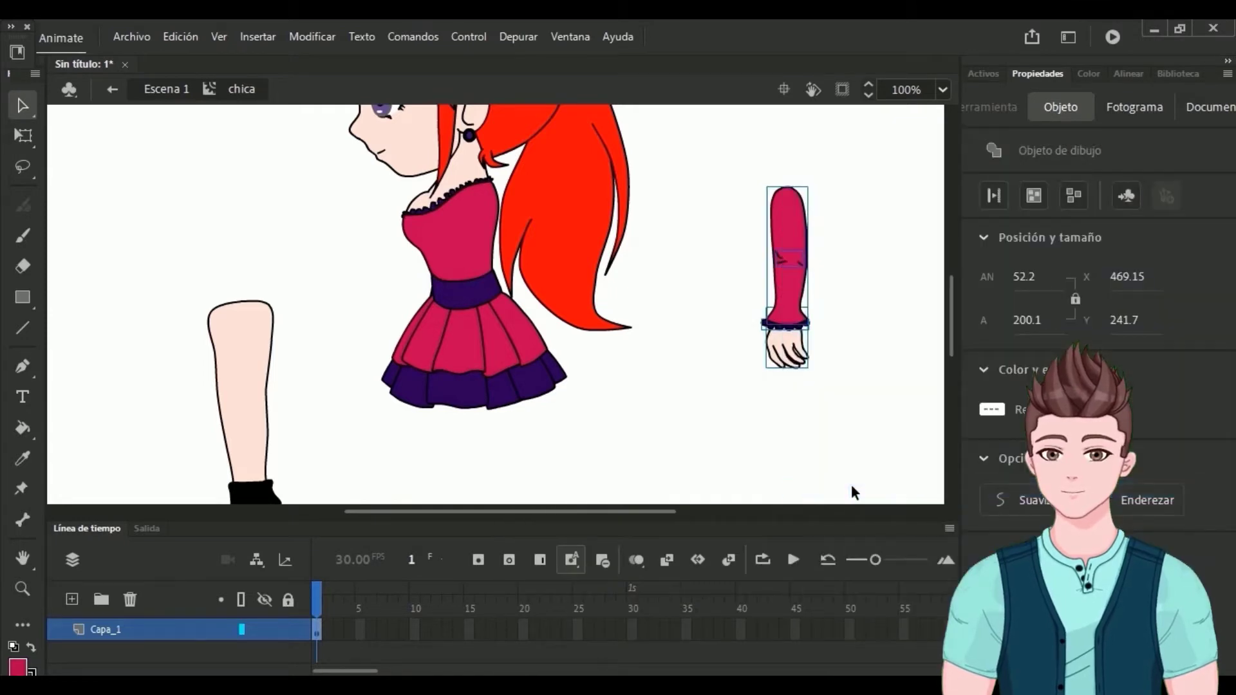
{"action": "right_click", "coordinate": [789, 295]}
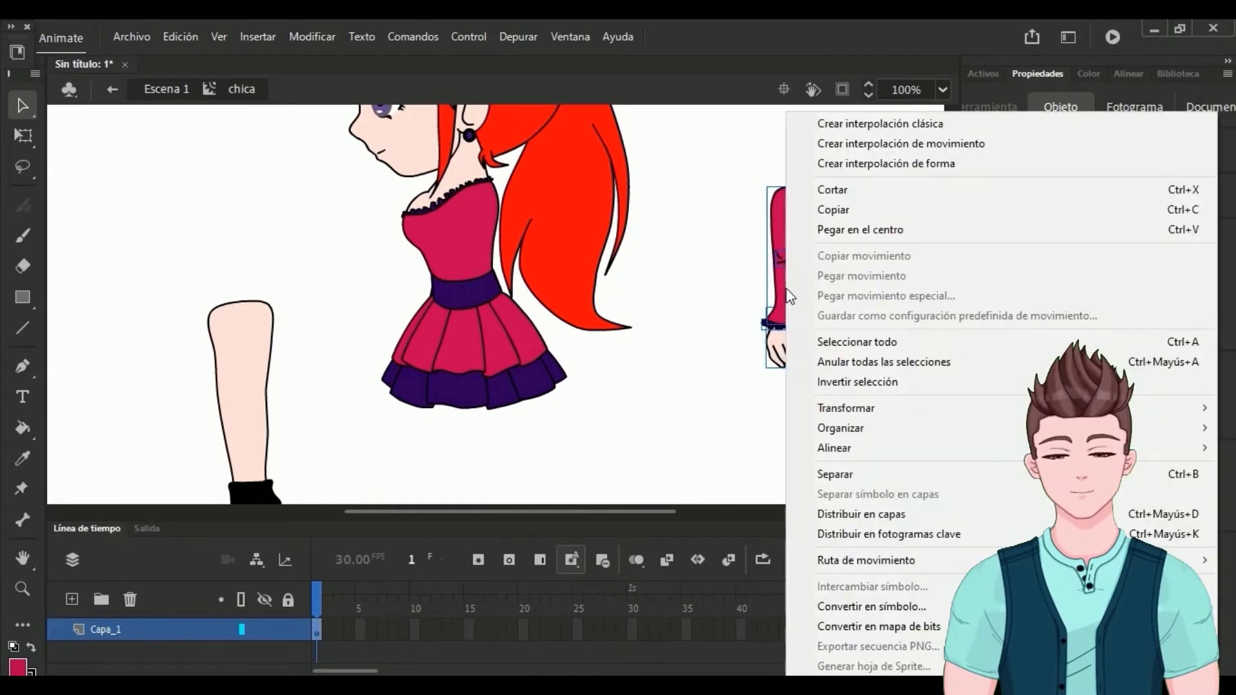
{"action": "left_click", "coordinate": [854, 470]}
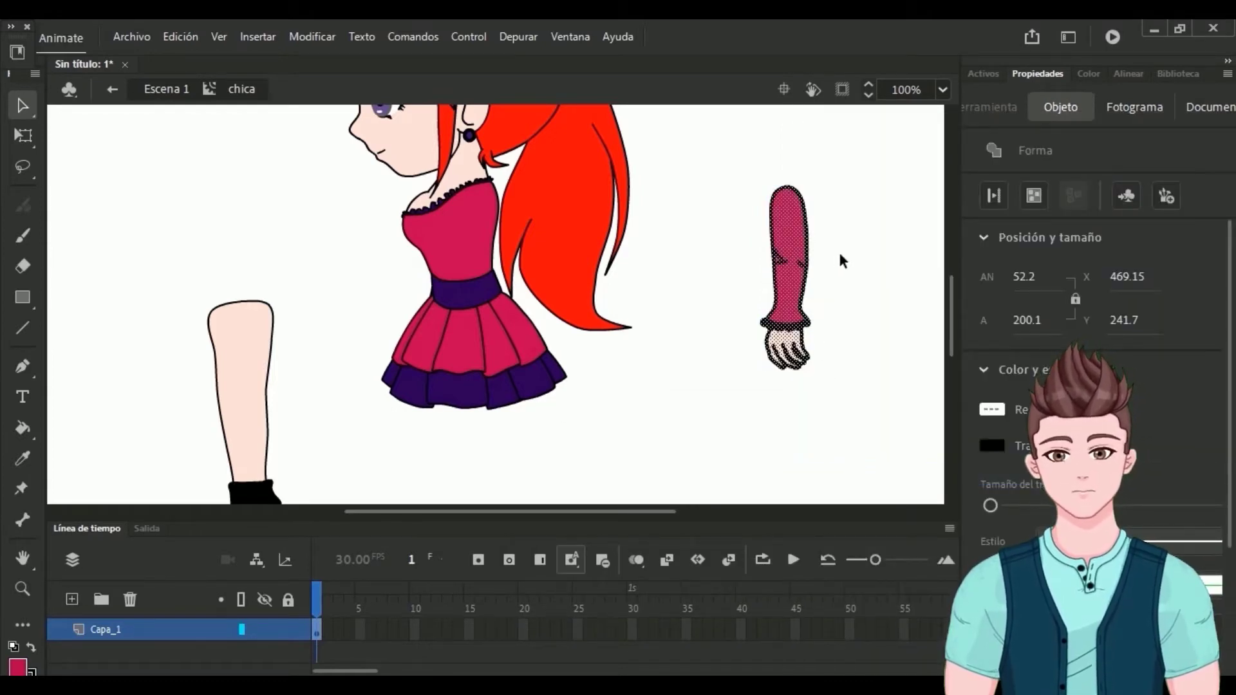
{"action": "left_click", "coordinate": [1040, 195]}
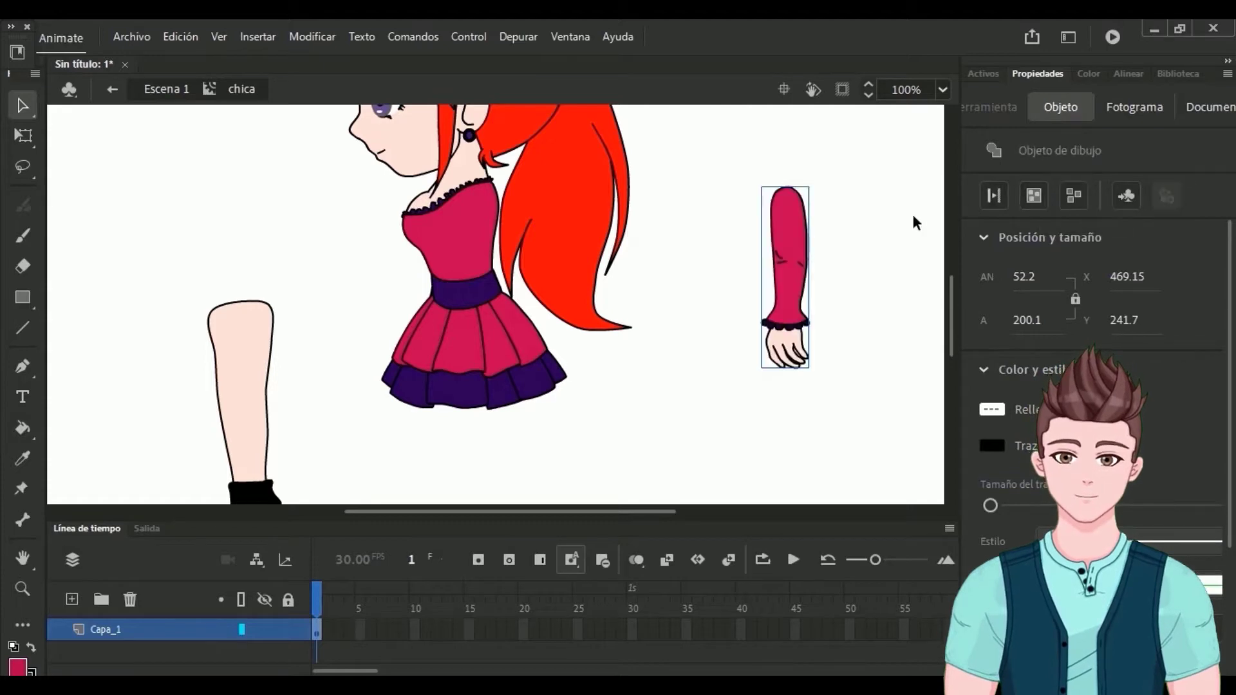
Step: Move the skirt to the lower right of the torso and the far arm with its hand to the left of the head
{"action": "left_click", "coordinate": [476, 297]}
{"action": "left_click", "coordinate": [454, 326]}
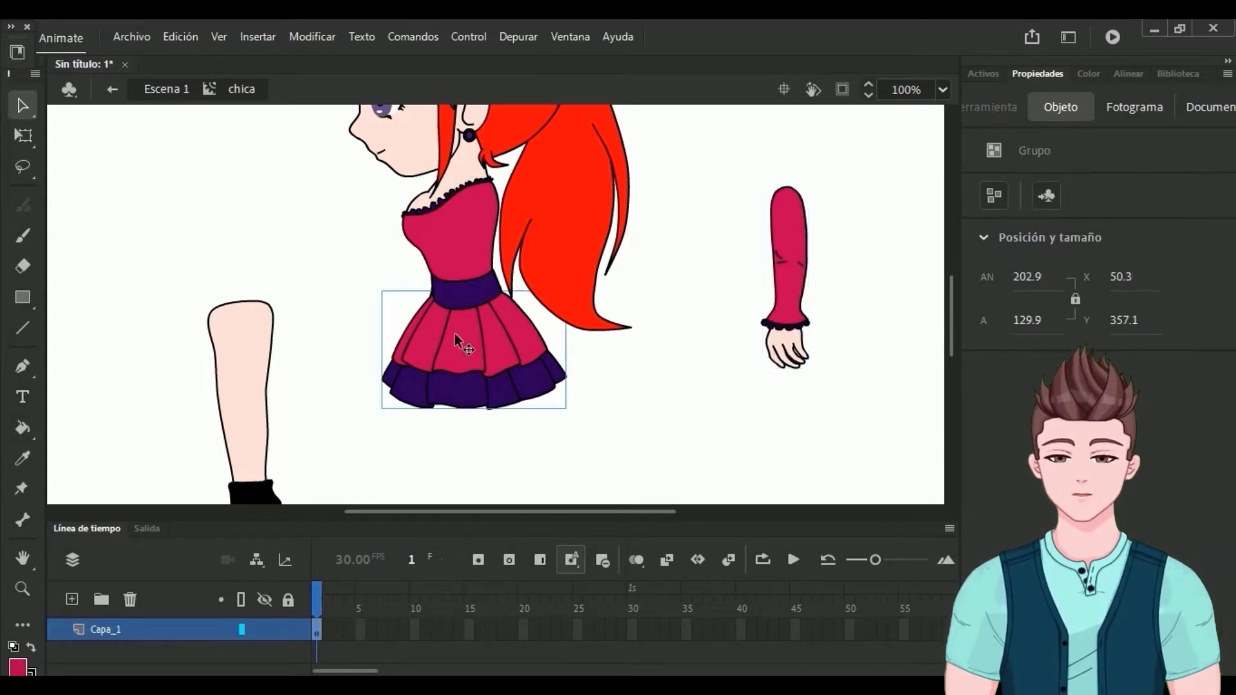
{"action": "left_click_drag", "start_coordinate": [455, 334], "coordinate": [671, 381]}
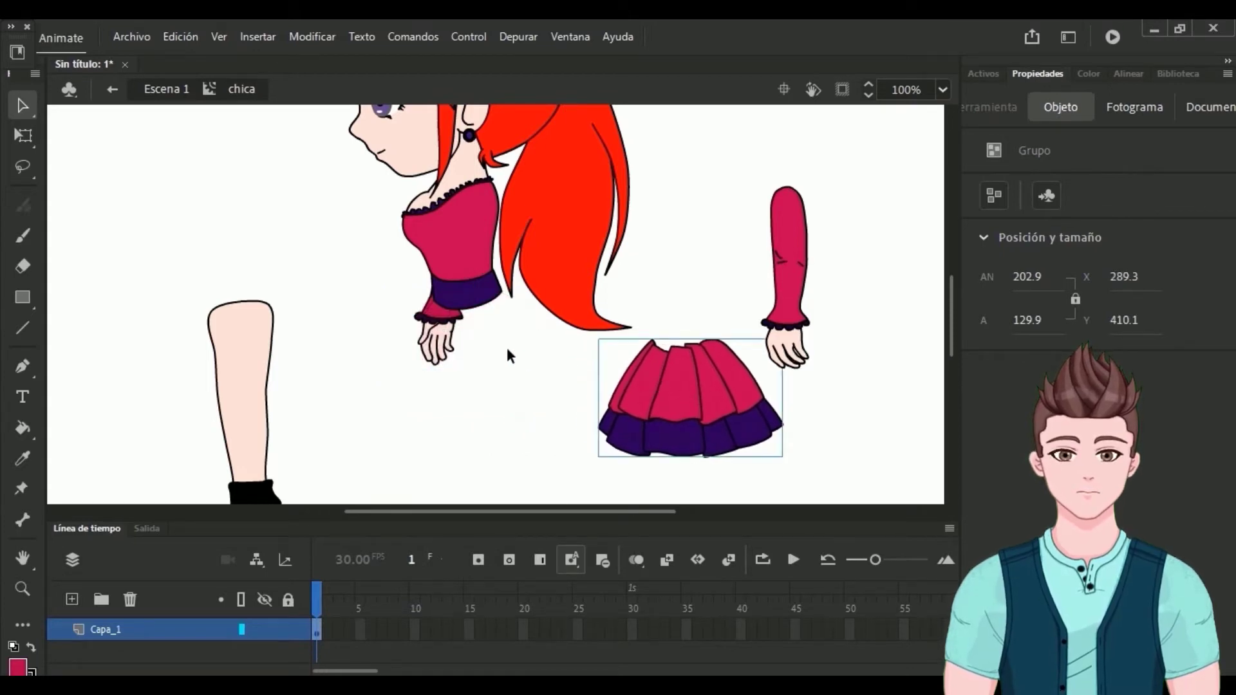
{"action": "left_click", "coordinate": [449, 344]}
{"action": "left_click_drag", "start_coordinate": [433, 314], "coordinate": [165, 246]}
Step: Break the separated far sleeve and hand apart down to raw shapes and combine them into a single drawing object
{"action": "left_click_drag", "start_coordinate": [241, 113], "coordinate": [122, 291]}
{"action": "right_click", "coordinate": [183, 233]}
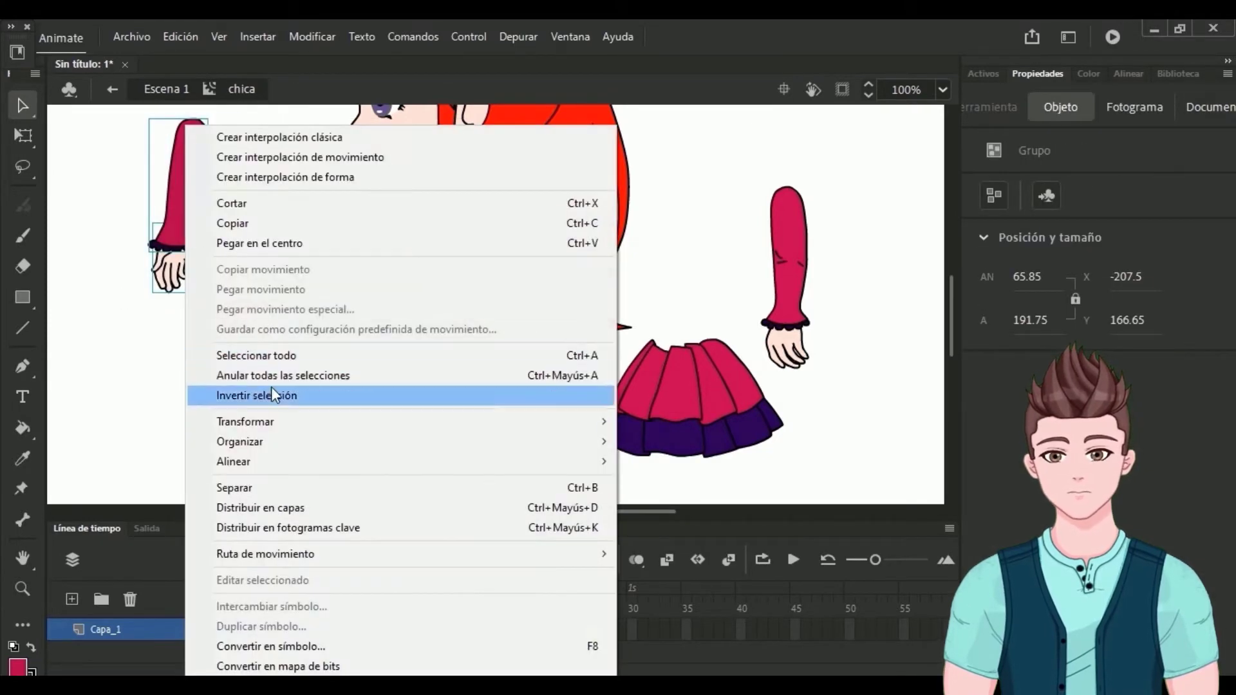
{"action": "left_click", "coordinate": [258, 489]}
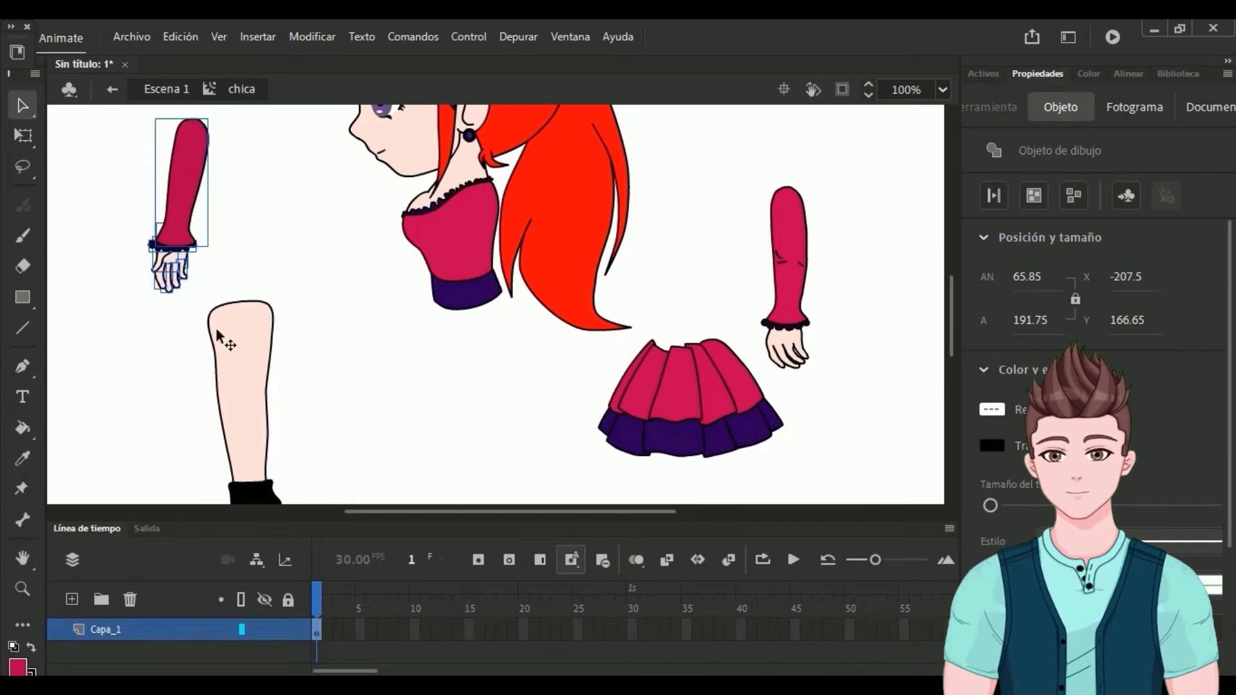
{"action": "right_click", "coordinate": [179, 169]}
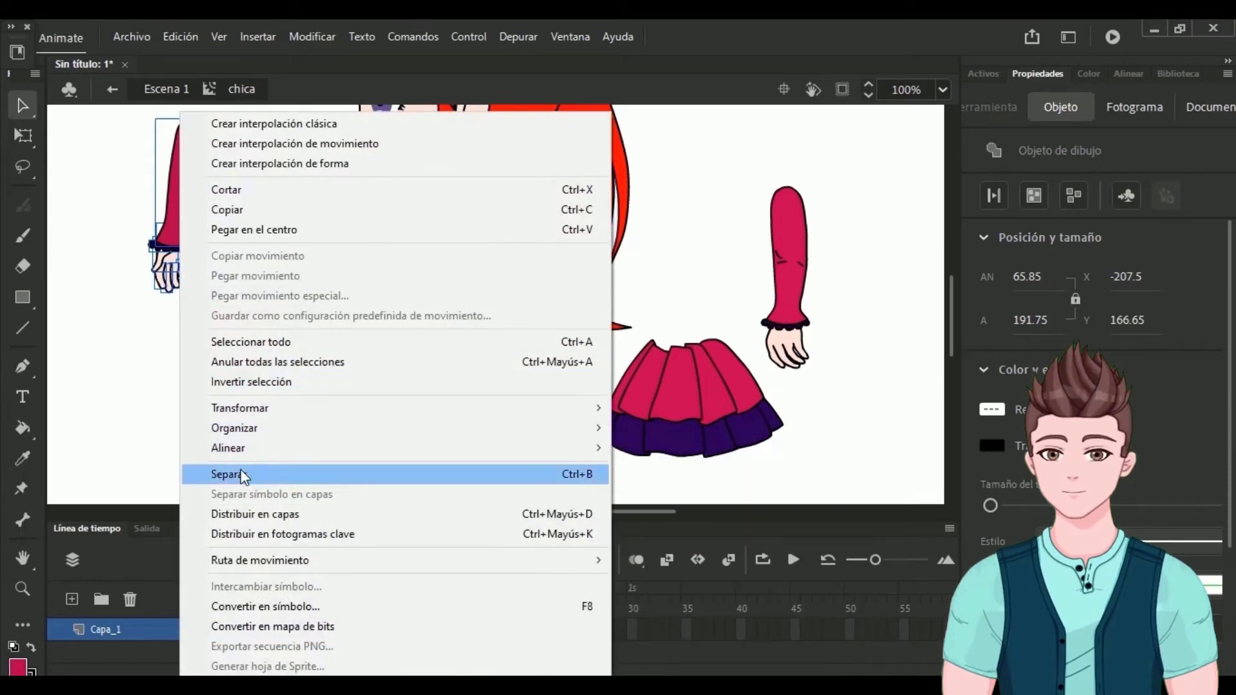
{"action": "left_click", "coordinate": [242, 477]}
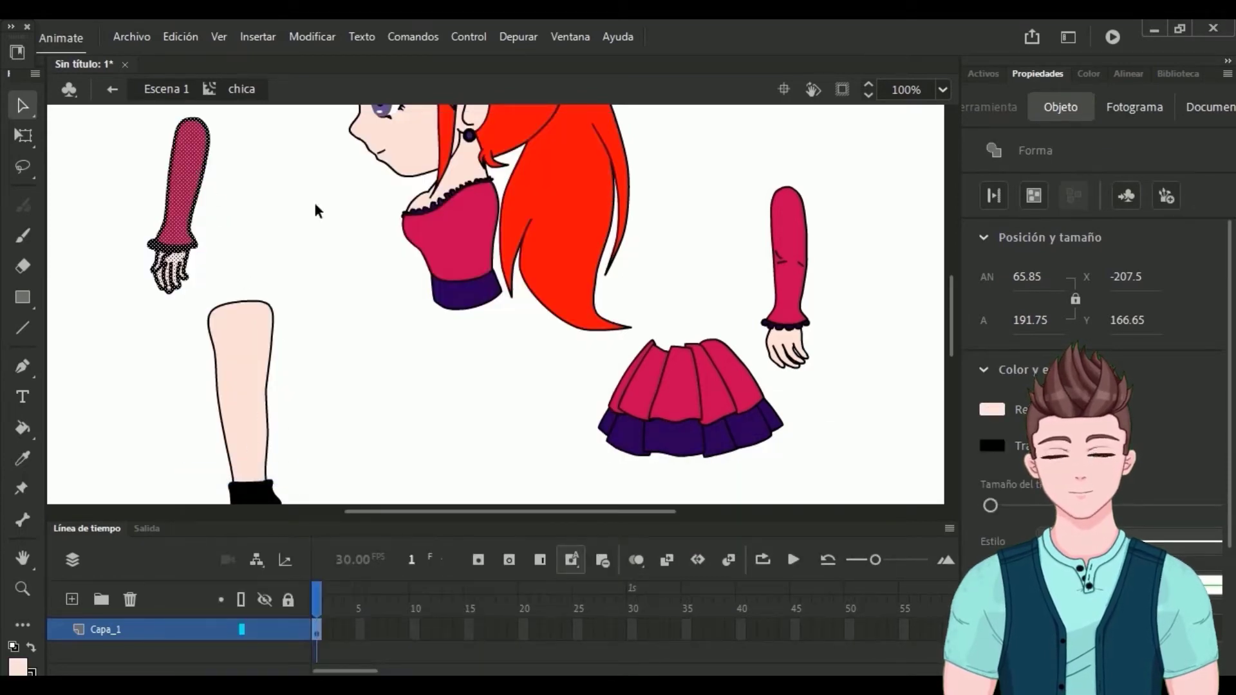
{"action": "left_click", "coordinate": [1030, 195]}
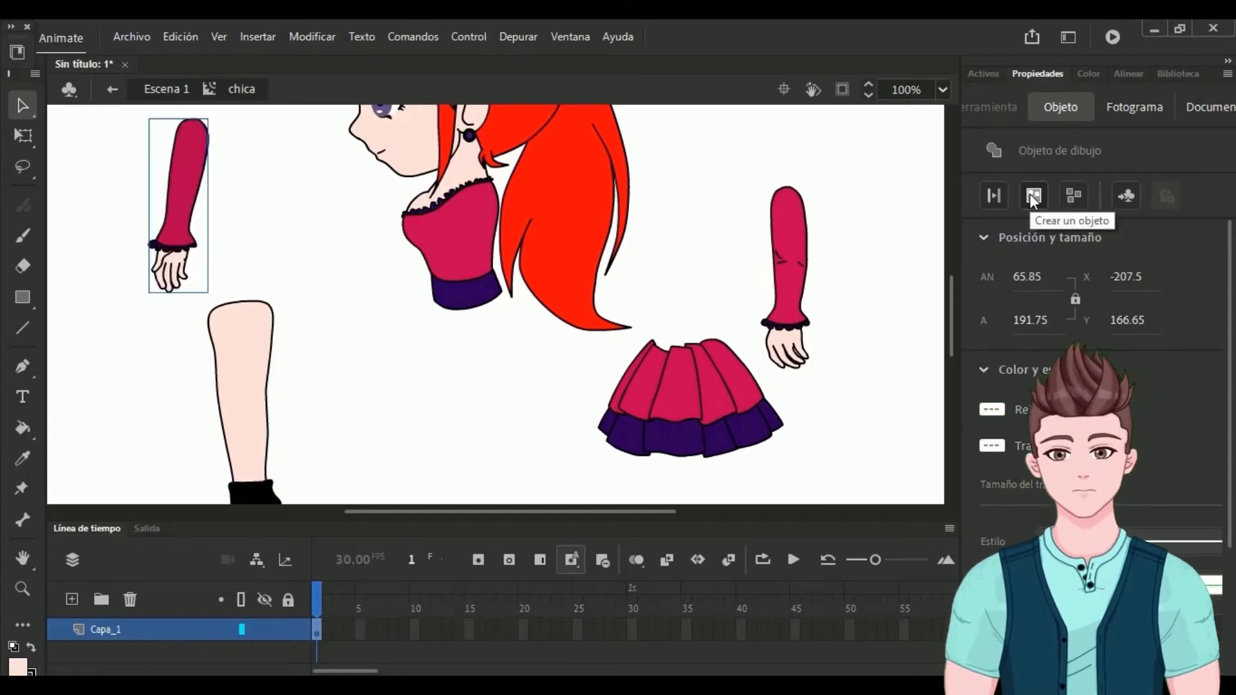
Step: Send the combined far arm to the back of the stacking order and return it to its place behind the torso
{"action": "right_click", "coordinate": [179, 174]}
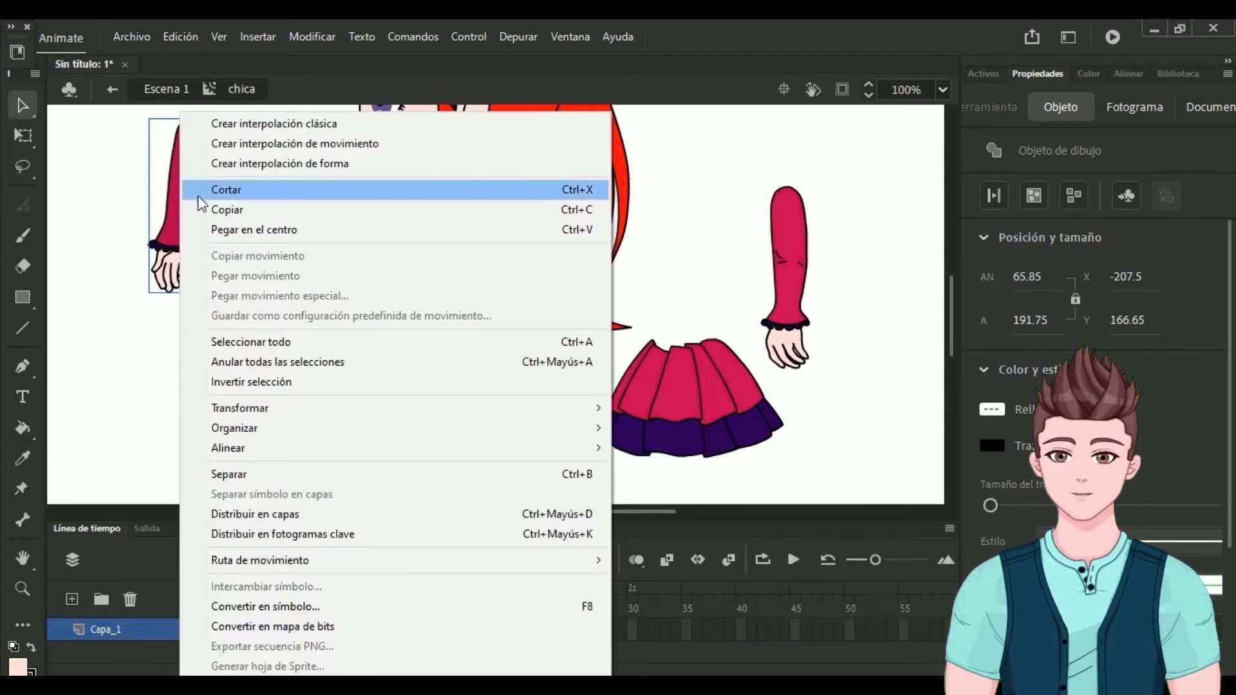
{"action": "mouse_move", "coordinate": [325, 429]}
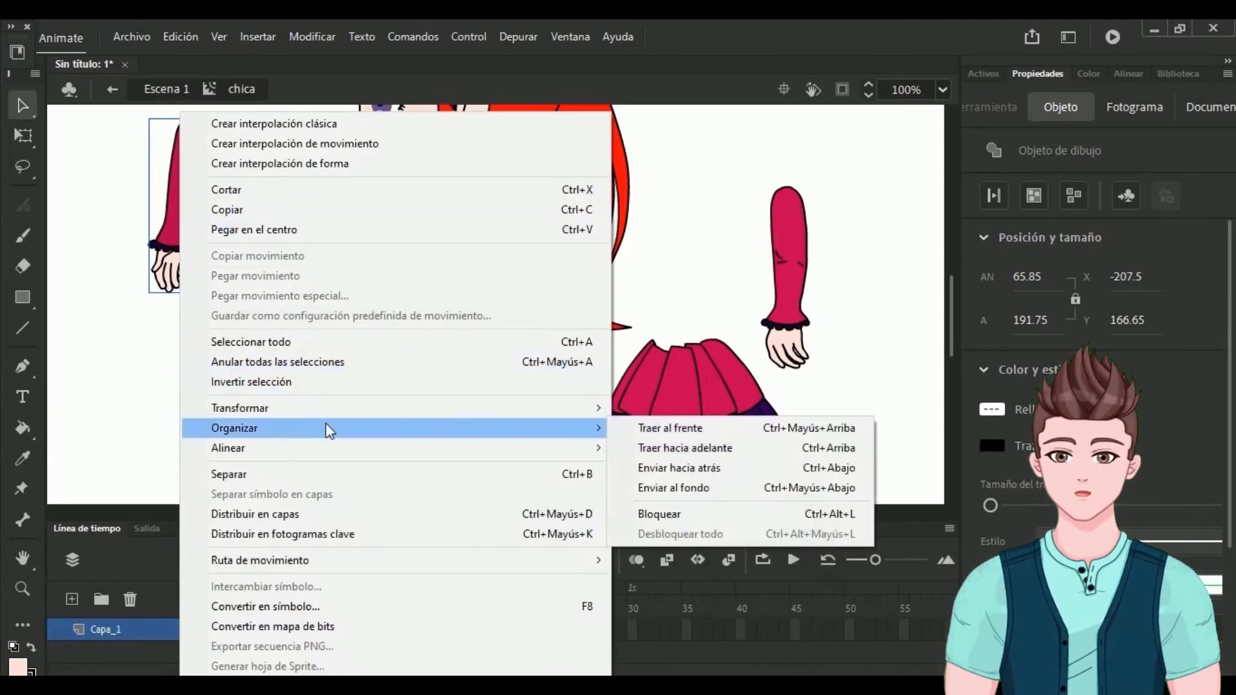
{"action": "left_click", "coordinate": [688, 496]}
{"action": "left_click_drag", "start_coordinate": [198, 222], "coordinate": [446, 246]}
Step: Move the skirt back to the waist and the near arm back onto the shoulder, nudging it left to fit
{"action": "left_click", "coordinate": [782, 246]}
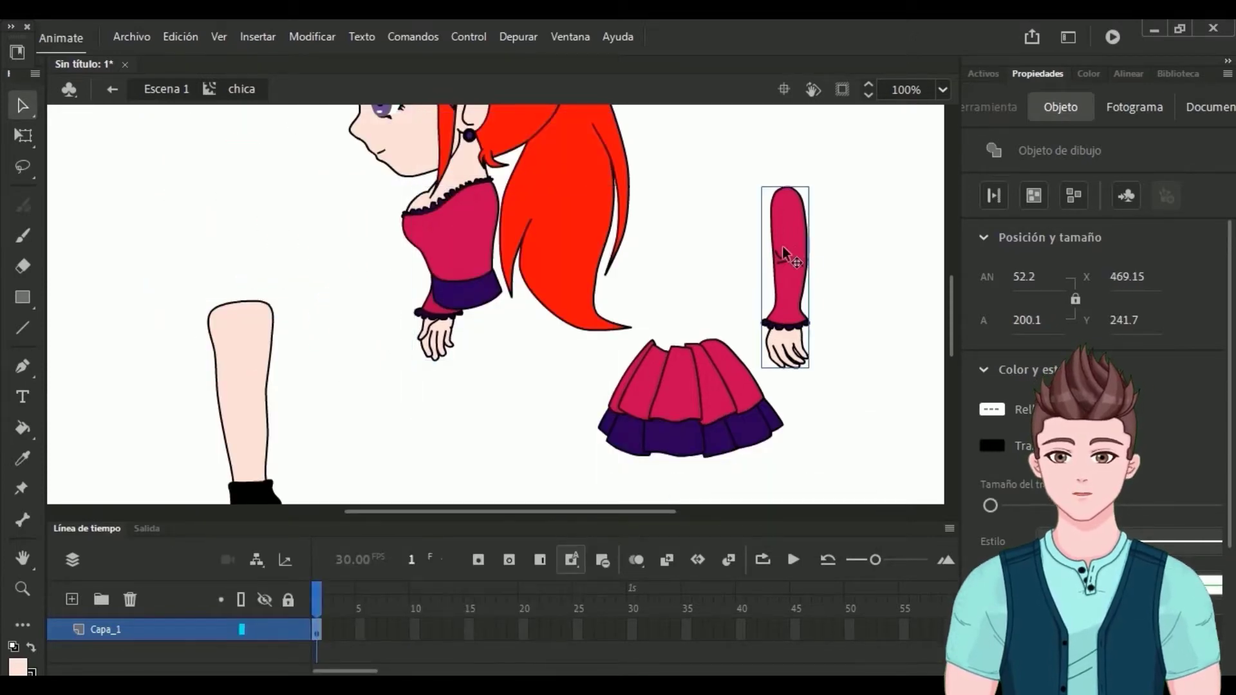
{"action": "left_click_drag", "start_coordinate": [699, 383], "coordinate": [484, 333]}
{"action": "left_click_drag", "start_coordinate": [796, 241], "coordinate": [477, 226]}
{"action": "key", "text": "Left"}
{"action": "key", "text": "Left"}
{"action": "key", "text": "Left"}
{"action": "key", "text": "Left"}
{"action": "key", "text": "Left"}
{"action": "key", "text": "Left"}
{"action": "key", "text": "Left"}
{"action": "key", "text": "Left"}
{"action": "key", "text": "Left"}
{"action": "key", "text": "Left"}
{"action": "key", "text": "Left"}
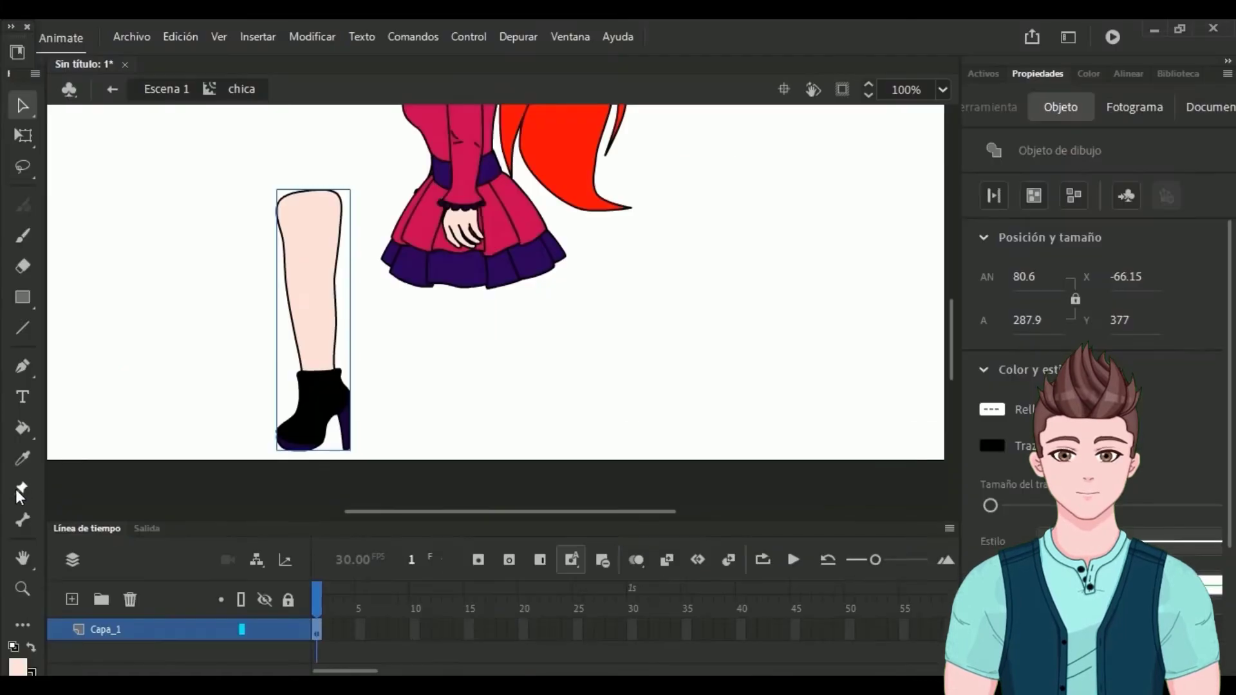
Step: Rig the separated leg with Asset Warp pins at the top of the thigh, knee, ankle, ball of the foot and toe
{"action": "left_click", "coordinate": [18, 489]}
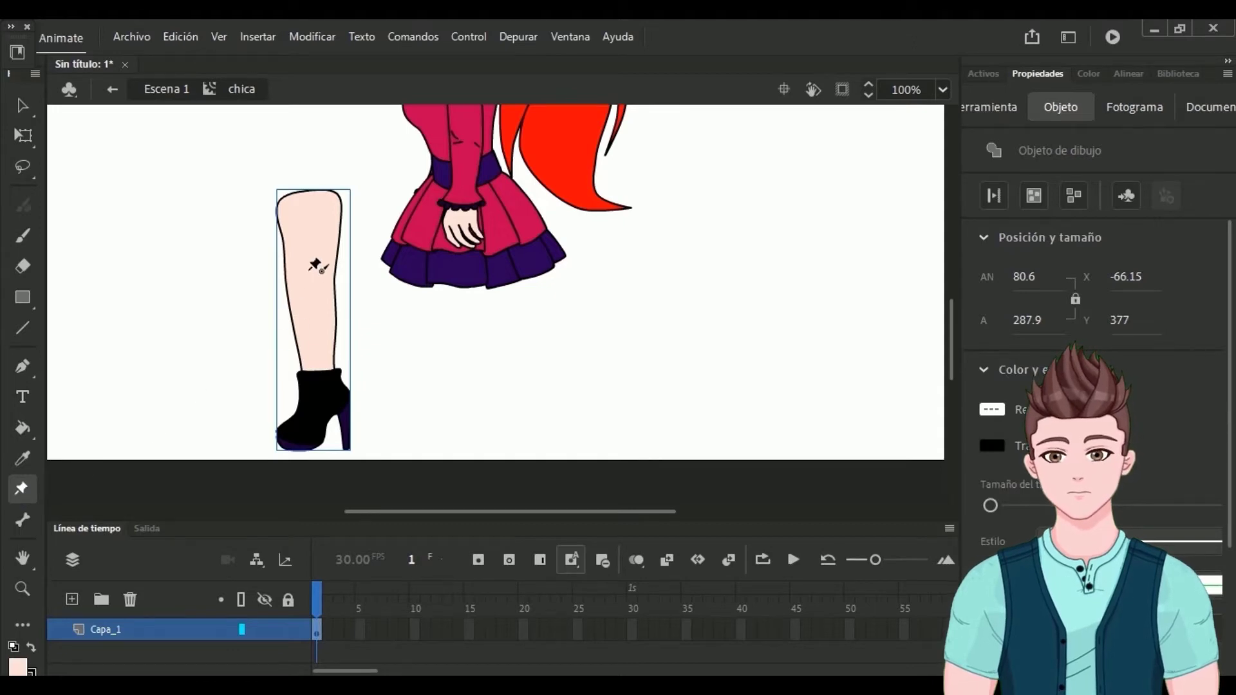
{"action": "left_click", "coordinate": [318, 188]}
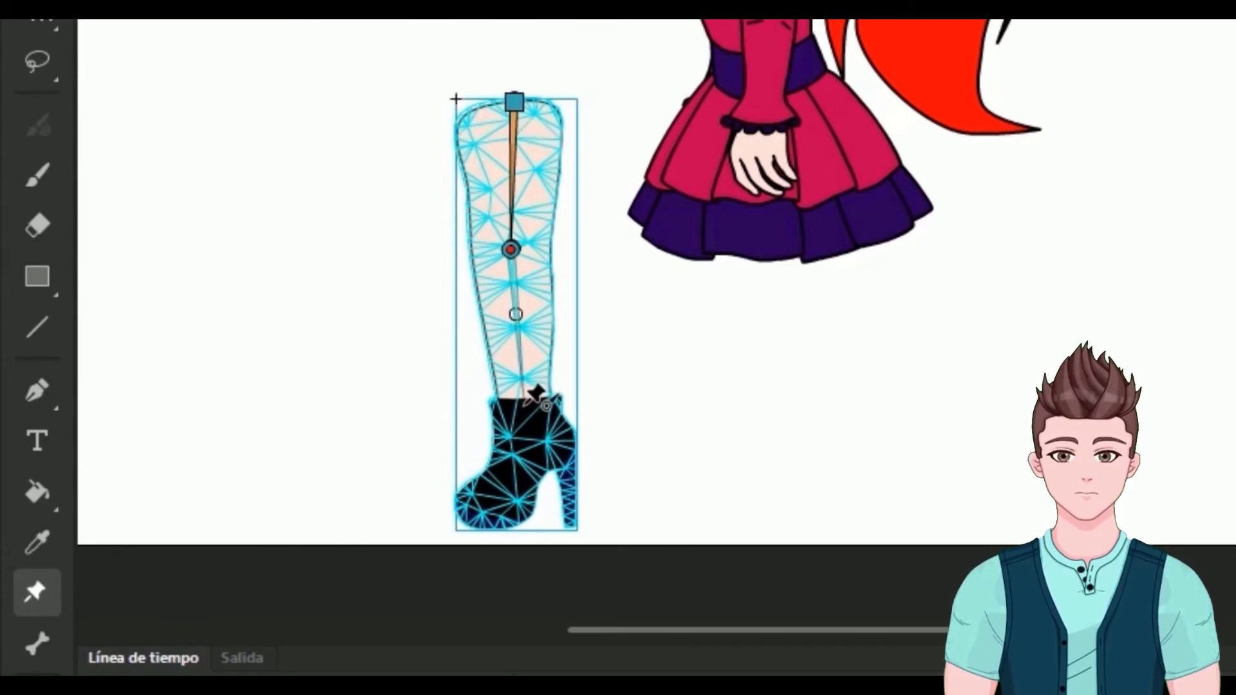
{"action": "left_click", "coordinate": [525, 403]}
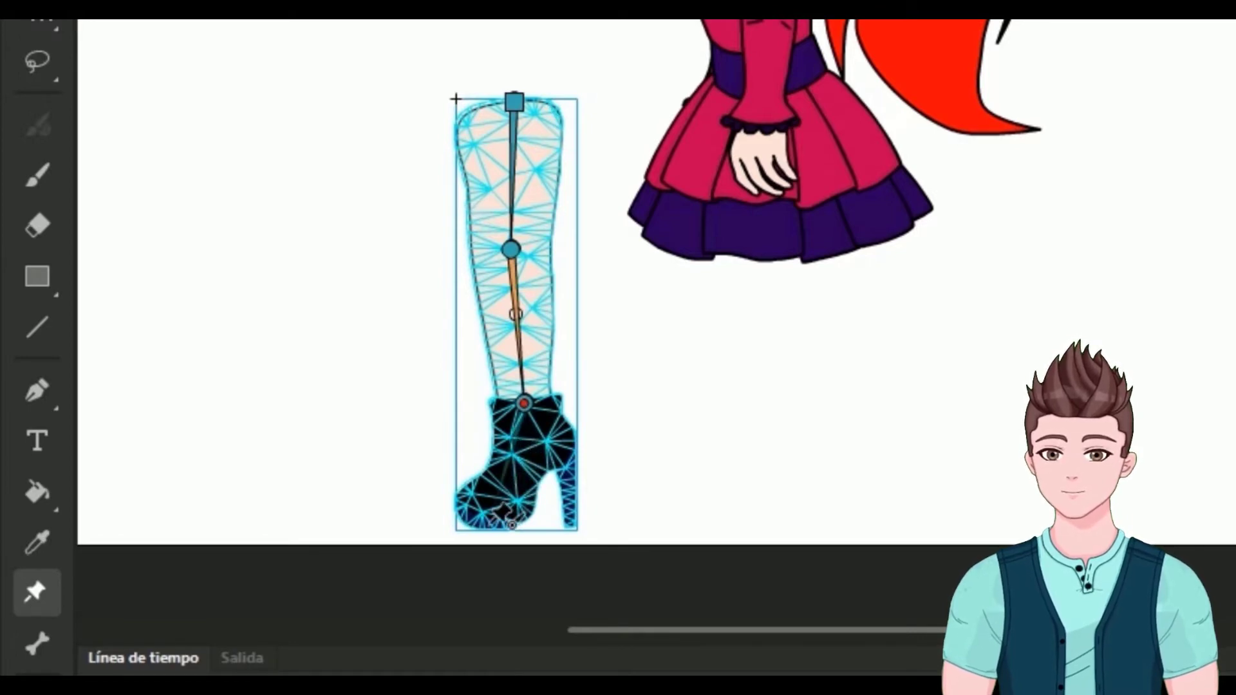
{"action": "left_click", "coordinate": [499, 488]}
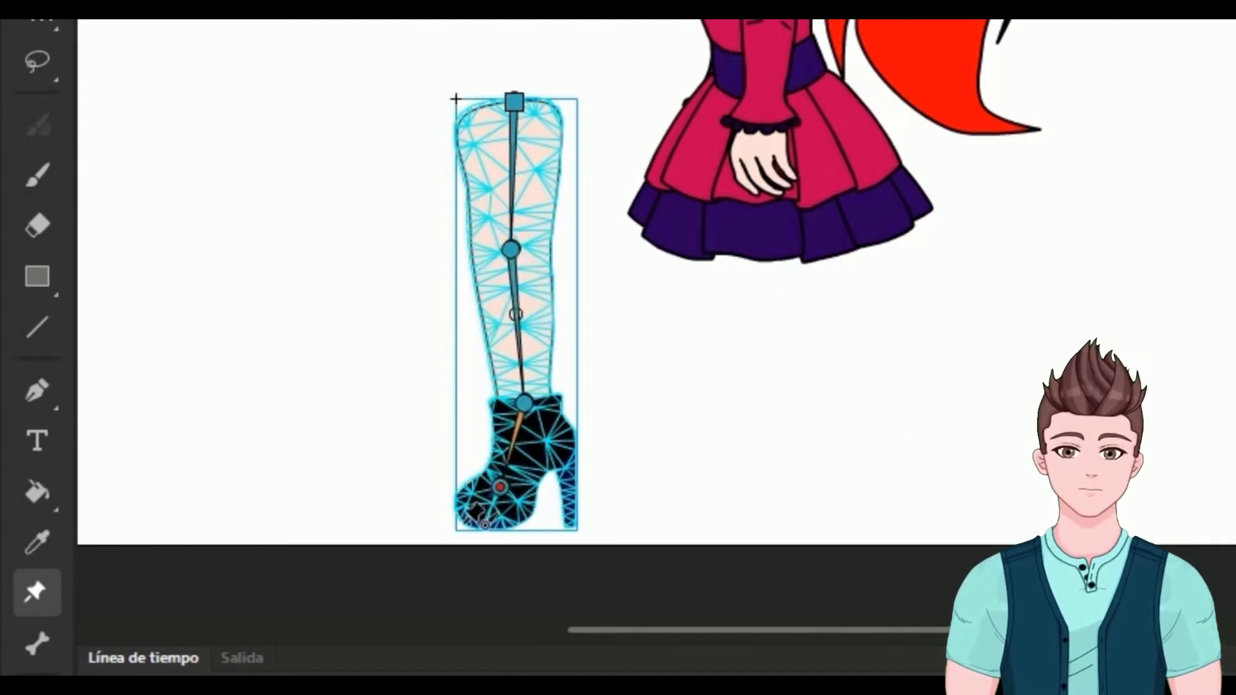
{"action": "left_click", "coordinate": [463, 523]}
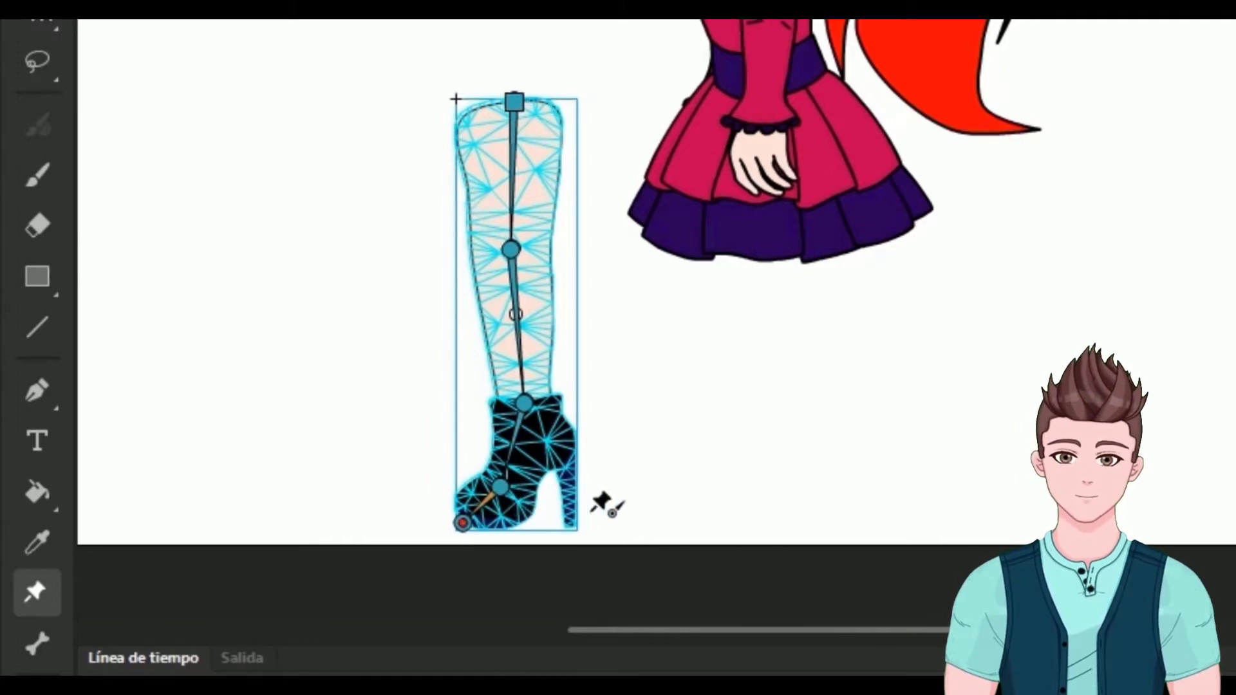
{"action": "left_click", "coordinate": [30, 34]}
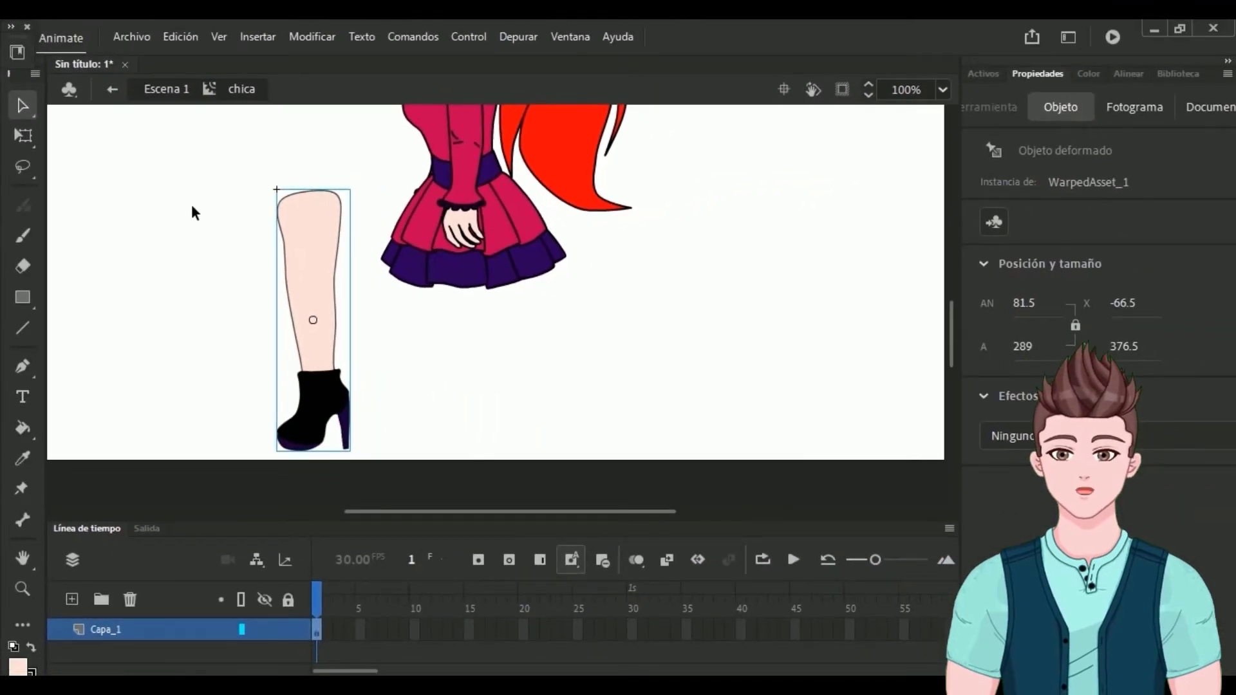
Step: Copy the rigged leg, paste it in the centre and shift it slightly left to line up with the skirt
{"action": "left_click", "coordinate": [184, 37]}
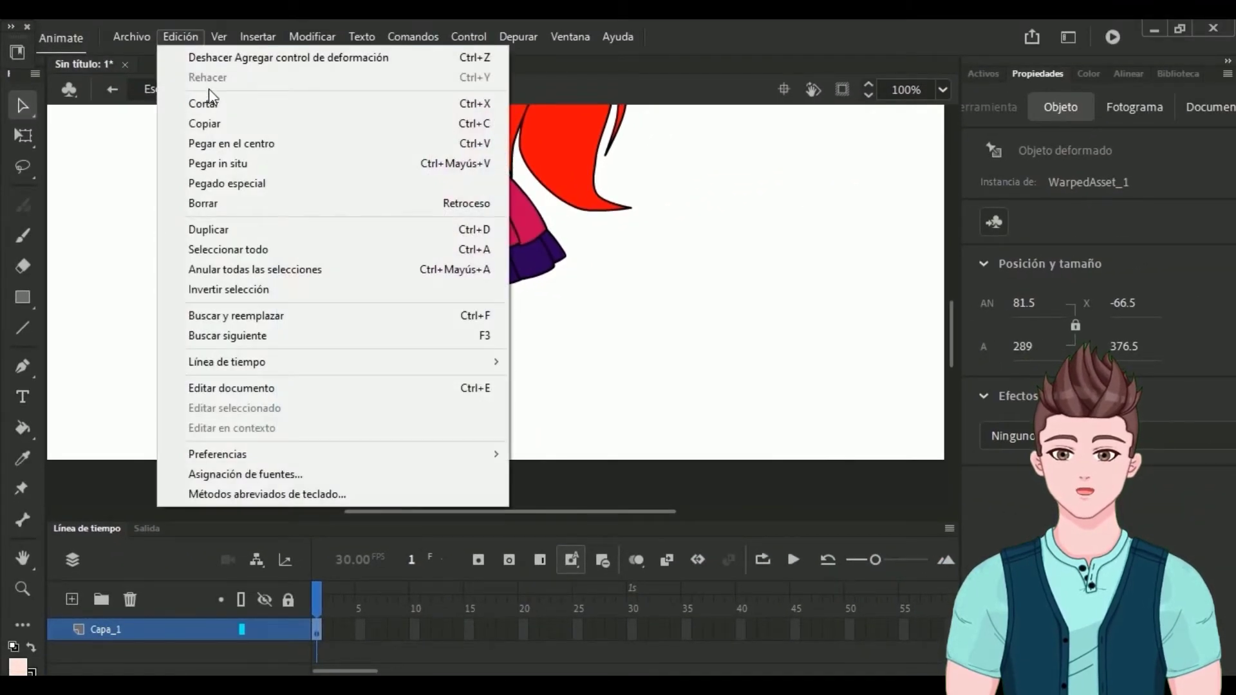
{"action": "left_click", "coordinate": [226, 123]}
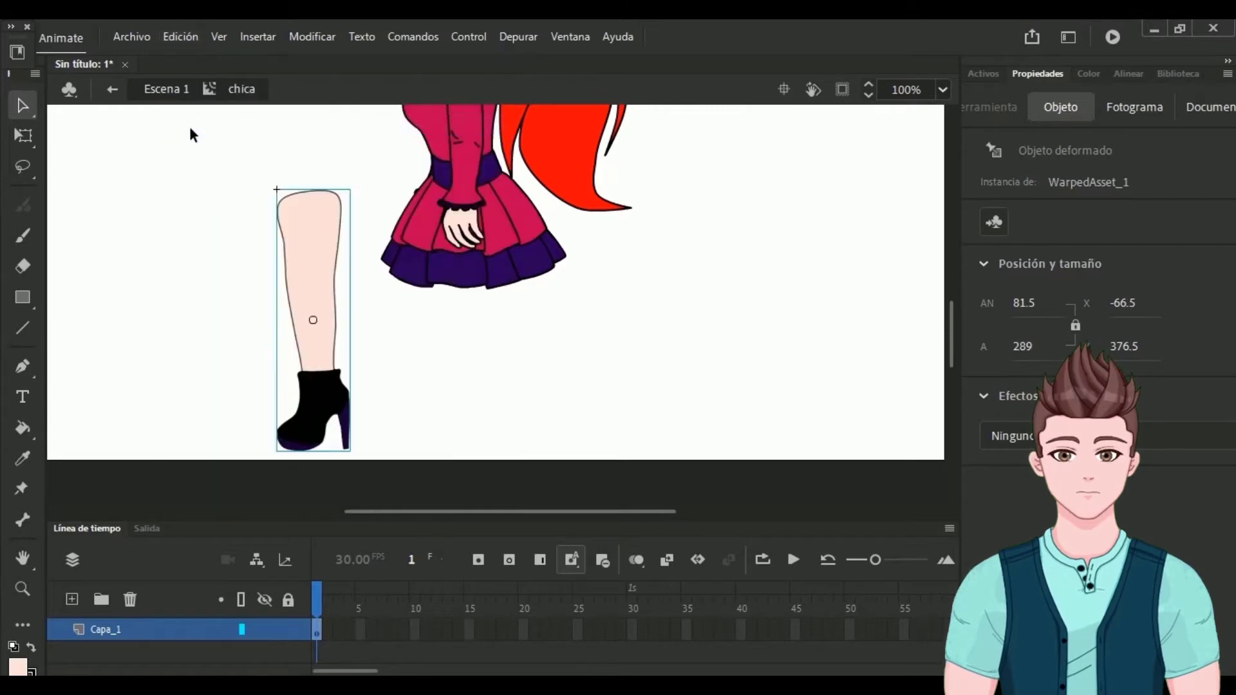
{"action": "left_click", "coordinate": [176, 36]}
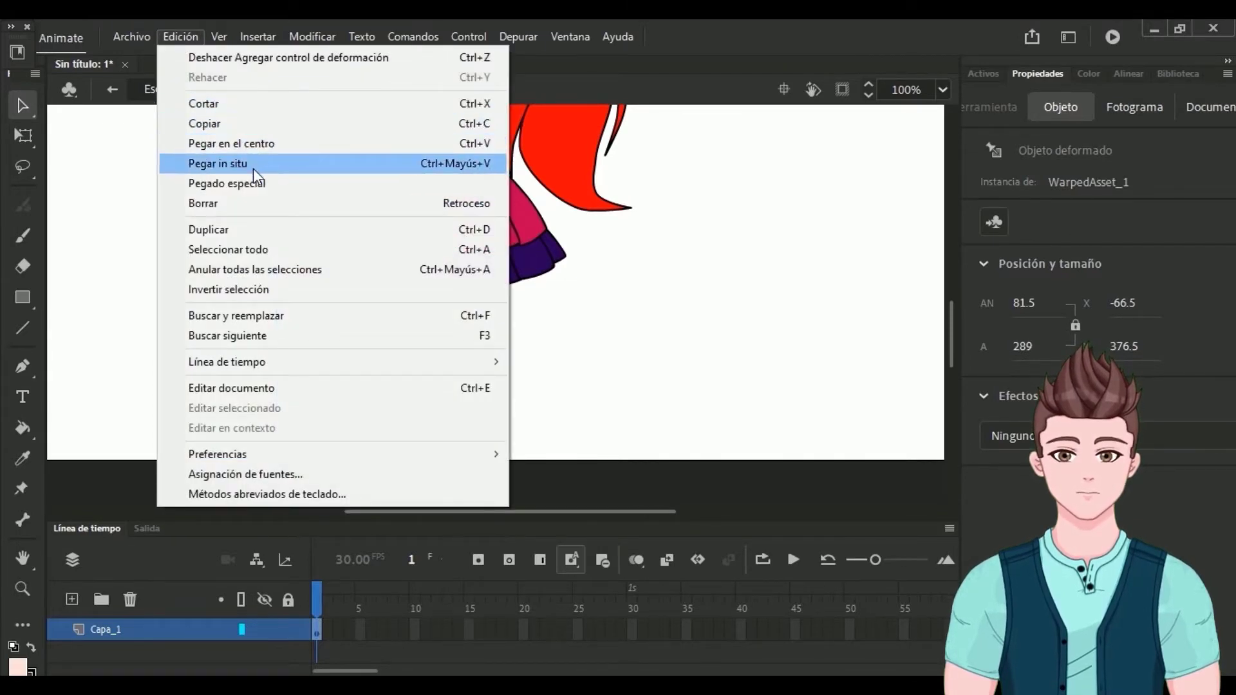
{"action": "left_click", "coordinate": [264, 144]}
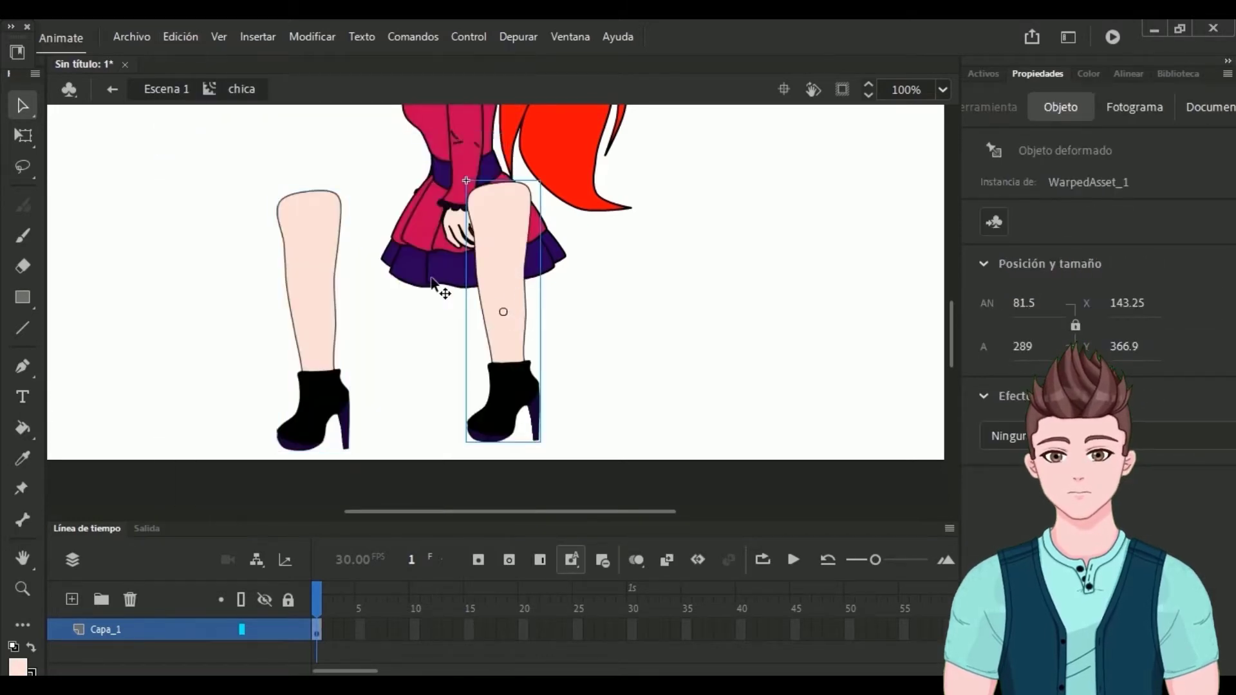
{"action": "left_click_drag", "start_coordinate": [500, 245], "coordinate": [475, 248]}
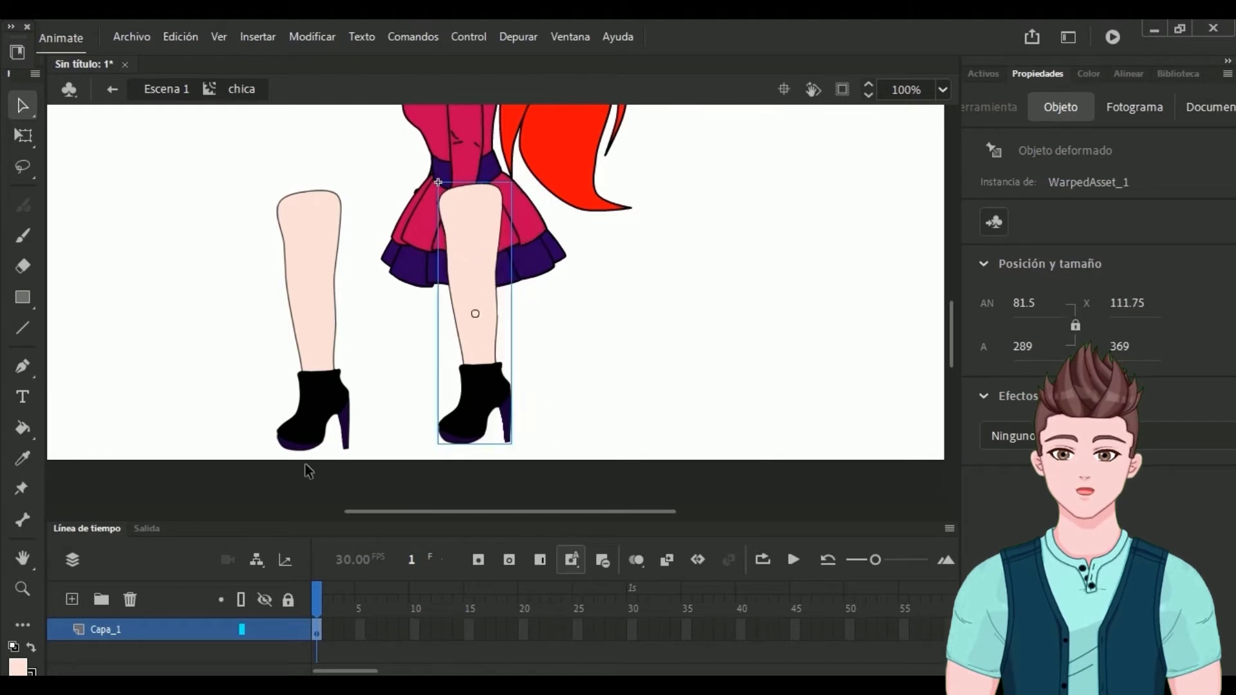
{"action": "left_click", "coordinate": [22, 488]}
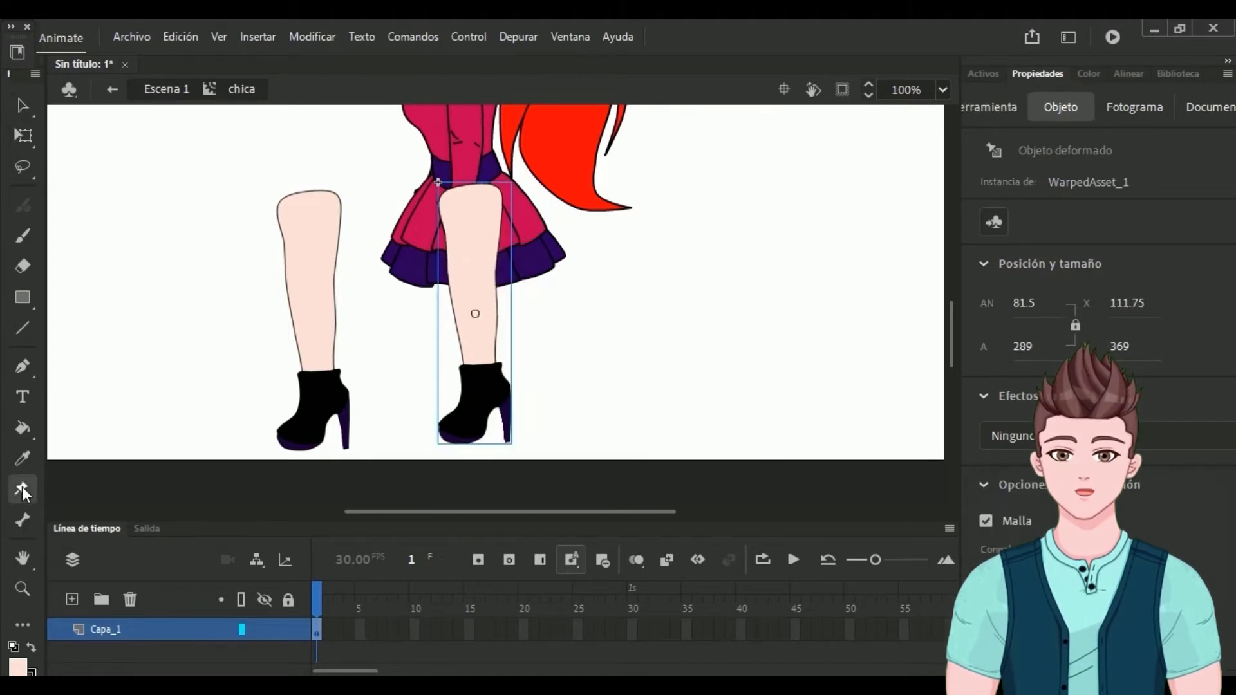
{"action": "left_click", "coordinate": [26, 105]}
Step: Send the pasted leg to the back of the stacking order, behind the skirt
{"action": "scroll", "coordinate": [469, 237], "scroll_direction": "up", "scroll_amount": 3}
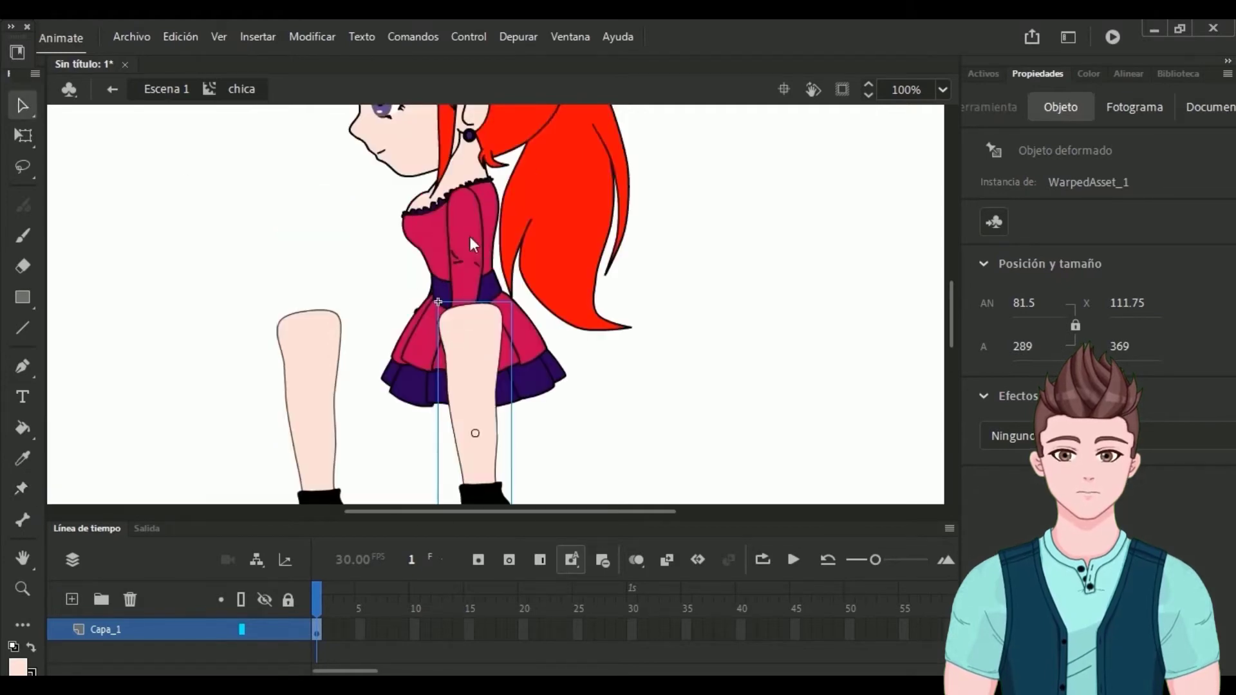
{"action": "right_click", "coordinate": [472, 367]}
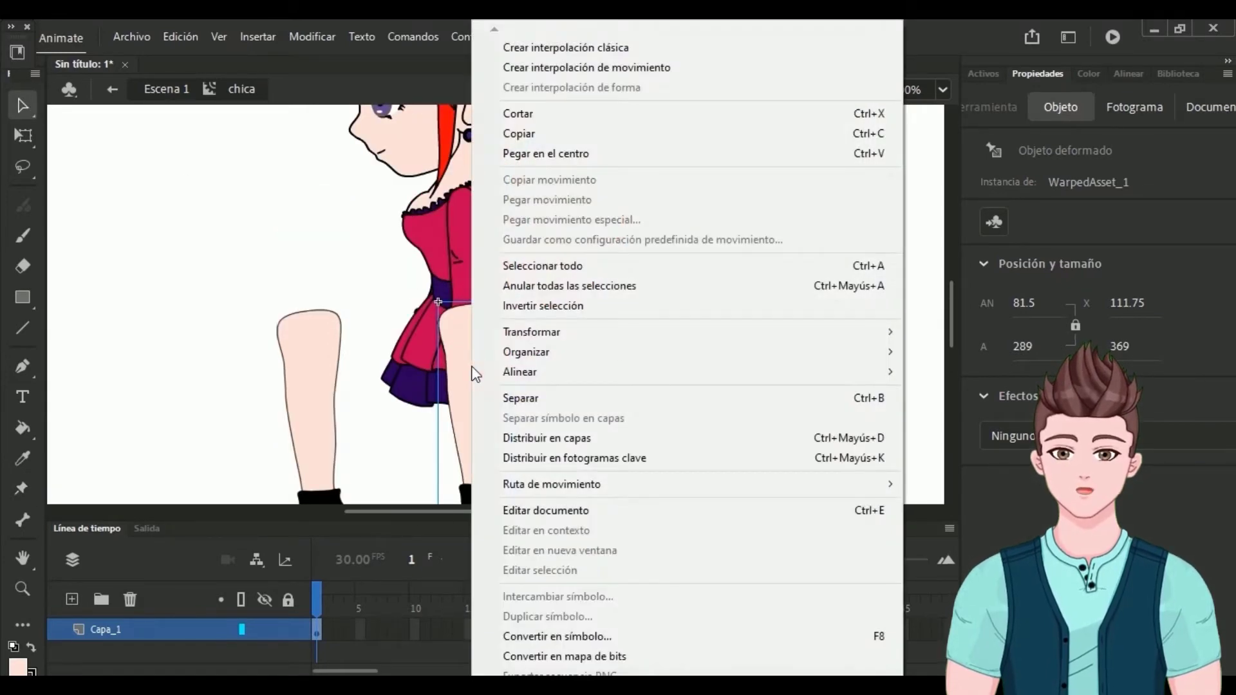
{"action": "mouse_move", "coordinate": [565, 356]}
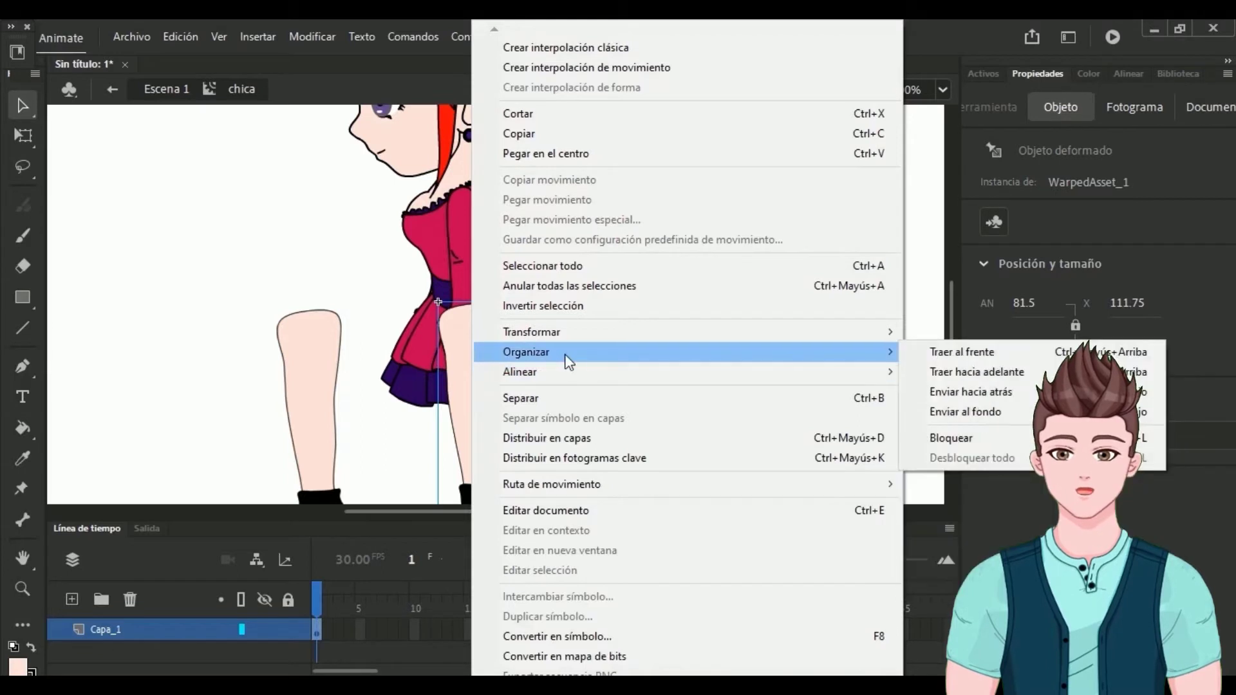
{"action": "left_click", "coordinate": [966, 412]}
{"action": "scroll", "coordinate": [654, 323], "scroll_direction": "down", "scroll_amount": 2}
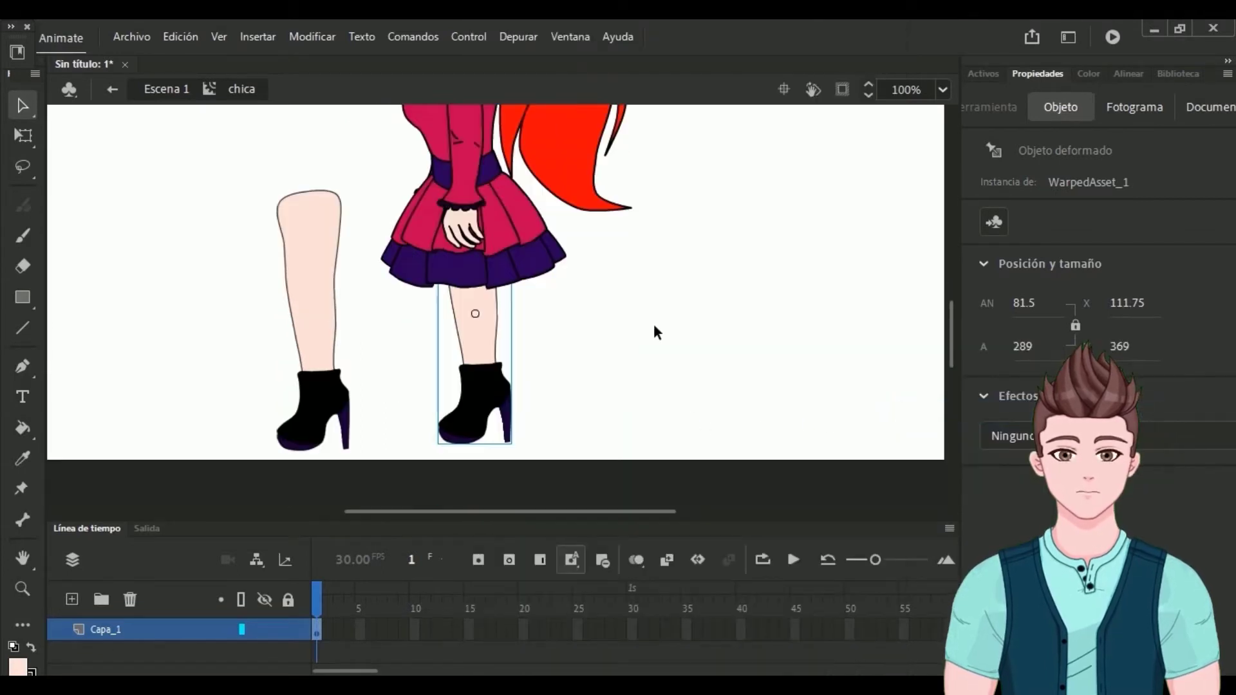
Step: Move the original rigged leg under the skirt in line with the pasted one and send it to the back
{"action": "left_click", "coordinate": [309, 275]}
{"action": "left_click_drag", "start_coordinate": [308, 276], "coordinate": [471, 278]}
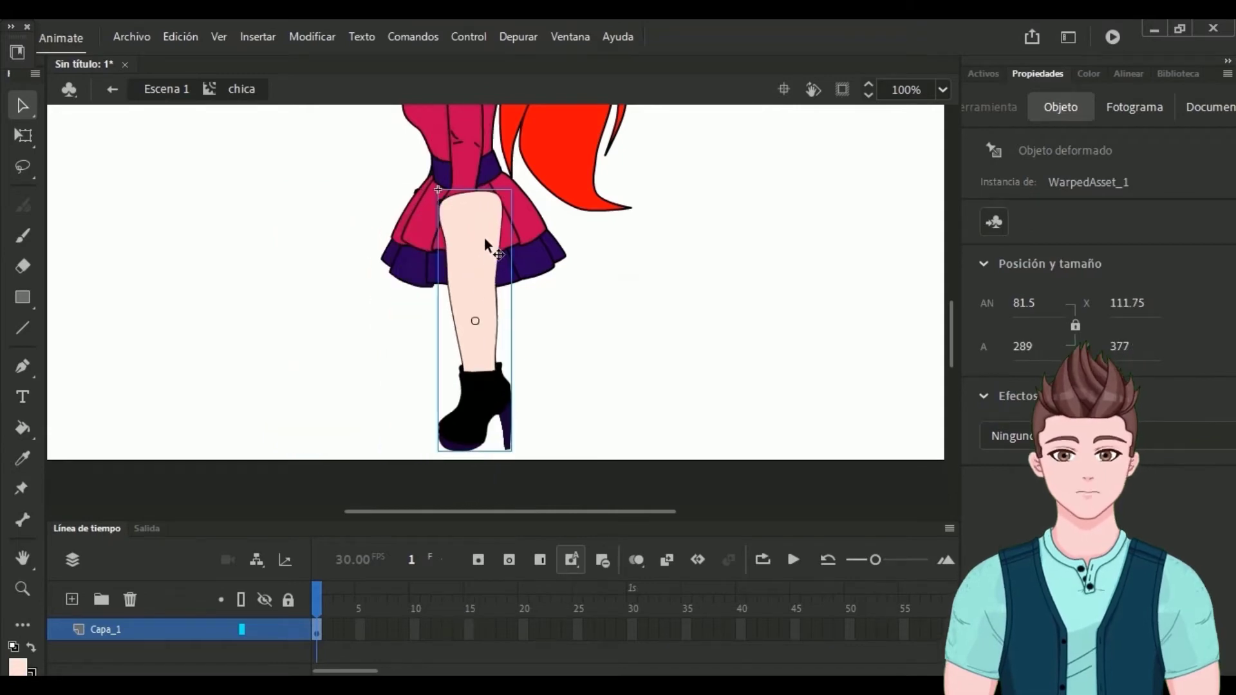
{"action": "right_click", "coordinate": [484, 239]}
{"action": "mouse_move", "coordinate": [601, 484]}
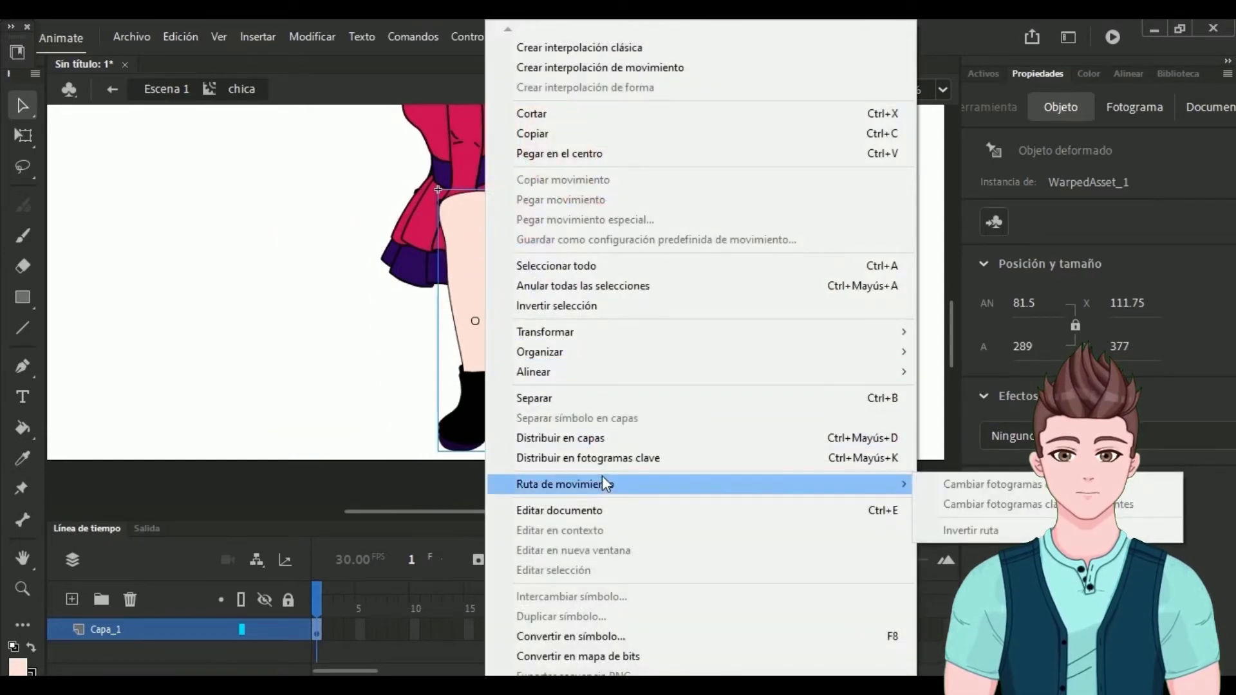
{"action": "mouse_move", "coordinate": [879, 359]}
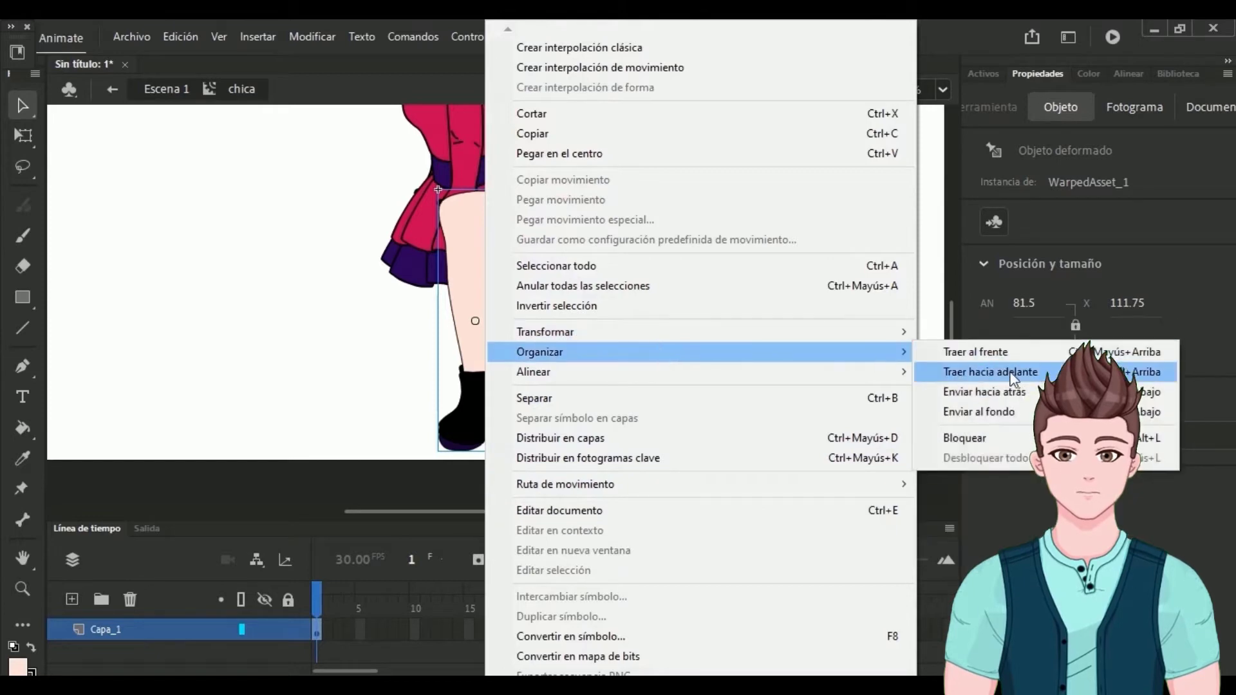
{"action": "left_click", "coordinate": [1014, 413]}
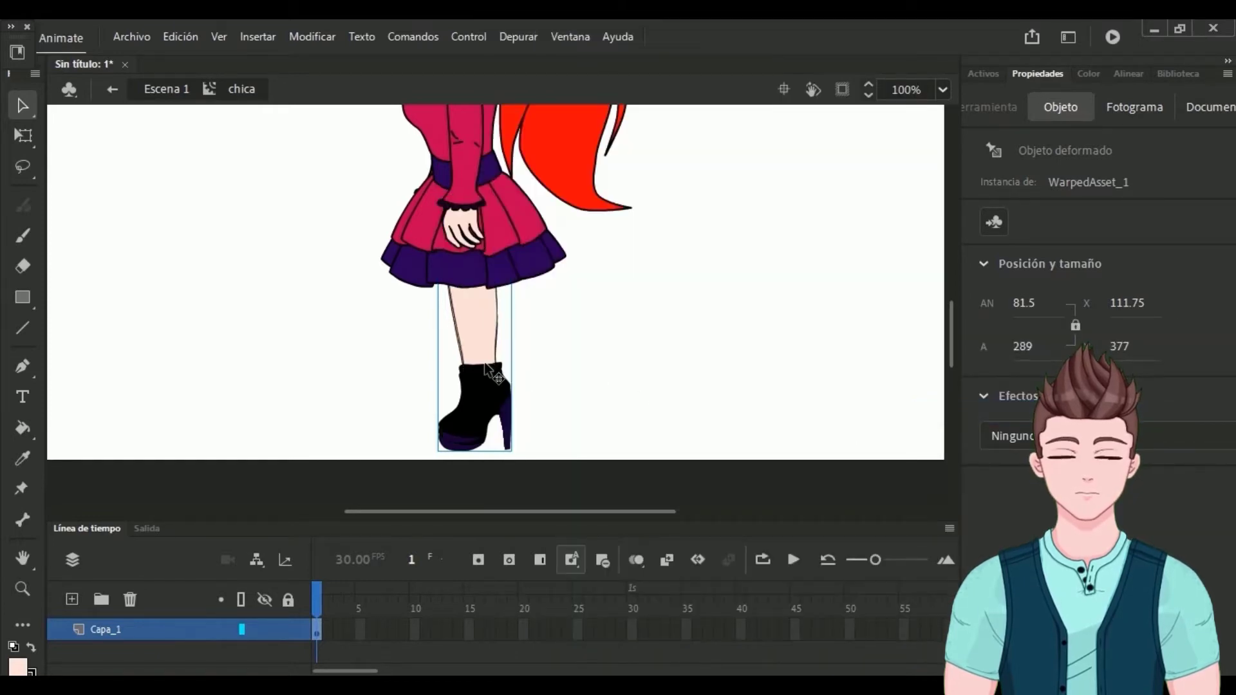
Step: Nudge the original rigged leg 3 px left and 8 px up so it sits just ahead of the other leg
{"action": "key", "text": "Left"}
{"action": "key", "text": "Left"}
{"action": "key", "text": "Left"}
{"action": "key", "text": "Up"}
{"action": "key", "text": "Up"}
{"action": "key", "text": "Up"}
{"action": "key", "text": "Up"}
{"action": "key", "text": "Up"}
{"action": "key", "text": "Up"}
{"action": "key", "text": "Up"}
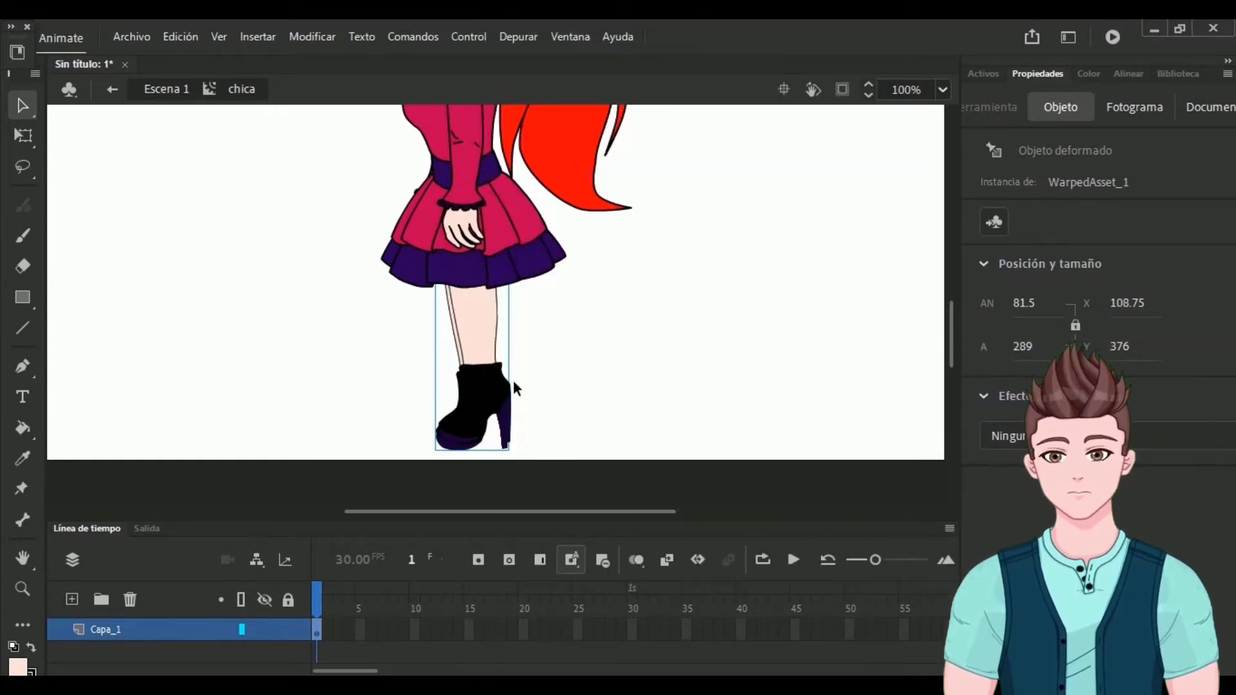
{"action": "key", "text": "Up"}
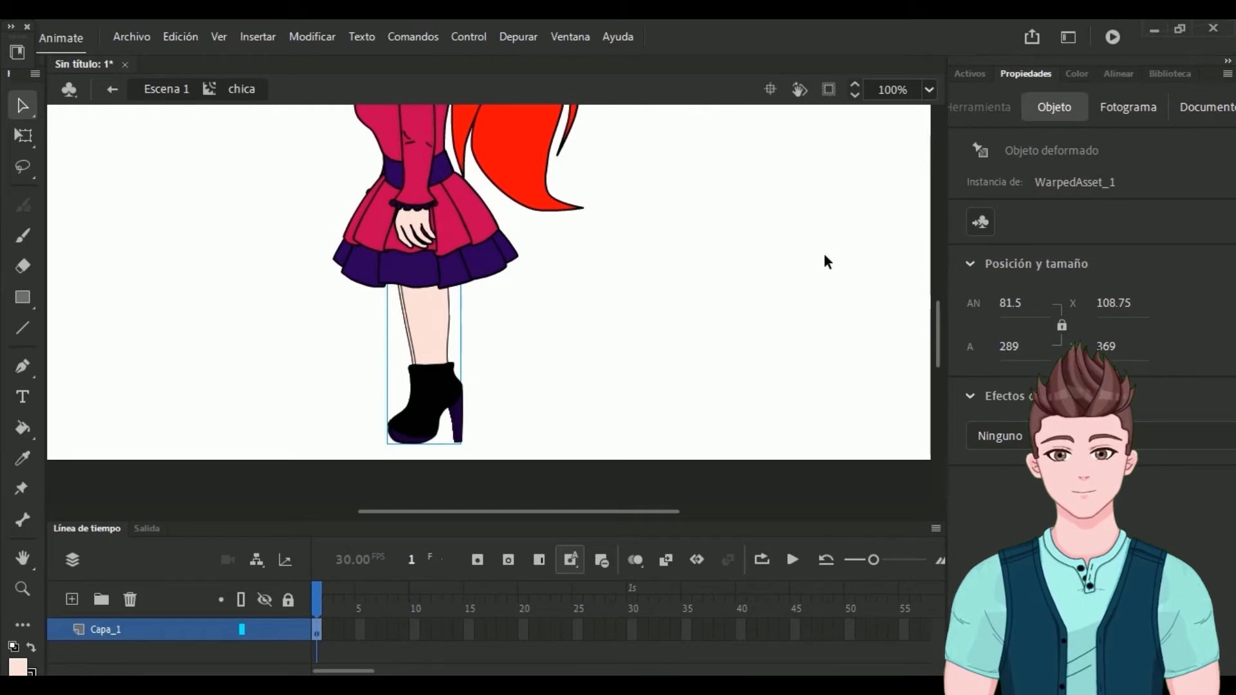
Step: Open the library as a floating panel beside the stage and create a new library folder named "poses"
{"action": "left_click", "coordinate": [1169, 74]}
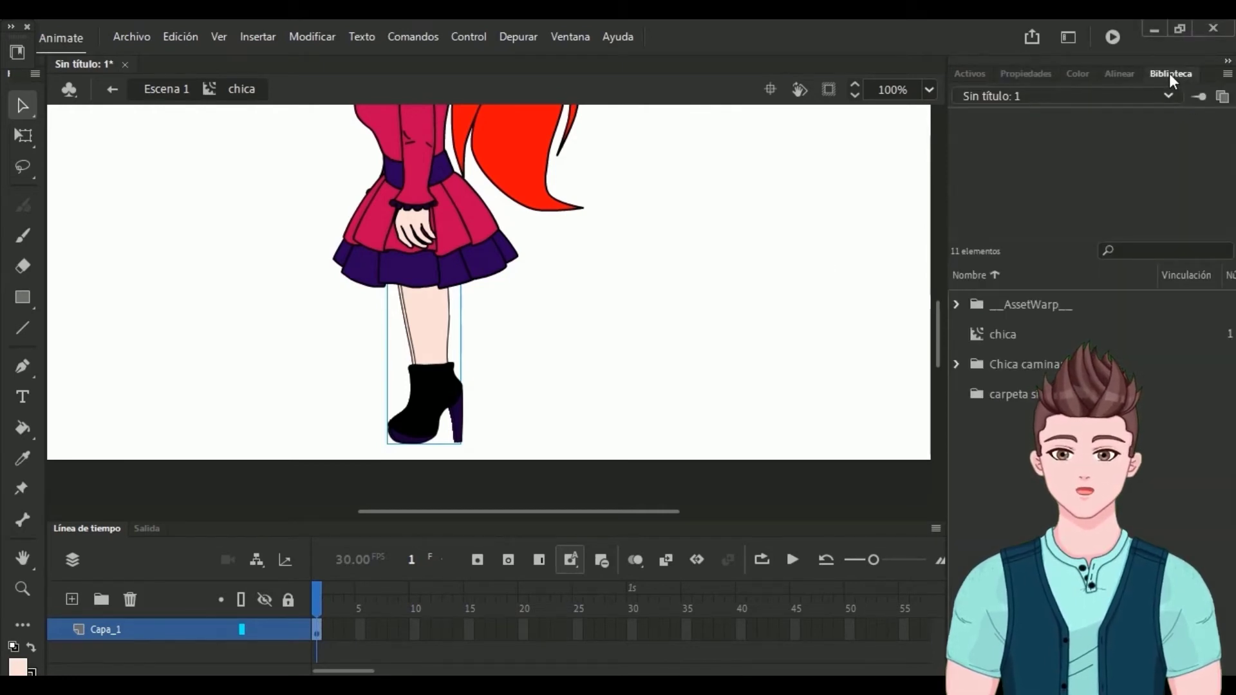
{"action": "left_click_drag", "start_coordinate": [1169, 72], "coordinate": [682, 74]}
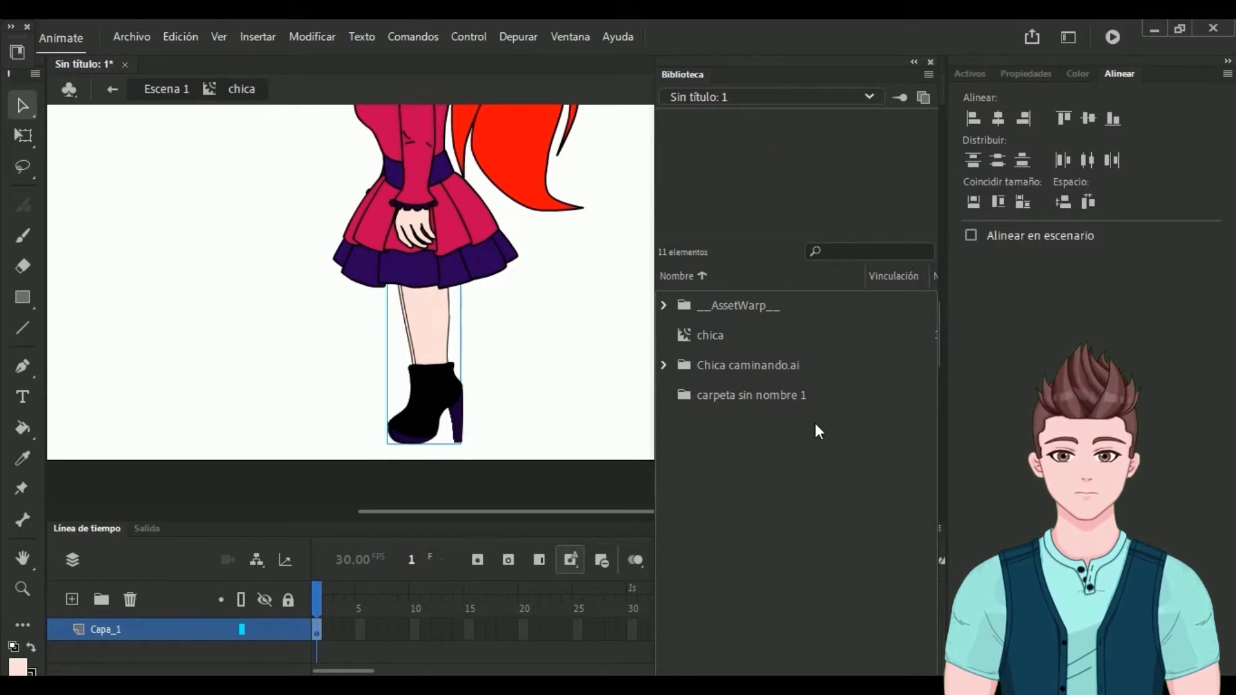
{"action": "right_click", "coordinate": [765, 477]}
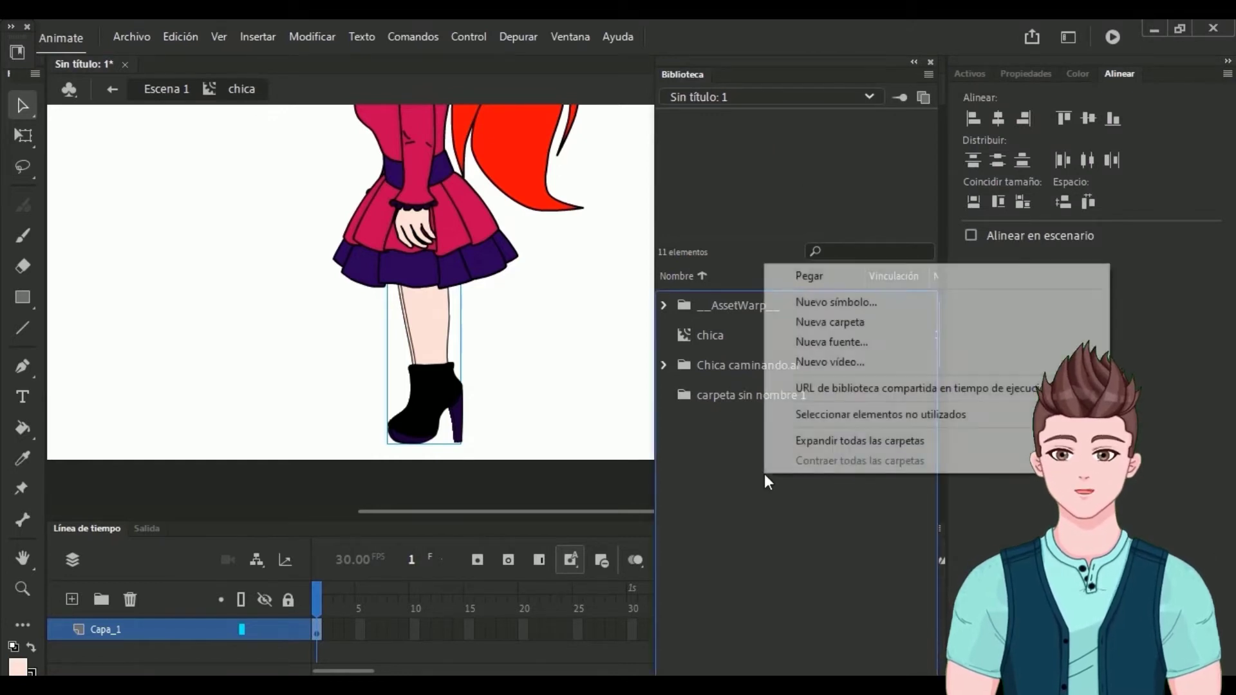
{"action": "left_click", "coordinate": [816, 322]}
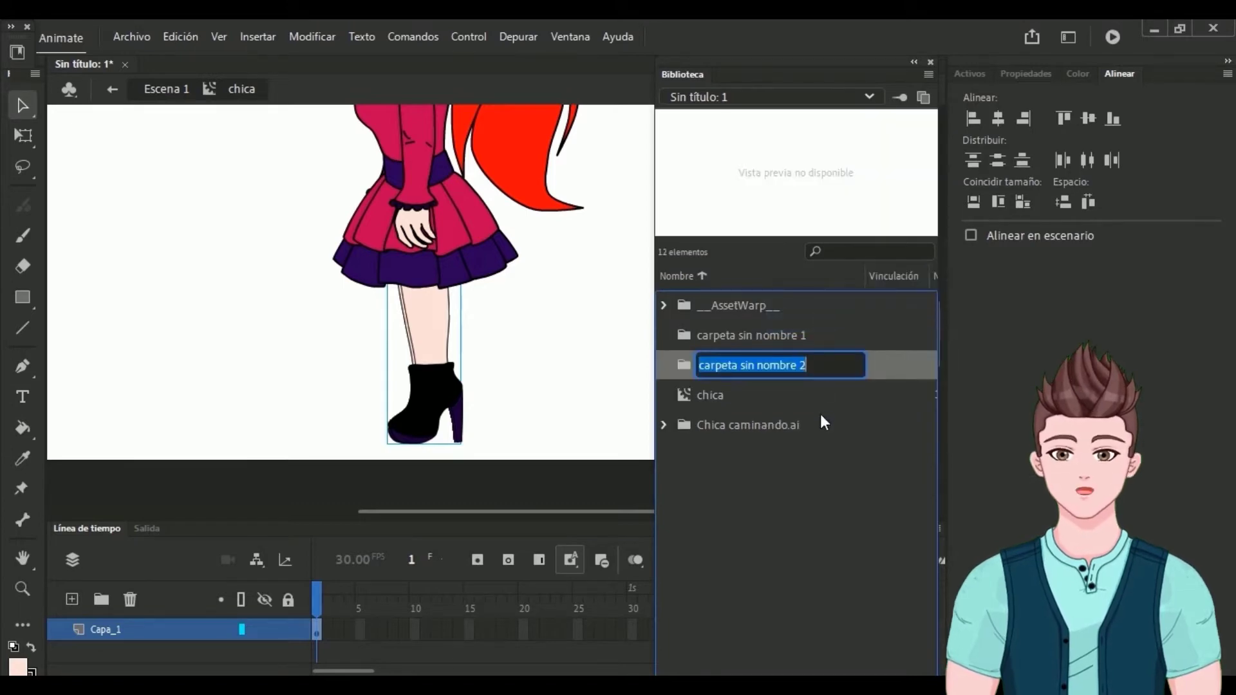
{"action": "type", "text": "poses"}
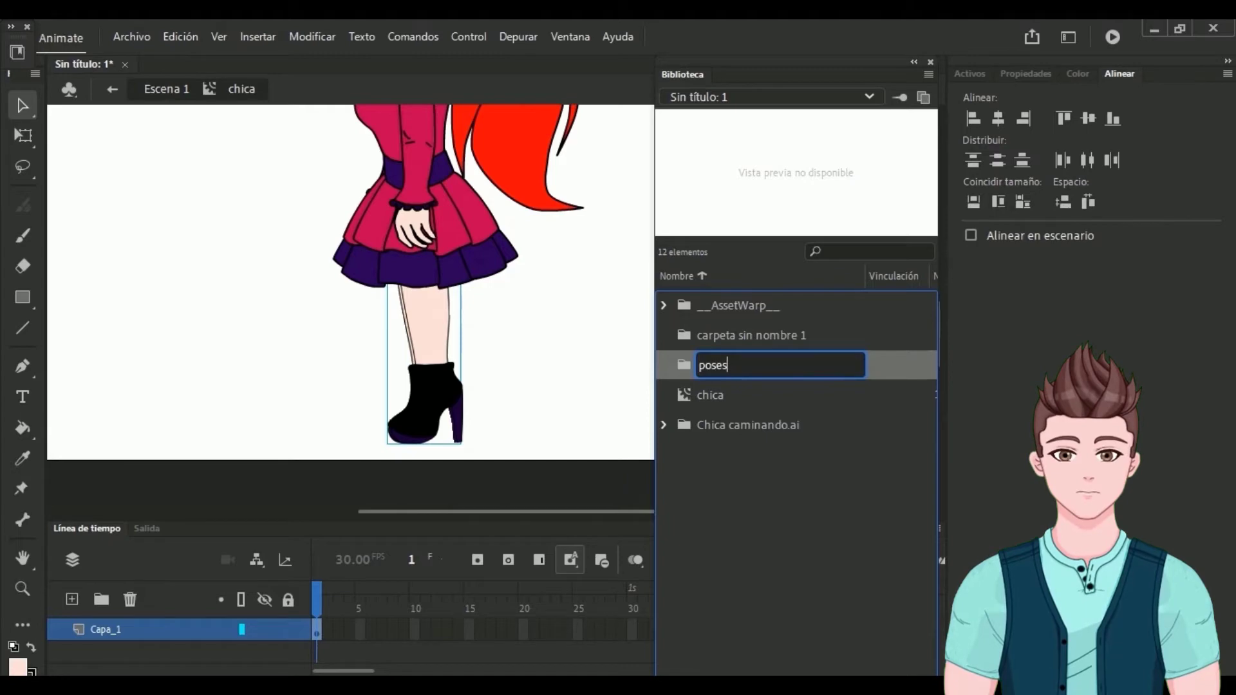
{"action": "key", "text": "Return"}
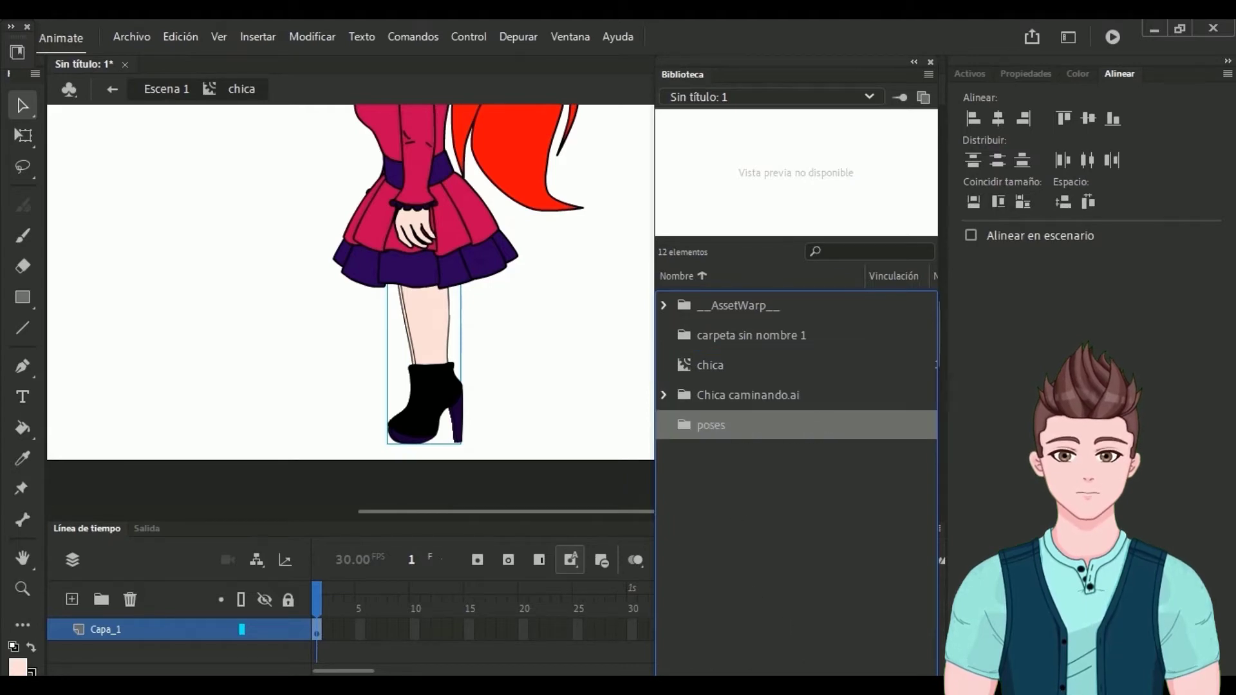
Step: Import pose01.jpg through pose09.jpg from the Poses_Caminata folder in the file explorer into the "poses" library folder, then minimize the explorer
{"action": "left_click", "coordinate": [602, 686]}
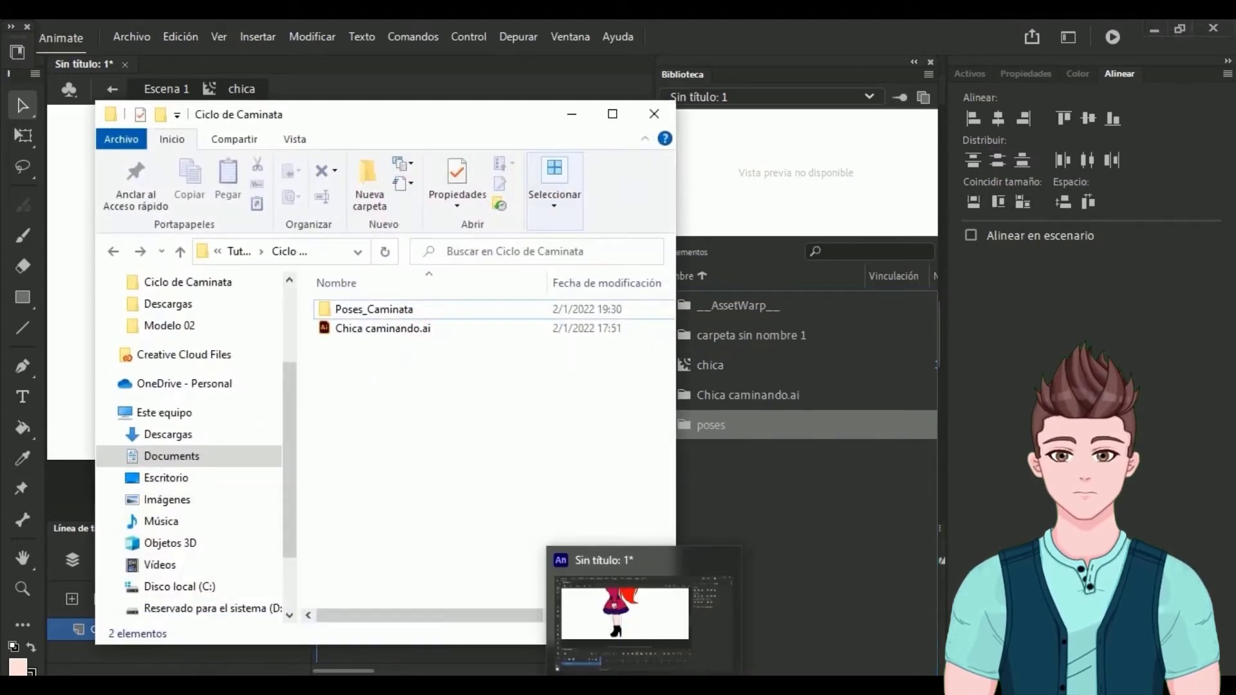
{"action": "double_click", "coordinate": [380, 311]}
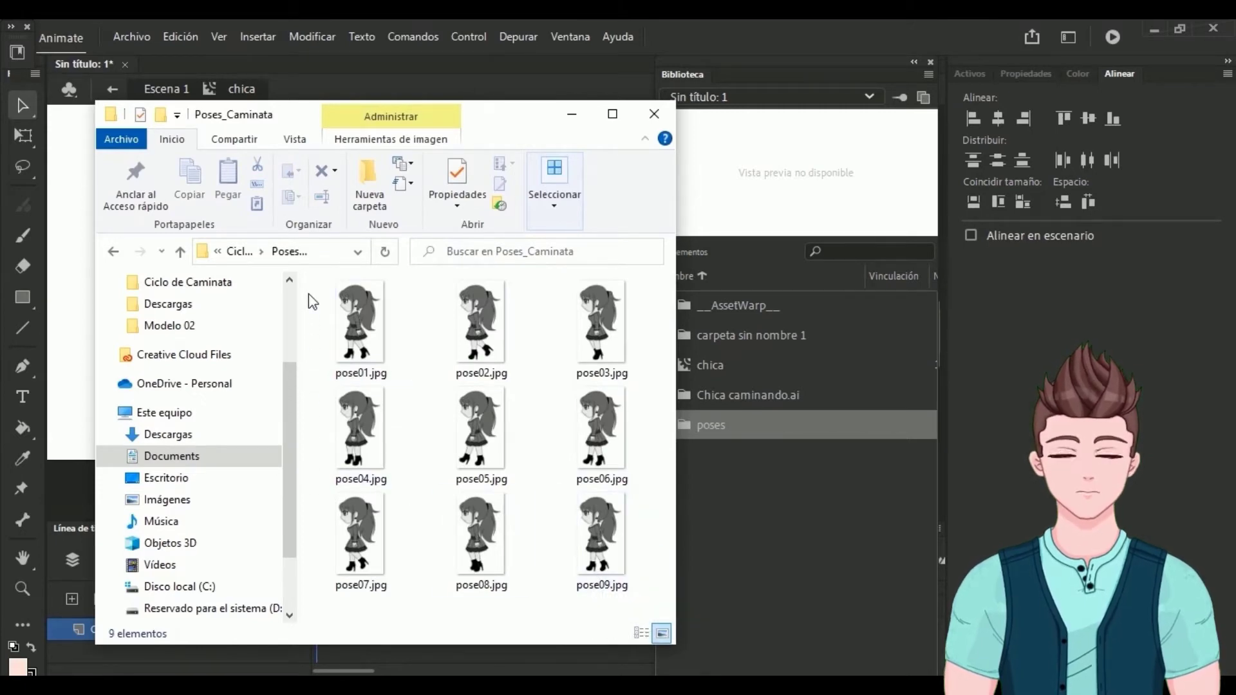
{"action": "left_click_drag", "start_coordinate": [307, 294], "coordinate": [608, 562]}
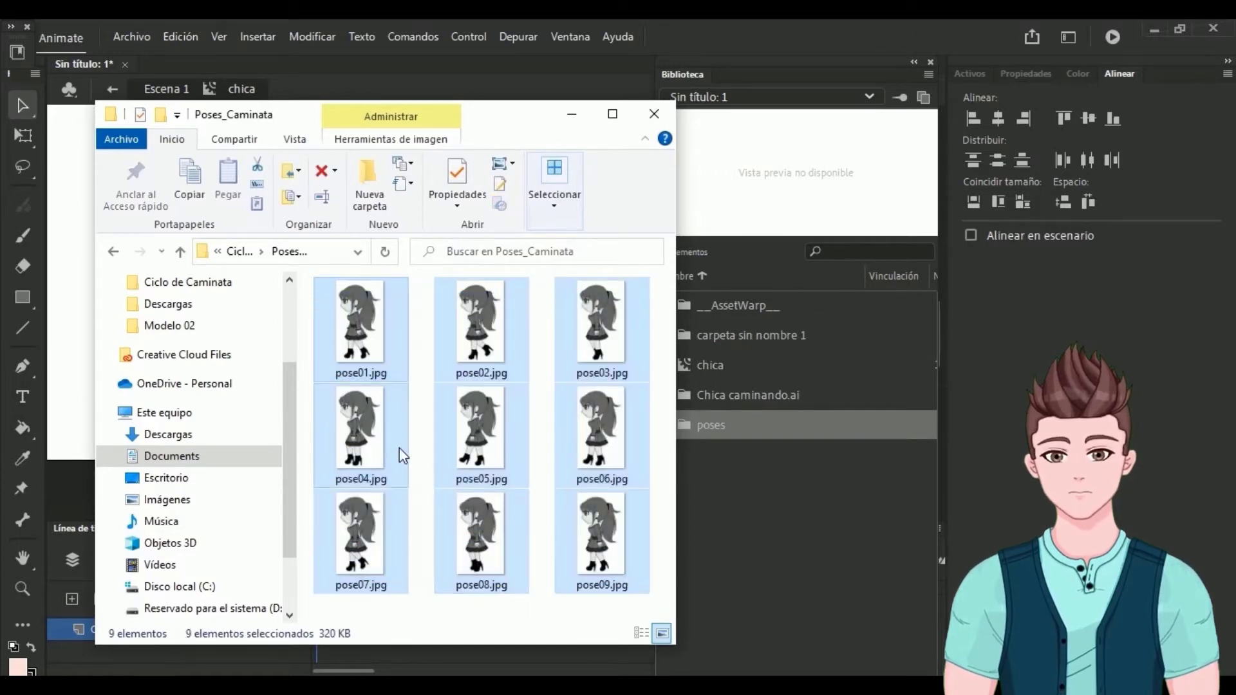
{"action": "left_click_drag", "start_coordinate": [355, 332], "coordinate": [748, 425]}
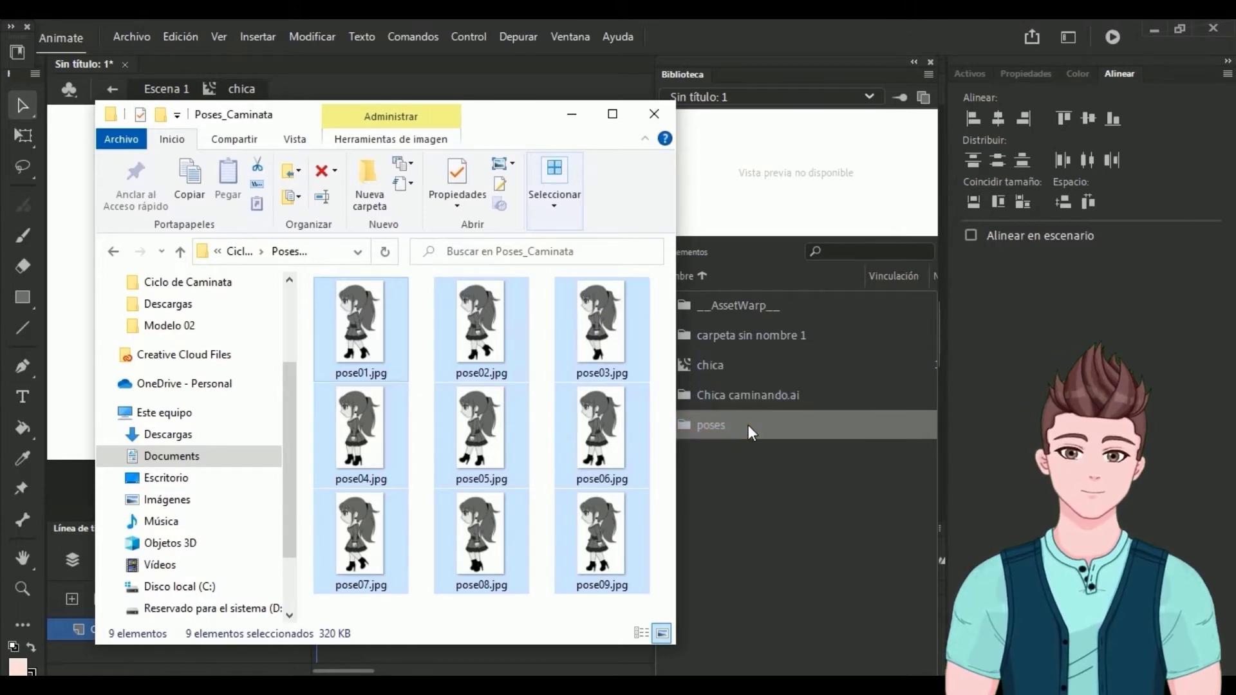
{"action": "left_click", "coordinate": [570, 115]}
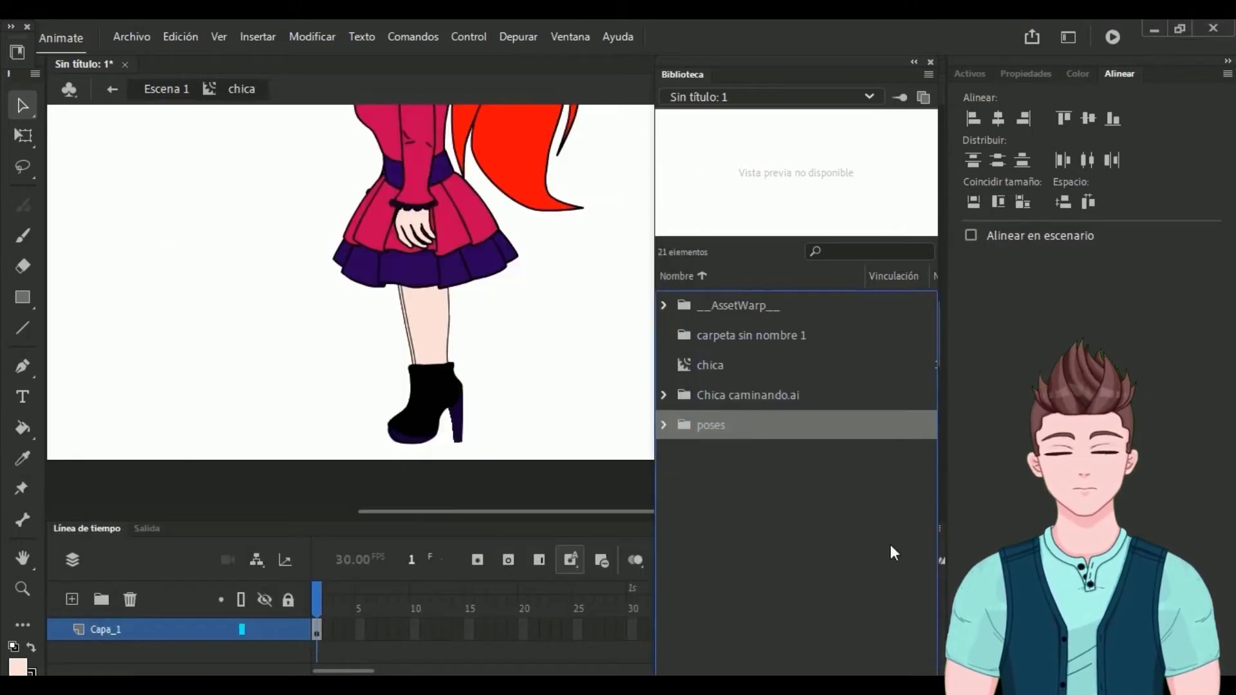
Step: Expand the "poses" library folder and preview the walking pose images from pose01.jpg to pose09.jpg one after another
{"action": "left_click", "coordinate": [663, 424]}
{"action": "left_click", "coordinate": [748, 457]}
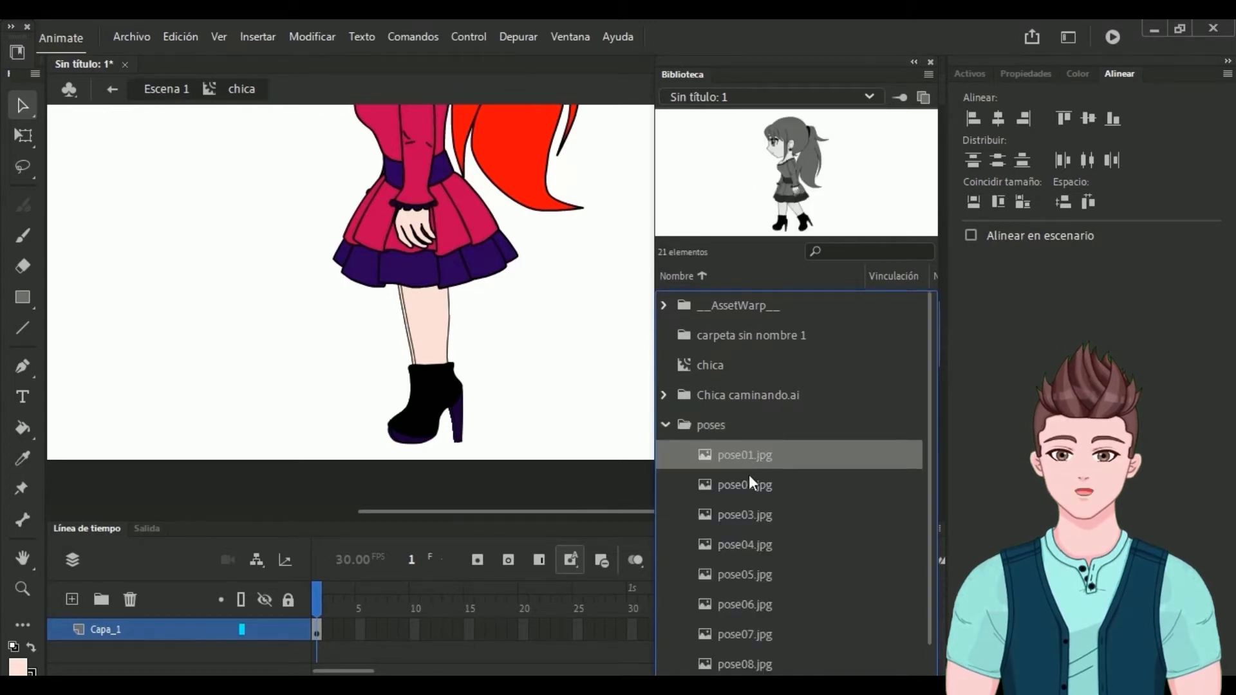
{"action": "left_click", "coordinate": [748, 484]}
{"action": "left_click", "coordinate": [748, 506]}
{"action": "left_click", "coordinate": [750, 545]}
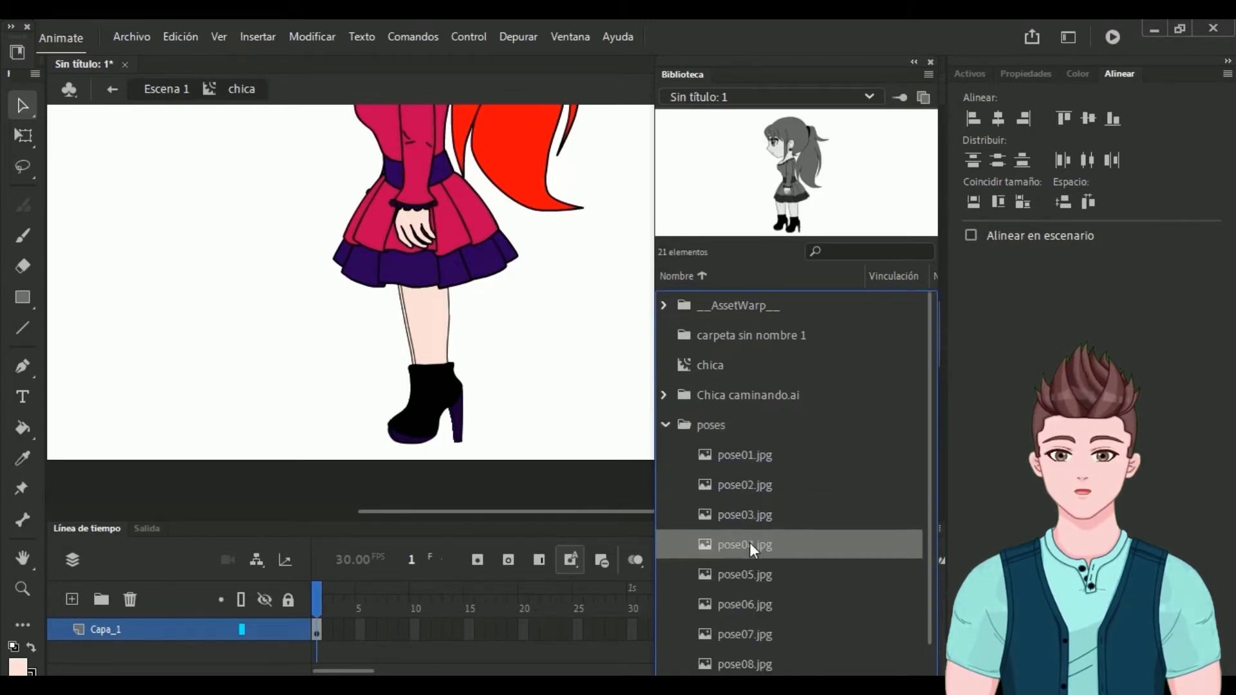
{"action": "left_click", "coordinate": [751, 572]}
{"action": "left_click", "coordinate": [749, 603]}
{"action": "left_click", "coordinate": [745, 630]}
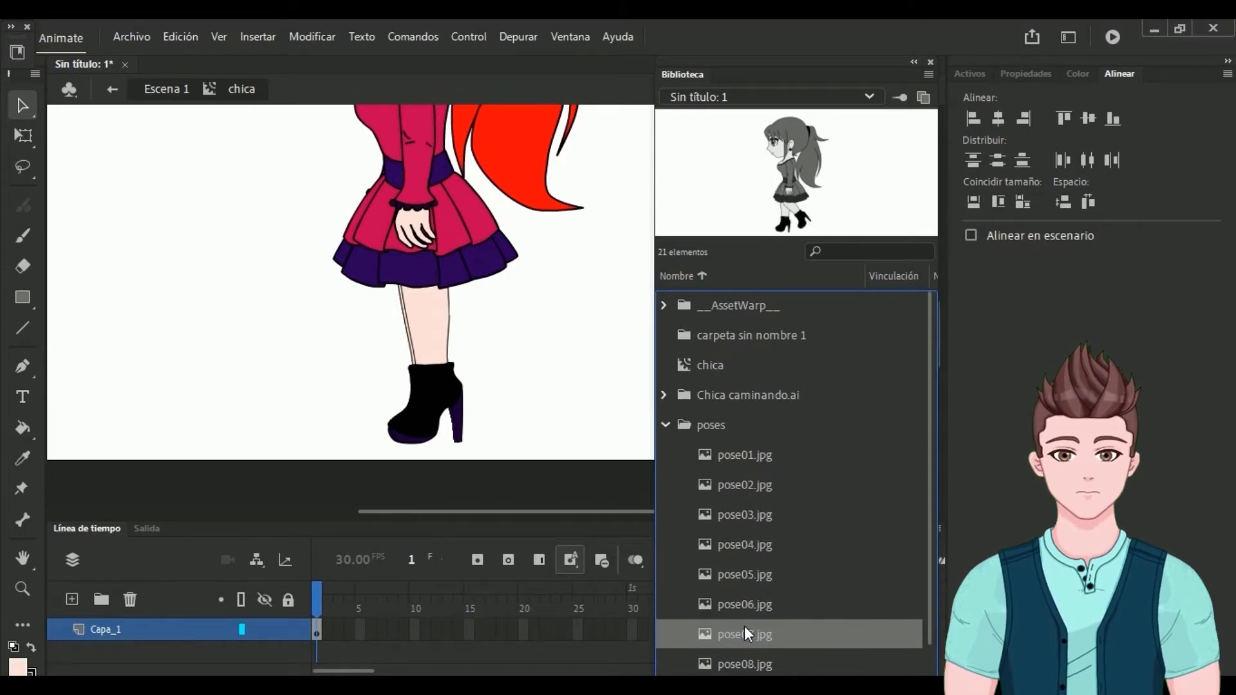
{"action": "key", "text": "Down"}
{"action": "key", "text": "Down"}
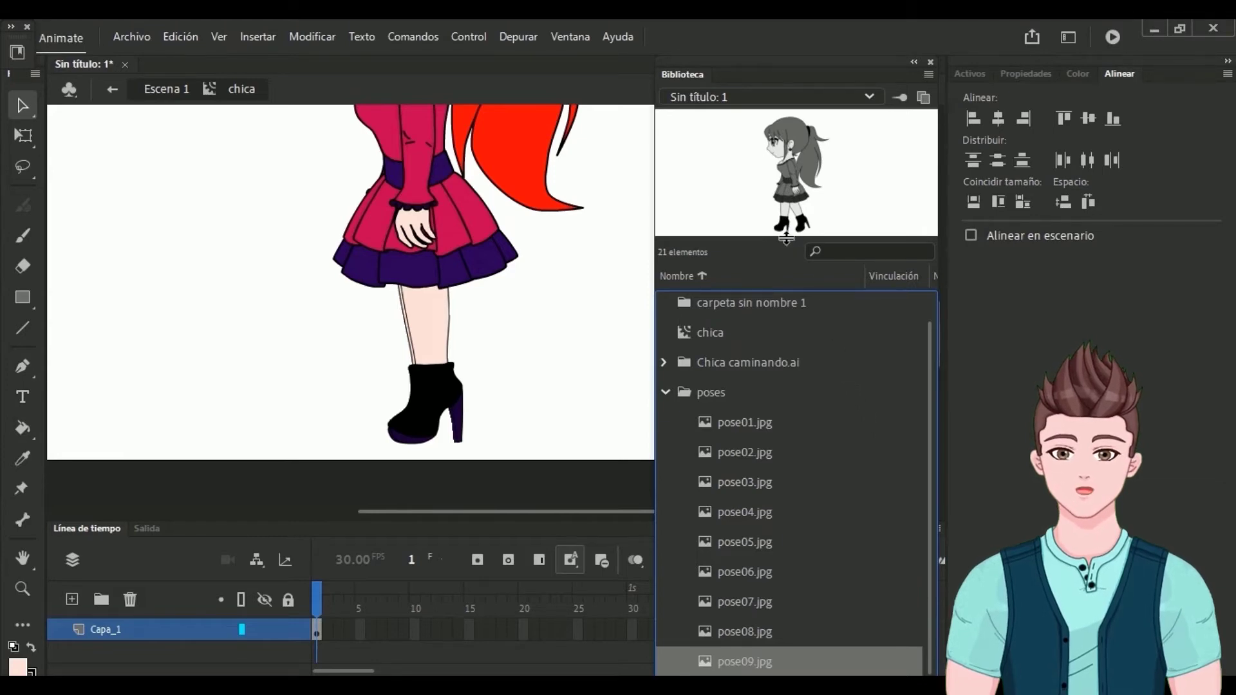
Step: Enlarge the library's preview area and display pose01.jpg as the posing reference
{"action": "left_click_drag", "start_coordinate": [786, 242], "coordinate": [786, 459]}
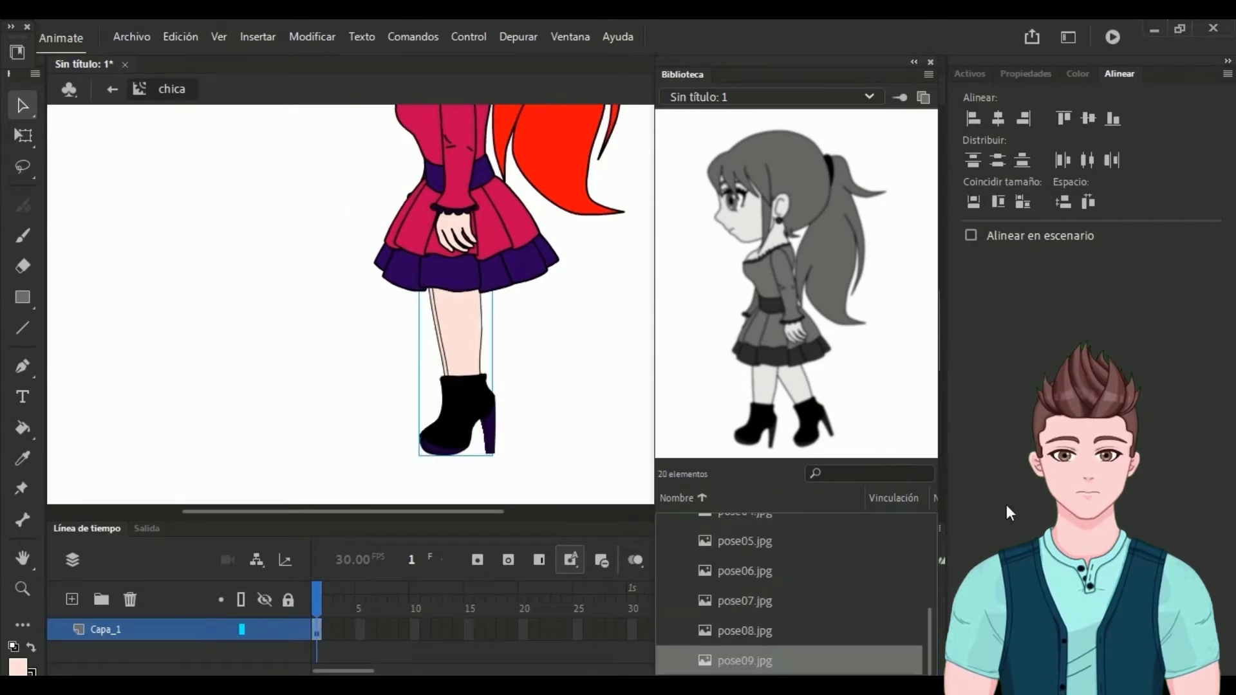
{"action": "left_click_drag", "start_coordinate": [936, 628], "coordinate": [936, 555]}
{"action": "left_click", "coordinate": [757, 612]}
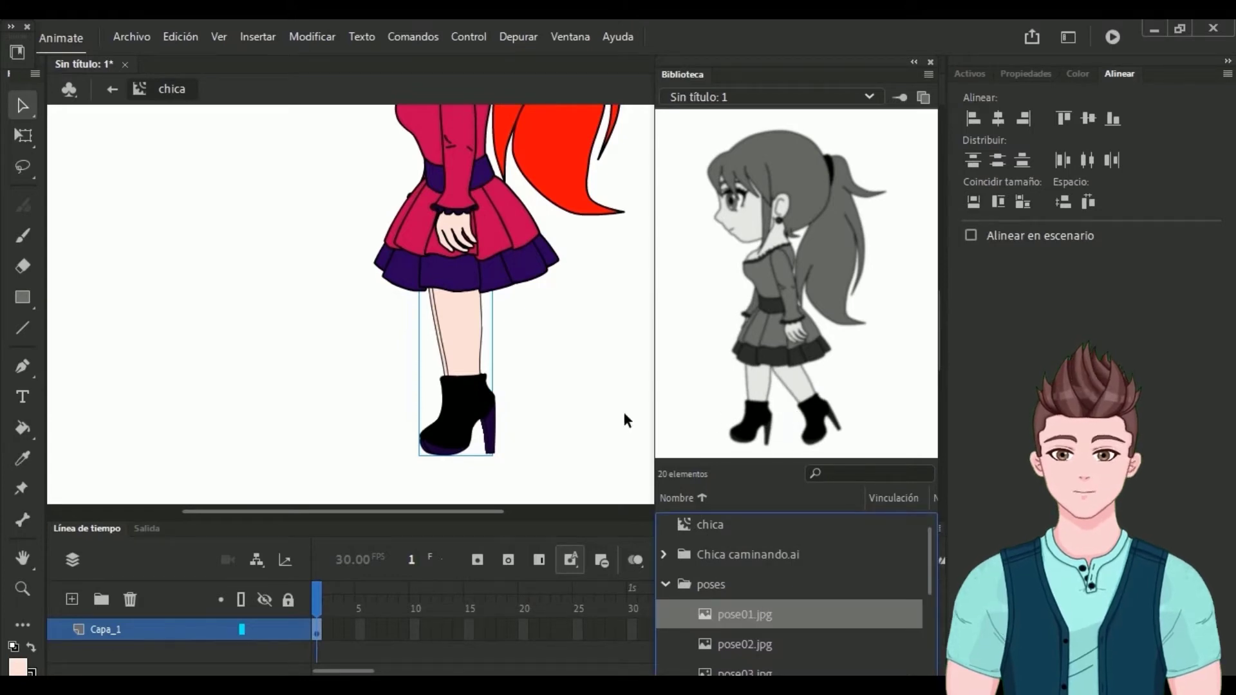
Step: Swing one leg forward with Asset Warp by moving its knee joint ahead and its ankle joint slightly back, matching pose01.jpg
{"action": "left_click", "coordinate": [462, 409]}
{"action": "left_click", "coordinate": [18, 501]}
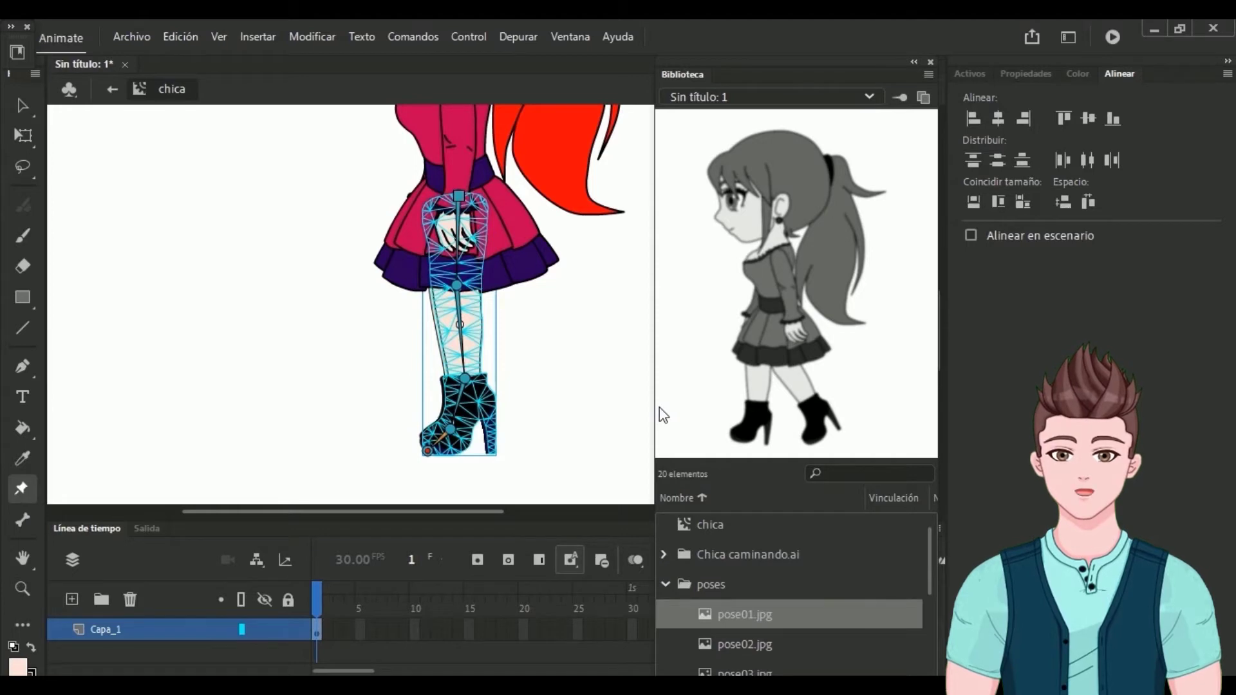
{"action": "left_click_drag", "start_coordinate": [457, 287], "coordinate": [429, 290]}
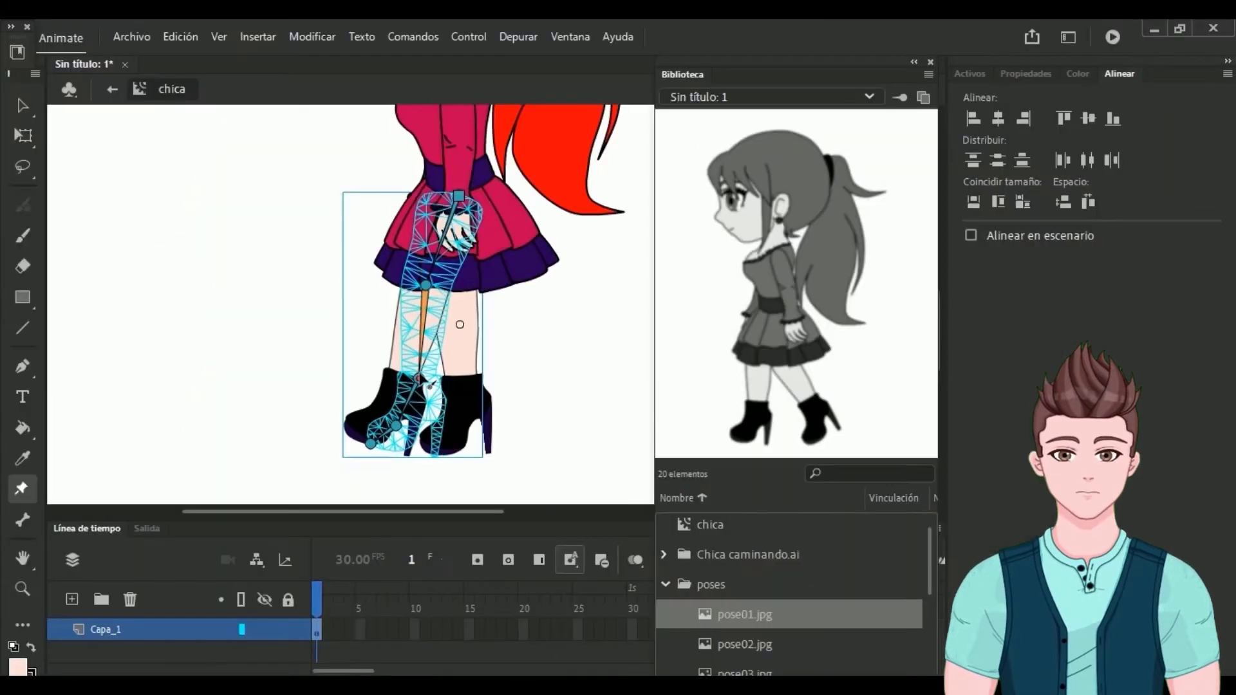
{"action": "left_click_drag", "start_coordinate": [410, 378], "coordinate": [426, 385]}
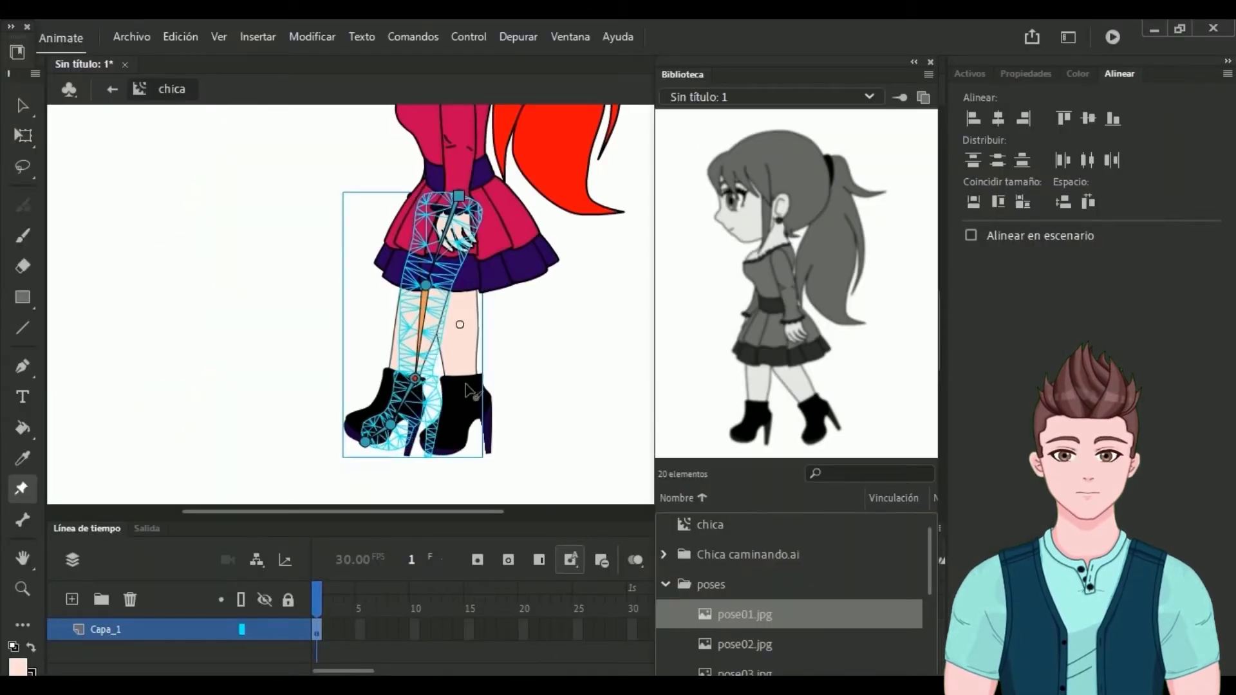
{"action": "left_click", "coordinate": [28, 104]}
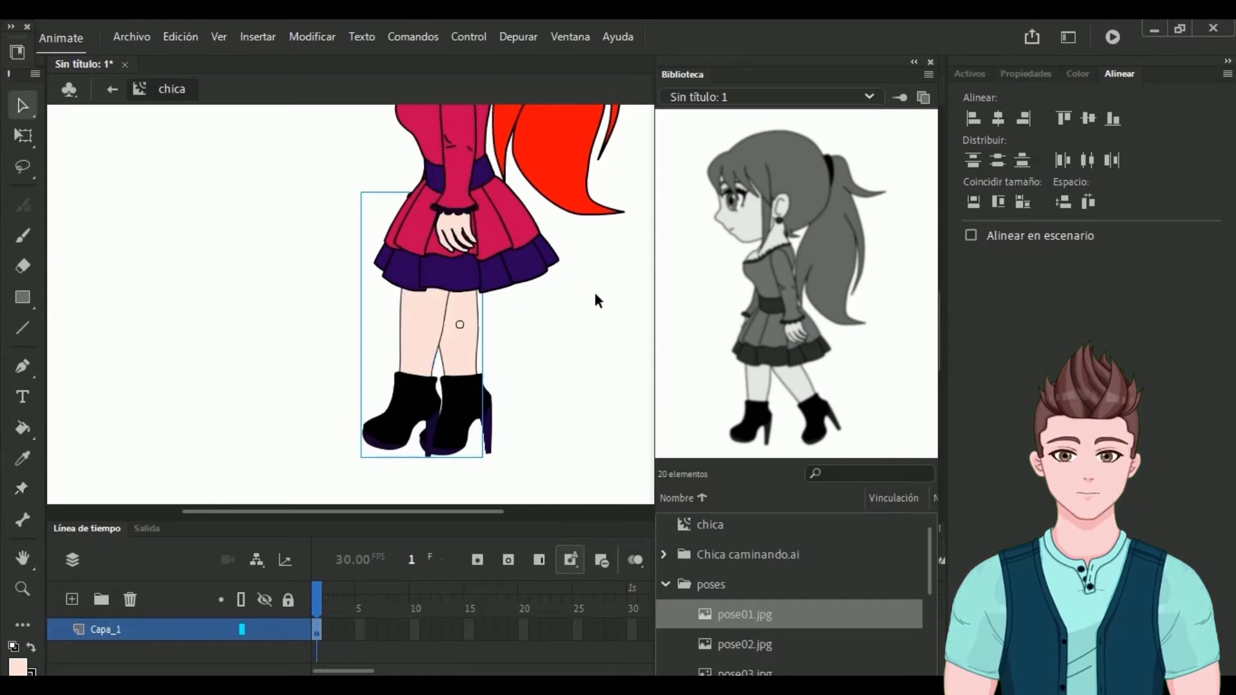
Step: Swing the other leg backward with Asset Warp, adjusting its knee and ankle joints to match the trailing leg in pose01.jpg
{"action": "left_click", "coordinate": [475, 353]}
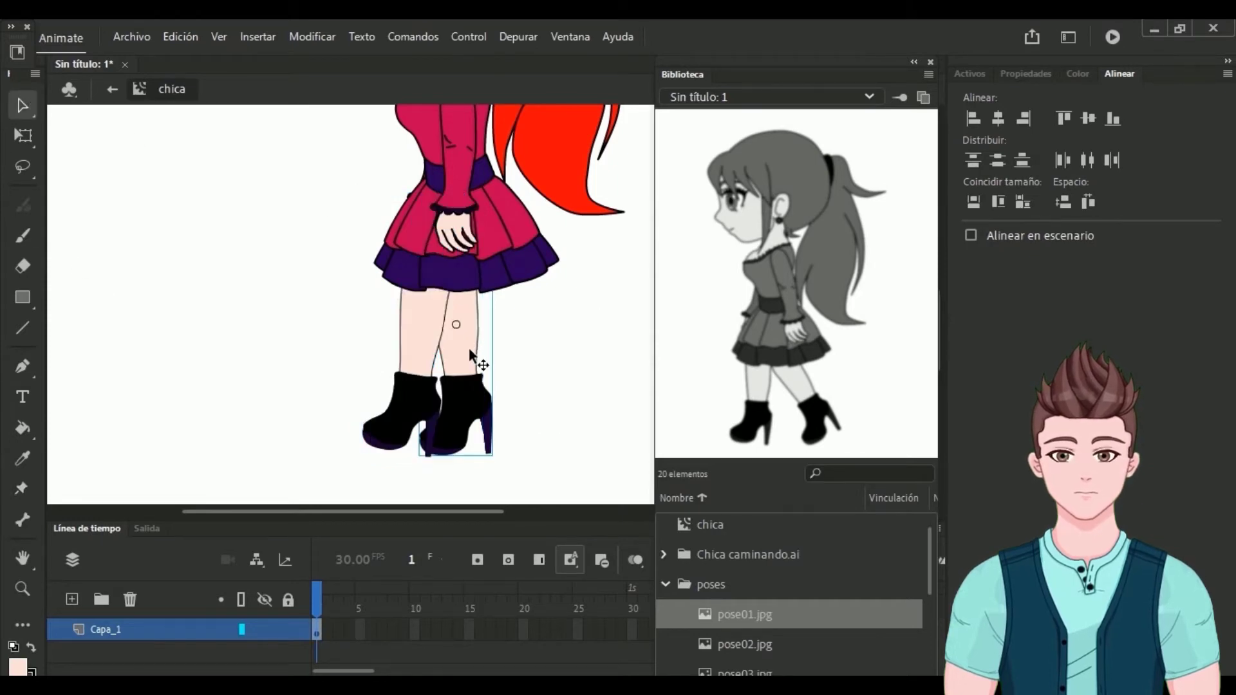
{"action": "left_click", "coordinate": [21, 488]}
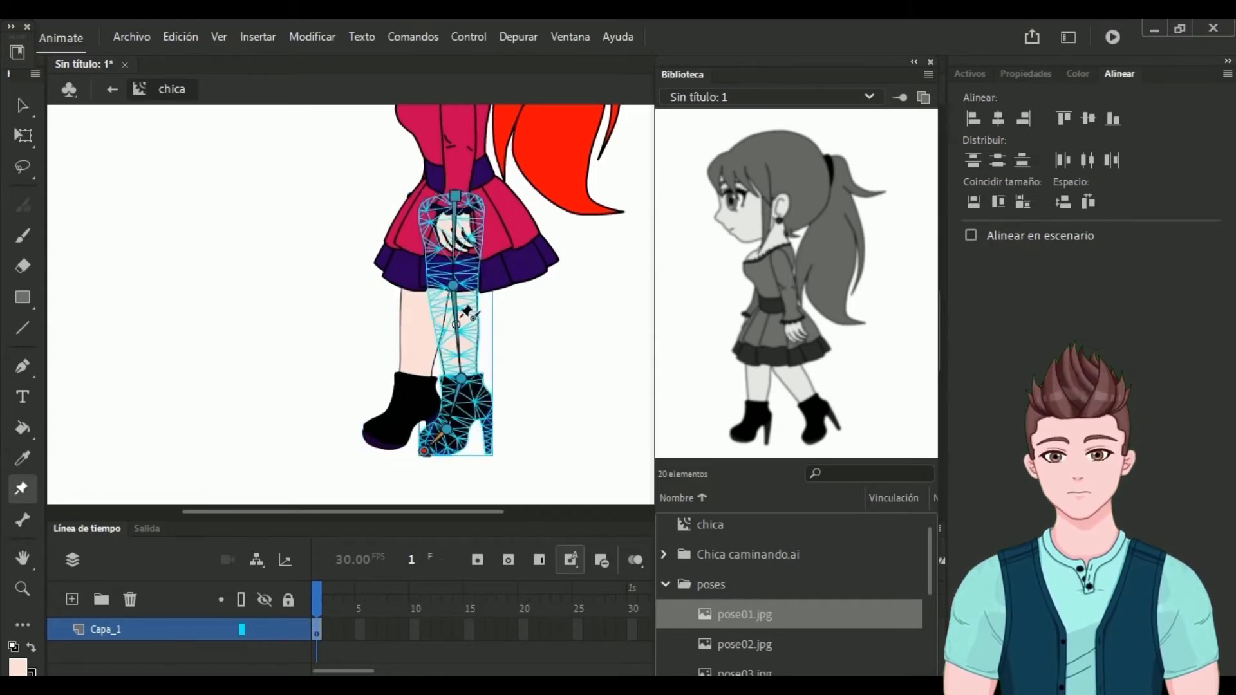
{"action": "left_click_drag", "start_coordinate": [455, 291], "coordinate": [481, 292]}
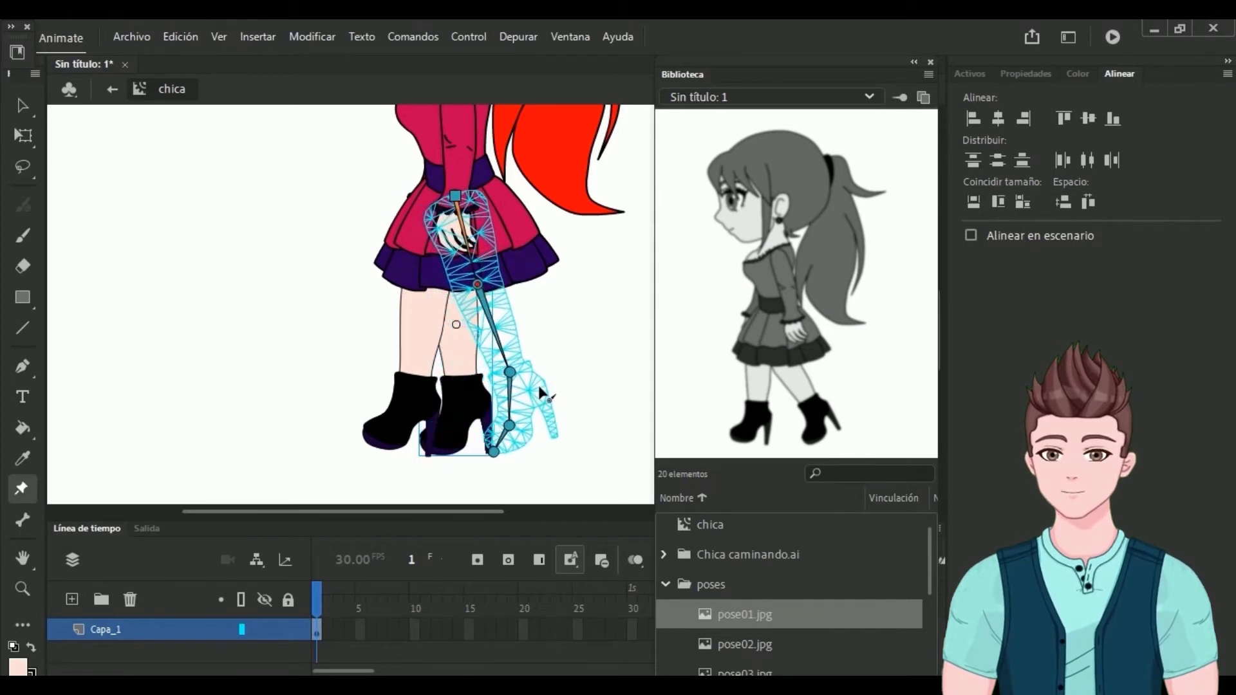
{"action": "left_click_drag", "start_coordinate": [540, 388], "coordinate": [546, 379]}
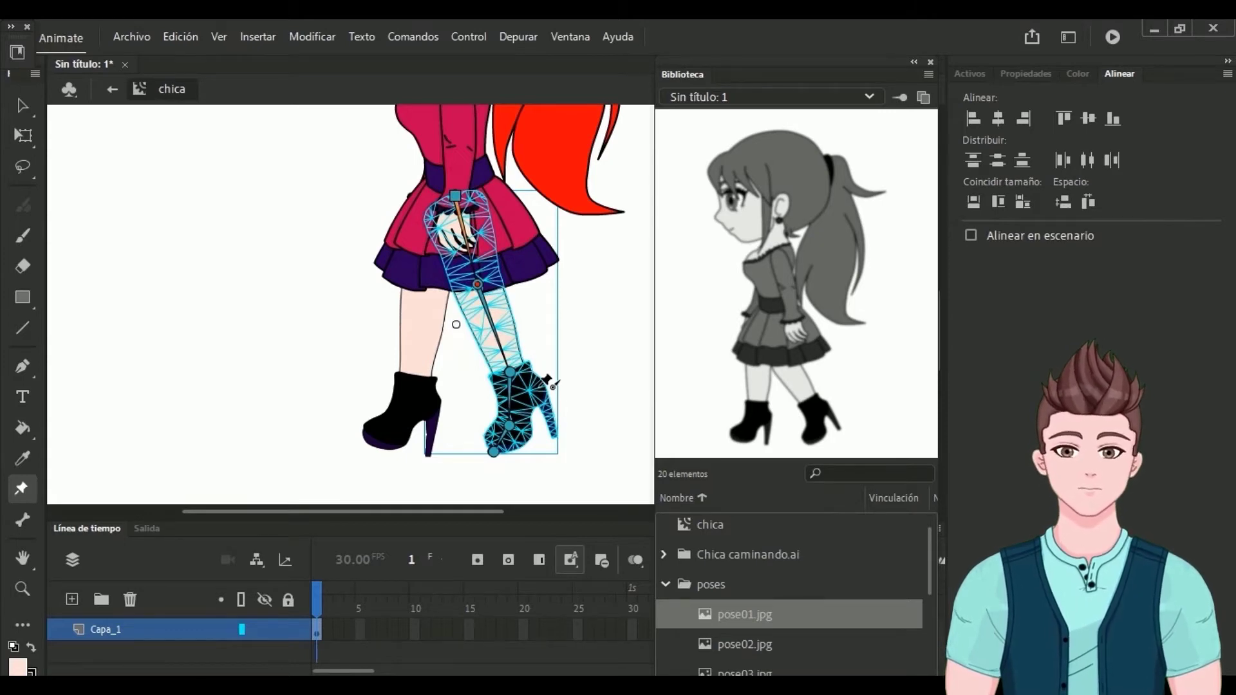
{"action": "left_click_drag", "start_coordinate": [475, 285], "coordinate": [470, 286]}
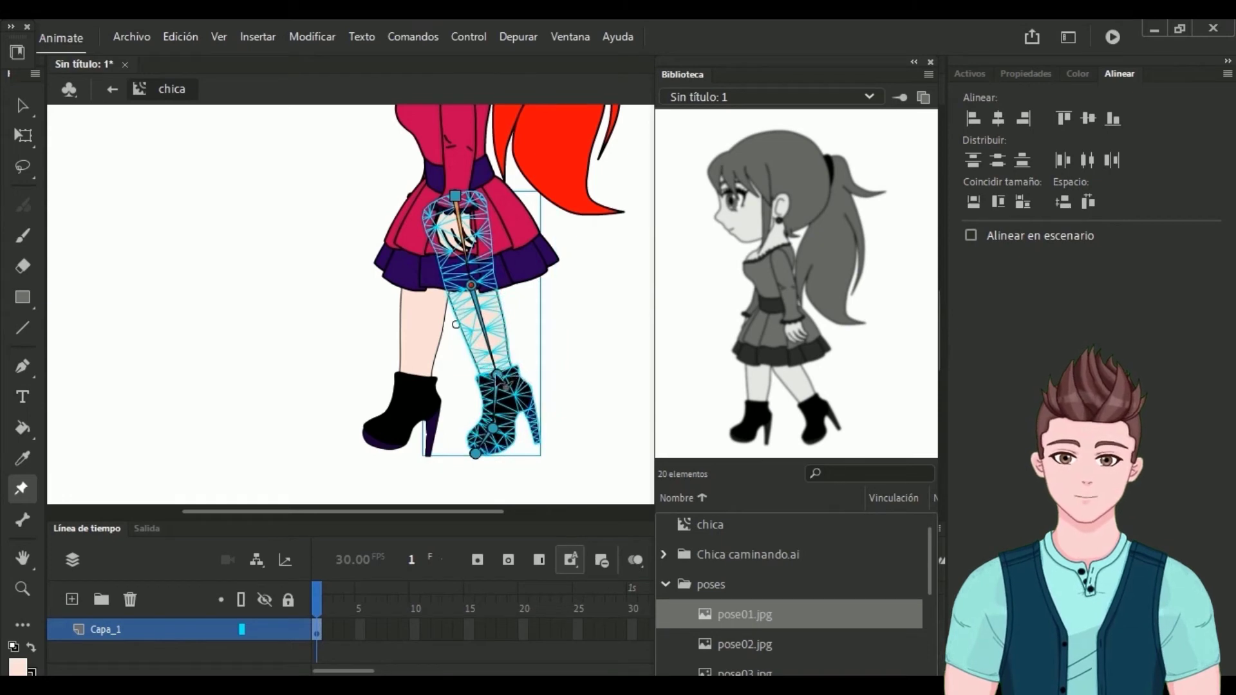
{"action": "left_click_drag", "start_coordinate": [509, 388], "coordinate": [518, 384]}
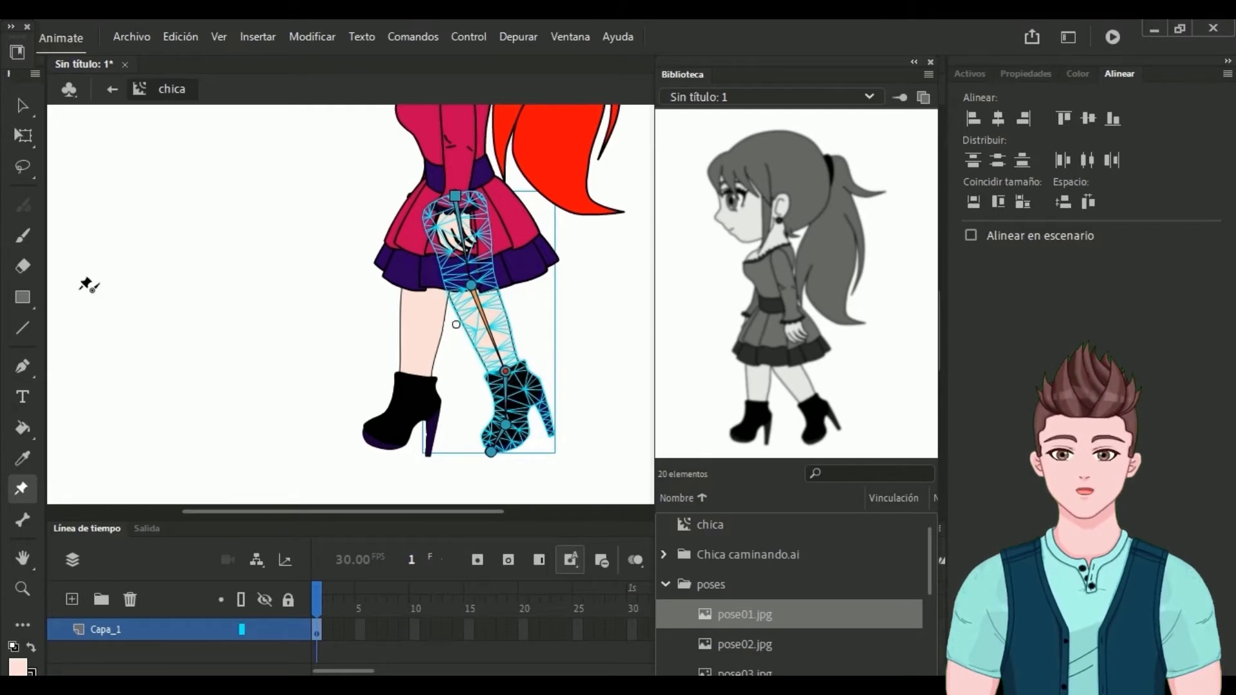
{"action": "left_click", "coordinate": [27, 105]}
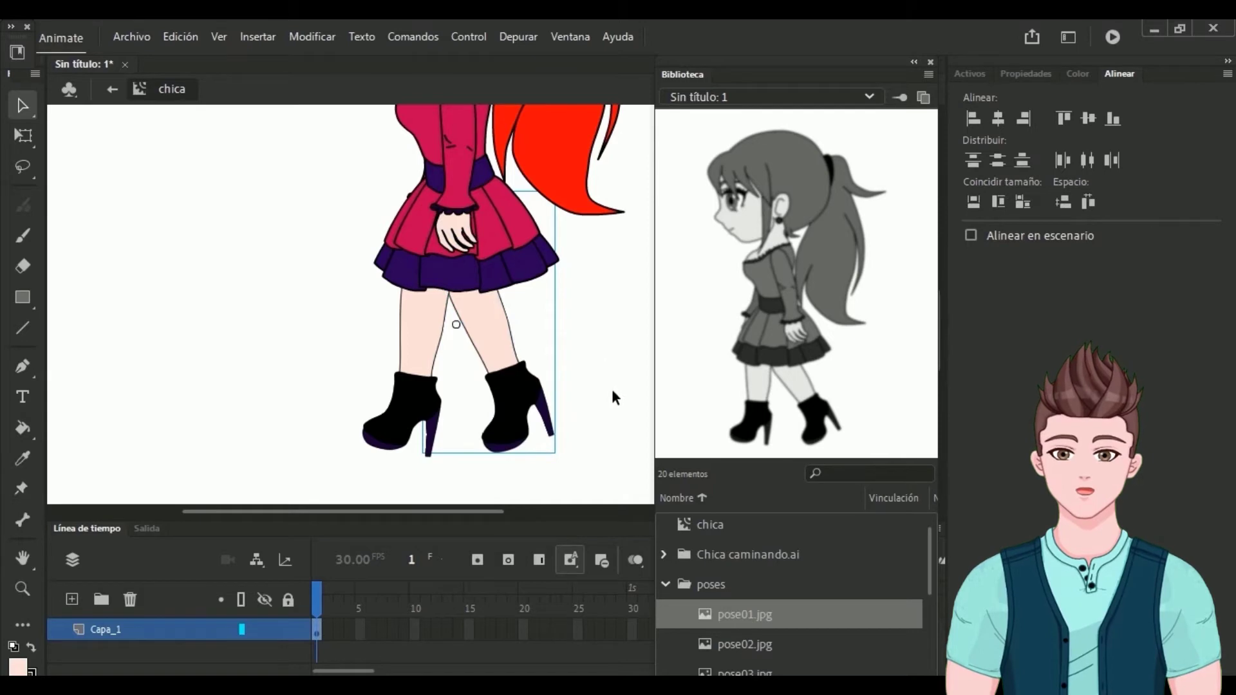
Step: Insert a keyframe at frame 3 of Capa_1 and display pose02.jpg as the reference, leaving the character parts deselected
{"action": "left_click", "coordinate": [338, 635]}
{"action": "right_click", "coordinate": [338, 634]}
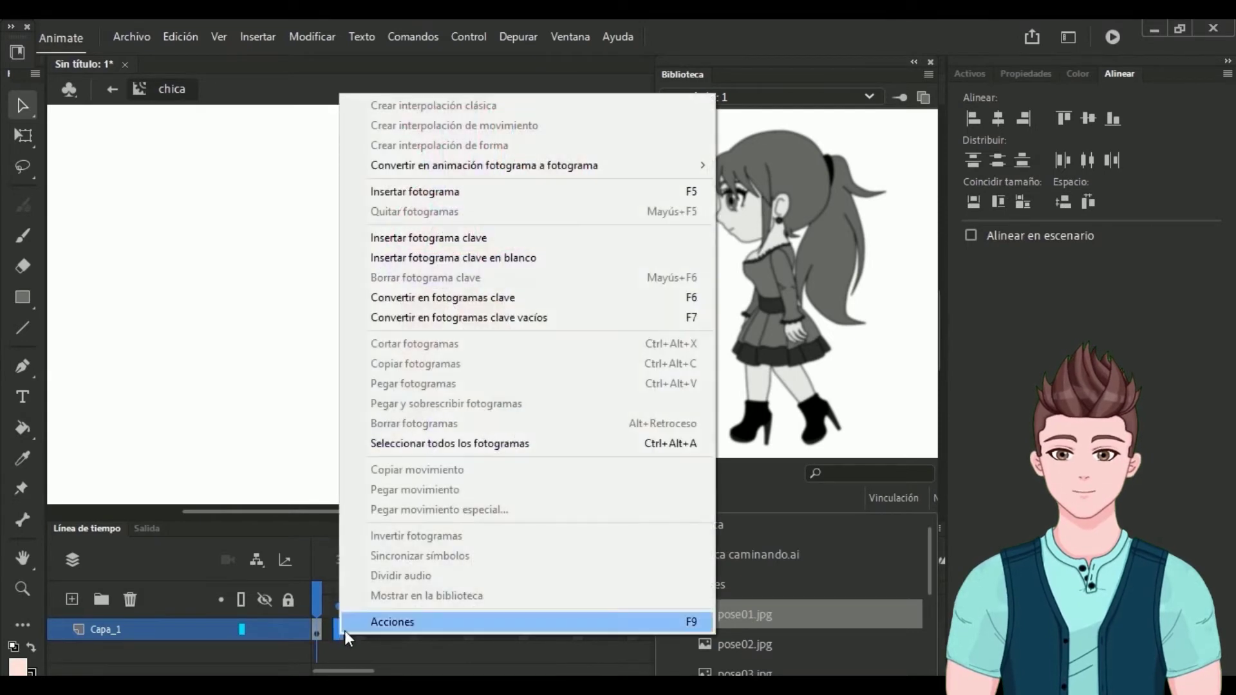
{"action": "left_click", "coordinate": [472, 239]}
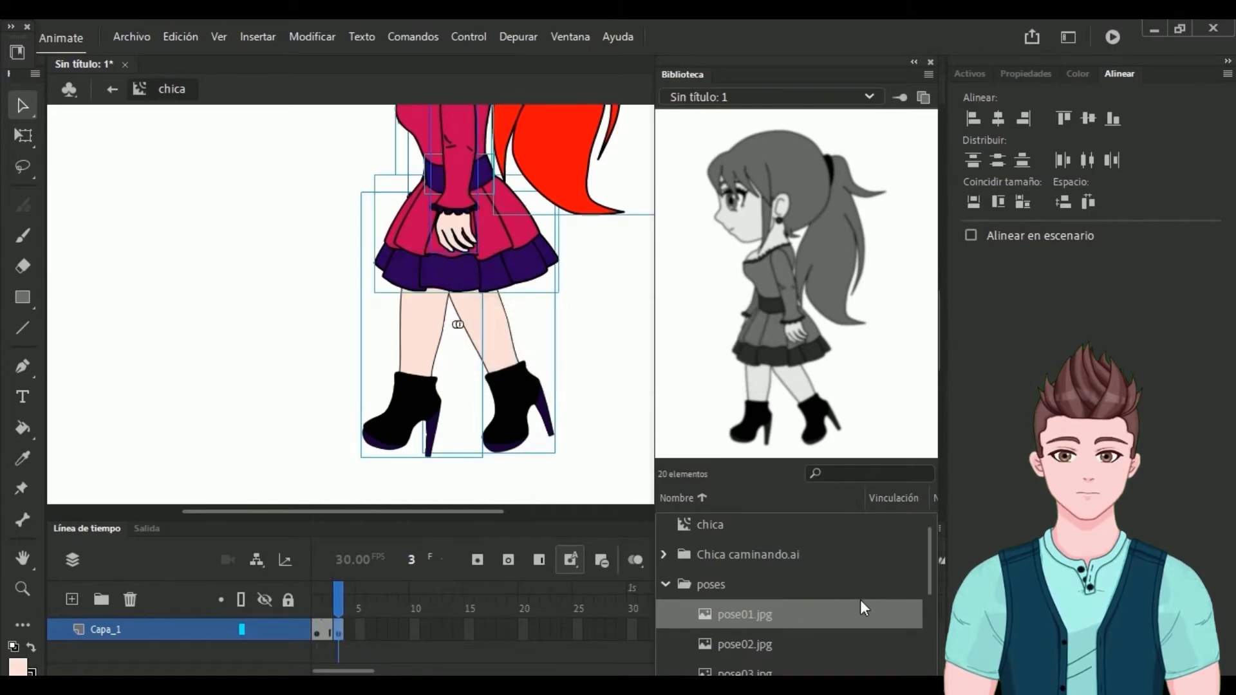
{"action": "scroll", "coordinate": [860, 605], "scroll_direction": "down", "scroll_amount": 1}
{"action": "left_click", "coordinate": [743, 555]}
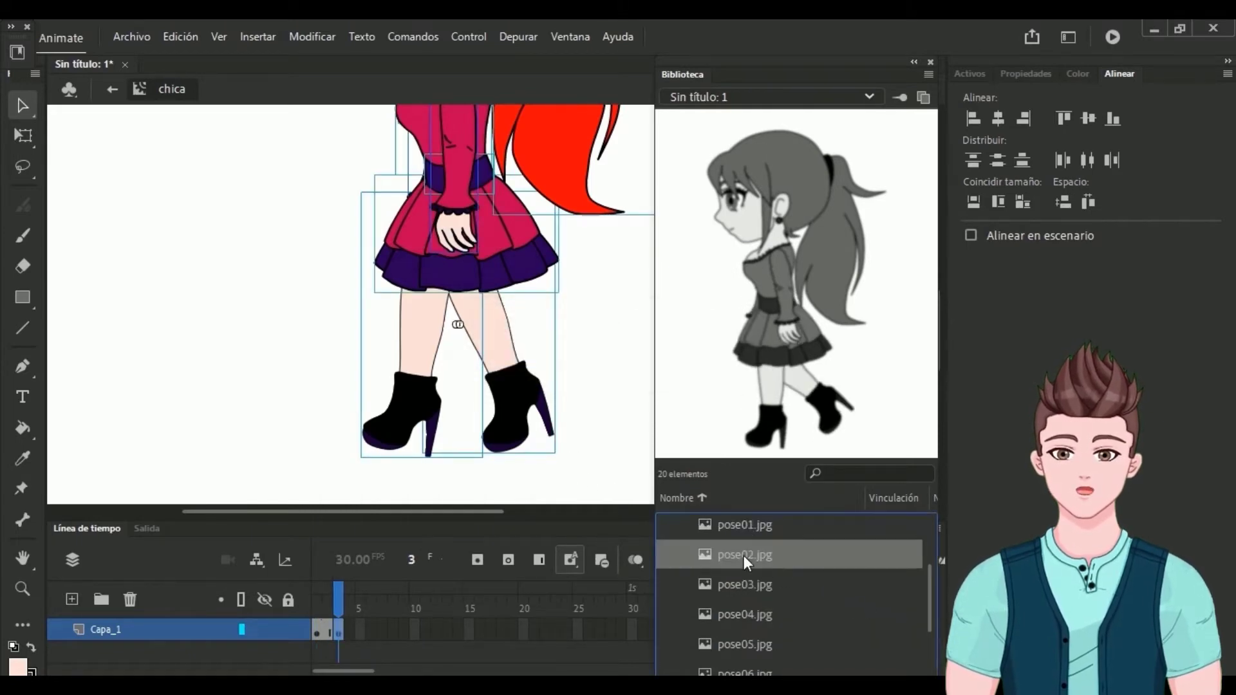
{"action": "left_click", "coordinate": [284, 406]}
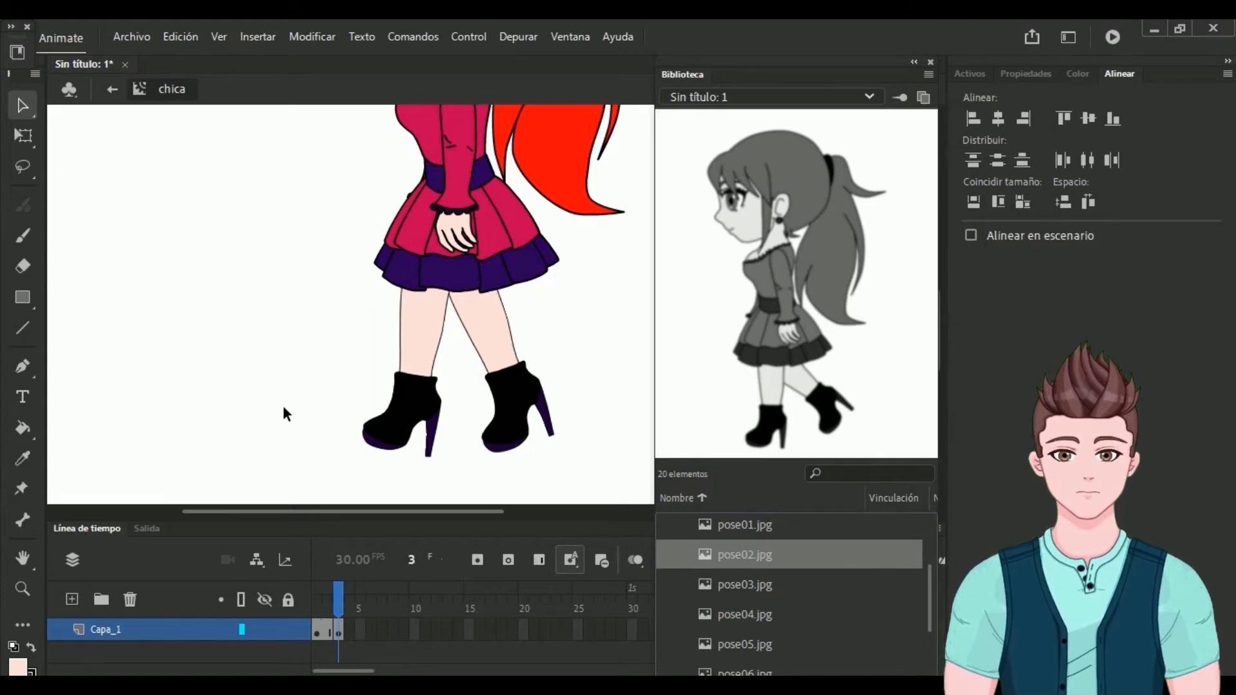
Step: Straighten the leading leg at frame 3 with Asset Warp by moving its ankle joint slightly back to match pose02.jpg
{"action": "left_click", "coordinate": [427, 387]}
{"action": "left_click", "coordinate": [21, 488]}
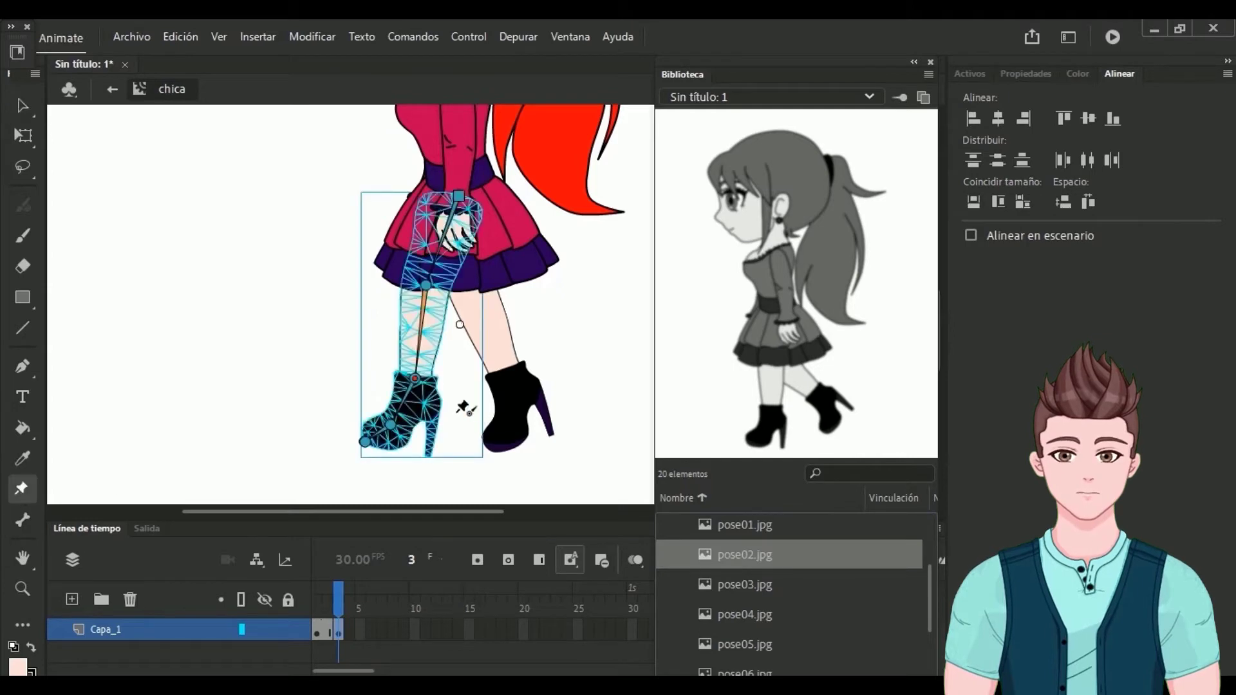
{"action": "left_click_drag", "start_coordinate": [416, 379], "coordinate": [429, 380]}
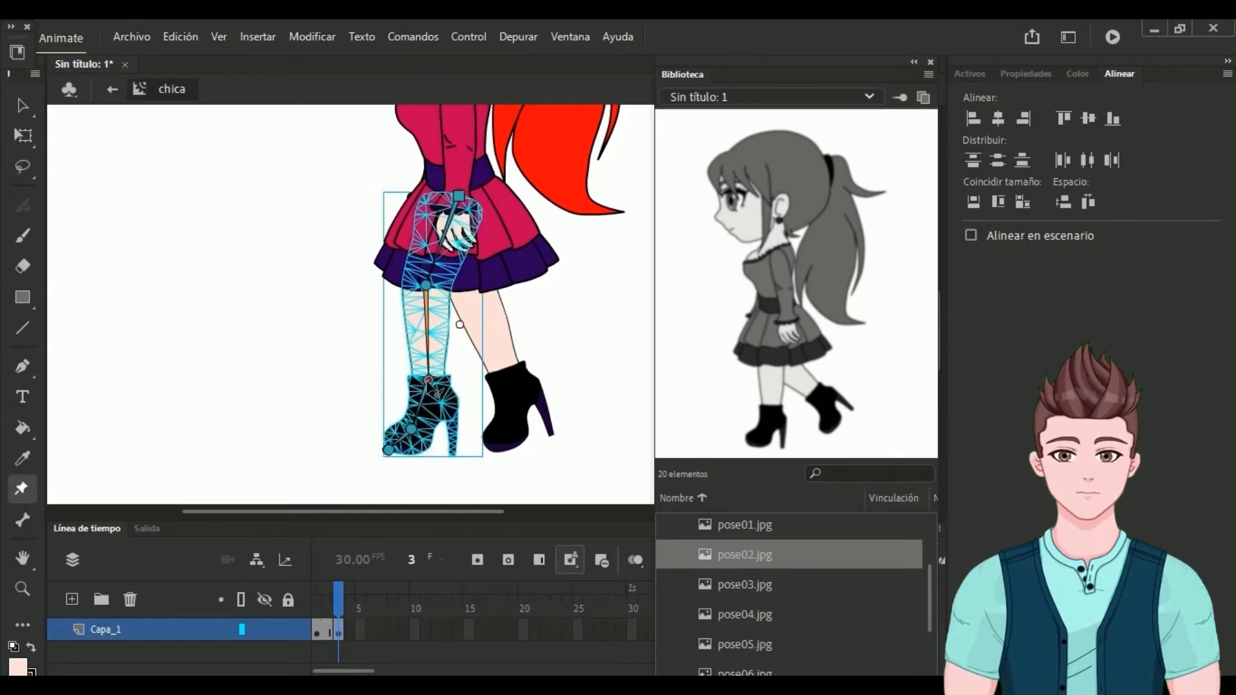
{"action": "key", "text": "v"}
Step: Lift the trailing leg at frame 3 with Asset Warp, moving its knee joint forward and raising its ankle joint to match pose02.jpg
{"action": "left_click", "coordinate": [521, 395]}
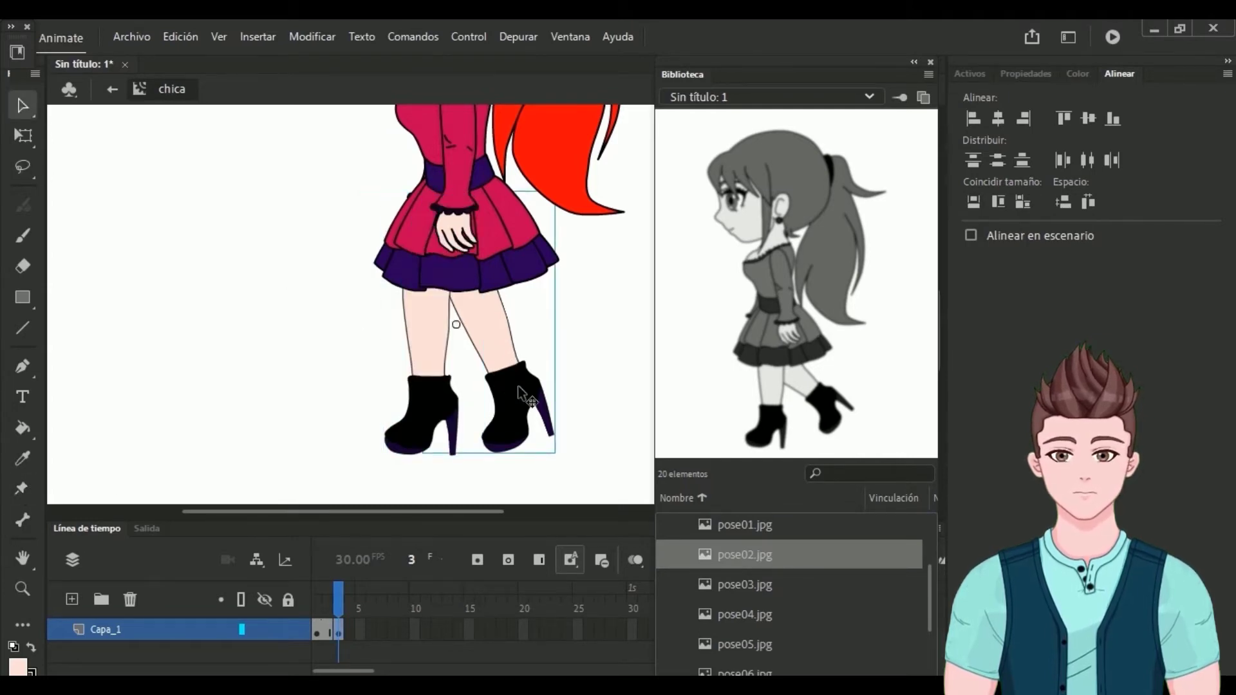
{"action": "left_click", "coordinate": [22, 489]}
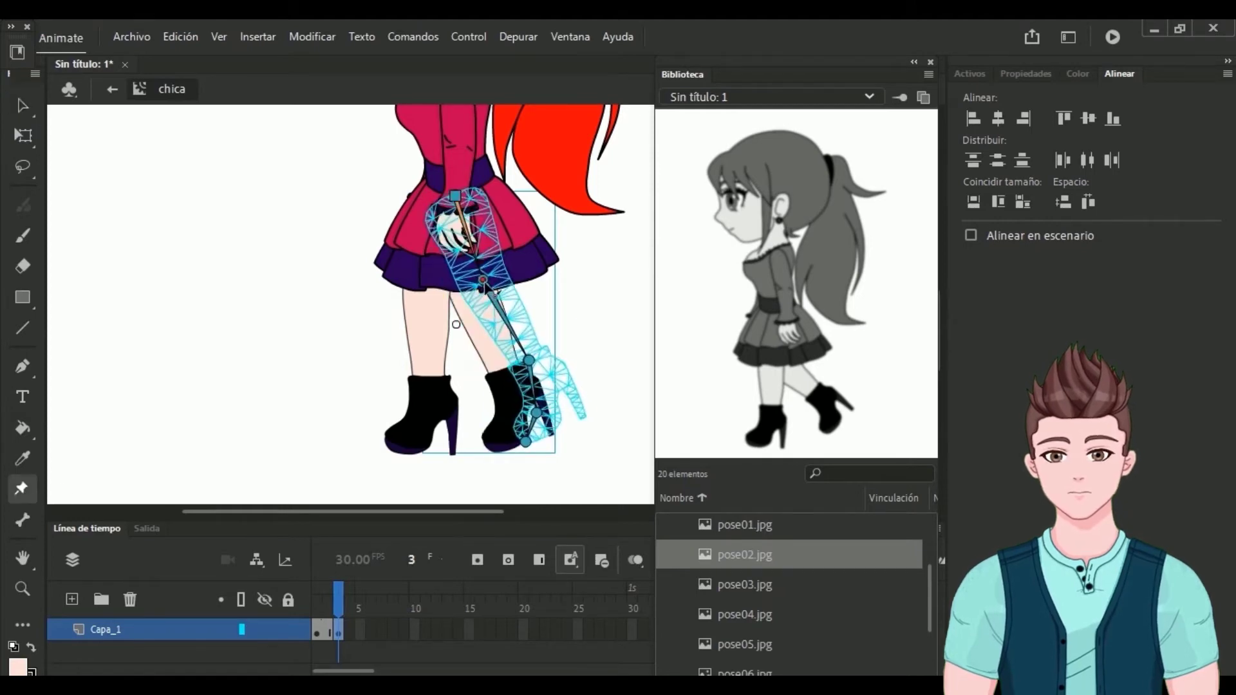
{"action": "left_click_drag", "start_coordinate": [484, 282], "coordinate": [478, 285]}
{"action": "left_click_drag", "start_coordinate": [518, 365], "coordinate": [543, 340]}
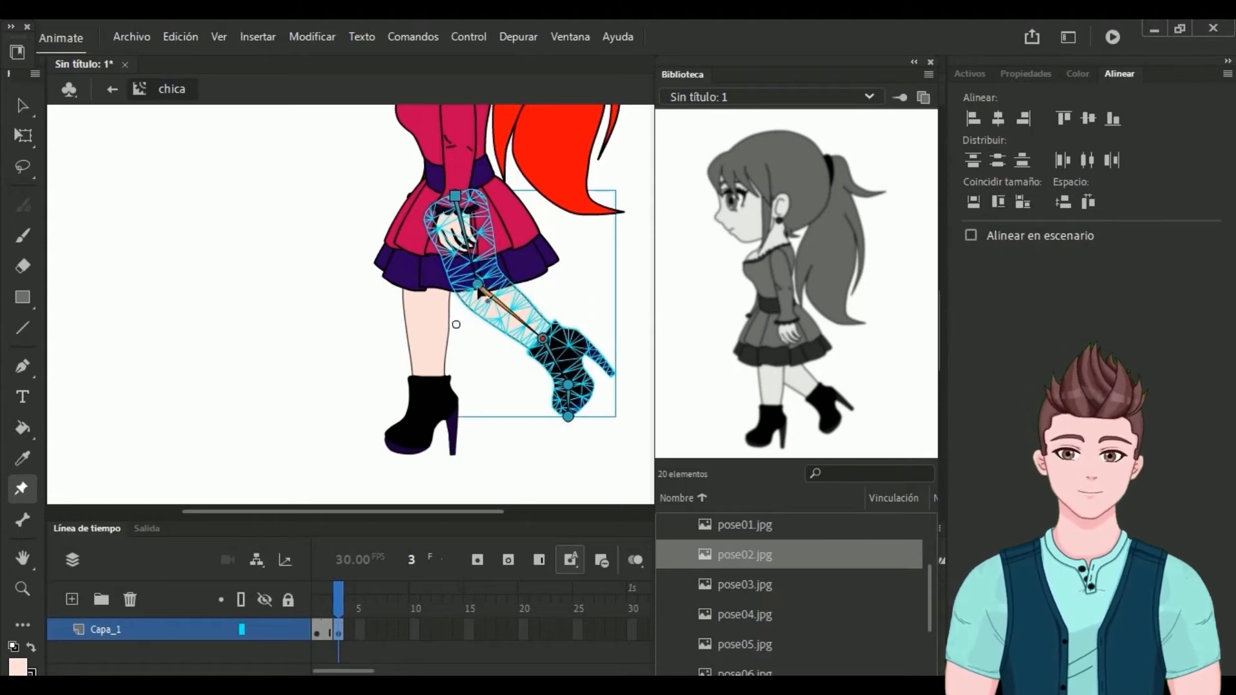
{"action": "left_click_drag", "start_coordinate": [479, 290], "coordinate": [472, 287]}
{"action": "left_click_drag", "start_coordinate": [543, 340], "coordinate": [533, 344]}
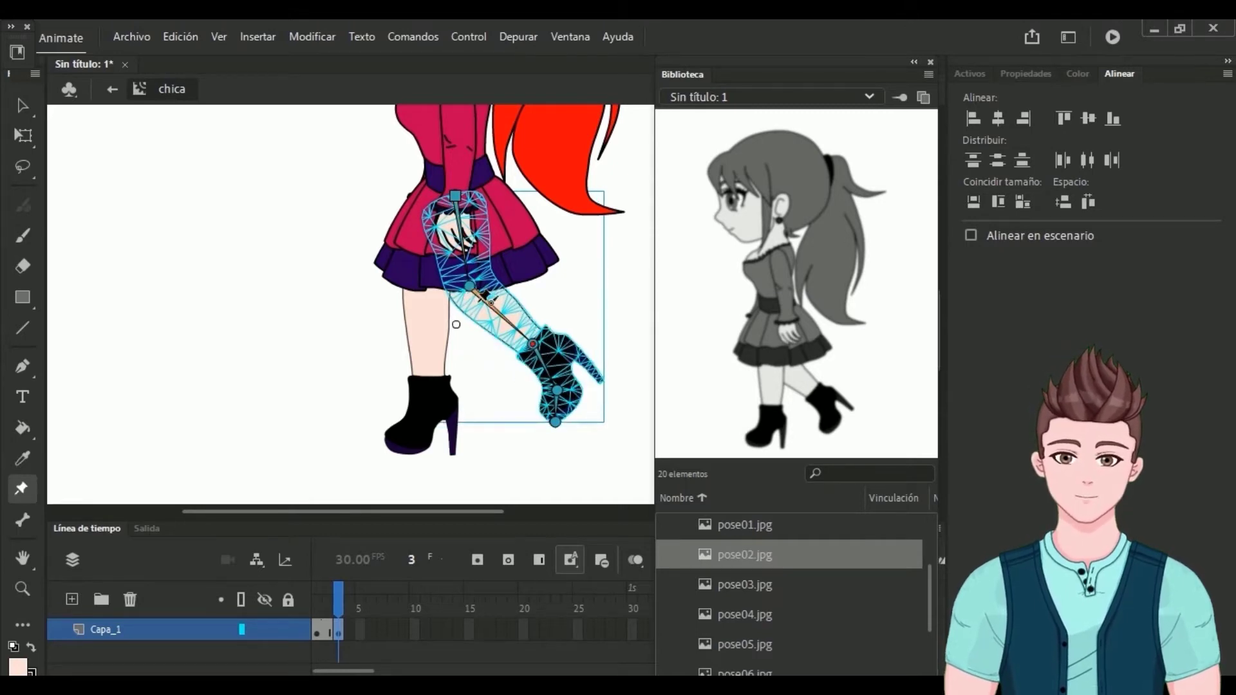
{"action": "left_click_drag", "start_coordinate": [473, 293], "coordinate": [457, 289]}
{"action": "left_click_drag", "start_coordinate": [516, 364], "coordinate": [537, 389]}
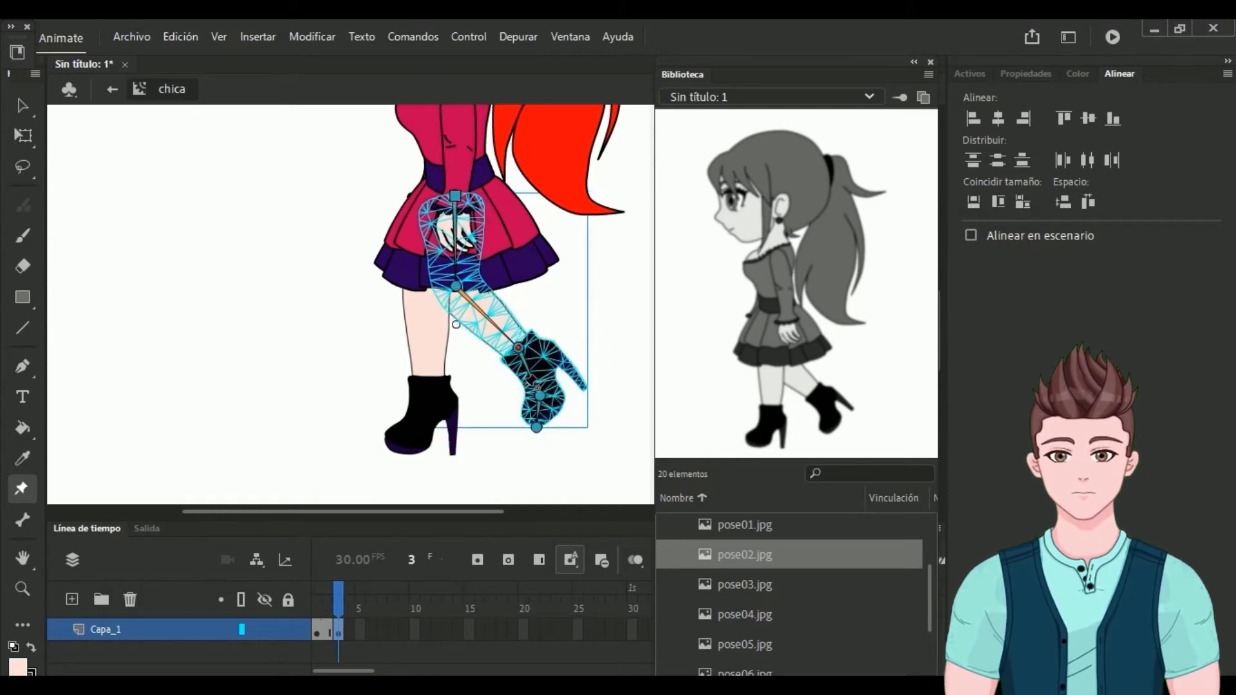
{"action": "key", "text": "v"}
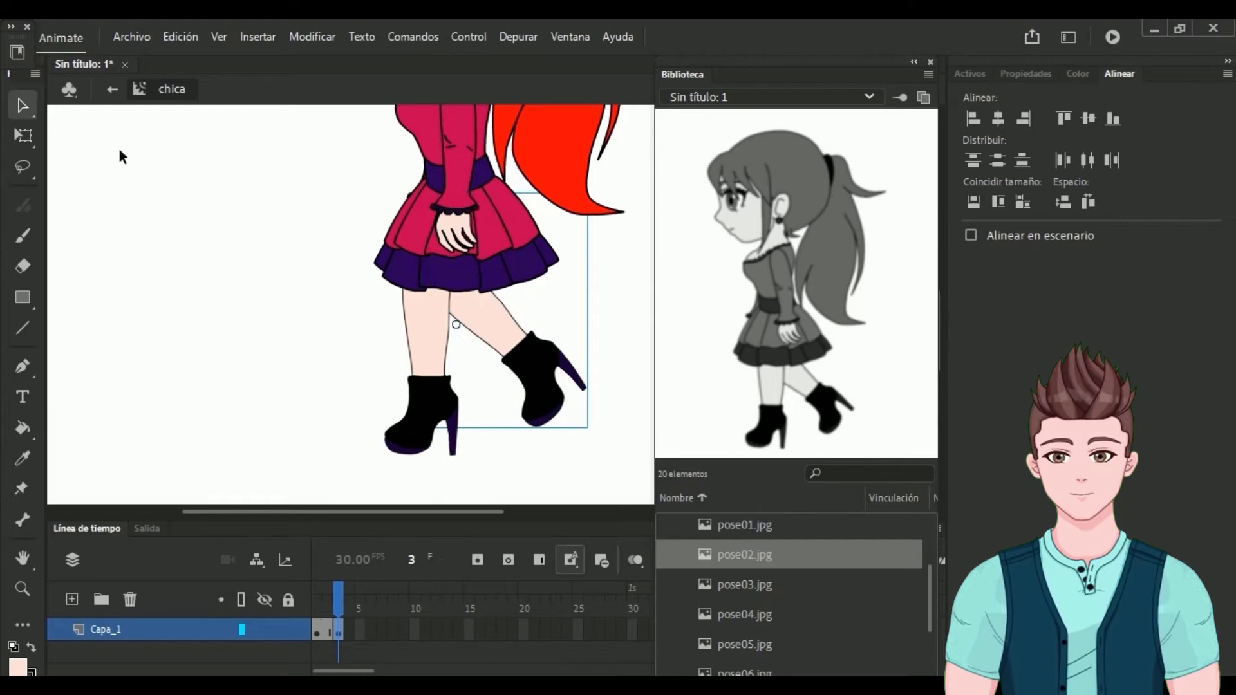
Step: Shift the leading leg's knee and ankle joints slightly back at frame 3 with Asset Warp, keeping the shin upright as in pose02.jpg
{"action": "left_click", "coordinate": [428, 354]}
{"action": "left_click", "coordinate": [21, 487]}
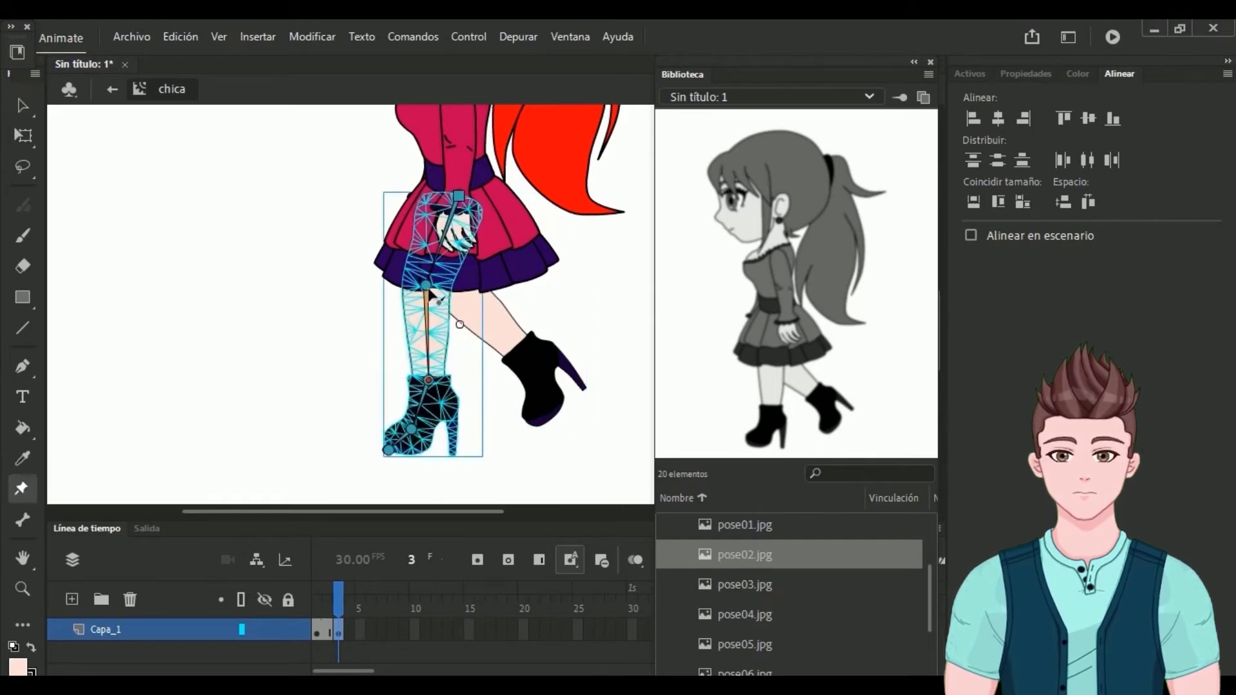
{"action": "left_click_drag", "start_coordinate": [435, 291], "coordinate": [435, 290]}
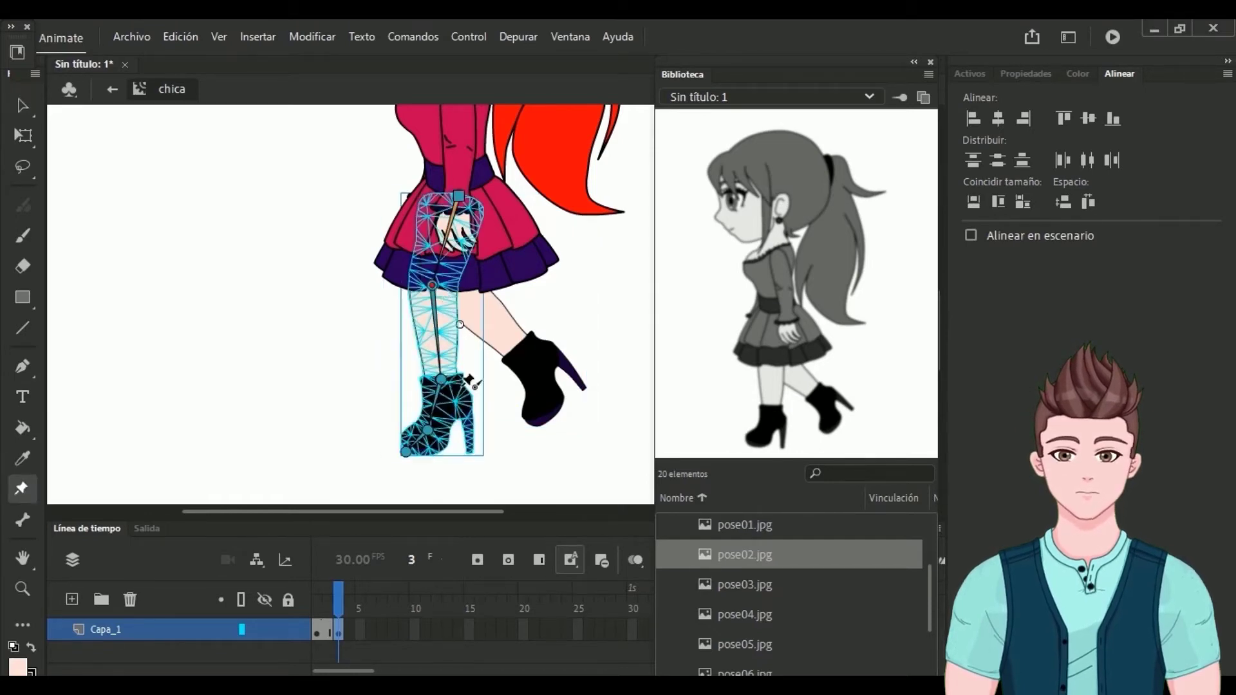
{"action": "left_click_drag", "start_coordinate": [441, 381], "coordinate": [434, 380]}
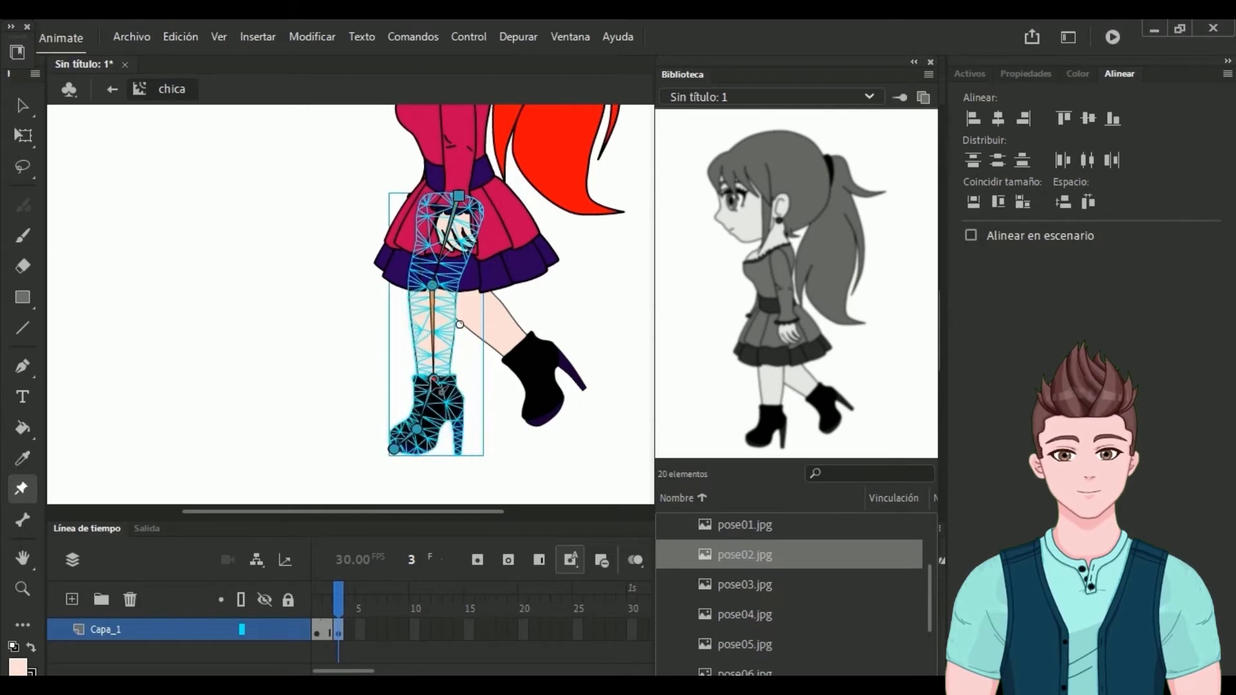
{"action": "left_click", "coordinate": [22, 106]}
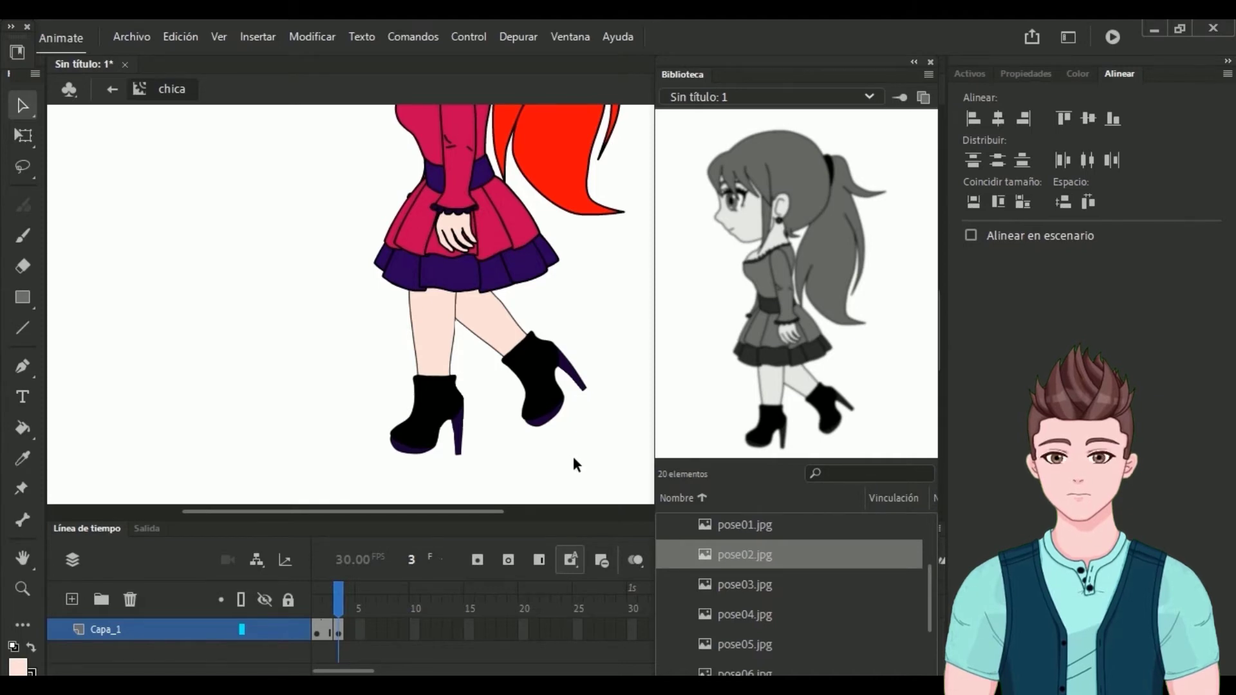
Step: Insert a keyframe at frame 6 of Capa_1 and display pose03.jpg as the reference, leaving the character parts deselected
{"action": "right_click", "coordinate": [371, 630]}
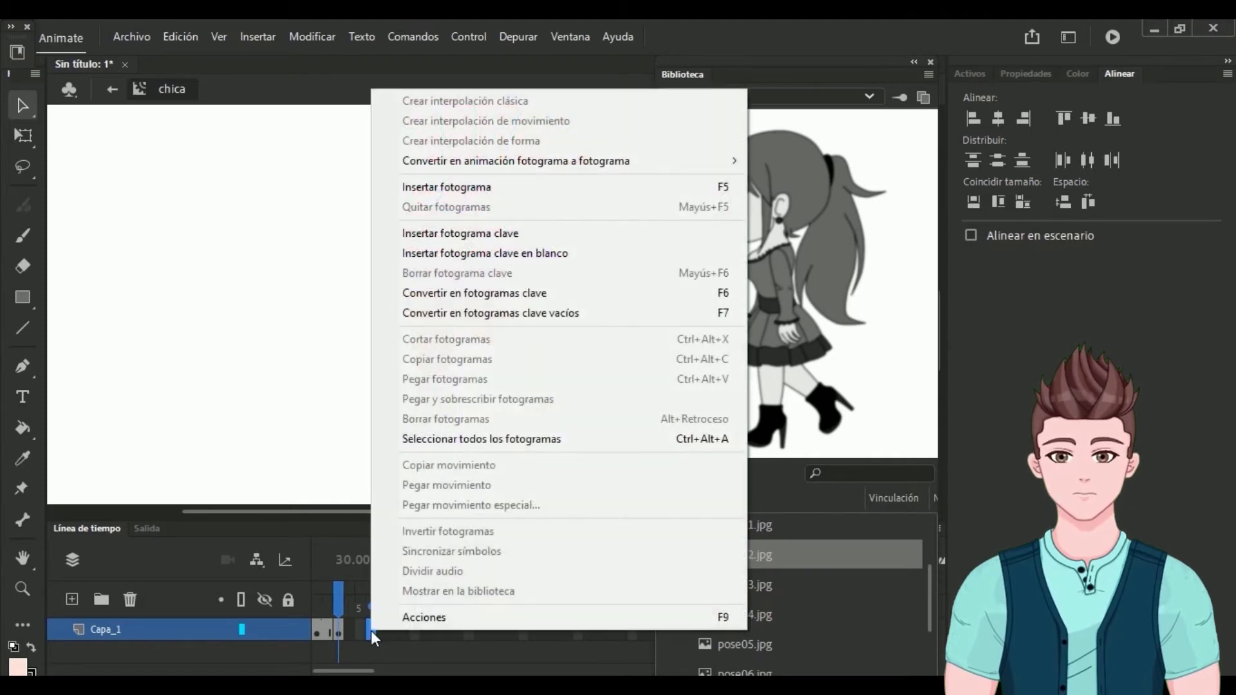
{"action": "left_click", "coordinate": [521, 236]}
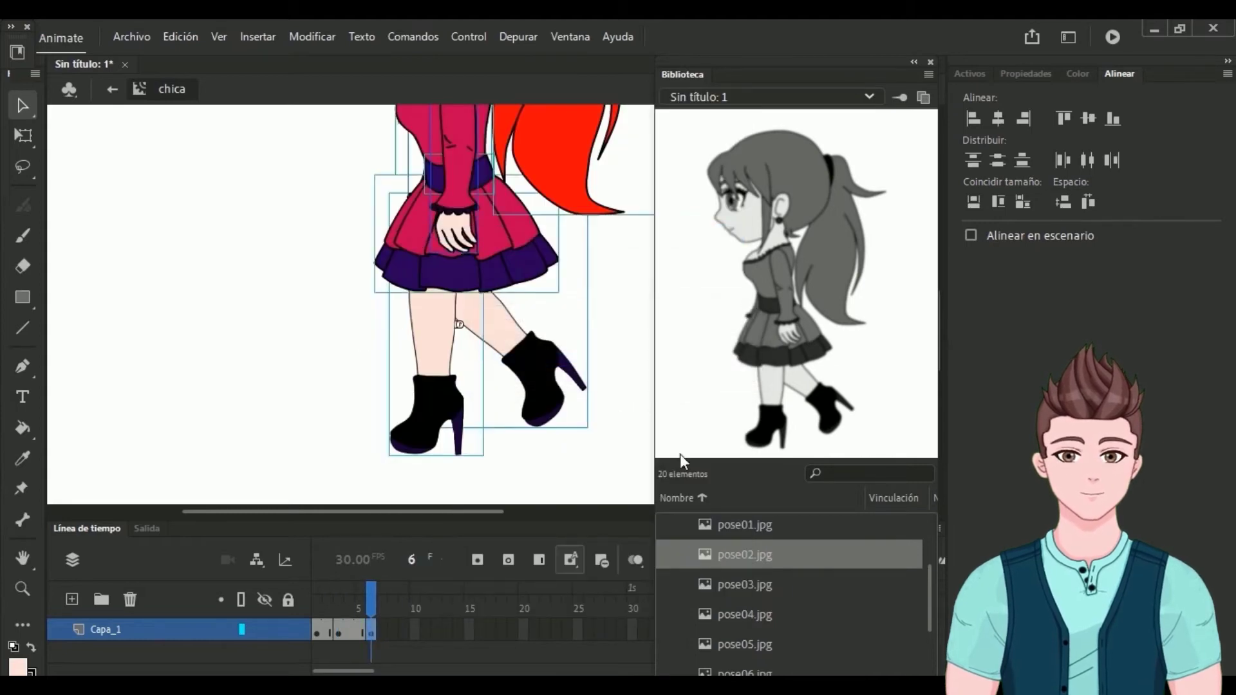
{"action": "left_click", "coordinate": [753, 588]}
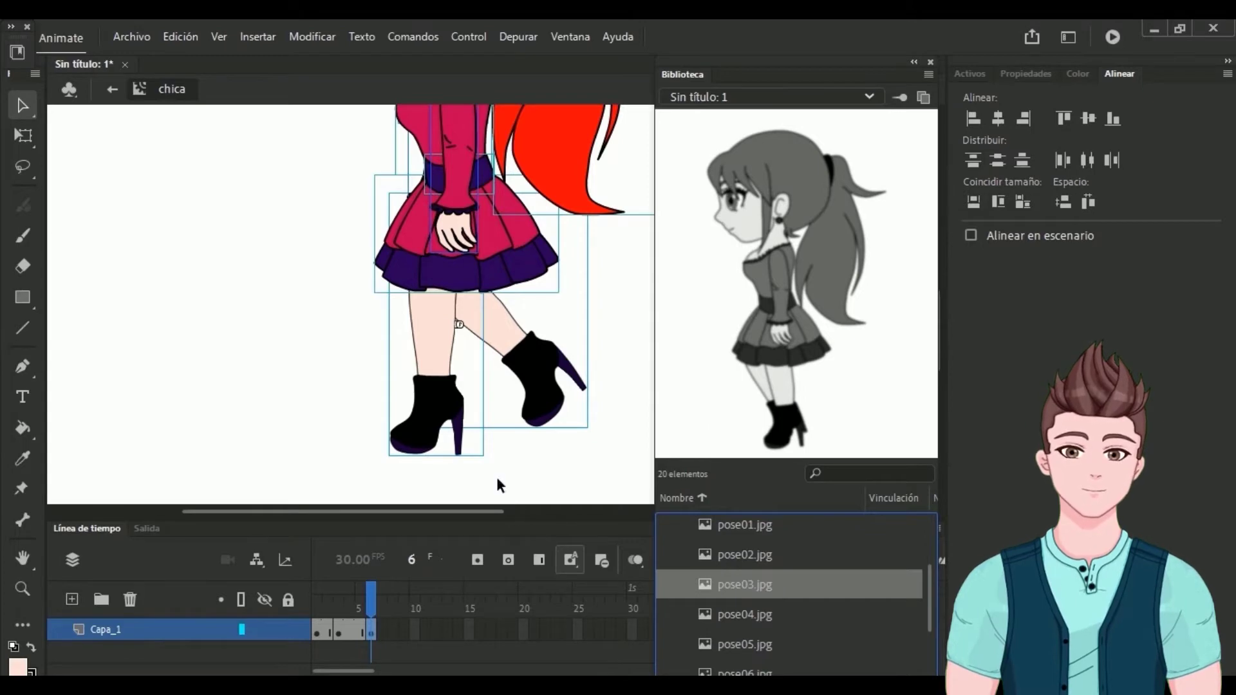
{"action": "left_click", "coordinate": [373, 364]}
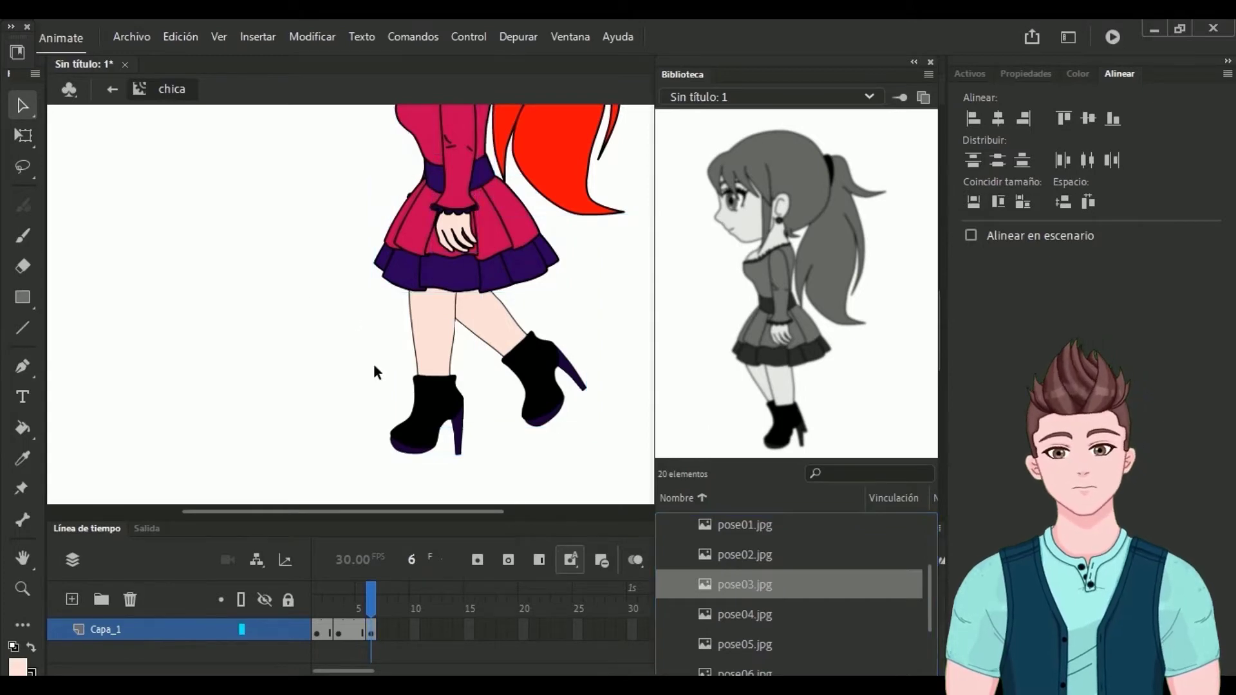
Step: Swing the supporting leg backward at frame 6 with Asset Warp by moving its knee joint back under the body
{"action": "left_click", "coordinate": [422, 331]}
{"action": "left_click", "coordinate": [26, 494]}
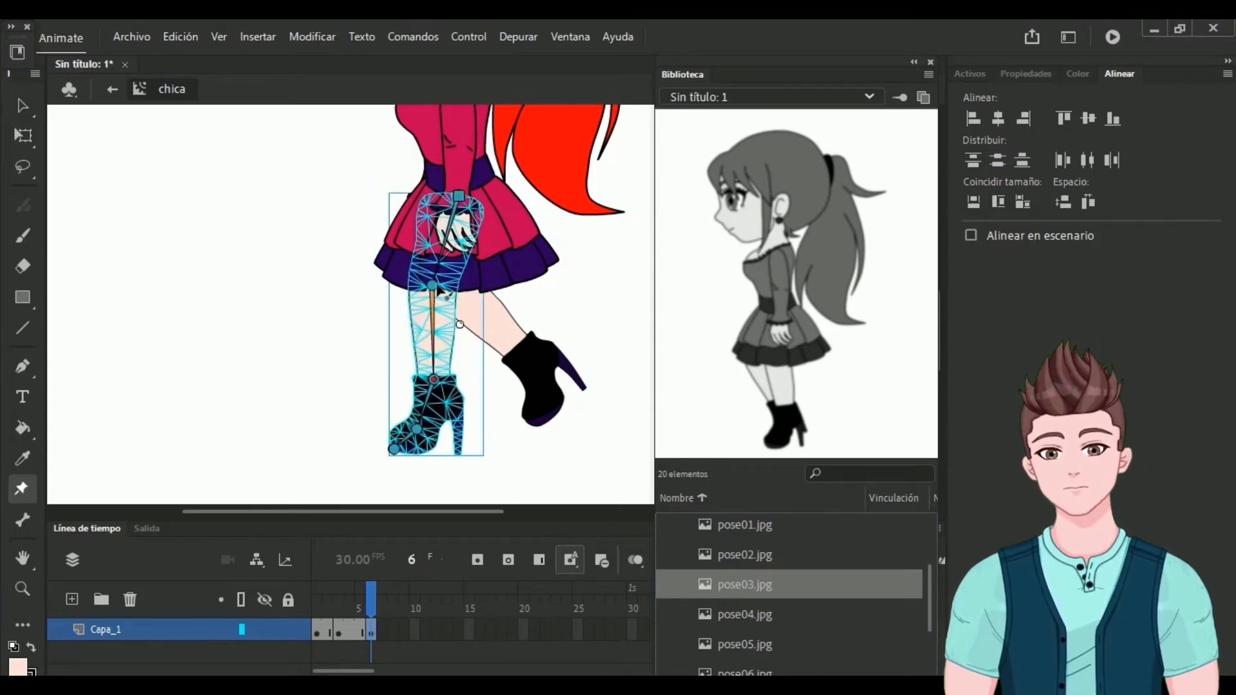
{"action": "left_click_drag", "start_coordinate": [436, 288], "coordinate": [458, 289]}
{"action": "left_click", "coordinate": [23, 105]}
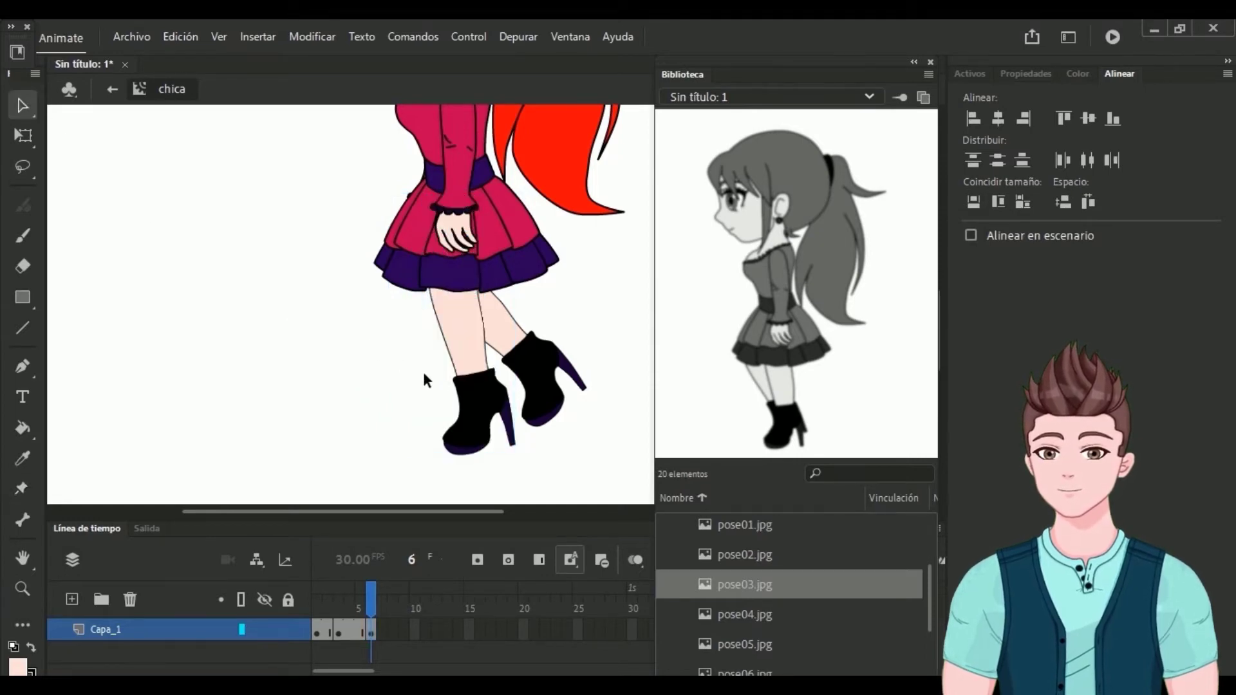
Step: Bring the raised trailing leg forward at frame 6 with Asset Warp, moving its knee ahead and aligning its boot with the supporting boot
{"action": "left_click", "coordinate": [524, 354]}
{"action": "left_click", "coordinate": [22, 488]}
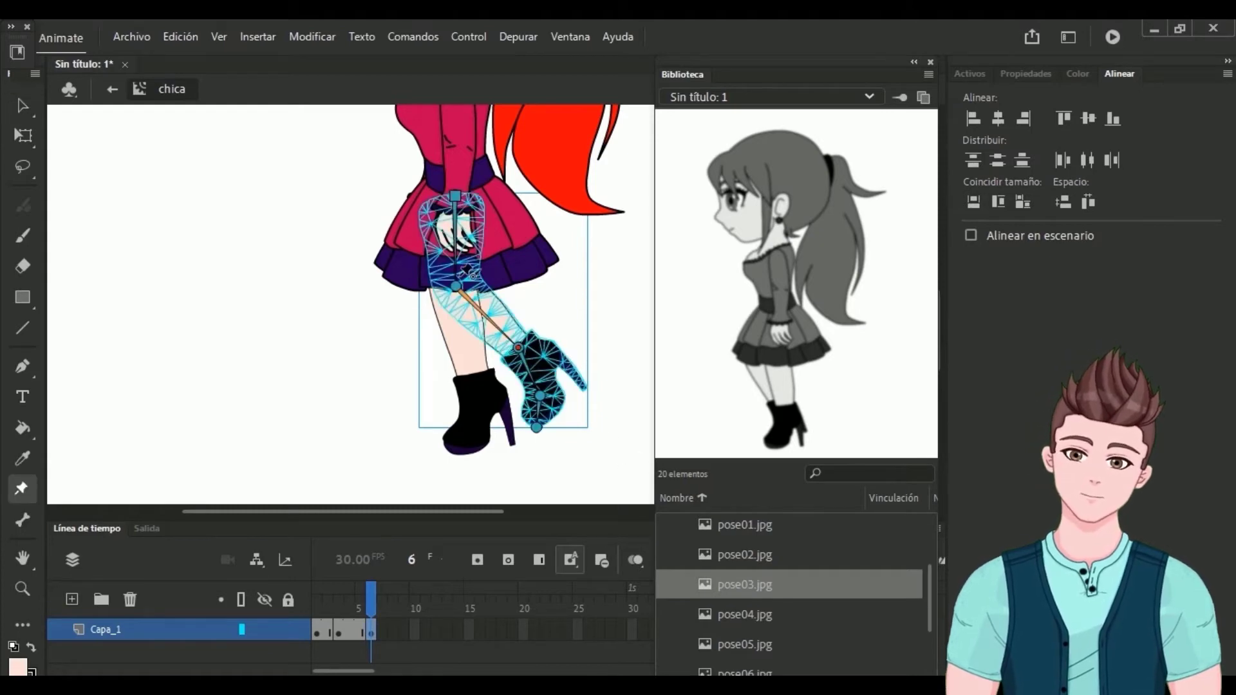
{"action": "left_click_drag", "start_coordinate": [458, 290], "coordinate": [425, 290]}
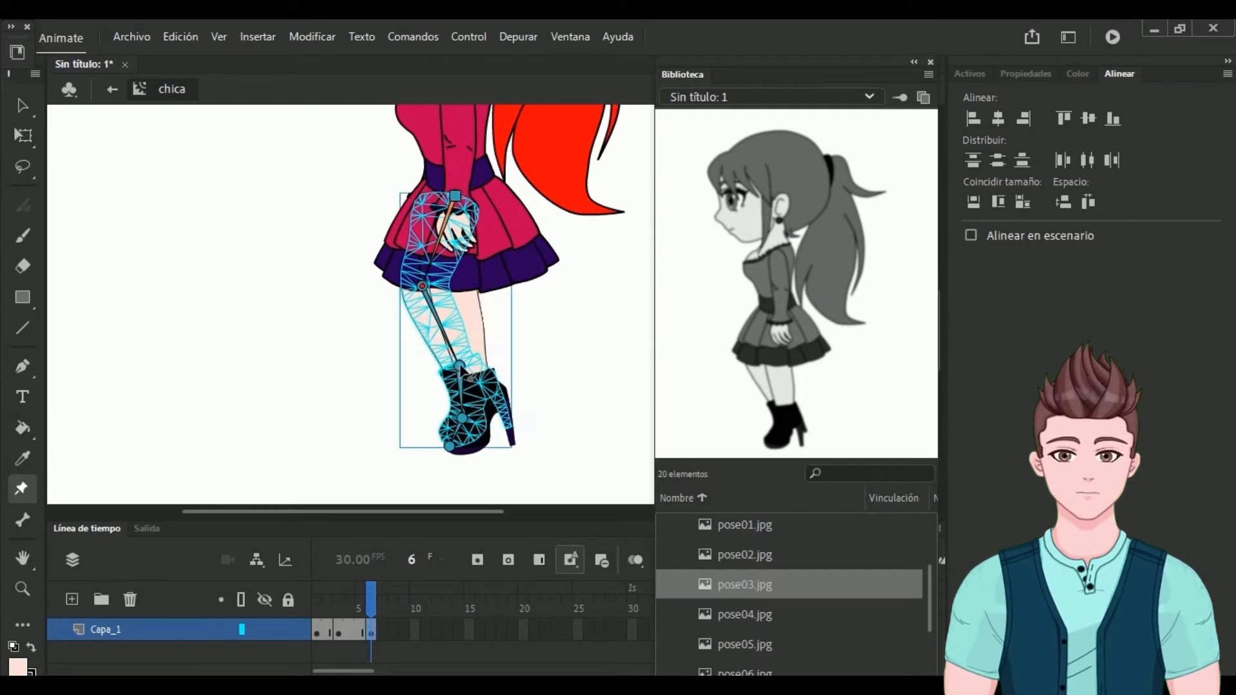
{"action": "left_click_drag", "start_coordinate": [470, 377], "coordinate": [474, 377]}
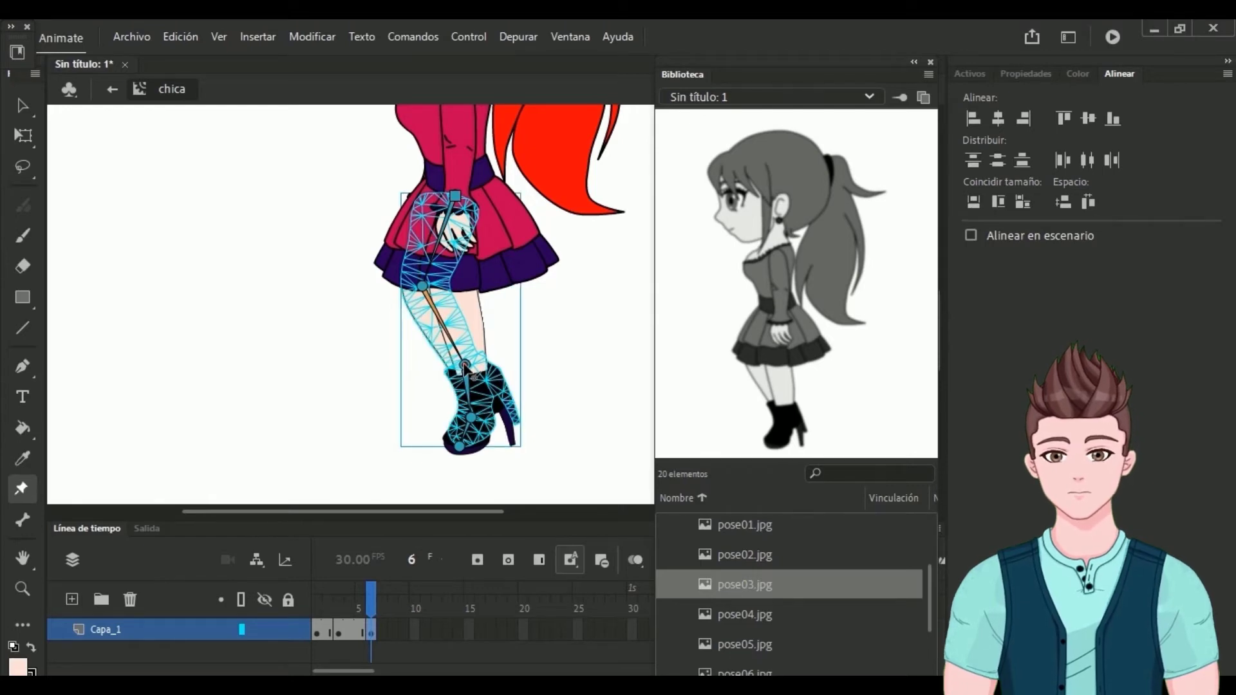
{"action": "key", "text": "v"}
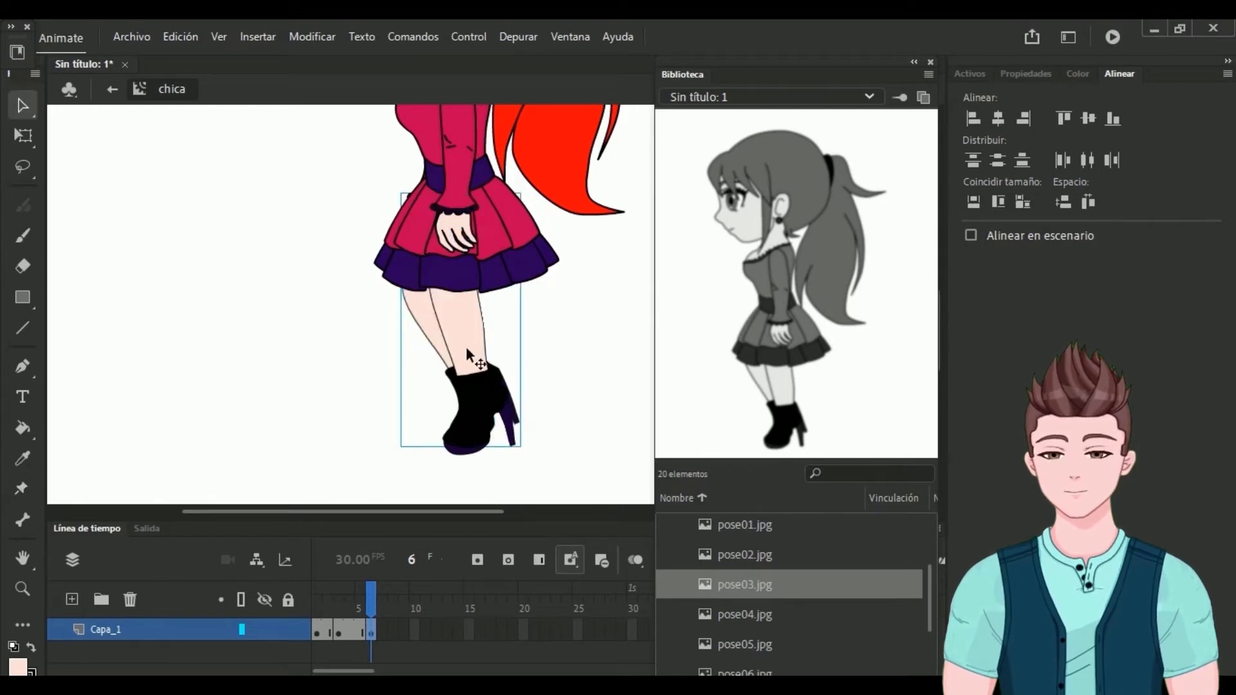
Step: Refine the supporting leg at frame 6 with Asset Warp, moving its knee slightly back and its ankle beside the other boot per pose03.jpg
{"action": "left_click", "coordinate": [450, 316]}
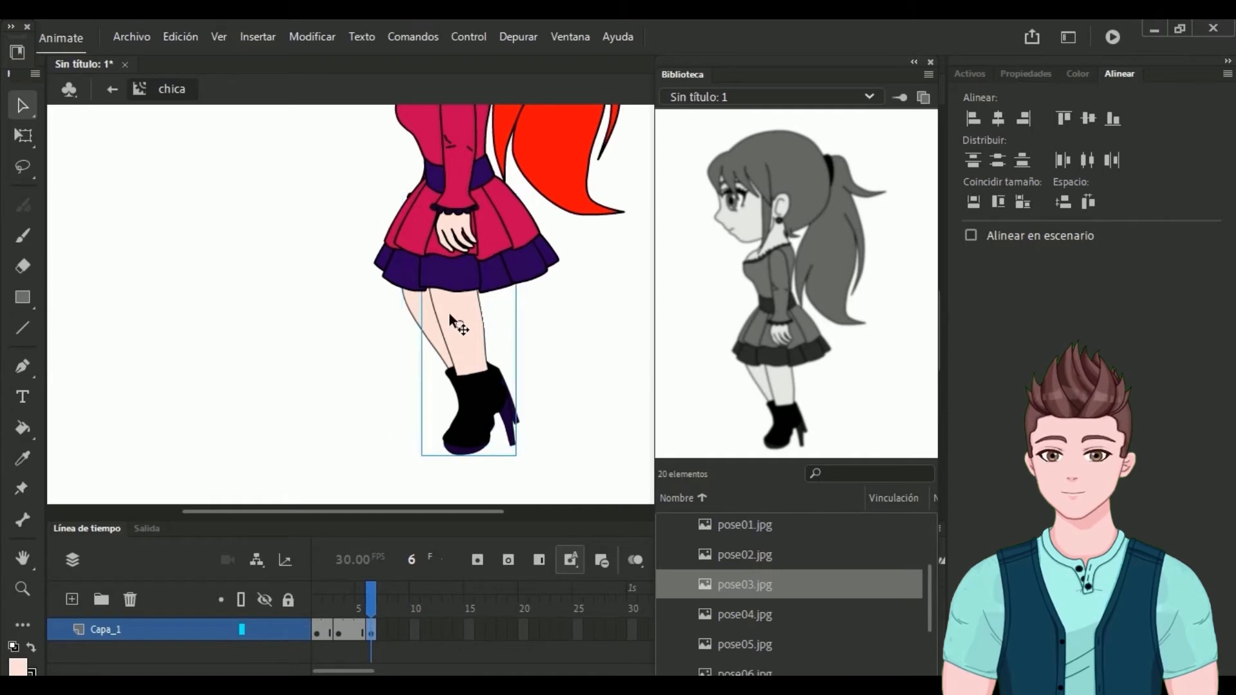
{"action": "left_click", "coordinate": [21, 488]}
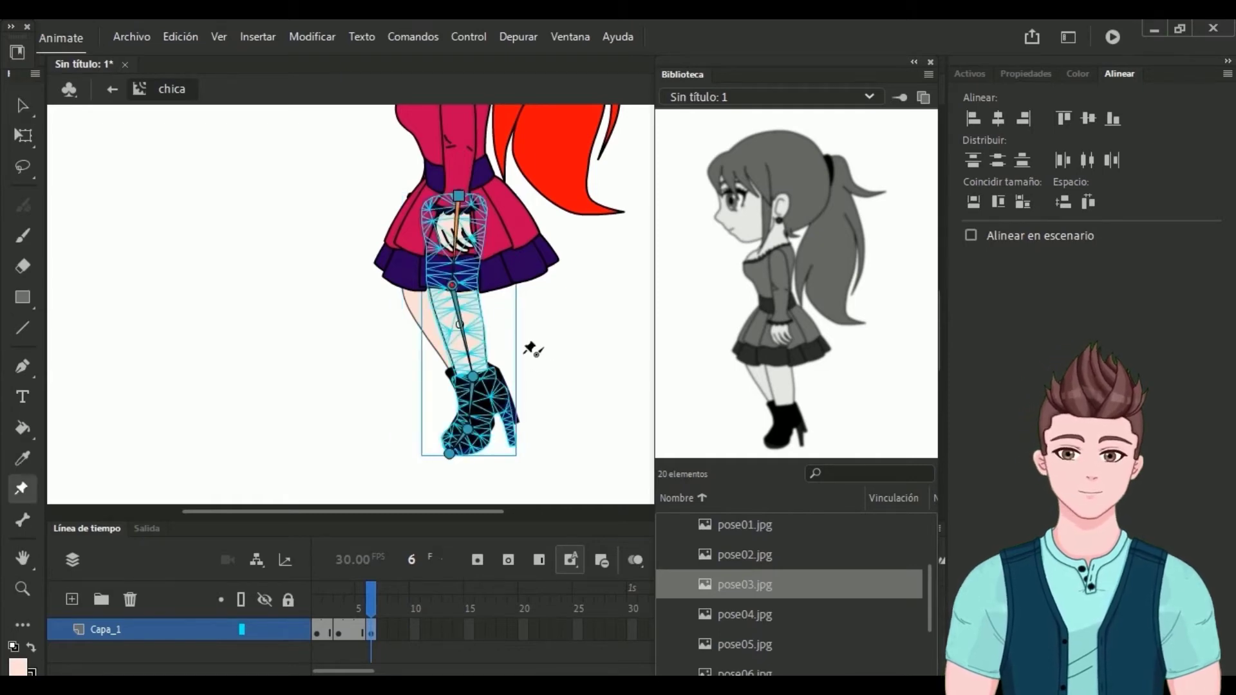
{"action": "left_click_drag", "start_coordinate": [453, 291], "coordinate": [460, 293]}
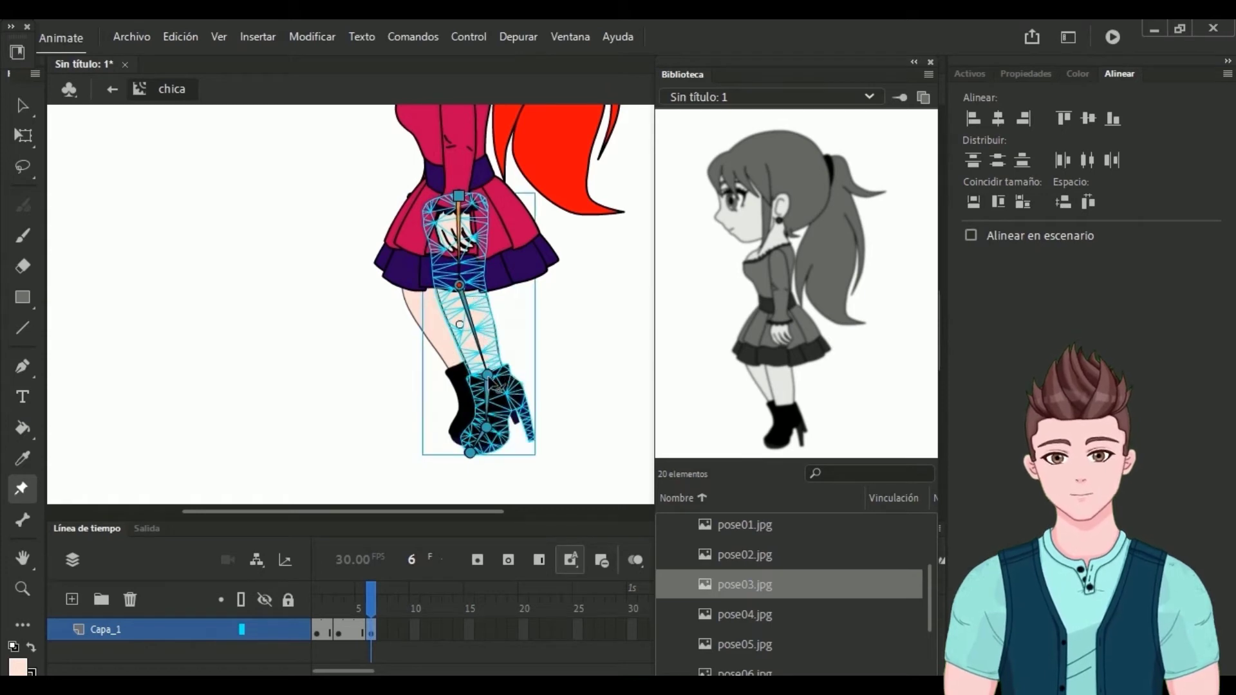
{"action": "left_click_drag", "start_coordinate": [487, 373], "coordinate": [487, 386]}
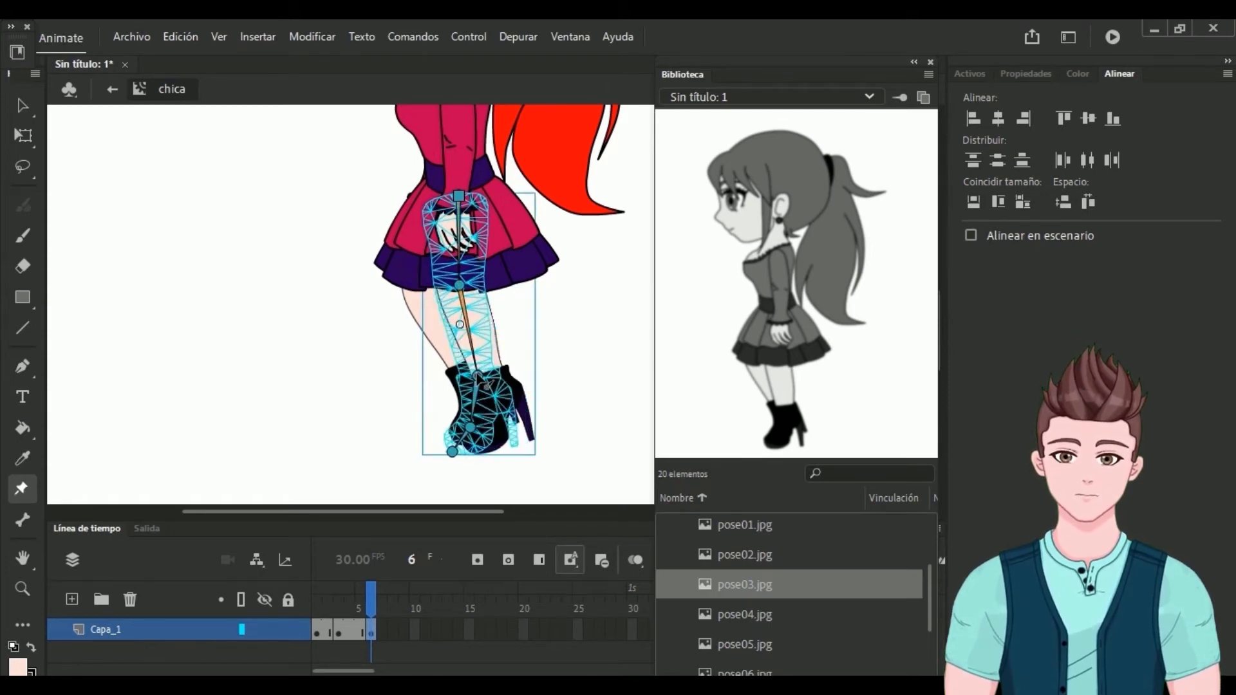
{"action": "key", "text": "v"}
{"action": "mouse_move", "coordinate": [366, 589]}
{"action": "left_mouse_down"}
{"action": "mouse_move", "coordinate": [318, 590]}
{"action": "mouse_move", "coordinate": [376, 591]}
{"action": "left_mouse_up"}
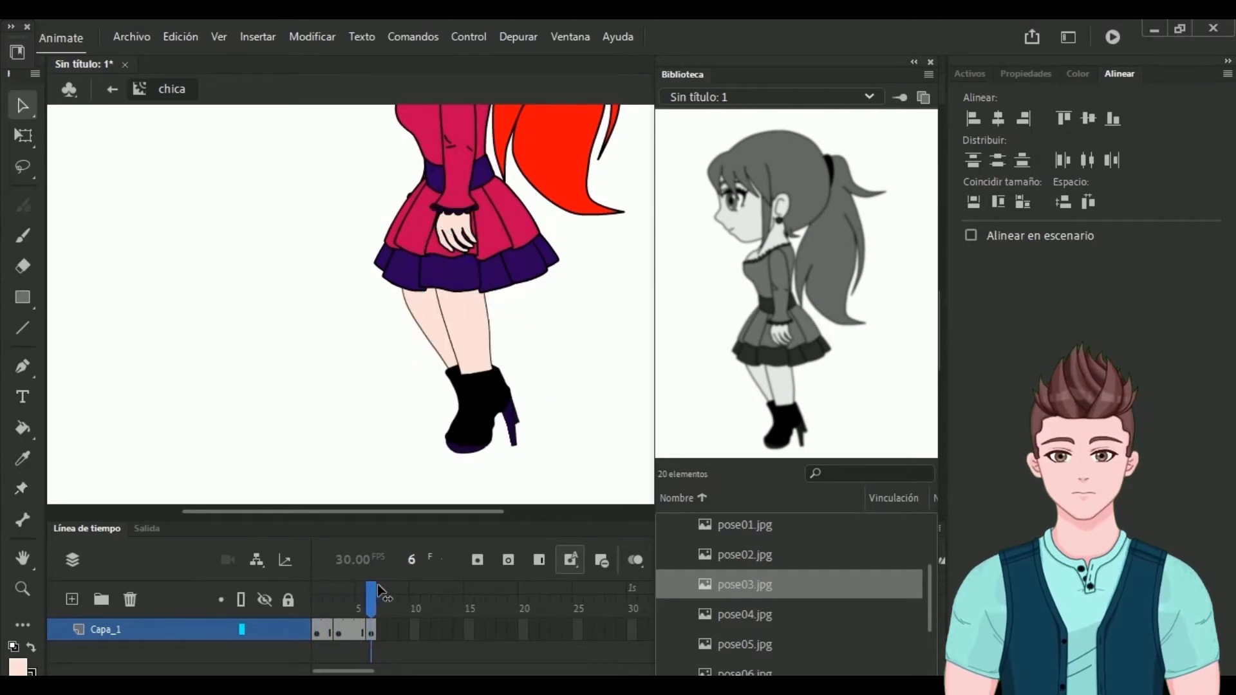
Step: Insert a keyframe at frame 9 of Capa_1 and display pose04.jpg as the reference, leaving the character parts deselected
{"action": "right_click", "coordinate": [404, 631]}
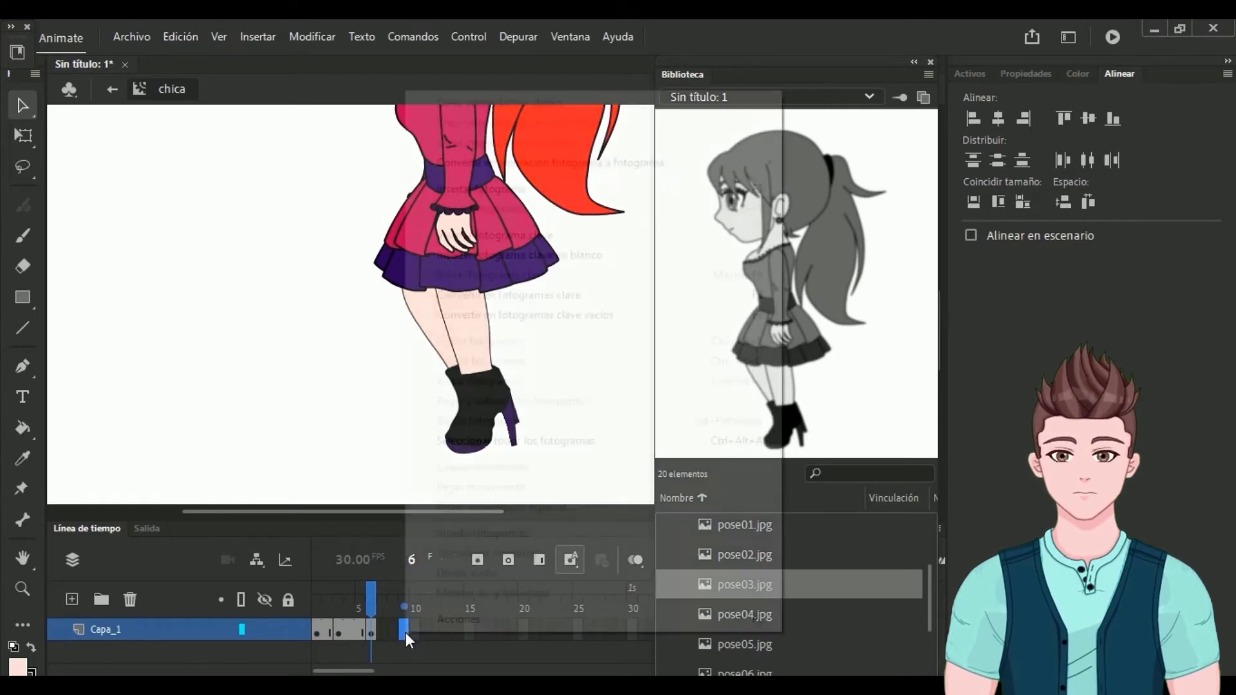
{"action": "left_click", "coordinate": [550, 236]}
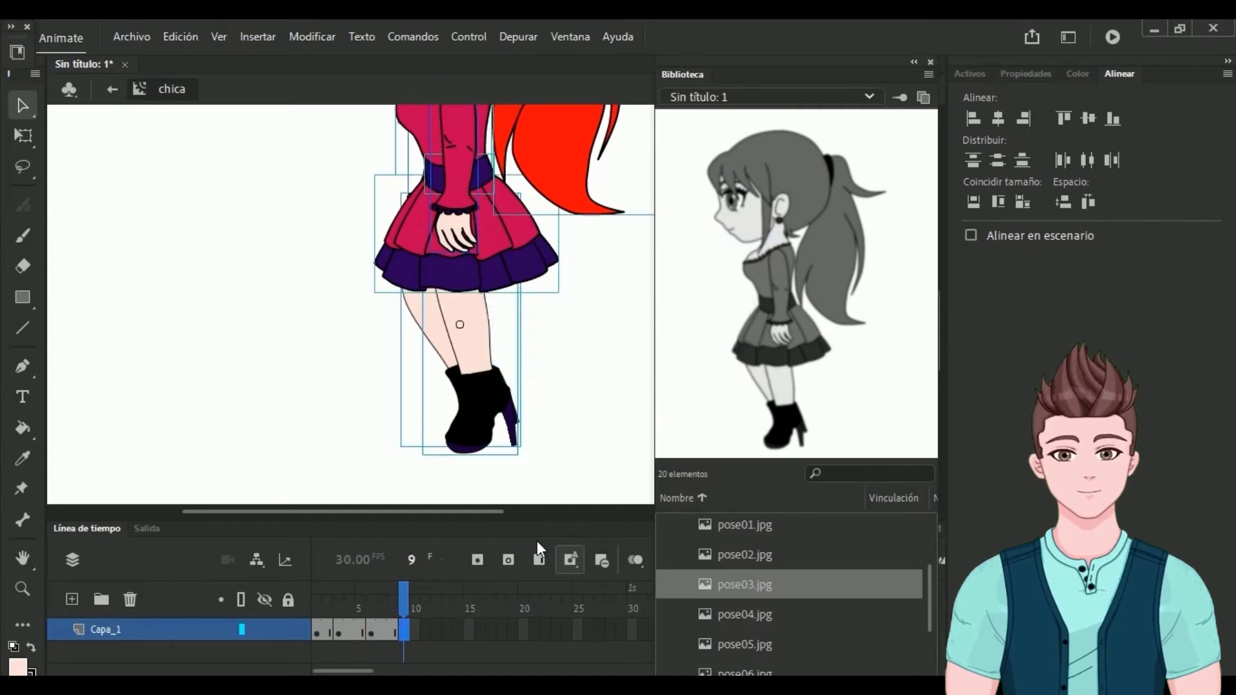
{"action": "left_click", "coordinate": [755, 615]}
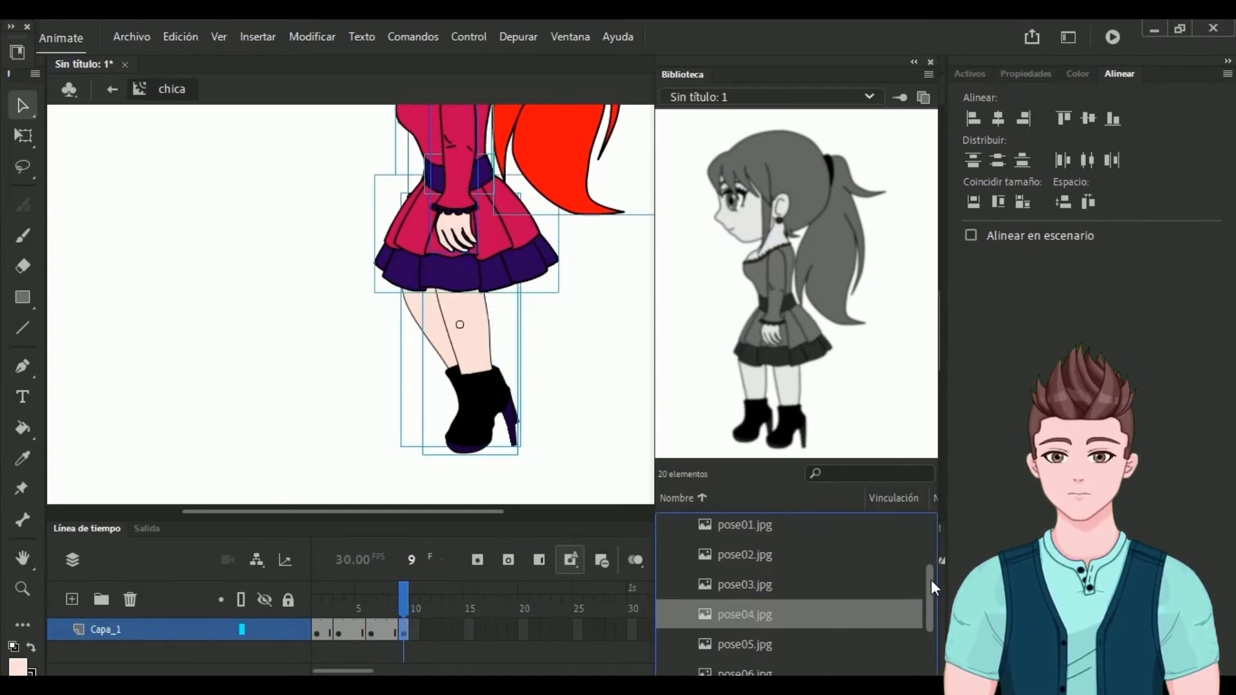
{"action": "left_click_drag", "start_coordinate": [931, 579], "coordinate": [931, 615]}
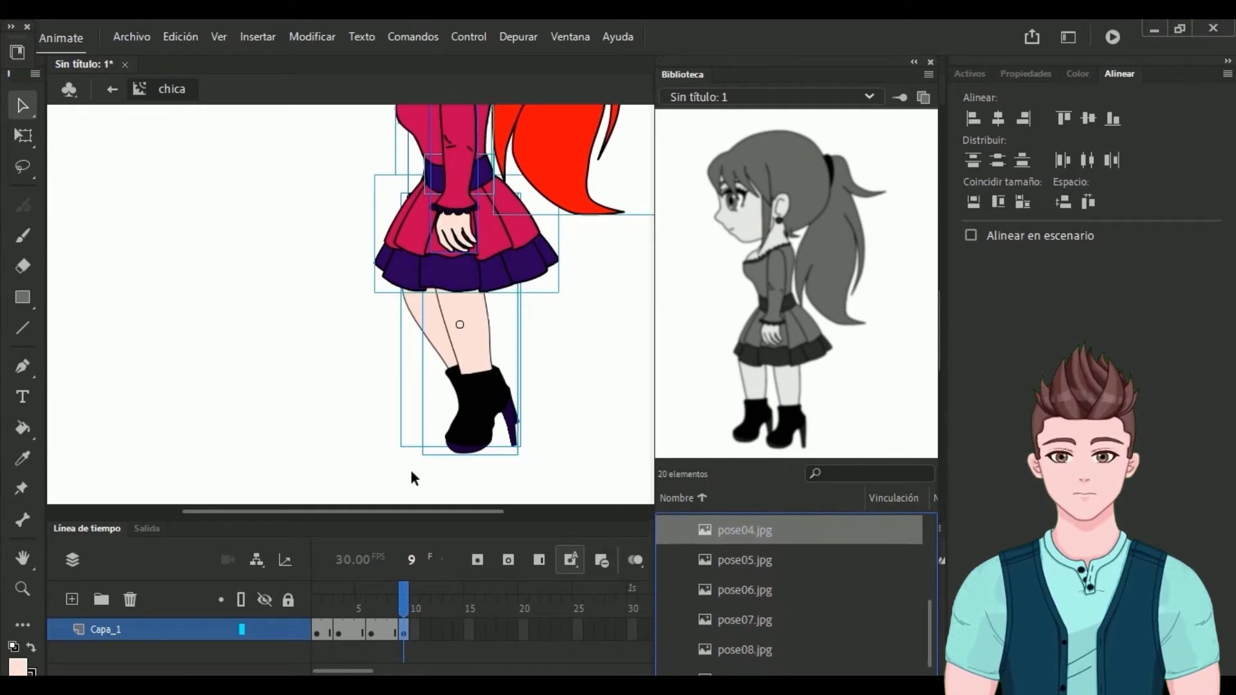
{"action": "left_click", "coordinate": [471, 458]}
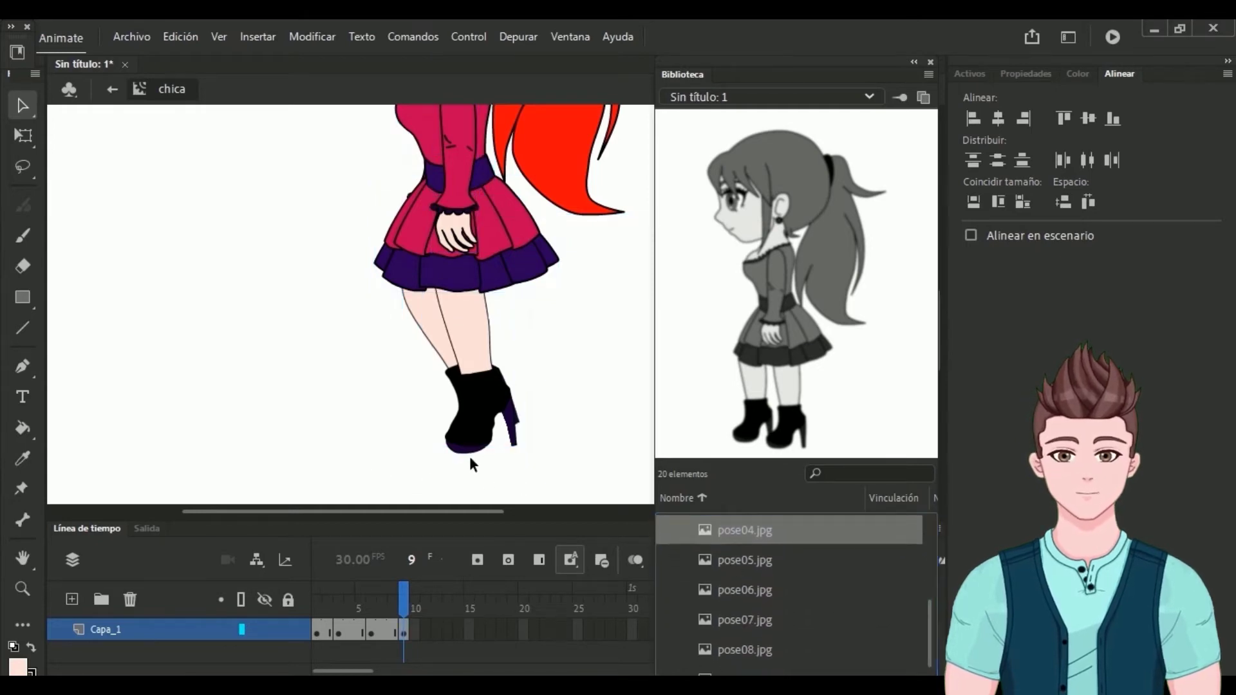
Step: Move the supporting leg back at frame 9 with Asset Warp, adjusting its knee and ankle joints for the near-vertical shin in pose04.jpg
{"action": "left_click", "coordinate": [471, 318]}
{"action": "left_click", "coordinate": [22, 490]}
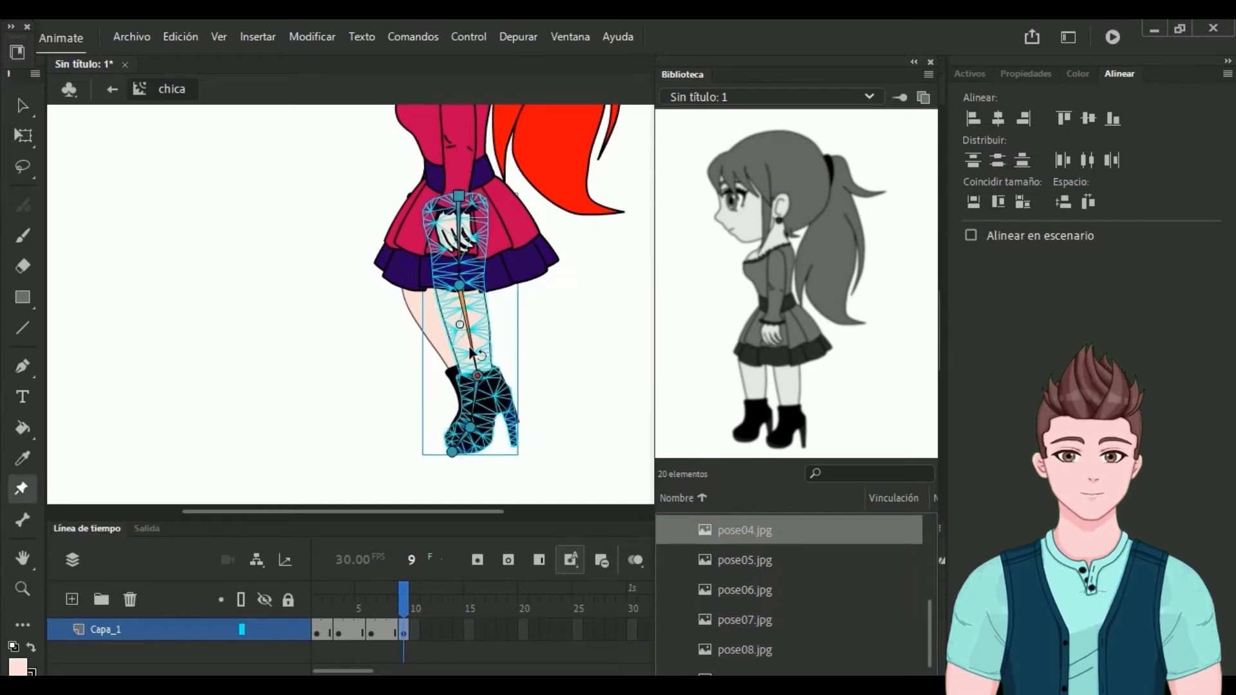
{"action": "left_click_drag", "start_coordinate": [461, 291], "coordinate": [493, 376]}
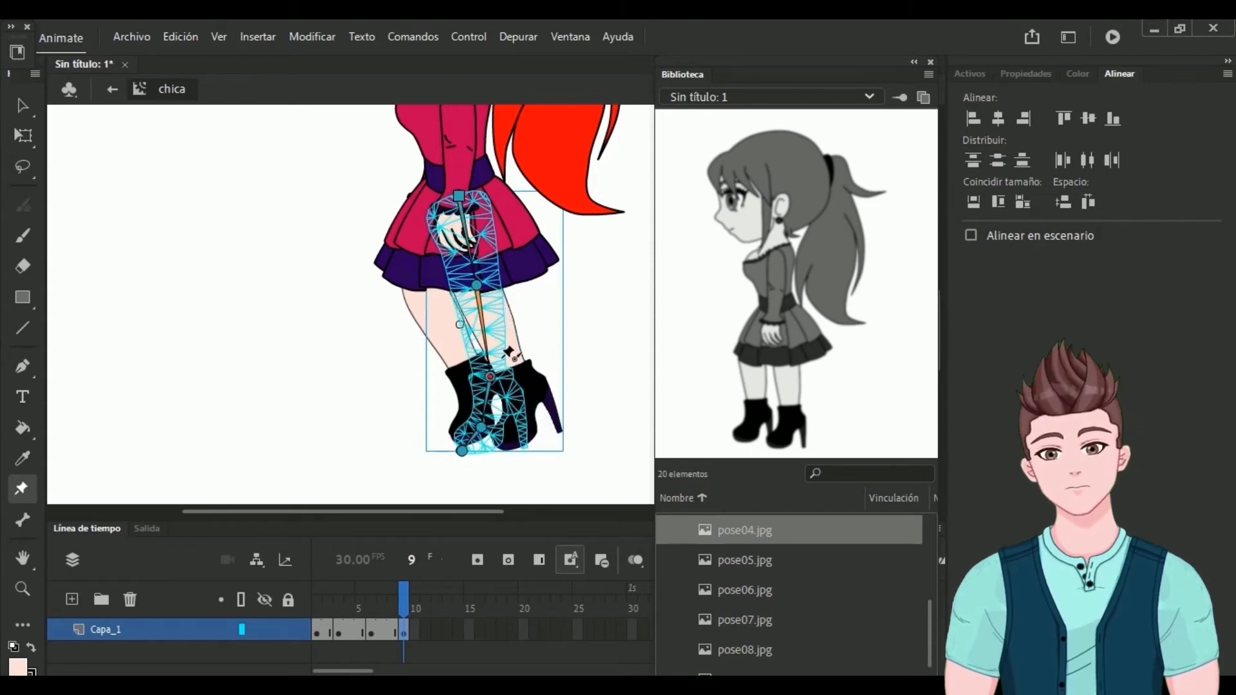
{"action": "left_click", "coordinate": [477, 285]}
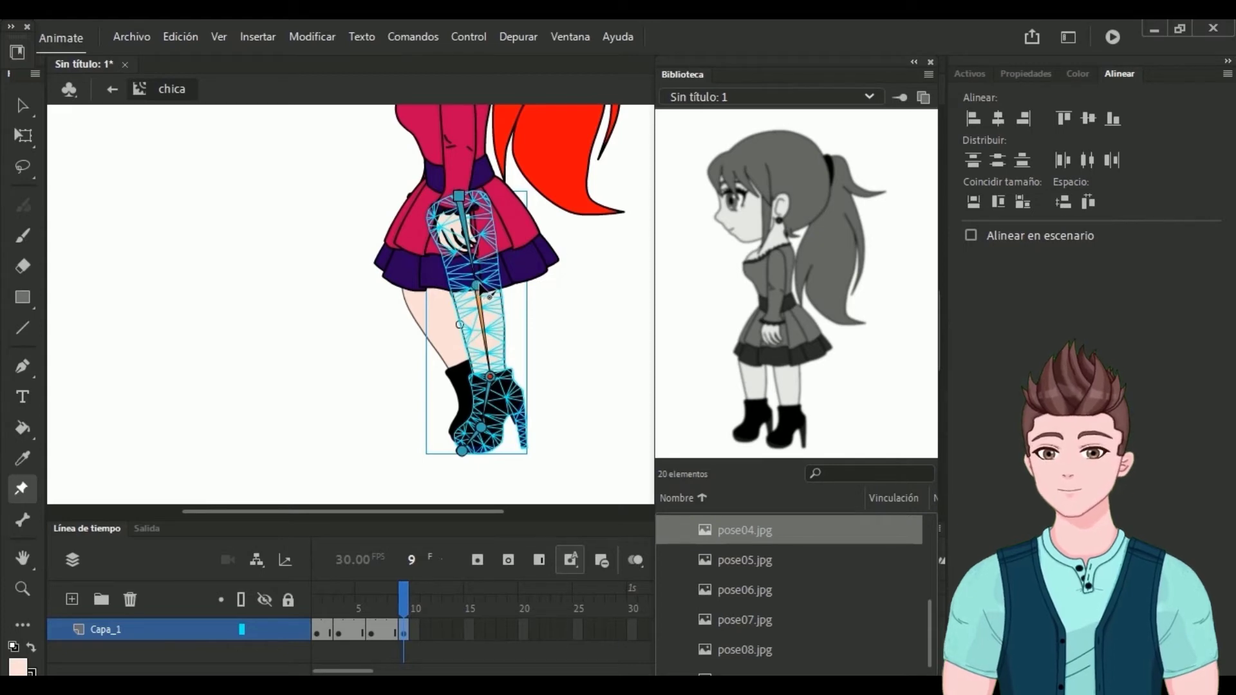
{"action": "left_click_drag", "start_coordinate": [490, 296], "coordinate": [498, 295]}
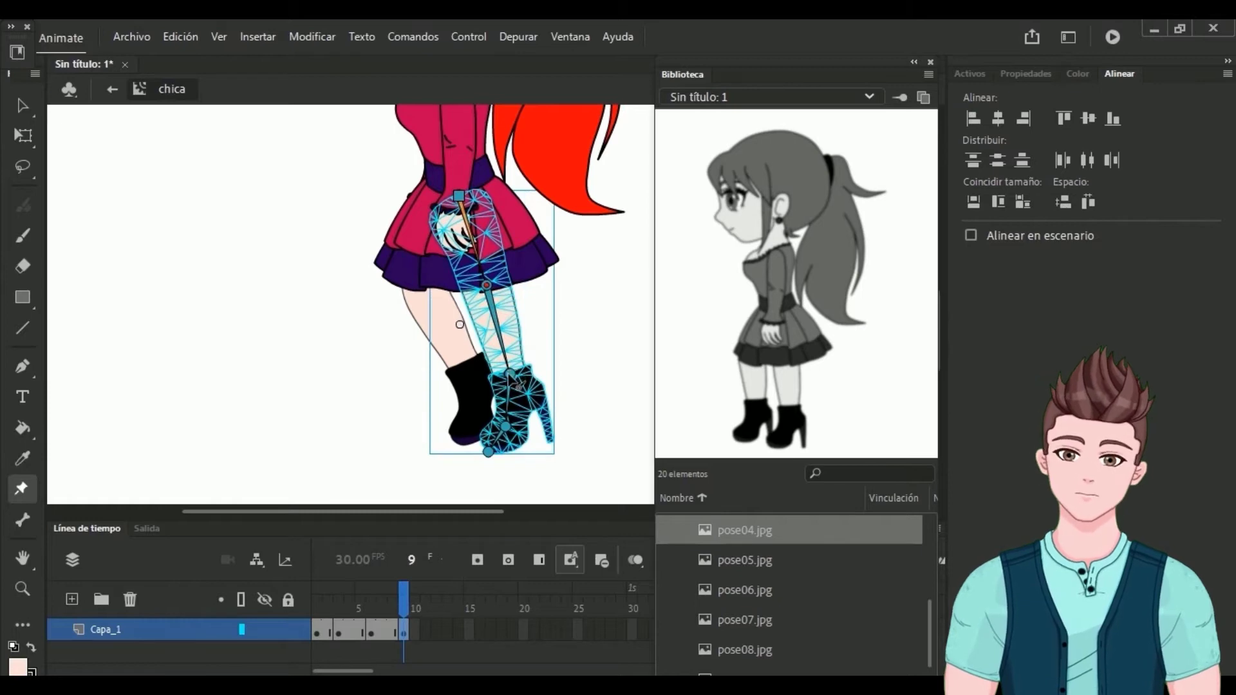
{"action": "left_click_drag", "start_coordinate": [509, 373], "coordinate": [494, 376]}
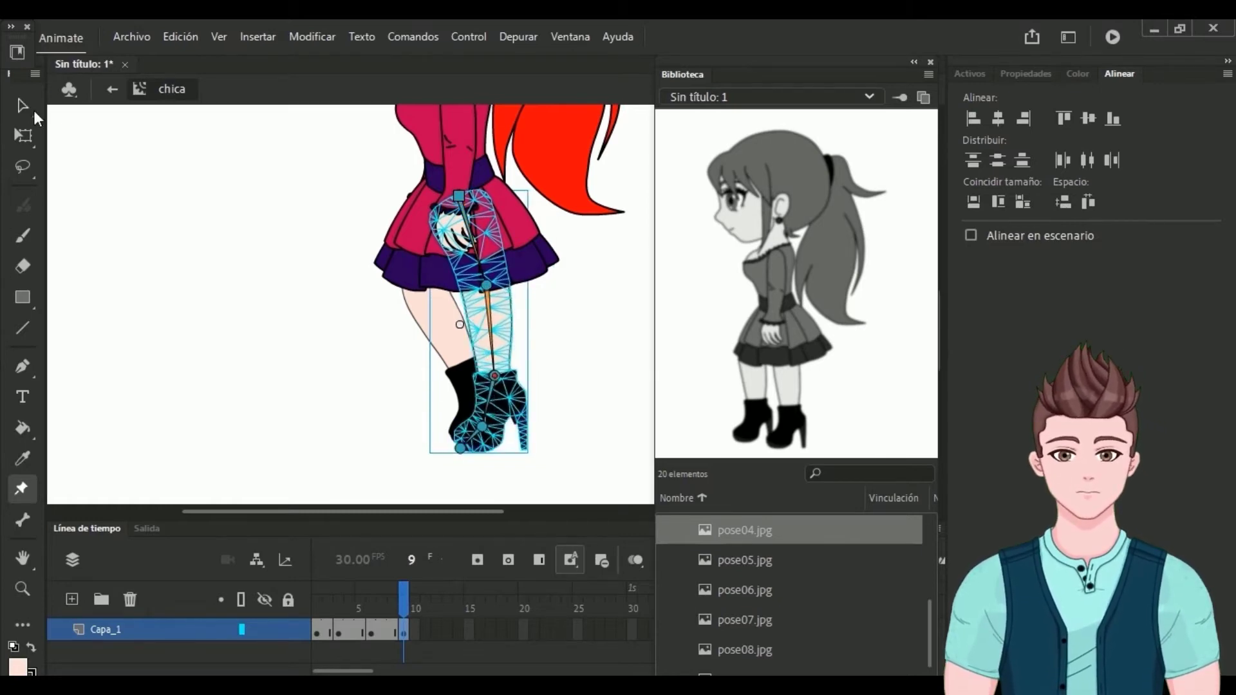
Step: Swing the bent leg forward at frame 9 with Asset Warp, moving its ankle ahead so its boot stands in front of the supporting boot
{"action": "left_click", "coordinate": [32, 108]}
{"action": "left_click", "coordinate": [351, 376]}
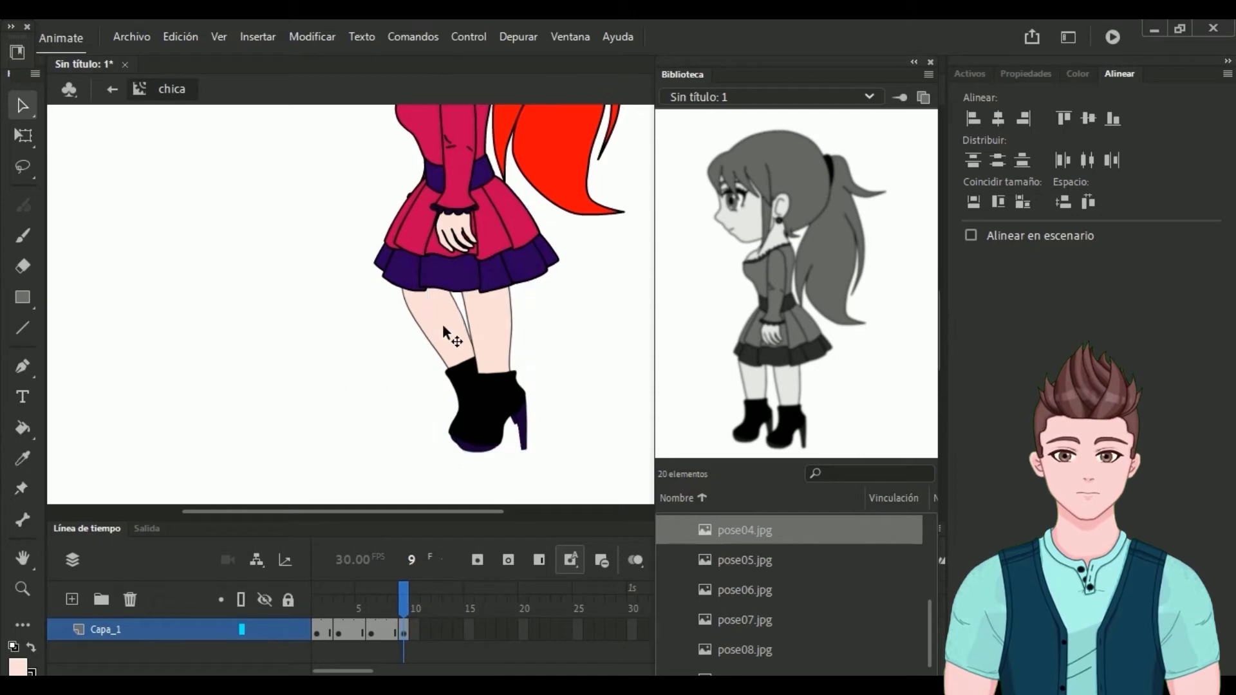
{"action": "left_click", "coordinate": [443, 327]}
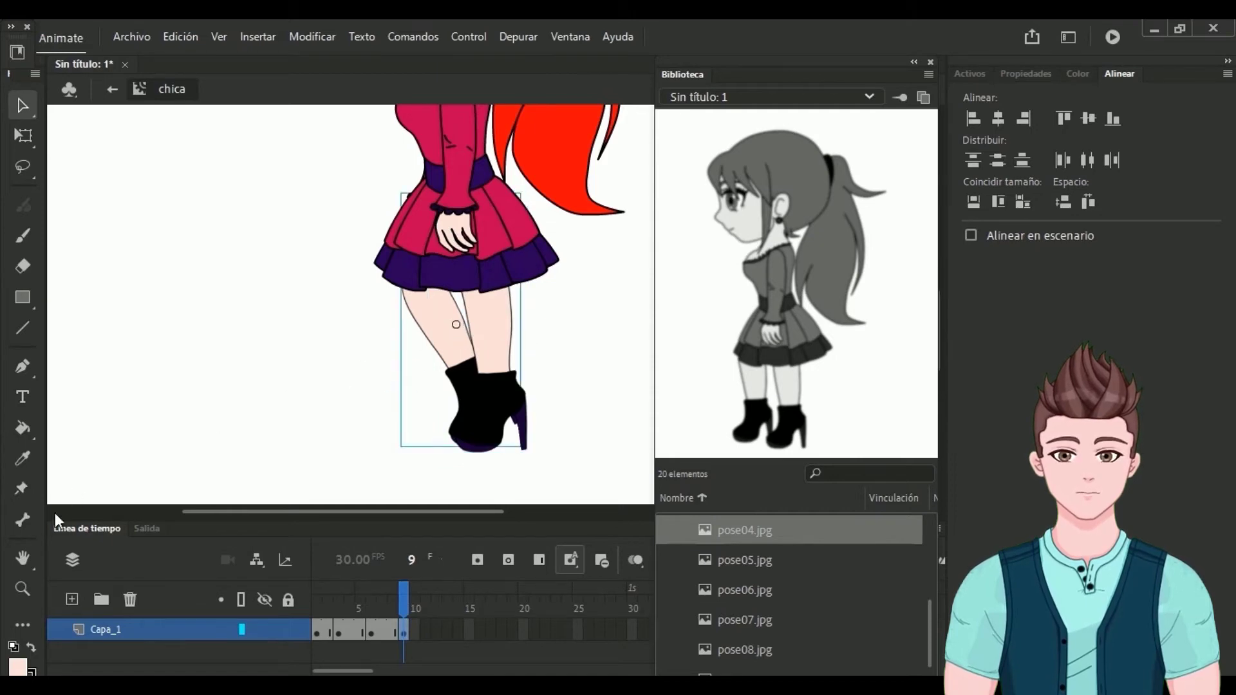
{"action": "left_click", "coordinate": [26, 491]}
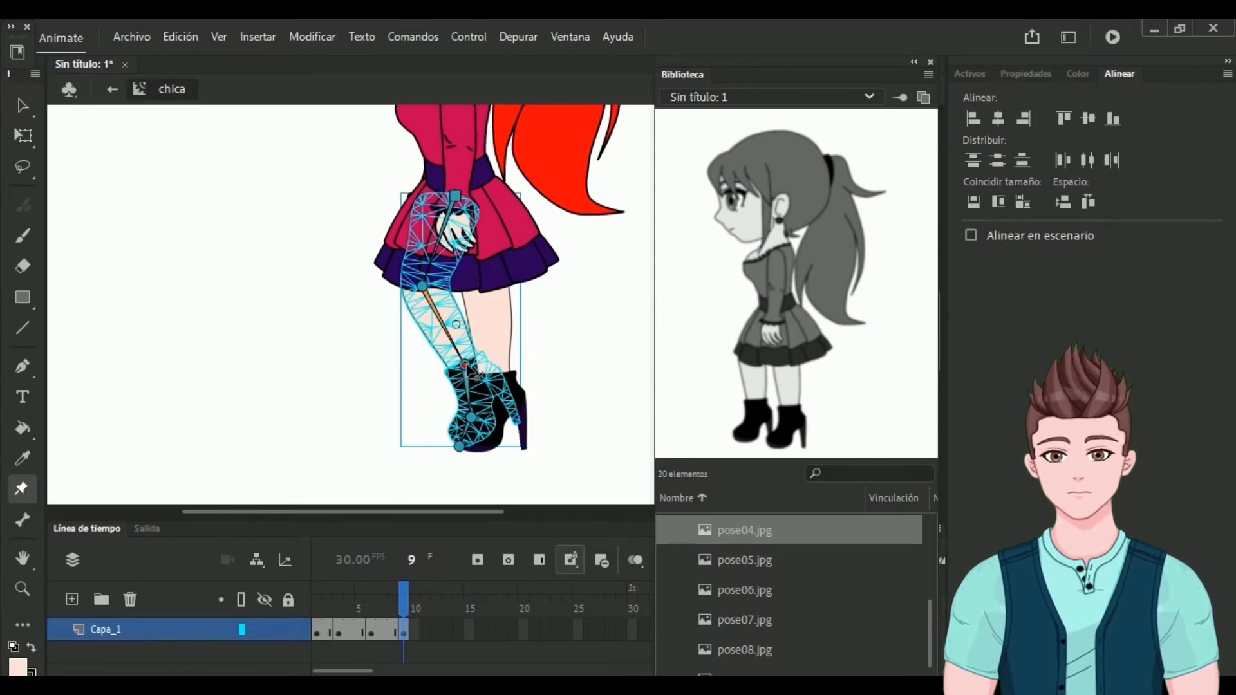
{"action": "left_click_drag", "start_coordinate": [465, 366], "coordinate": [435, 371]}
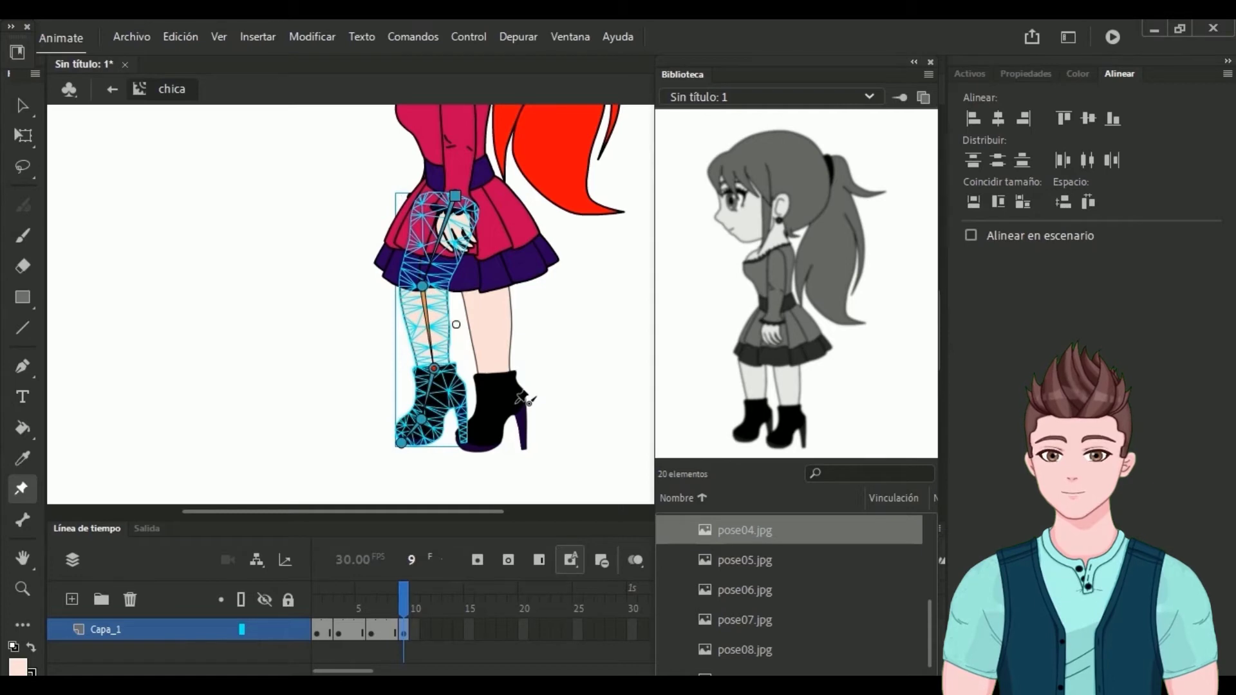
Step: Refine the leading leg at frame 9 with Asset Warp, moving its knee slightly forward and its ankle slightly back to match pose04.jpg
{"action": "left_click", "coordinate": [33, 112]}
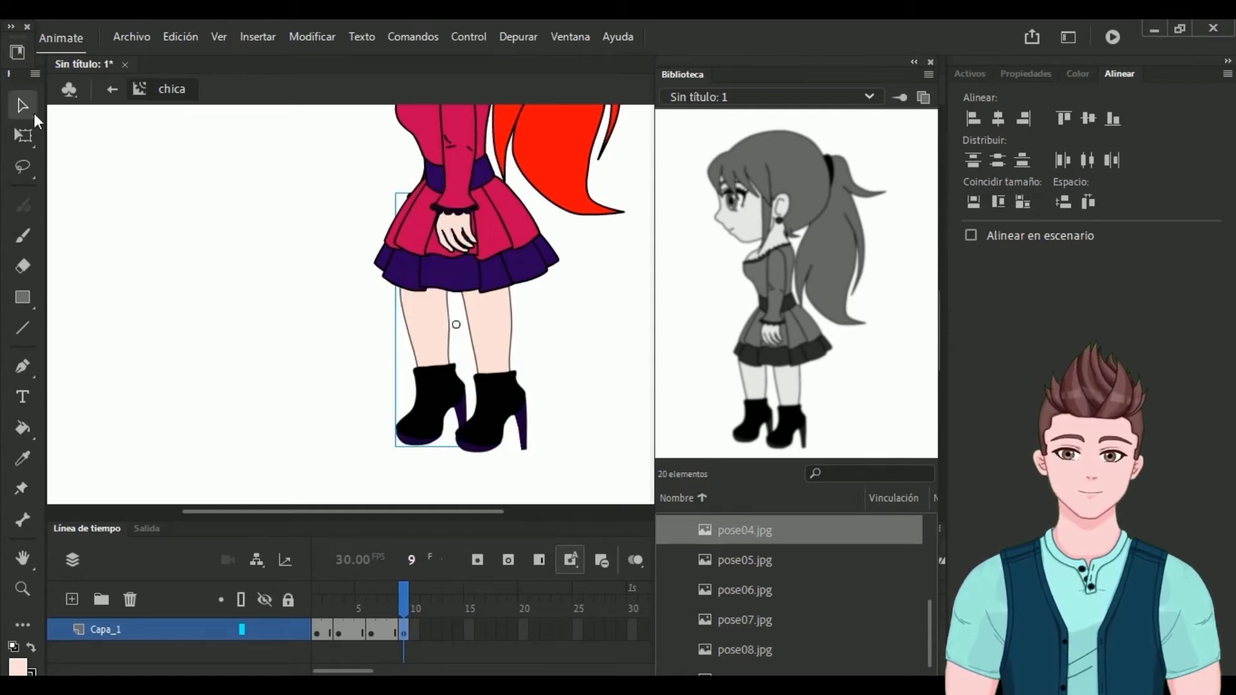
{"action": "left_click", "coordinate": [21, 488]}
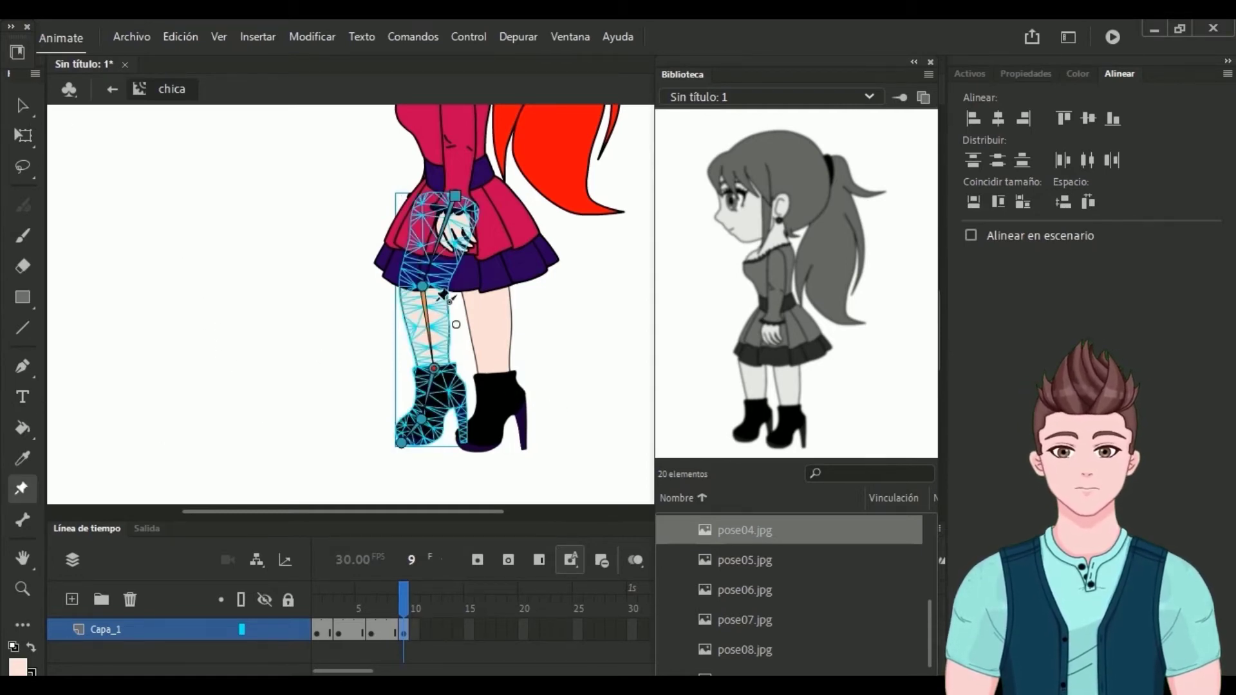
{"action": "left_click_drag", "start_coordinate": [421, 291], "coordinate": [410, 285]}
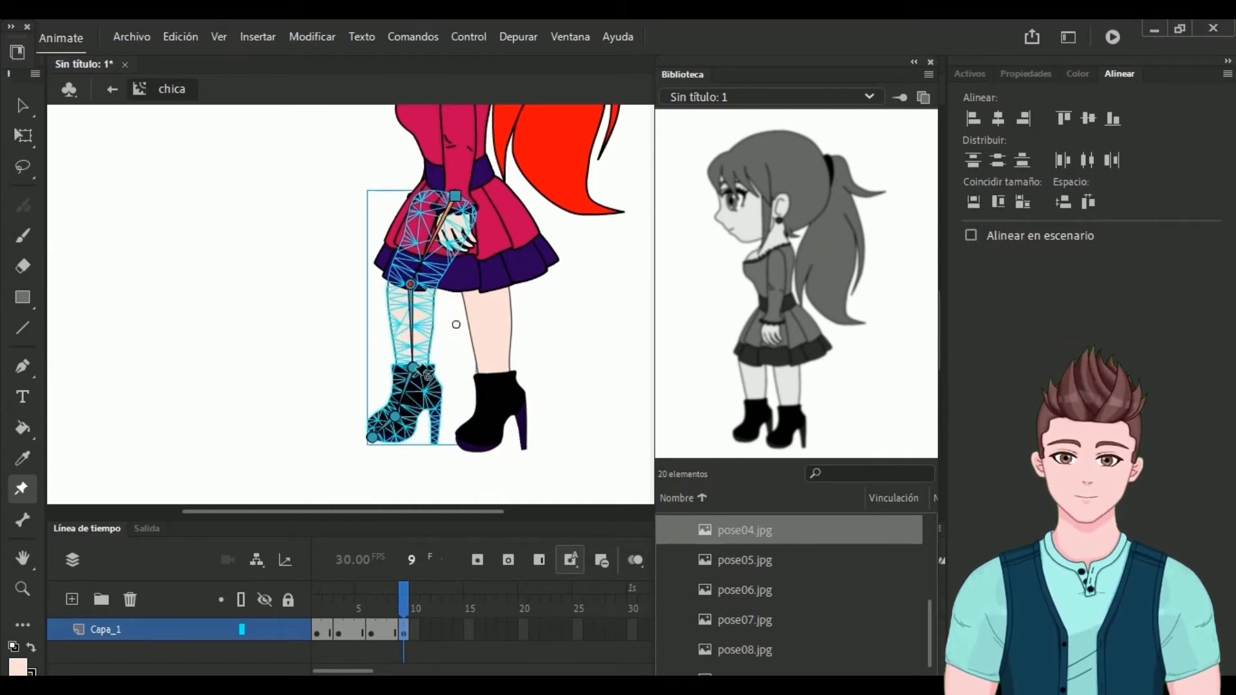
{"action": "left_click_drag", "start_coordinate": [413, 368], "coordinate": [426, 368]}
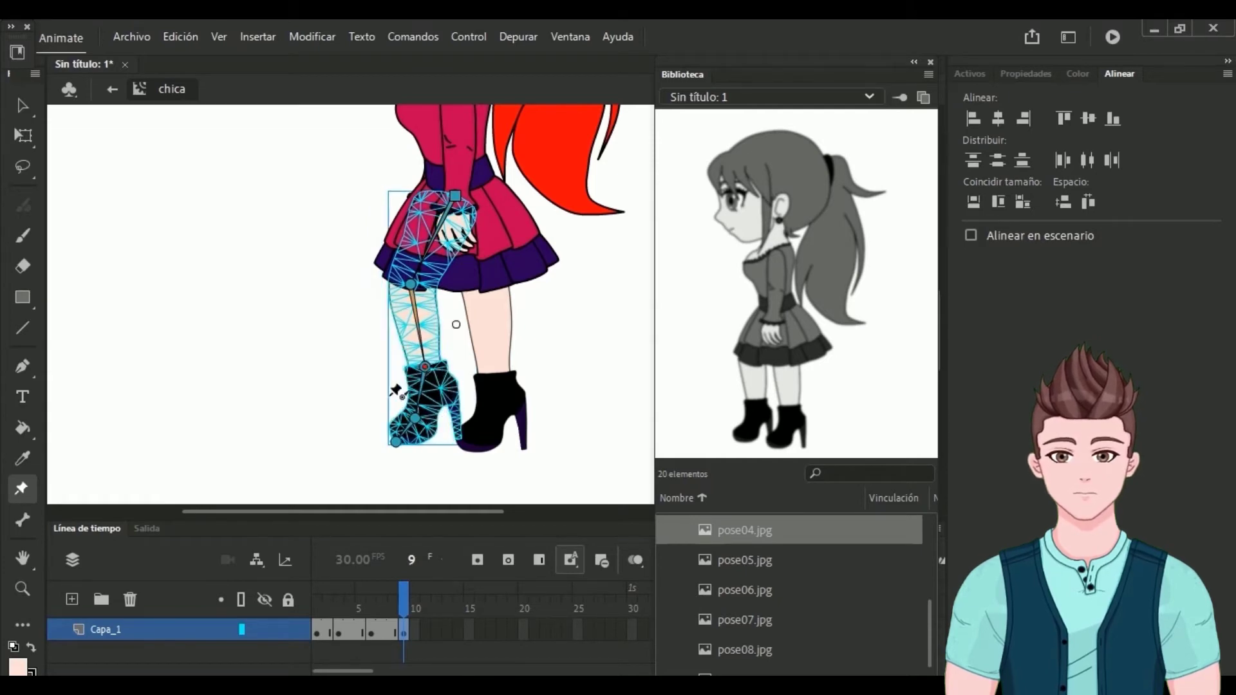
Step: Shift the supporting leg's knee and ankle slightly forward at frame 9 with Asset Warp, bringing its boot close behind the leading boot
{"action": "left_click", "coordinate": [22, 109]}
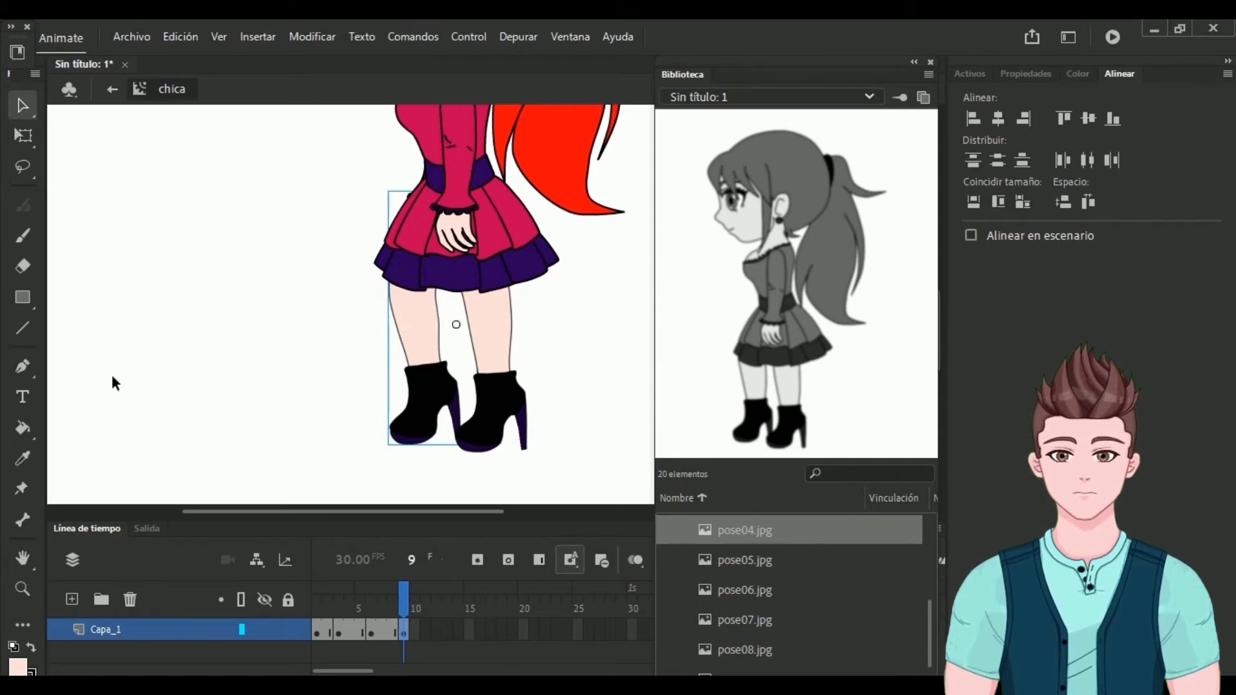
{"action": "left_click", "coordinate": [502, 364]}
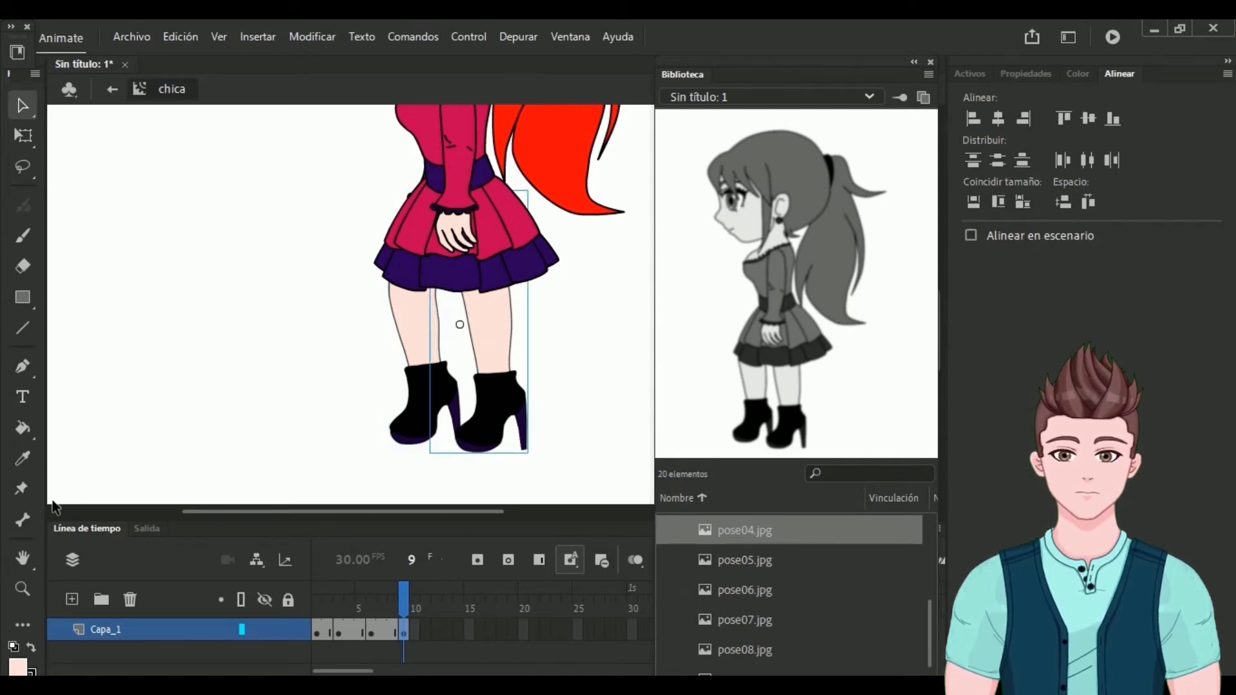
{"action": "left_click", "coordinate": [21, 488]}
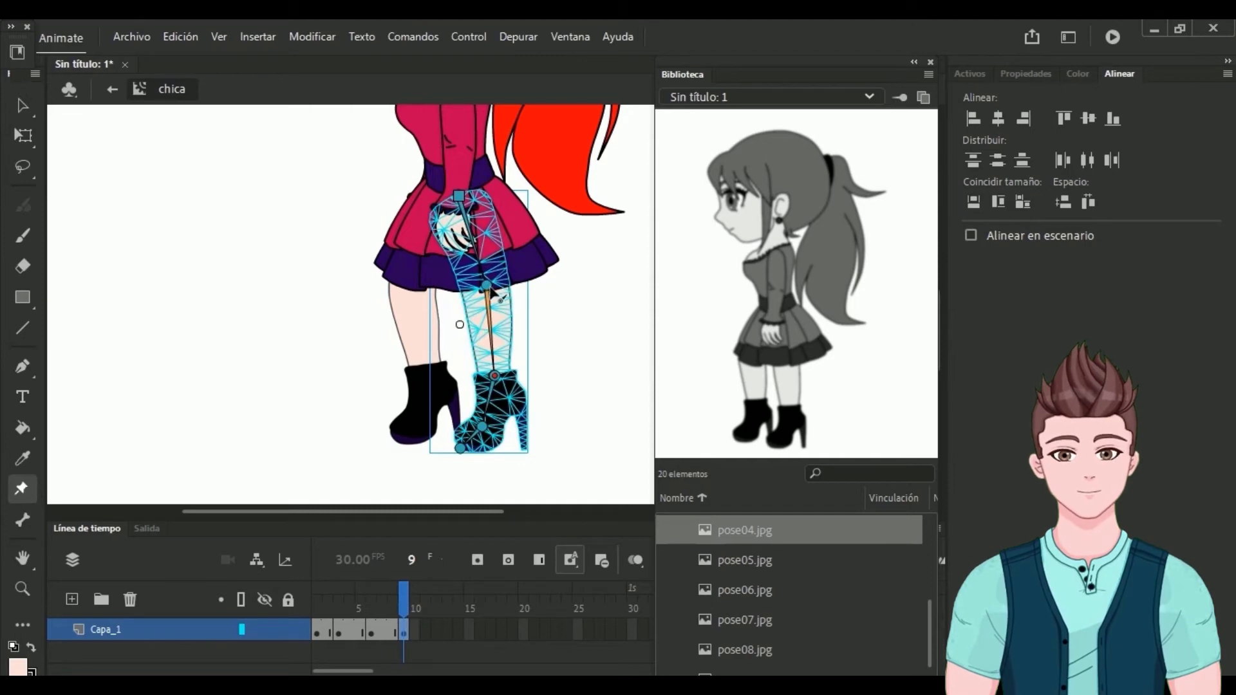
{"action": "left_click_drag", "start_coordinate": [488, 286], "coordinate": [484, 380]}
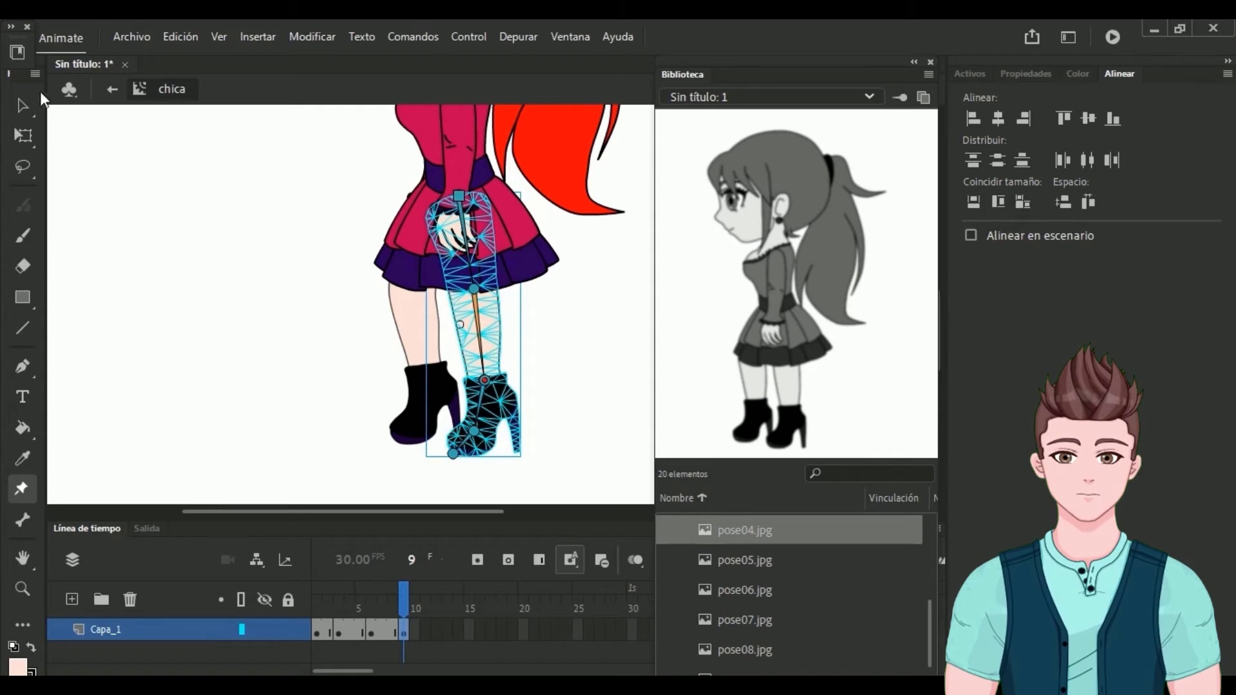
{"action": "left_click", "coordinate": [21, 106]}
Step: Display pose05.jpg as the reference and insert a keyframe at frame 12 of Capa_1, leaving the character parts deselected
{"action": "left_click", "coordinate": [763, 562]}
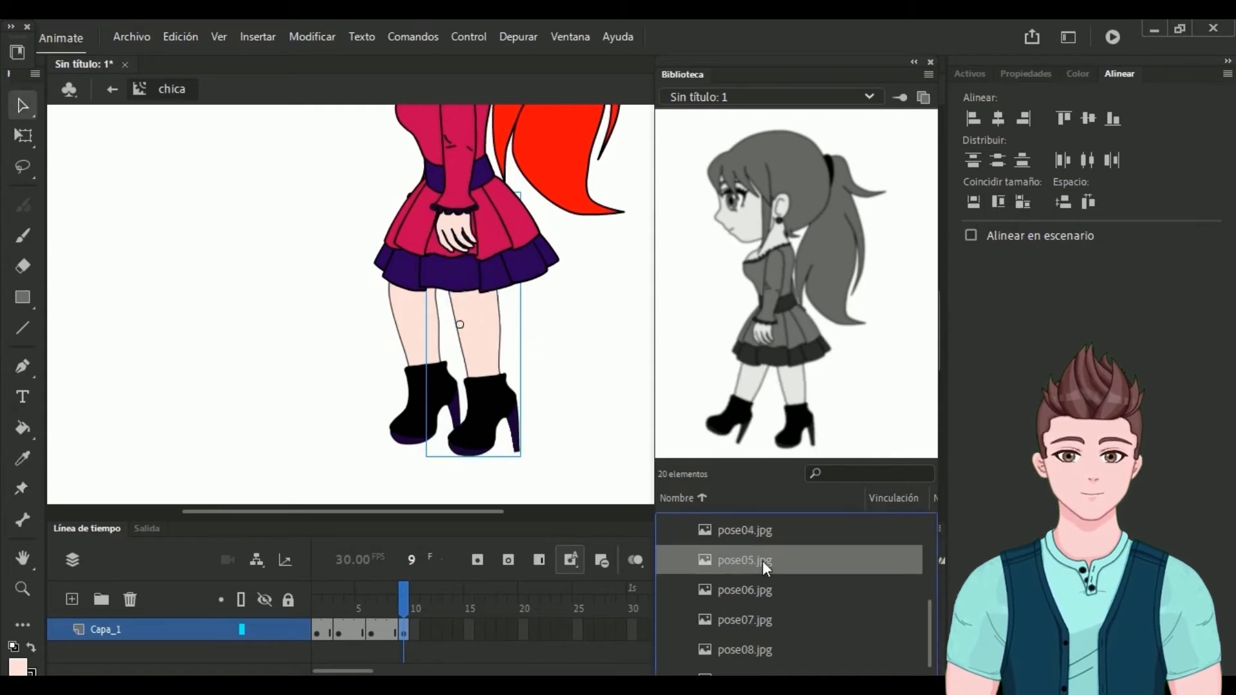
{"action": "left_click", "coordinate": [445, 631]}
{"action": "right_click", "coordinate": [435, 632]}
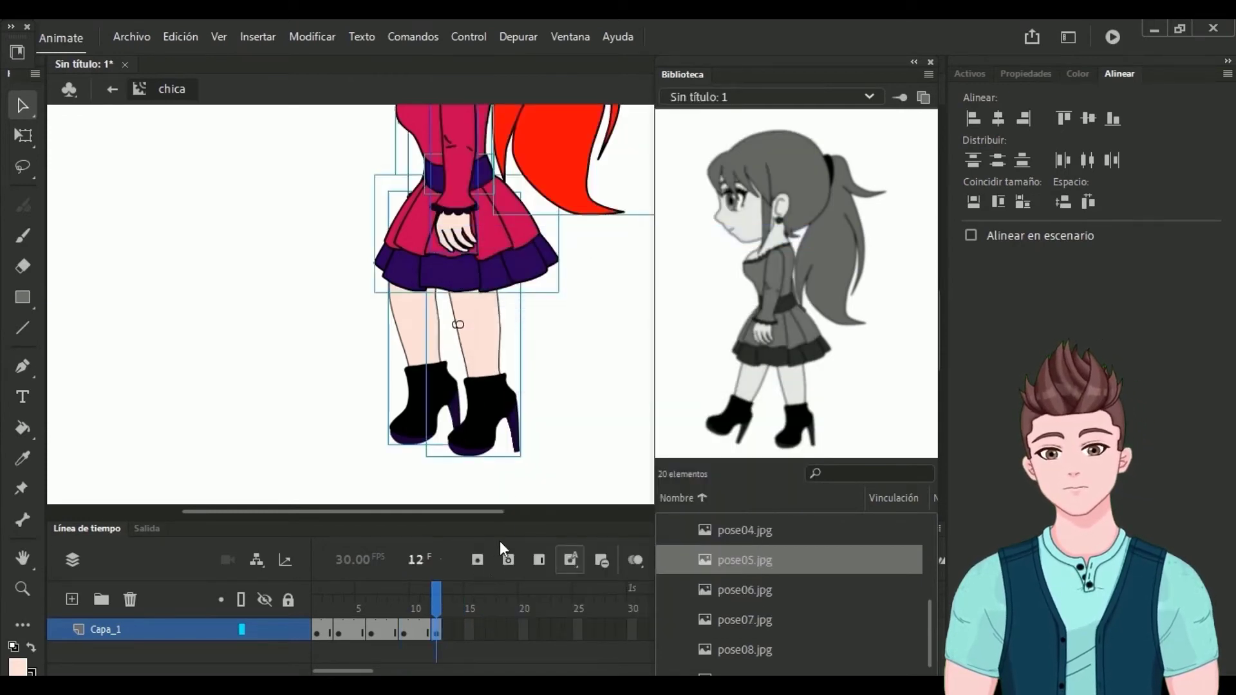
{"action": "left_click", "coordinate": [332, 372]}
Step: Extend the leading leg forward at frame 12 with Asset Warp, moving its ankle ahead so the toe lifts as in pose05.jpg
{"action": "left_click", "coordinate": [422, 342]}
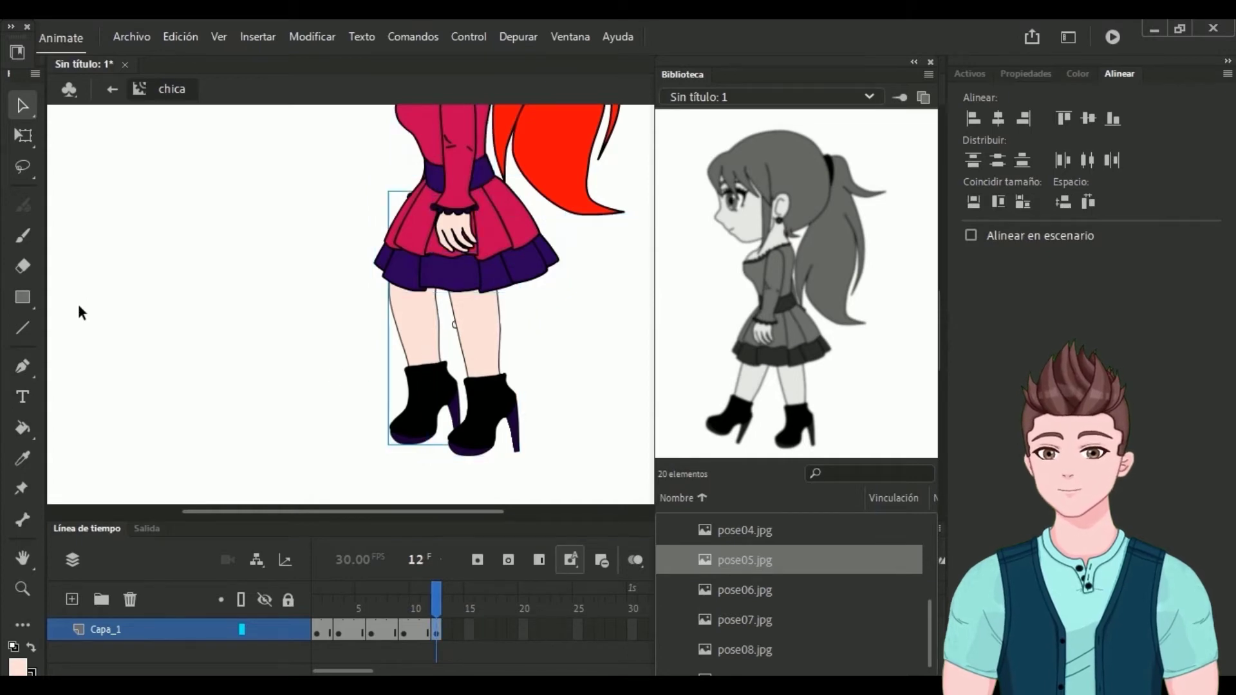
{"action": "left_click", "coordinate": [21, 488]}
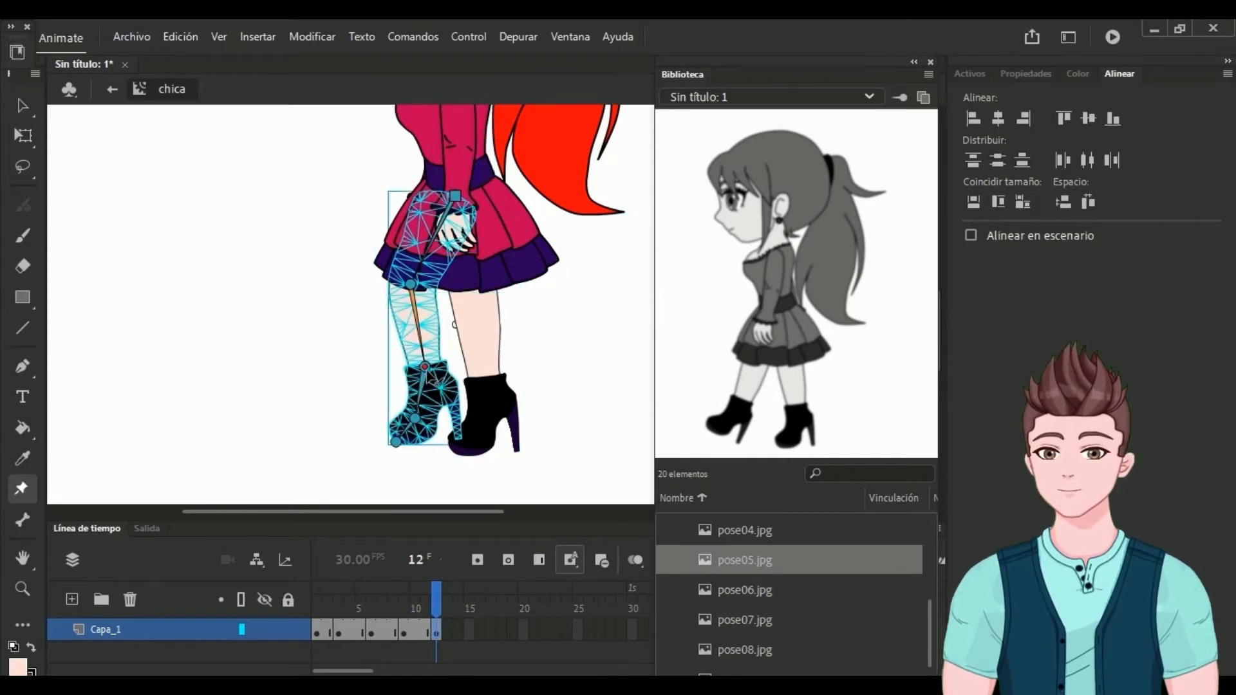
{"action": "left_click_drag", "start_coordinate": [425, 367], "coordinate": [386, 366]}
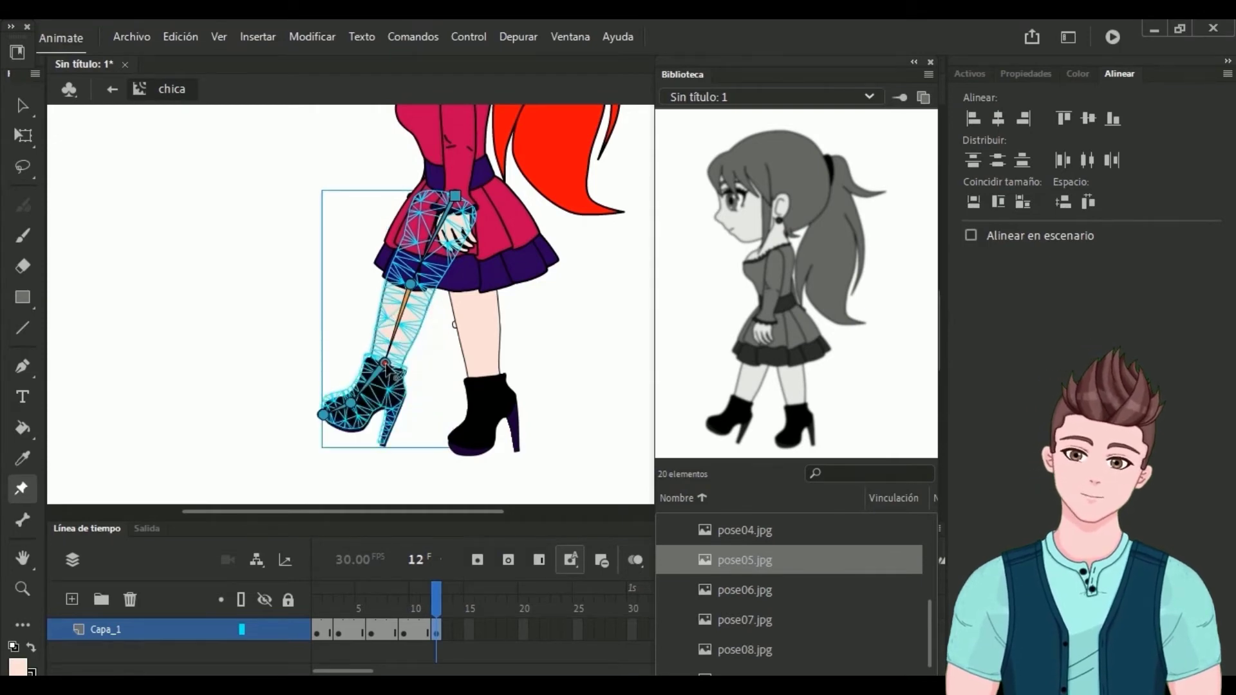
{"action": "left_click_drag", "start_coordinate": [386, 366], "coordinate": [383, 367]}
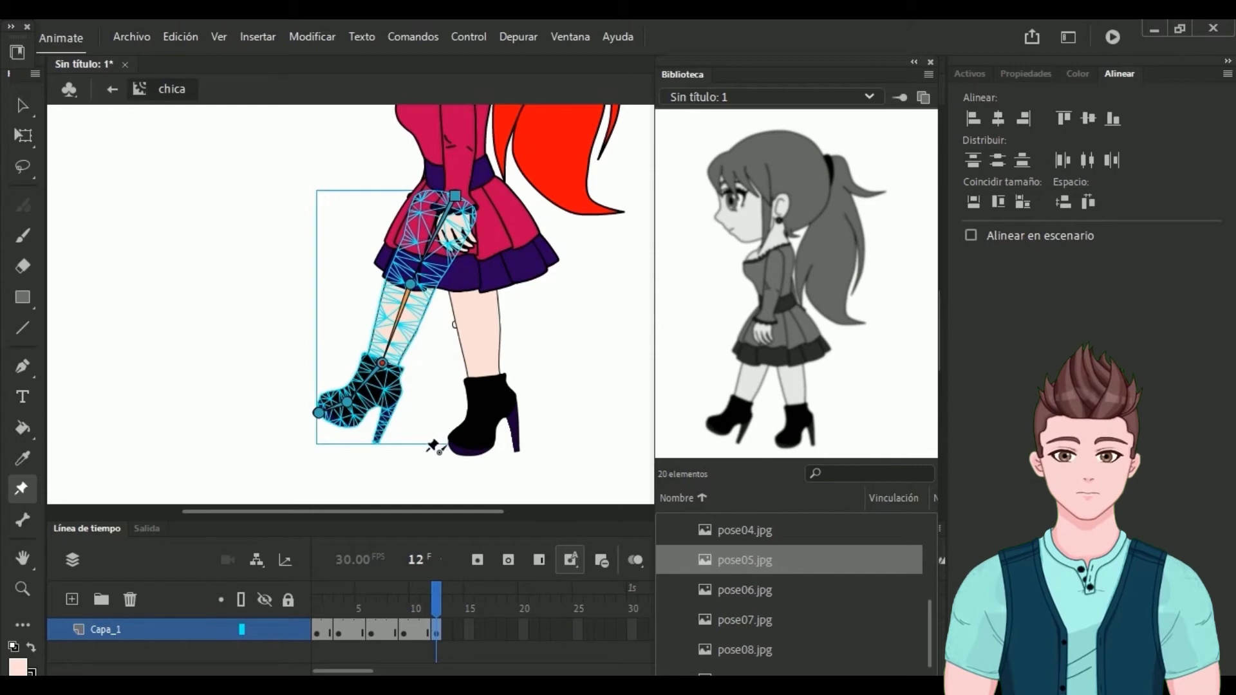
Step: Move the supporting leg's ankle slightly back at frame 12 with Asset Warp, widening the stride
{"action": "left_click", "coordinate": [22, 105]}
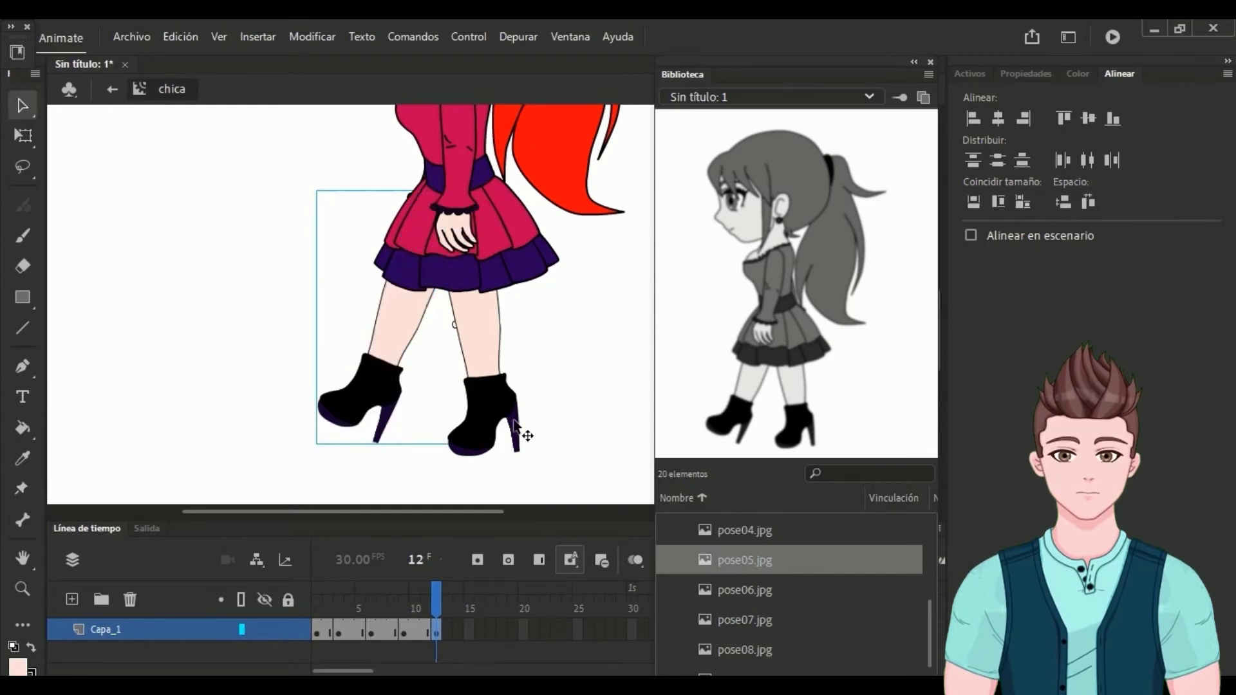
{"action": "left_click", "coordinate": [482, 352]}
{"action": "left_click", "coordinate": [22, 489]}
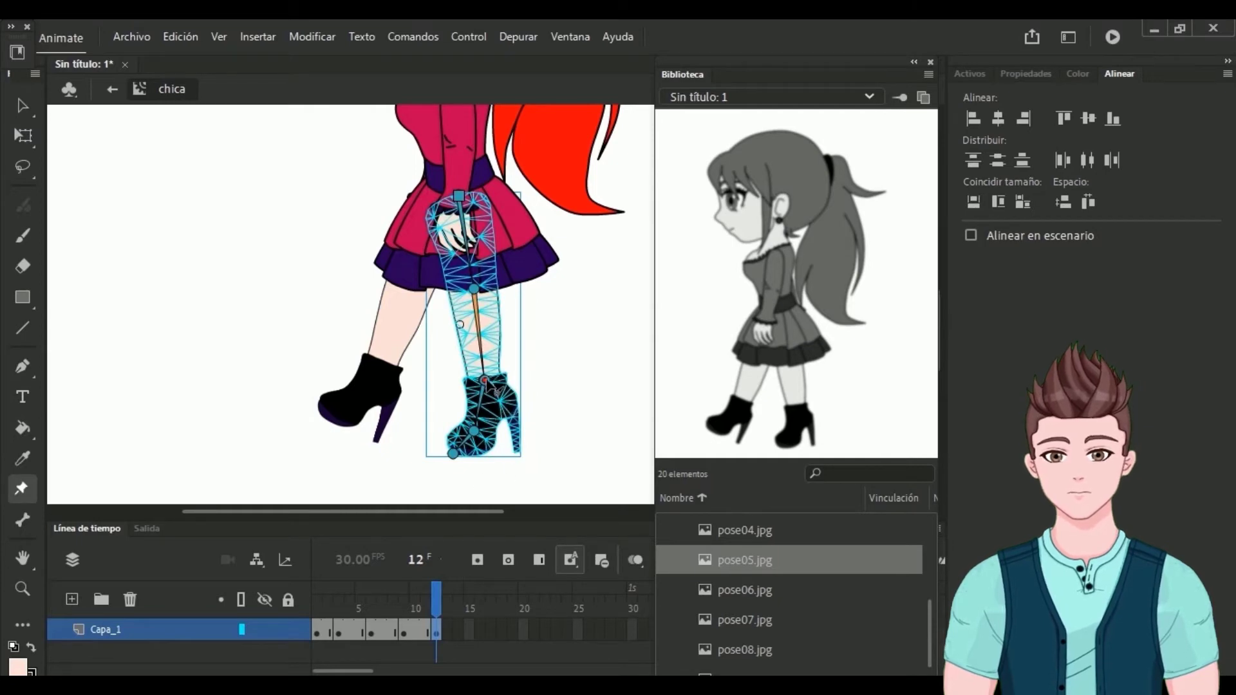
{"action": "left_click_drag", "start_coordinate": [495, 390], "coordinate": [506, 390]}
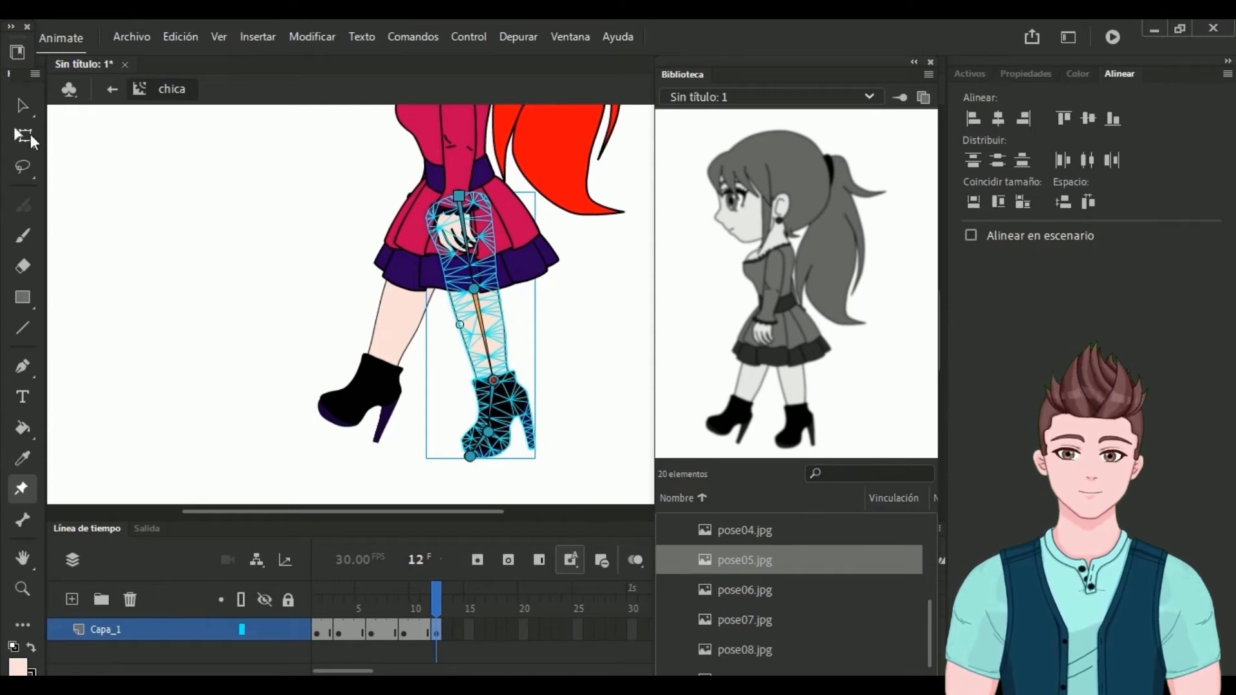
Step: Refine the leading leg at frame 12 with Asset Warp, moving its knee slightly back and its ankle forward again to straighten the leg
{"action": "key", "text": "v"}
{"action": "left_click", "coordinate": [400, 323]}
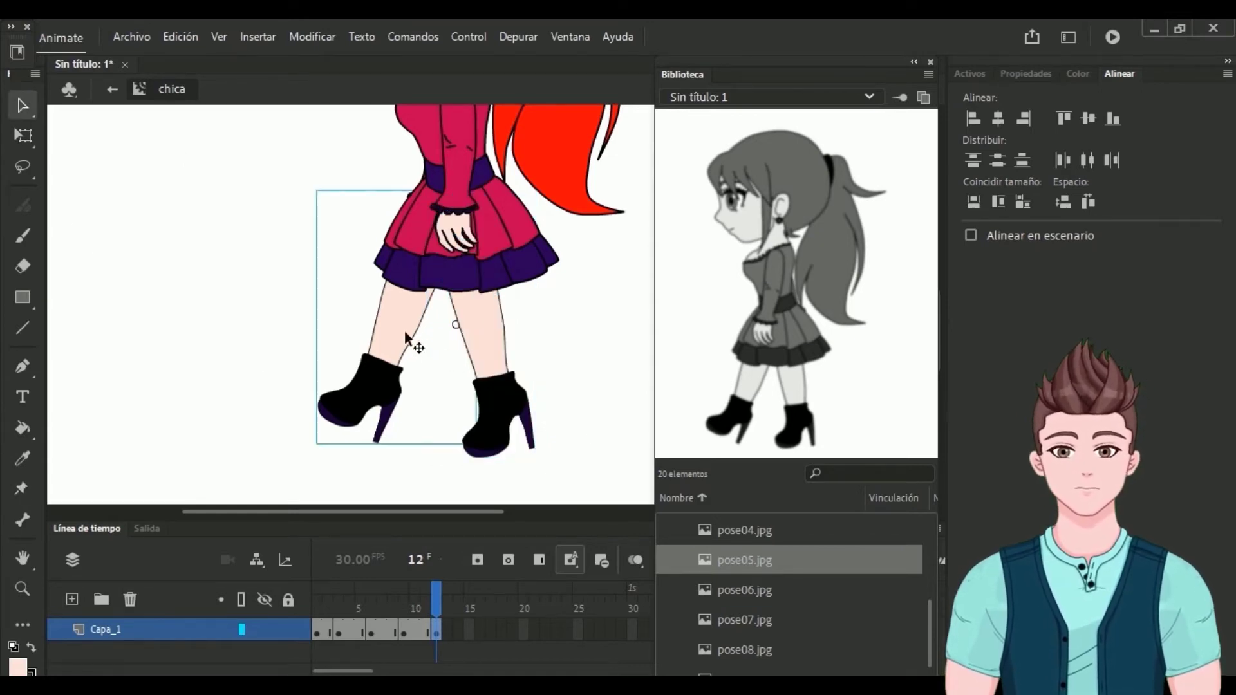
{"action": "left_click", "coordinate": [21, 490]}
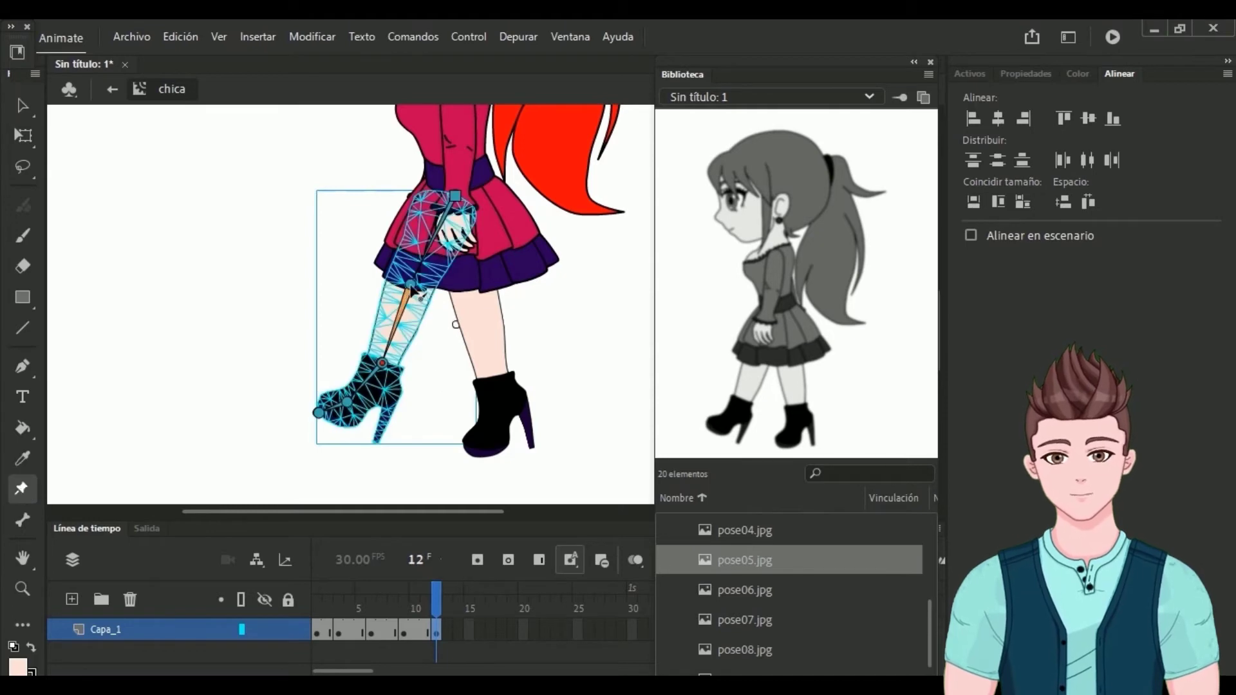
{"action": "left_click_drag", "start_coordinate": [408, 285], "coordinate": [421, 290]}
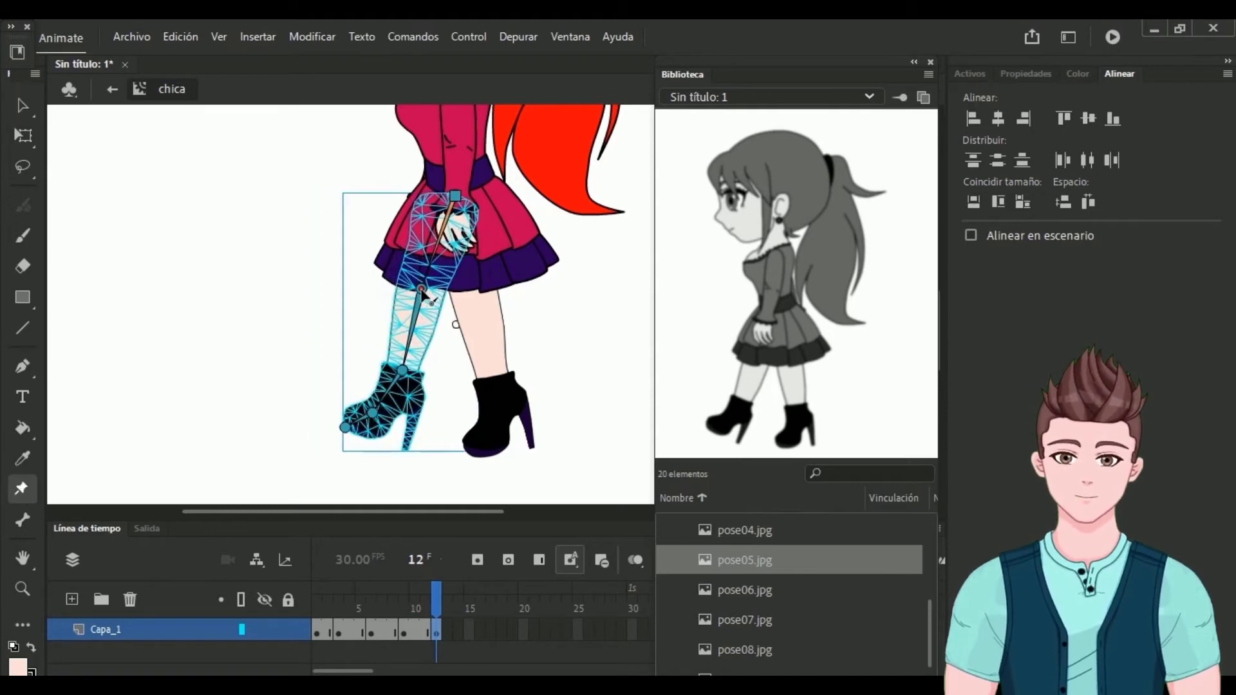
{"action": "left_click_drag", "start_coordinate": [403, 372], "coordinate": [386, 366]}
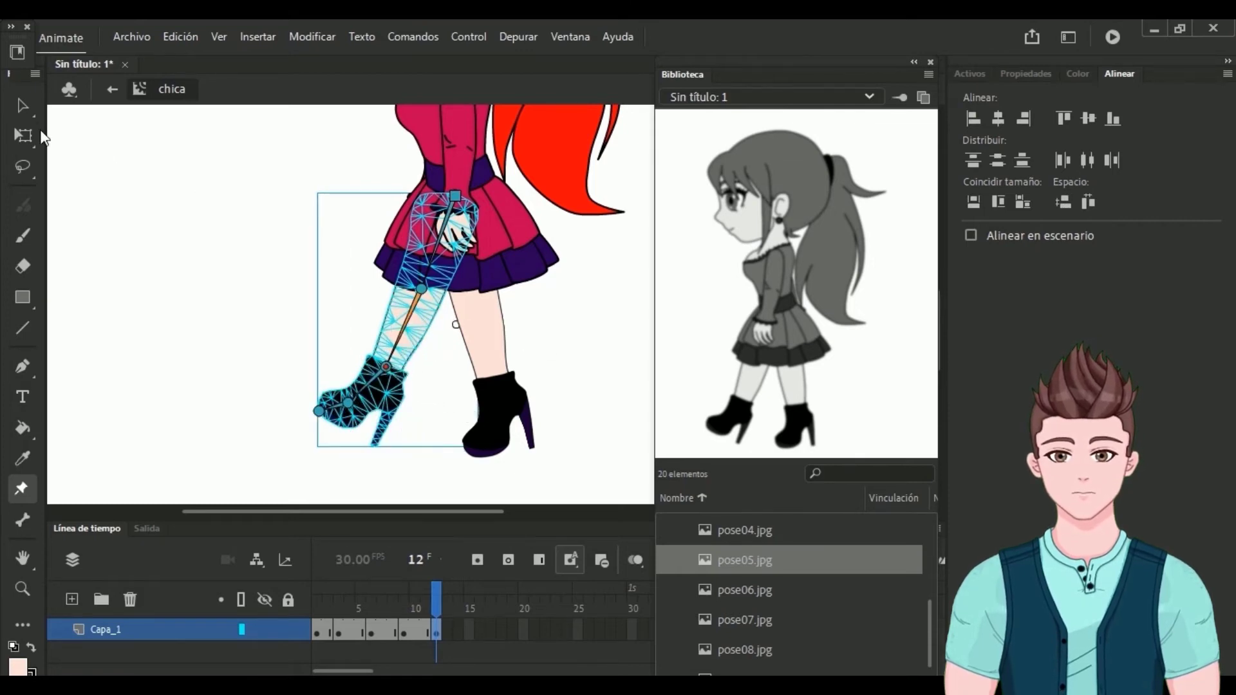
{"action": "left_click", "coordinate": [22, 105]}
Step: Insert a keyframe at frame 15 of Capa_1 and display pose06.jpg as the reference, leaving the character parts deselected
{"action": "mouse_move", "coordinate": [428, 628]}
{"action": "left_mouse_down"}
{"action": "mouse_move", "coordinate": [317, 628]}
{"action": "mouse_move", "coordinate": [437, 628]}
{"action": "left_mouse_up"}
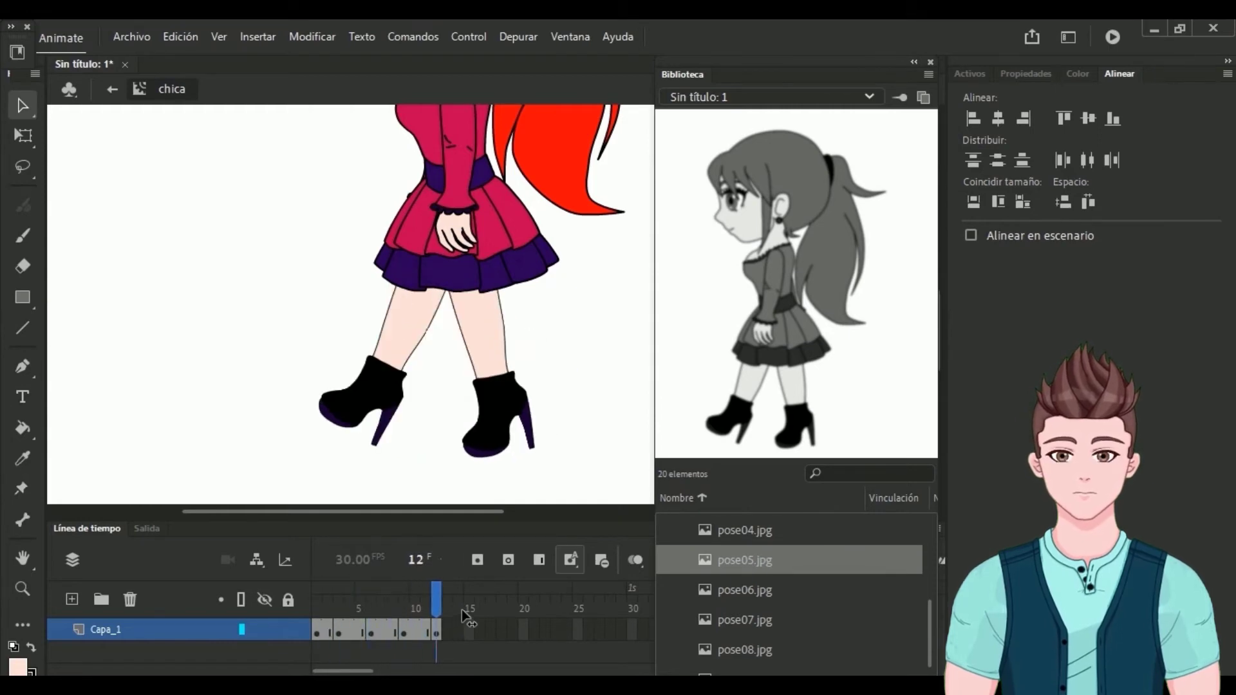
{"action": "right_click", "coordinate": [470, 631]}
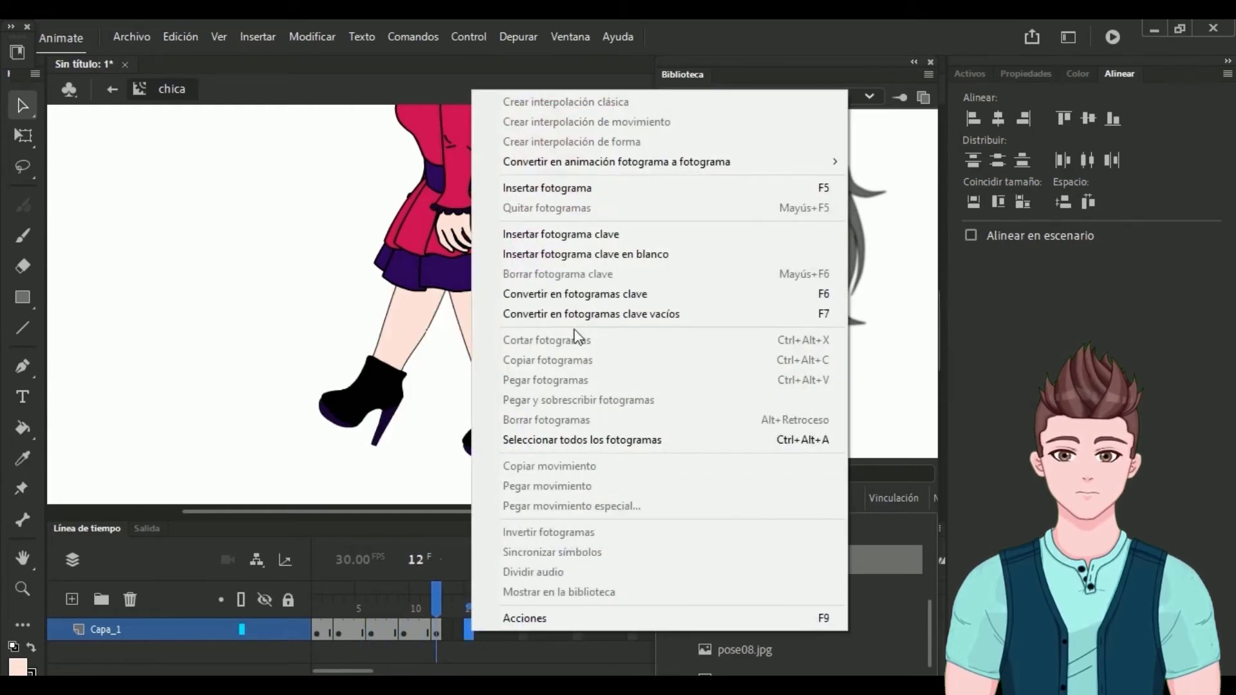
{"action": "left_click", "coordinate": [575, 235]}
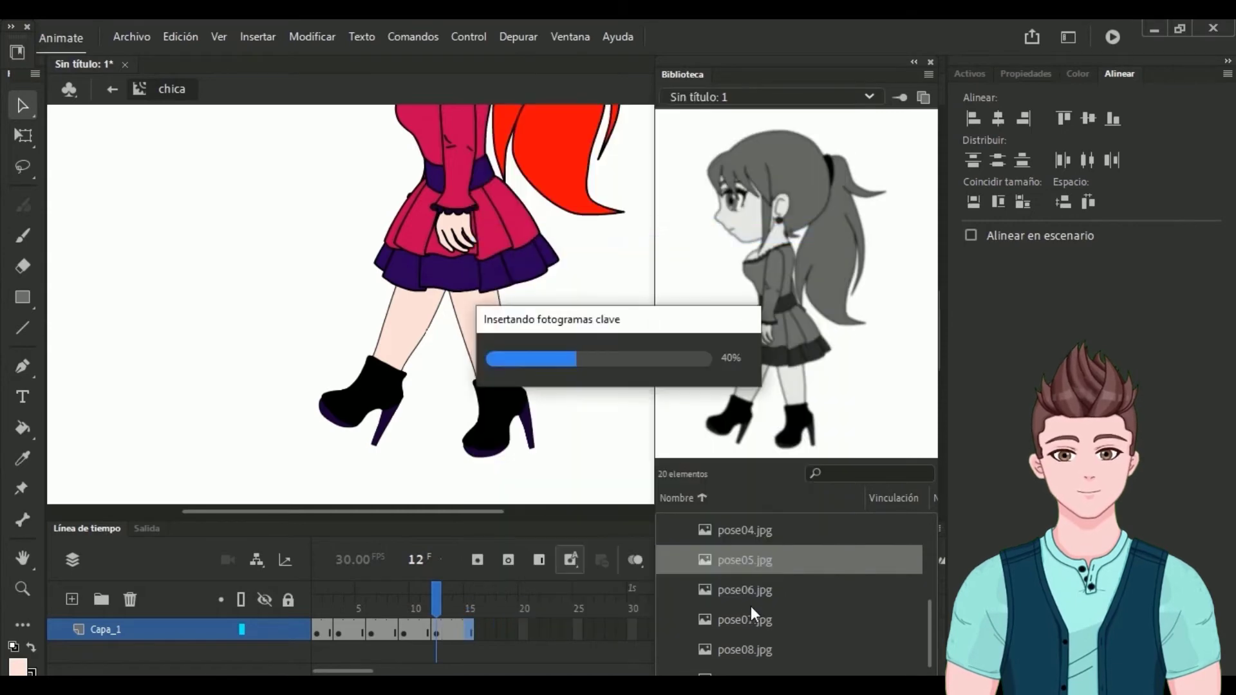
{"action": "left_click", "coordinate": [744, 588]}
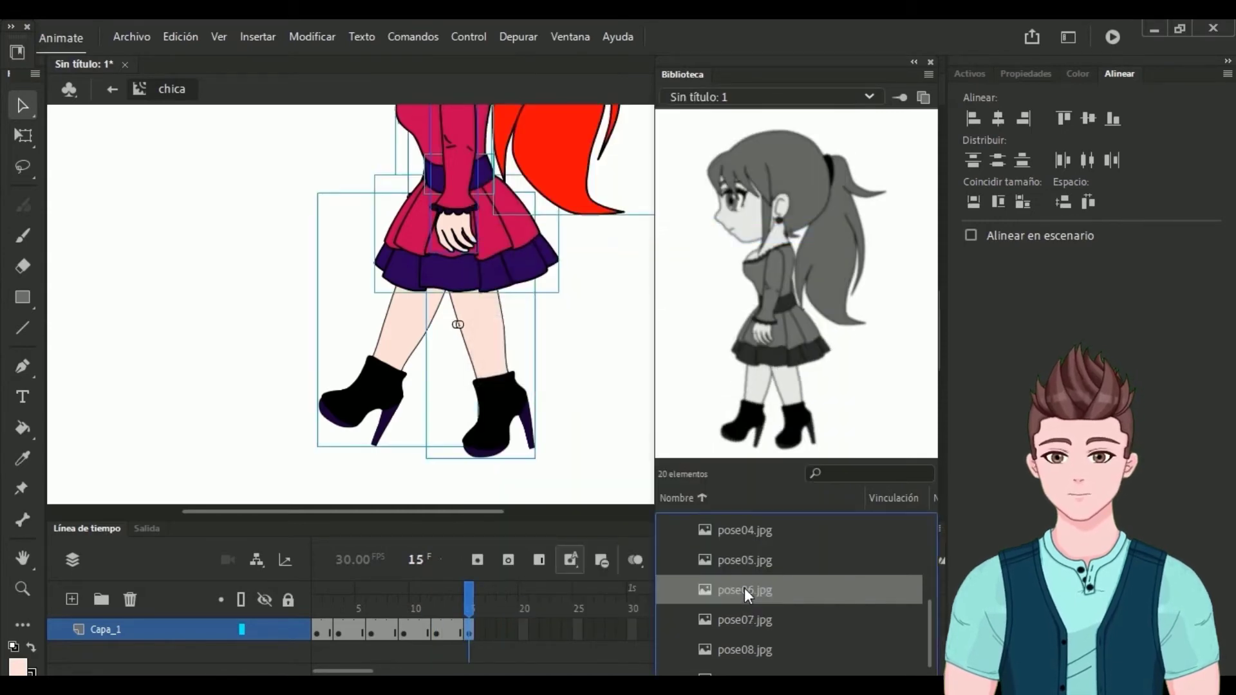
{"action": "left_click", "coordinate": [237, 248]}
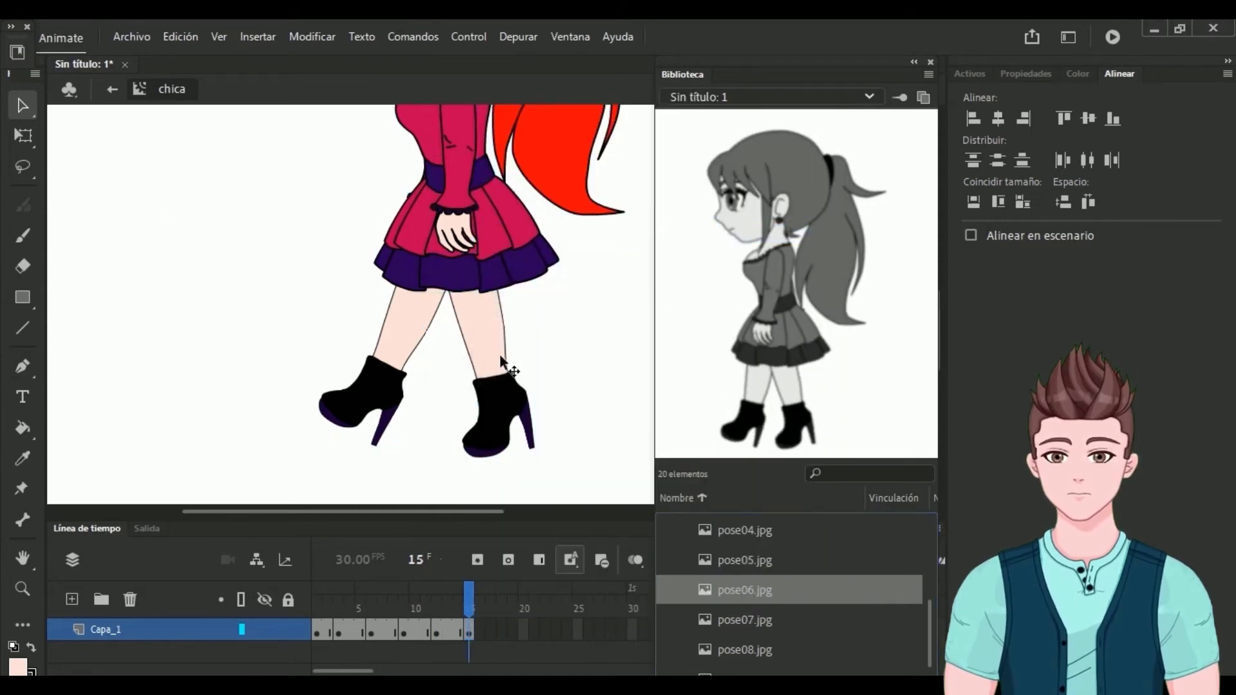
Step: Move the supporting leg's ankle slightly farther back at frame 15 with Asset Warp
{"action": "left_click", "coordinate": [482, 352]}
{"action": "left_click", "coordinate": [21, 489]}
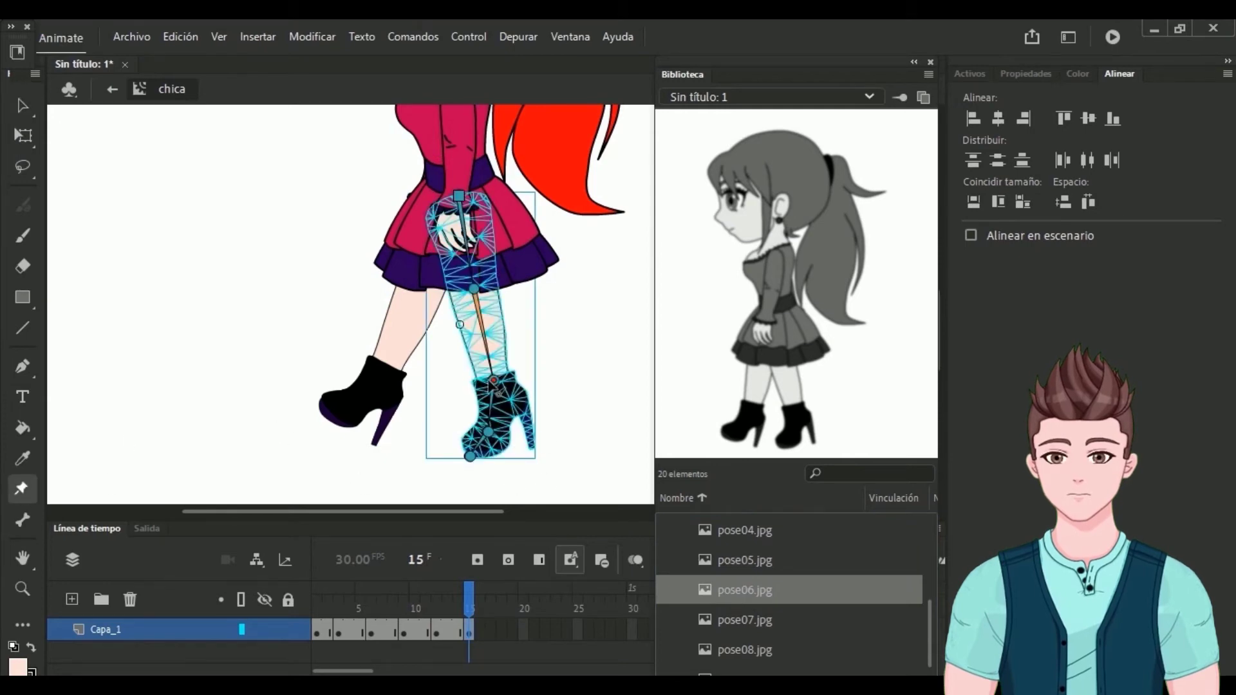
{"action": "left_click_drag", "start_coordinate": [504, 389], "coordinate": [513, 390]}
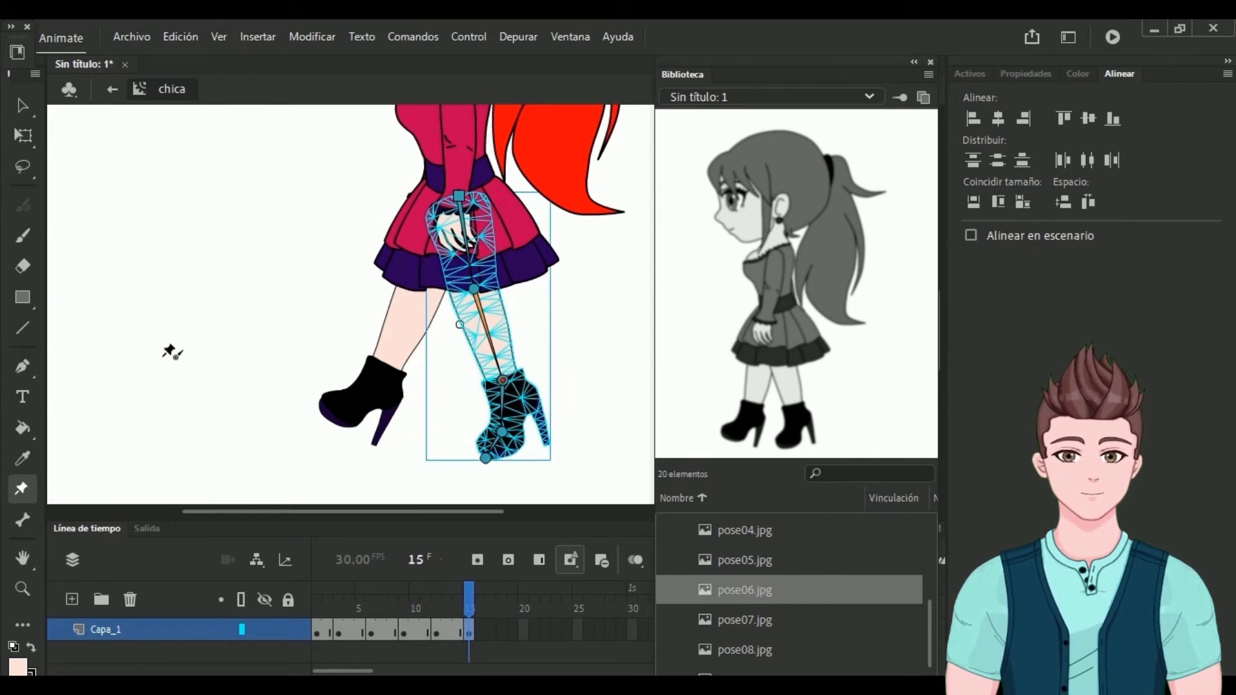
Step: Draw the leading leg back at frame 15 with Asset Warp, moving its knee and ankle toward the supporting leg per pose06.jpg
{"action": "left_click", "coordinate": [22, 105]}
{"action": "left_click", "coordinate": [401, 325]}
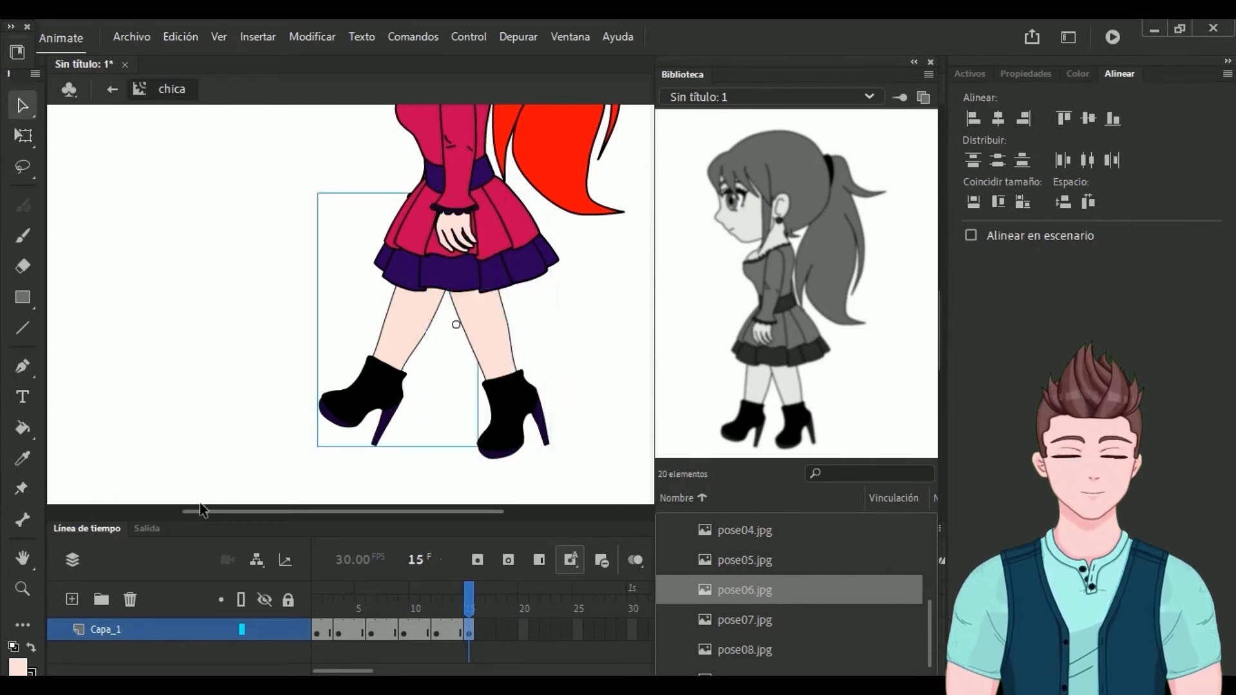
{"action": "left_click", "coordinate": [21, 490]}
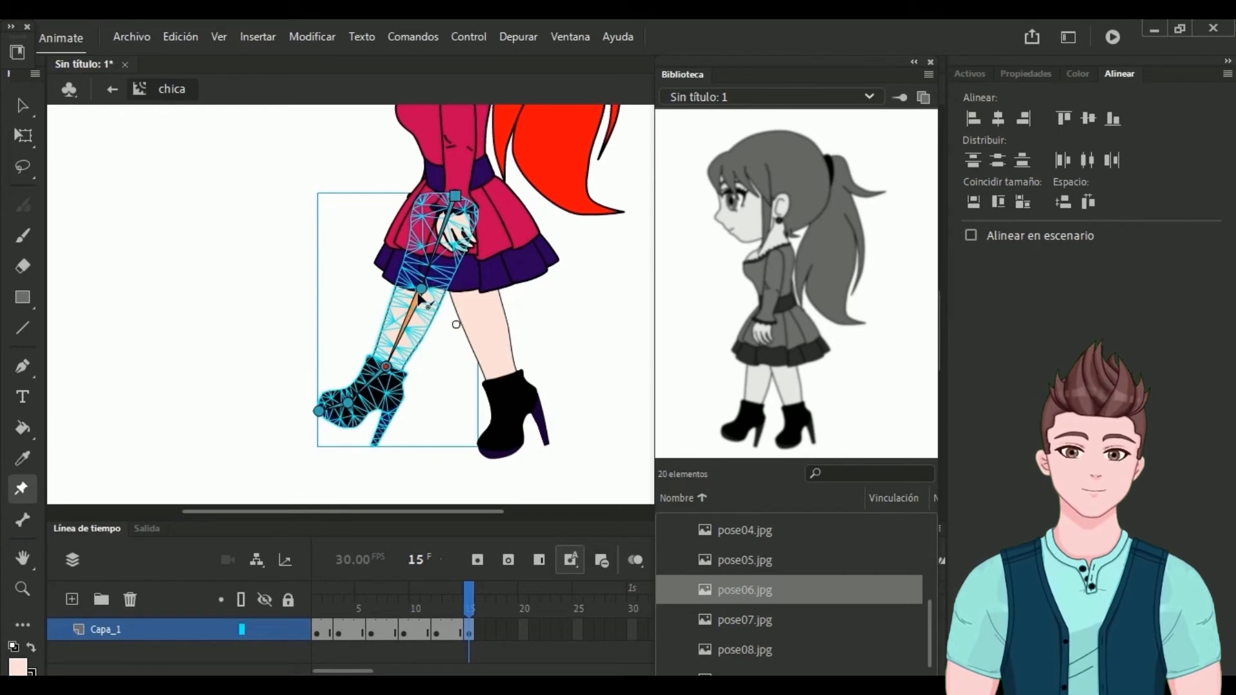
{"action": "left_click_drag", "start_coordinate": [423, 293], "coordinate": [418, 376]}
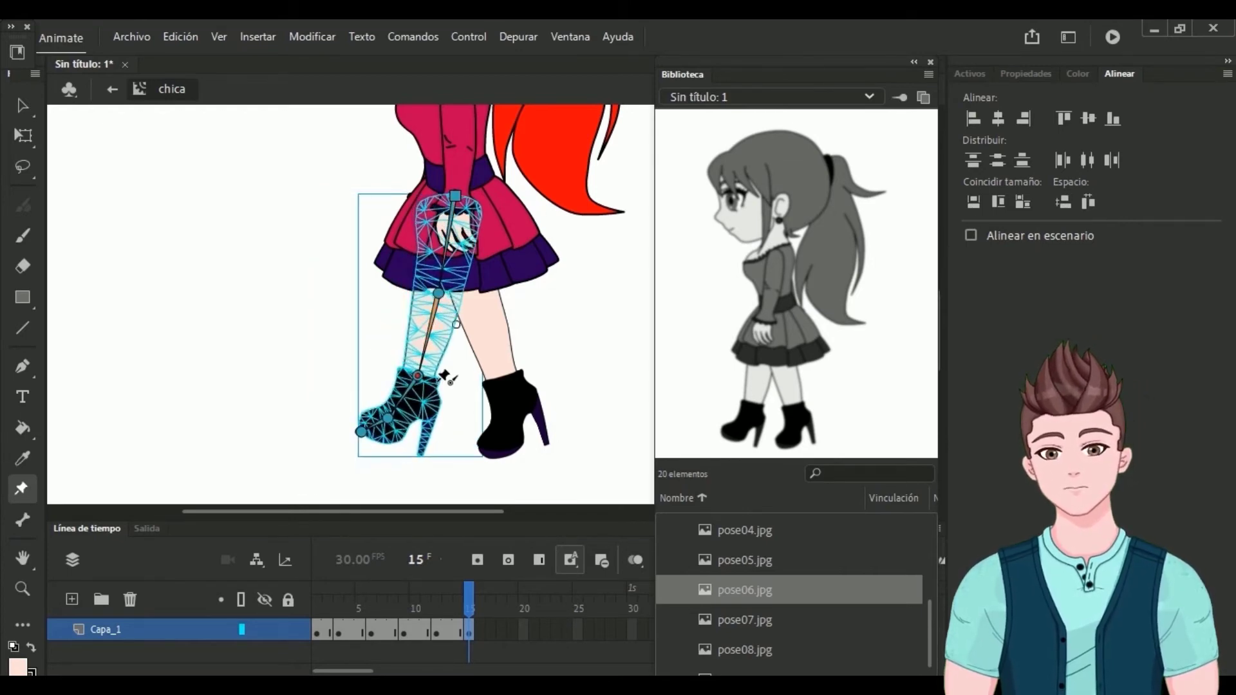
Step: Refine the leading leg at frame 15 with Asset Warp, moving its knee slightly forward to shift the lower leg ahead
{"action": "key", "text": "v"}
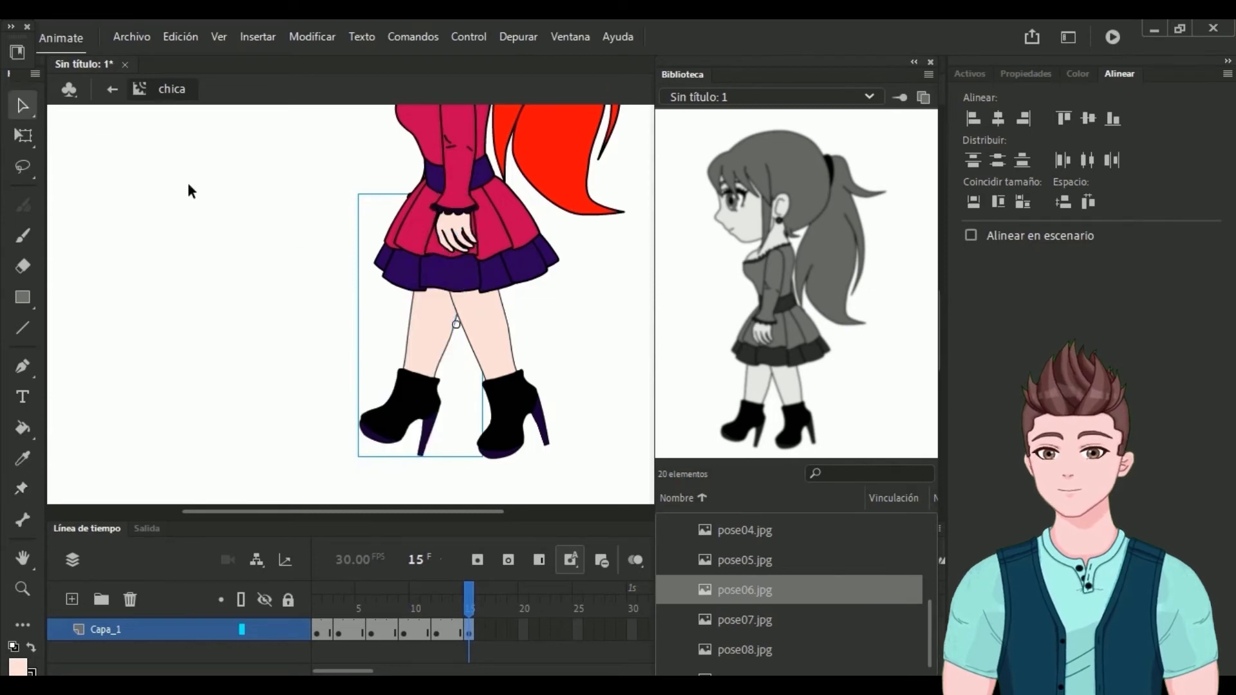
{"action": "key", "text": "w"}
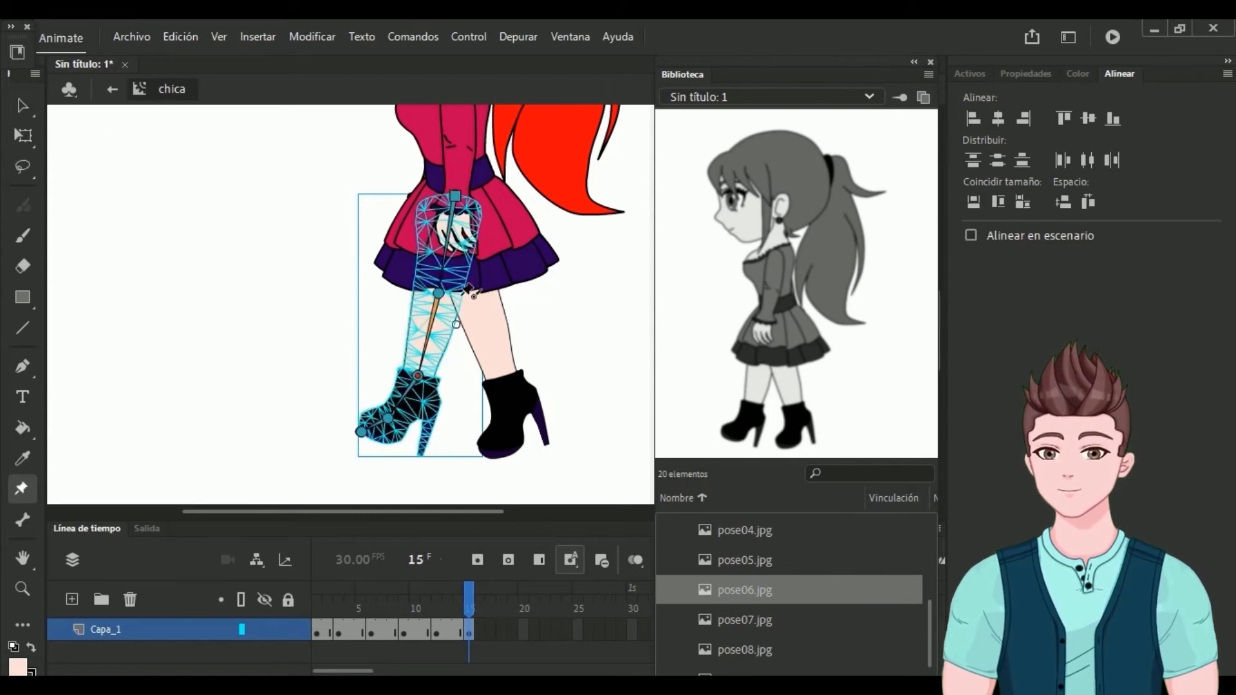
{"action": "left_click_drag", "start_coordinate": [437, 293], "coordinate": [433, 294]}
{"action": "left_click", "coordinate": [12, 110]}
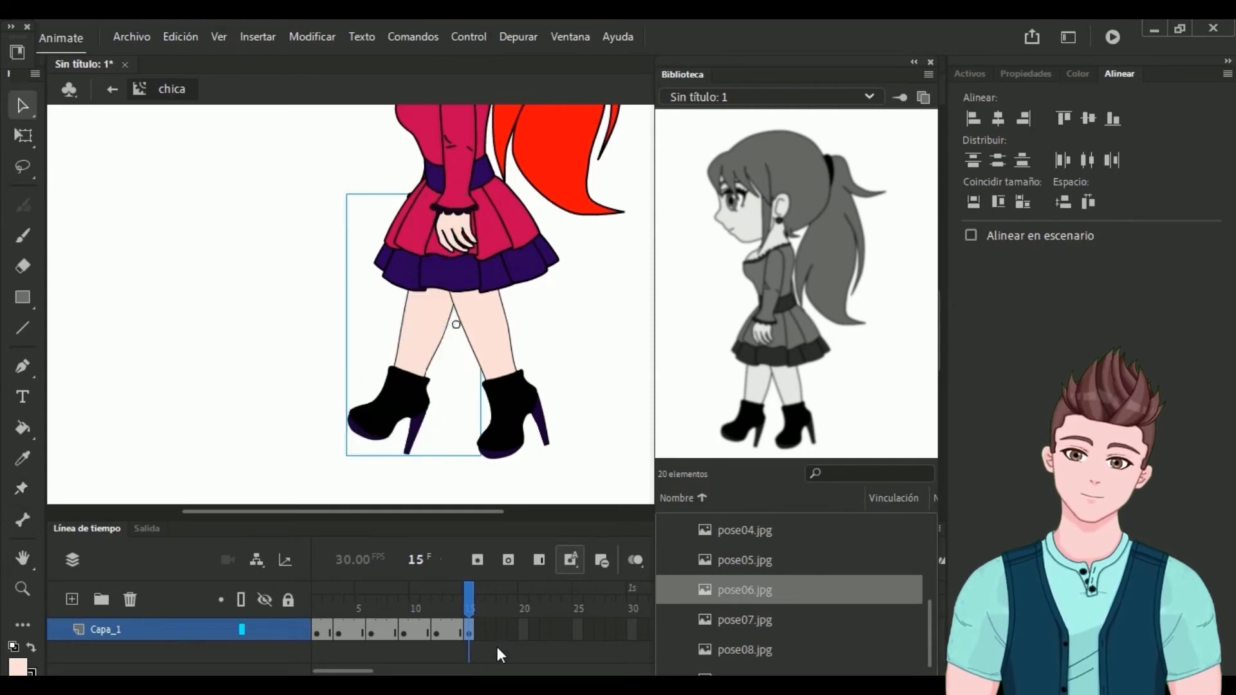
Step: Insert a keyframe at frame 18 of Capa_1 and display pose07.jpg as the reference, leaving the character parts deselected
{"action": "left_click", "coordinate": [504, 630]}
{"action": "right_click", "coordinate": [504, 631]}
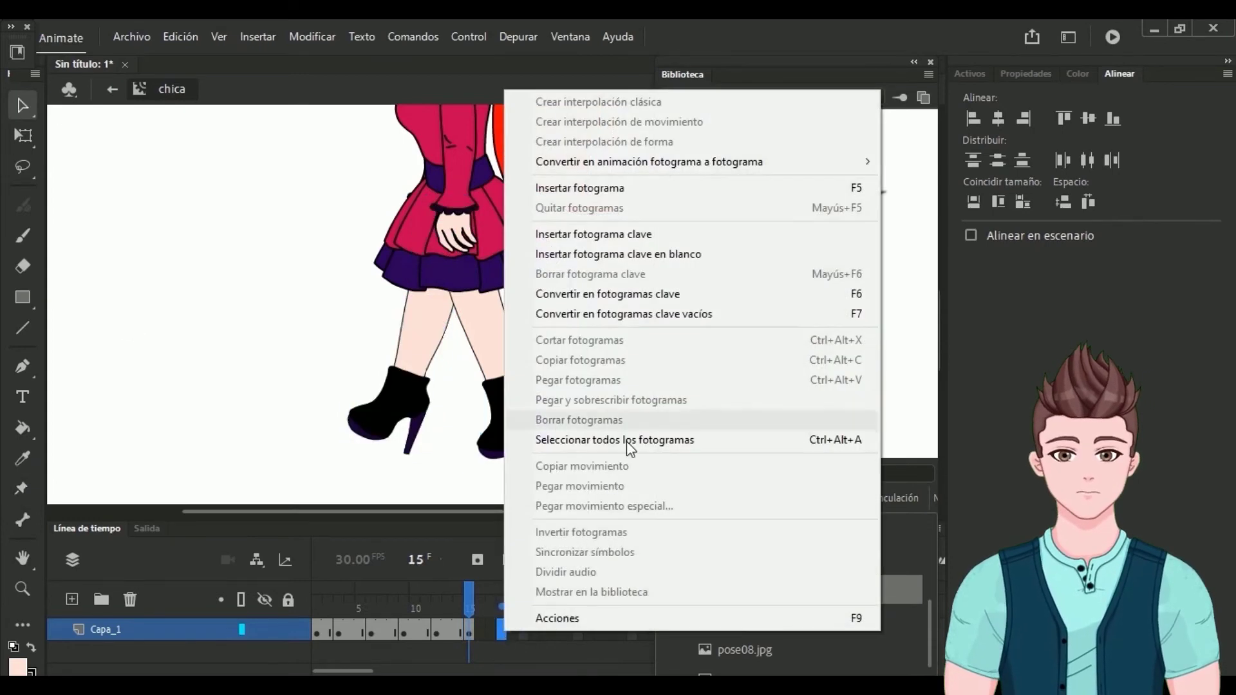
{"action": "left_click", "coordinate": [644, 234]}
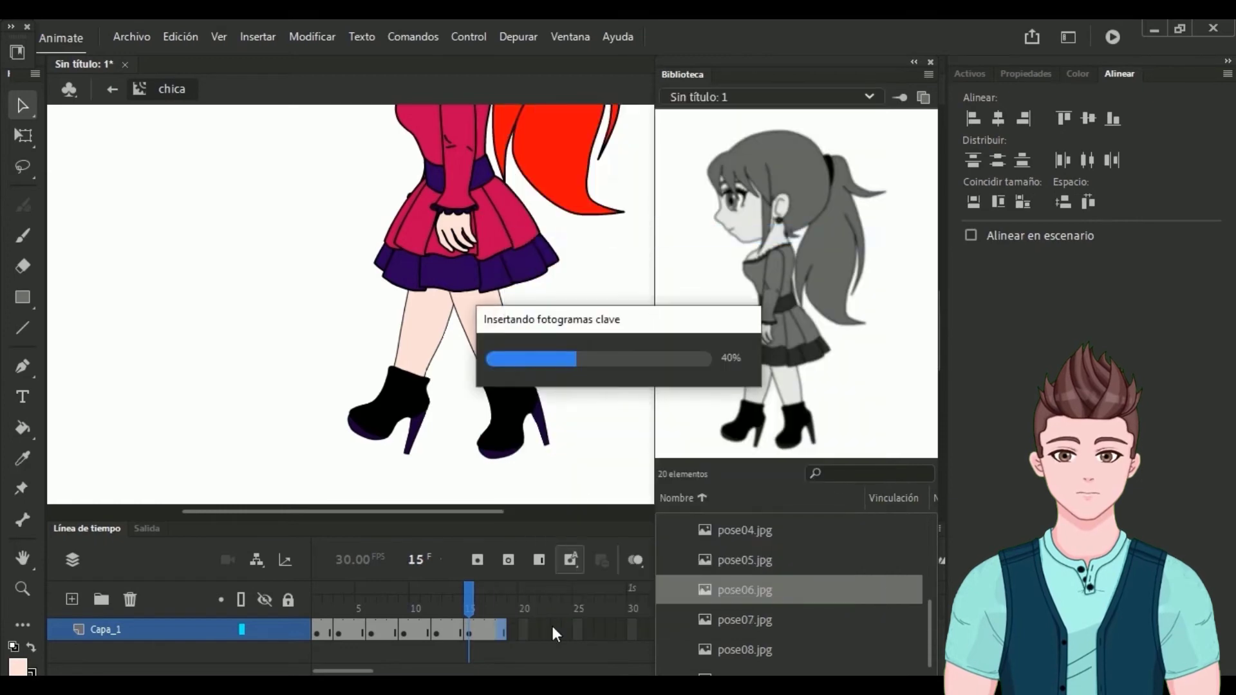
{"action": "left_click", "coordinate": [753, 620]}
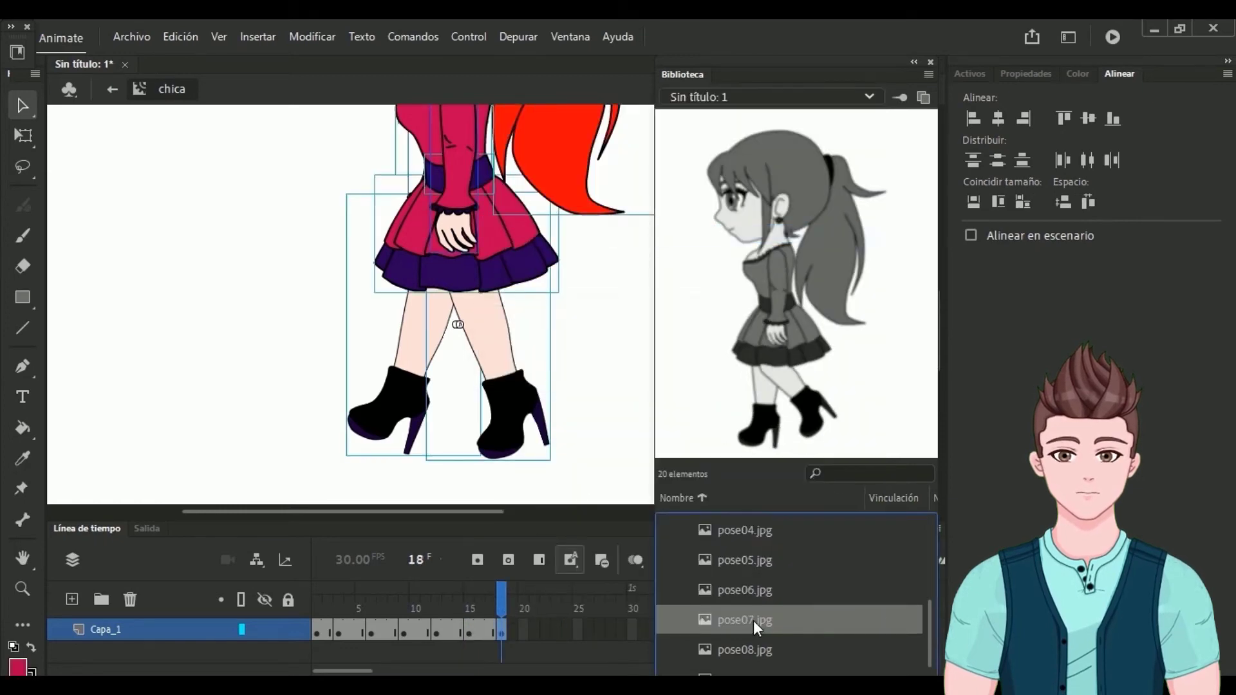
{"action": "scroll", "coordinate": [762, 612], "scroll_direction": "down", "scroll_amount": 1}
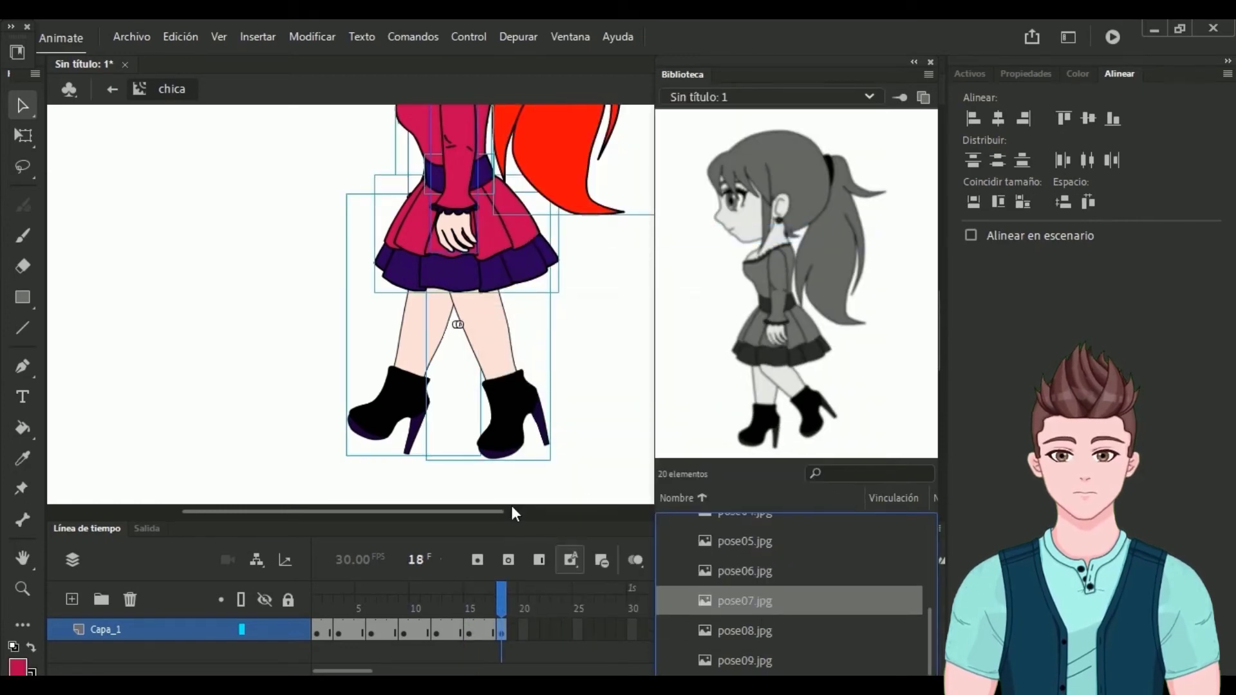
{"action": "left_click", "coordinate": [270, 376]}
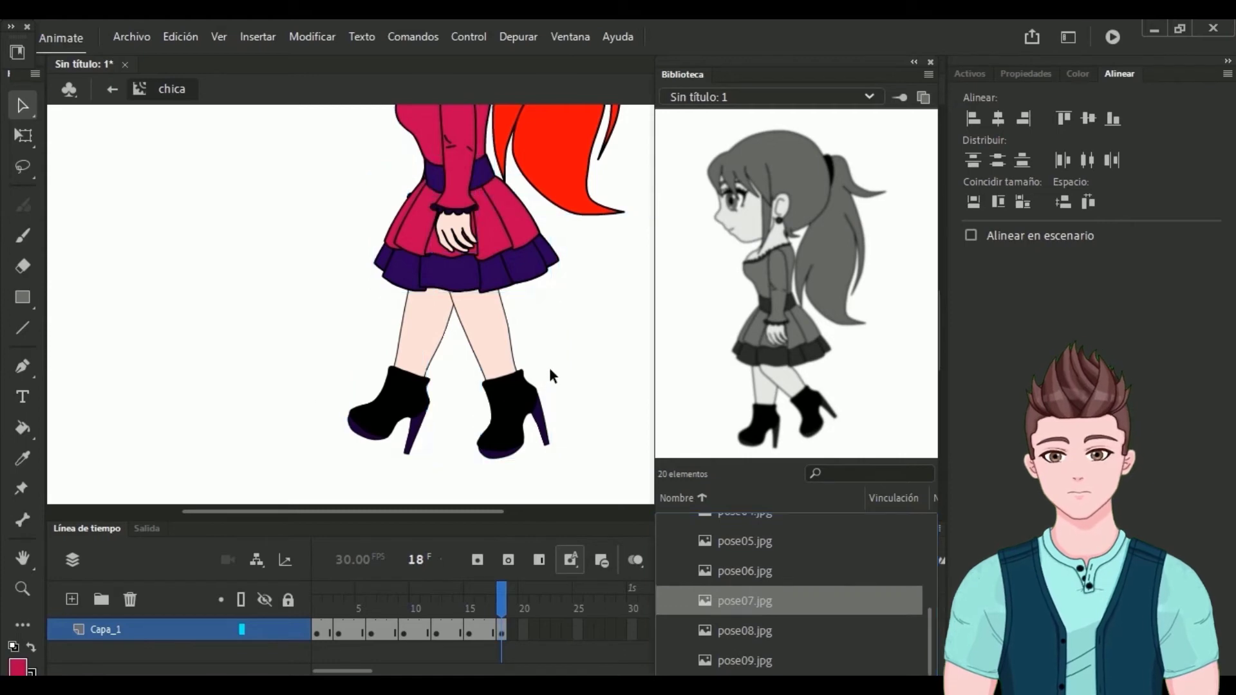
Step: Bend the trailing leg at frame 18 with Asset Warp, moving its knee forward and its ankle back per pose07.jpg
{"action": "left_click", "coordinate": [508, 347]}
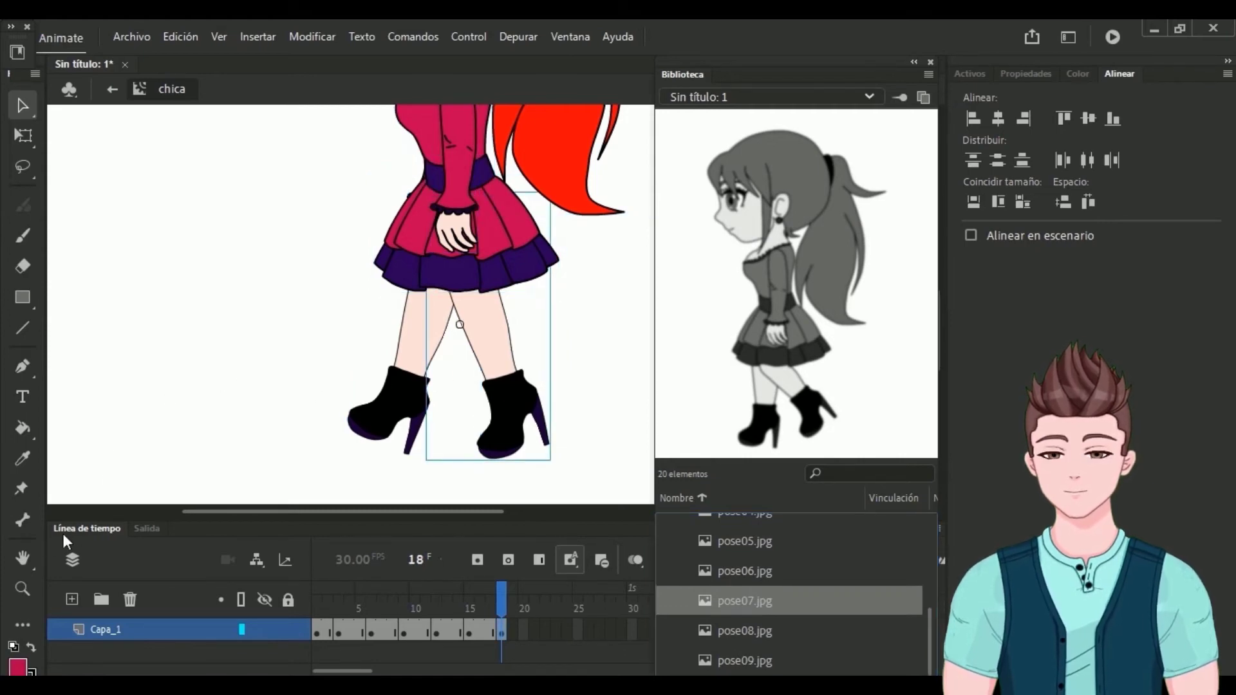
{"action": "left_click", "coordinate": [21, 491]}
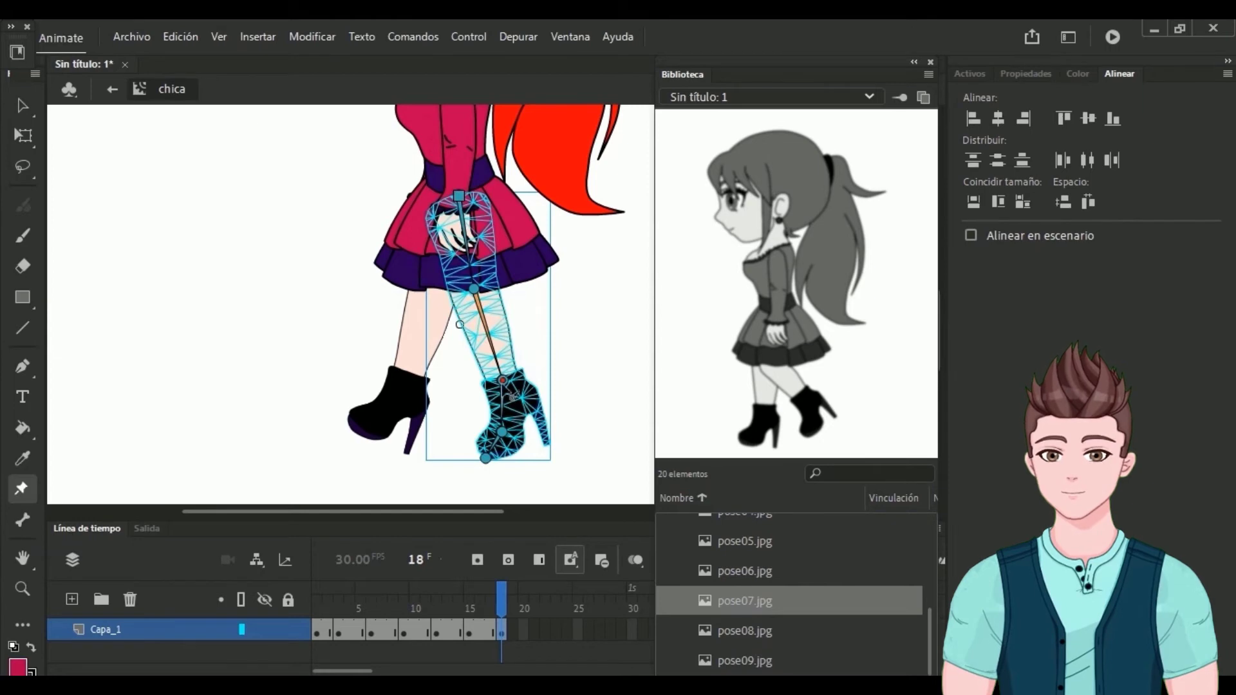
{"action": "left_click_drag", "start_coordinate": [512, 387], "coordinate": [549, 358]}
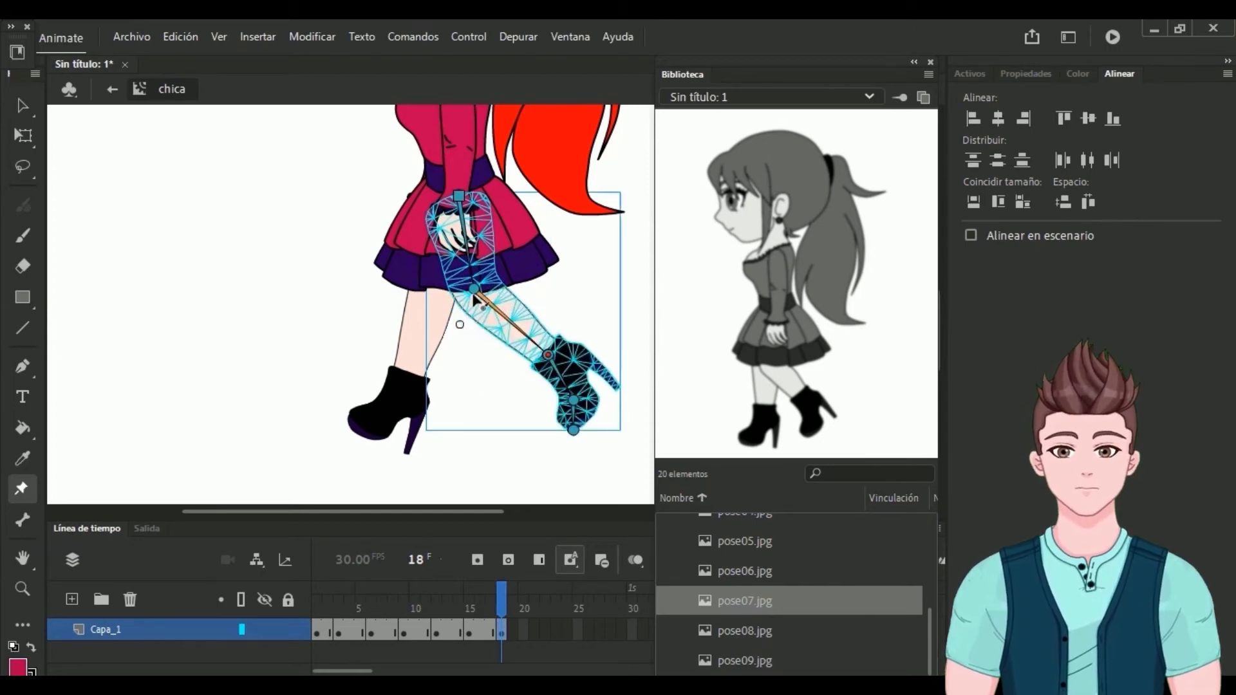
{"action": "left_click_drag", "start_coordinate": [474, 289], "coordinate": [454, 302]}
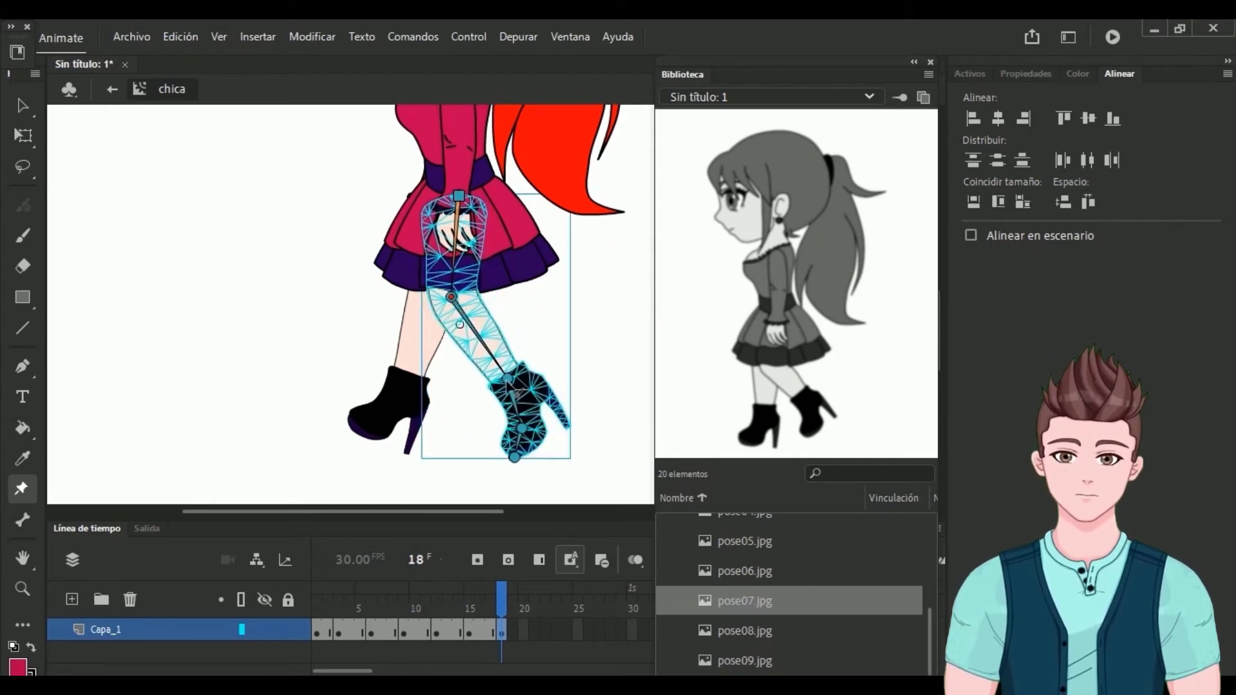
{"action": "left_click_drag", "start_coordinate": [510, 388], "coordinate": [519, 389]}
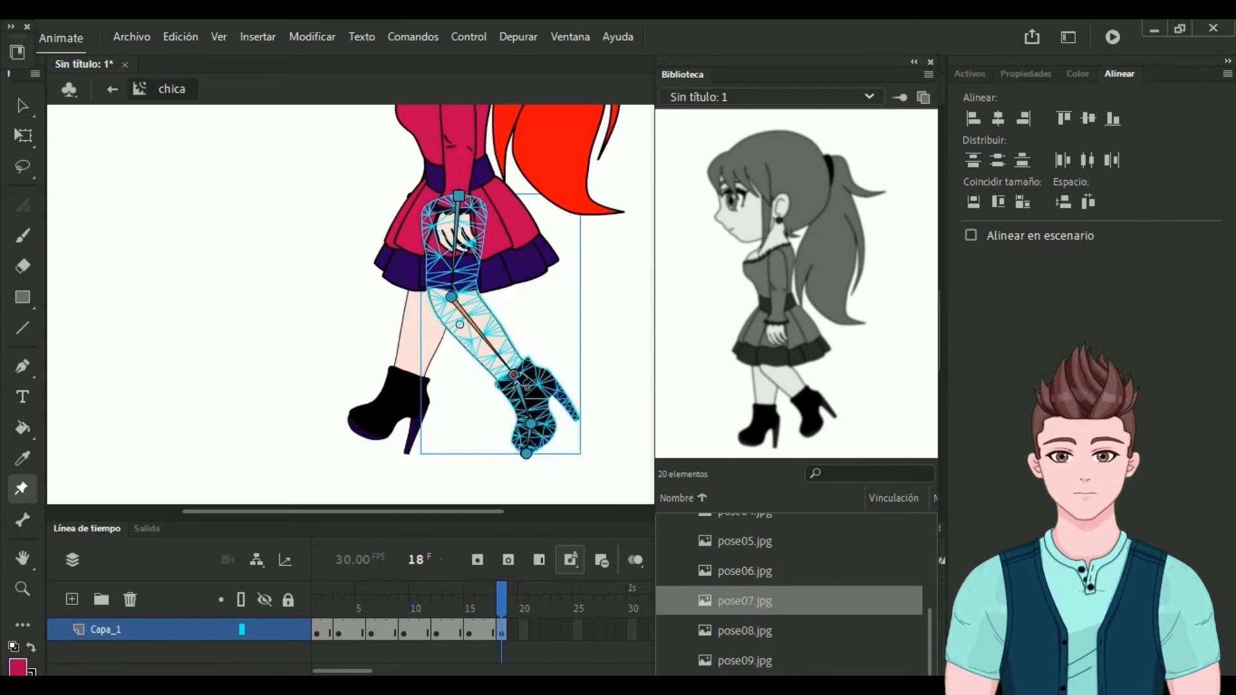
{"action": "left_click", "coordinate": [22, 105]}
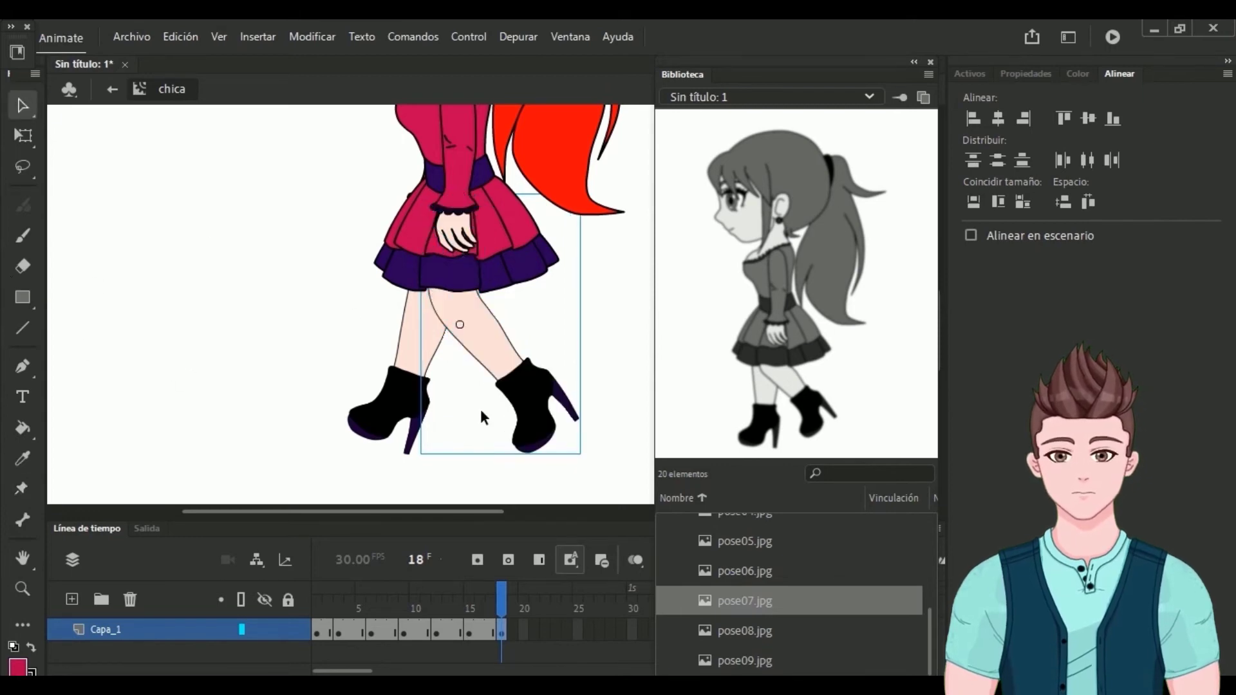
Step: Draw the leading leg back under the body at frame 18 with Asset Warp, adjusting its knee and ankle until the shin is nearly vertical
{"action": "left_click", "coordinate": [311, 391]}
{"action": "left_click", "coordinate": [415, 334]}
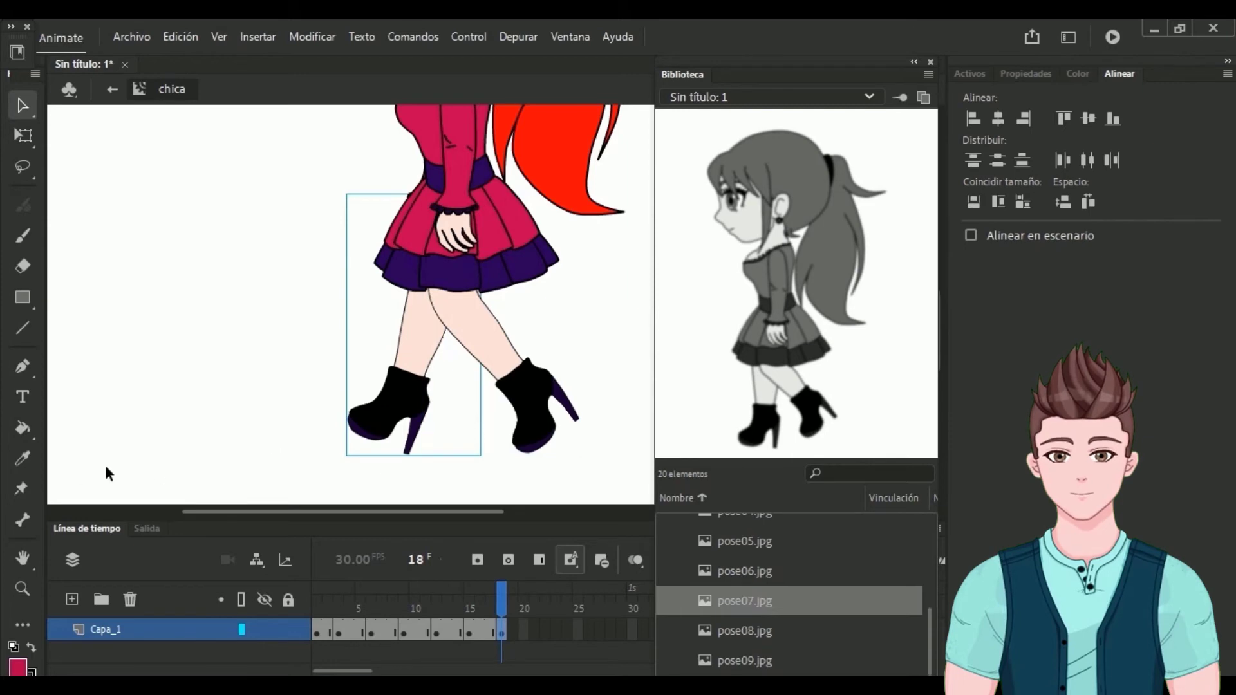
{"action": "left_click", "coordinate": [21, 489]}
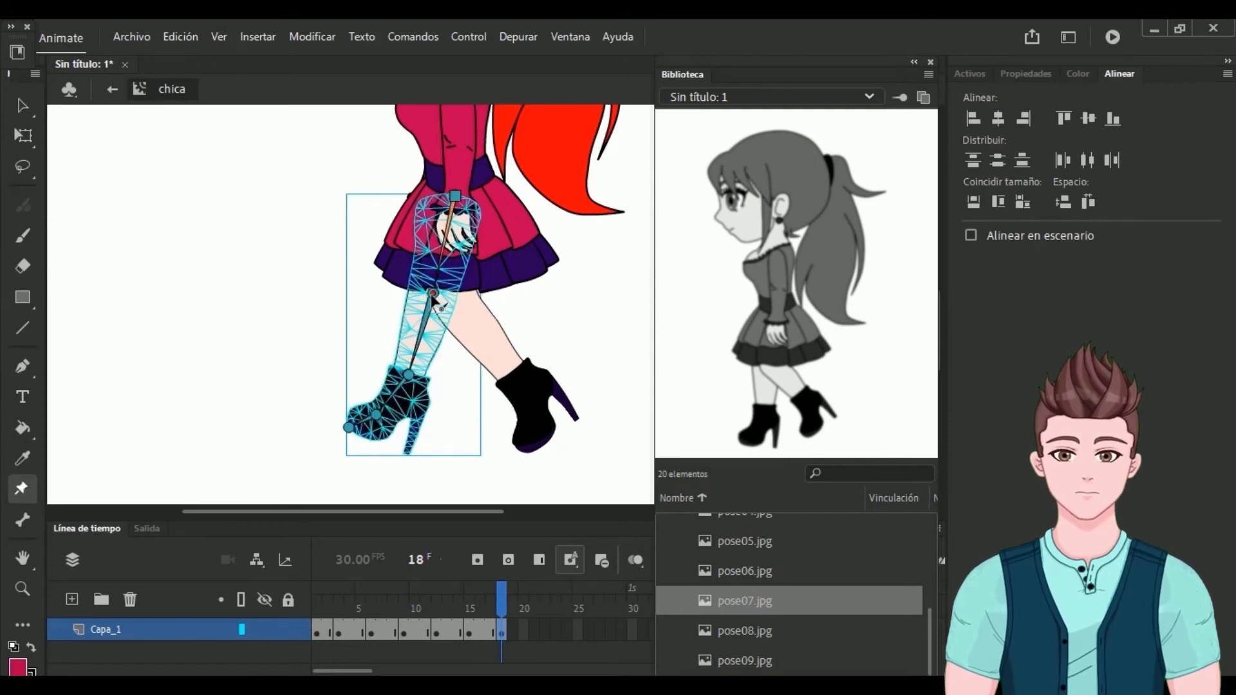
{"action": "left_click_drag", "start_coordinate": [434, 296], "coordinate": [450, 296]}
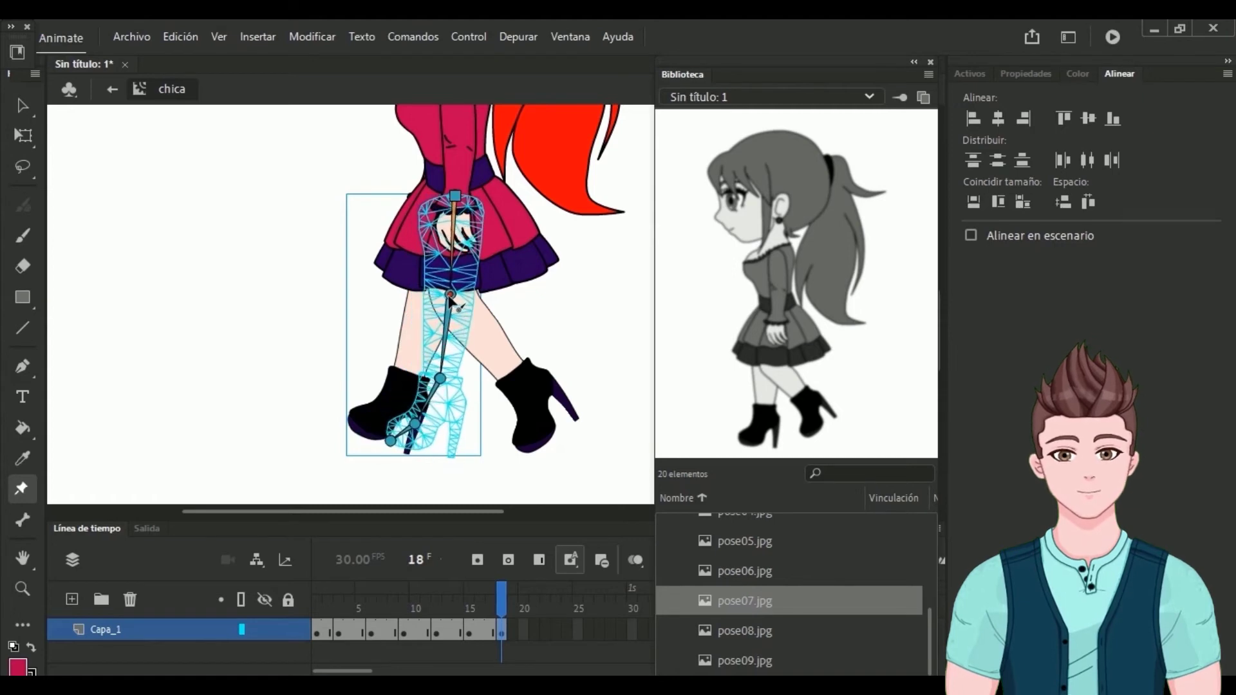
{"action": "left_click_drag", "start_coordinate": [443, 394], "coordinate": [454, 380]}
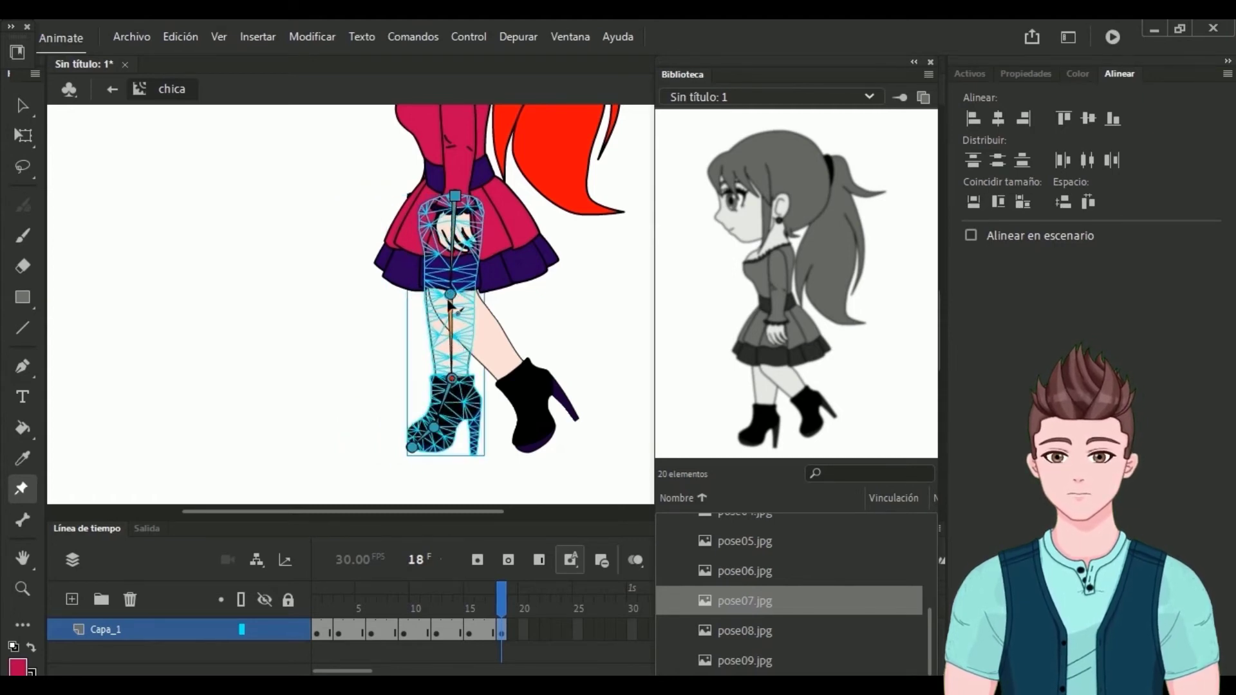
{"action": "left_click_drag", "start_coordinate": [450, 295], "coordinate": [437, 294]}
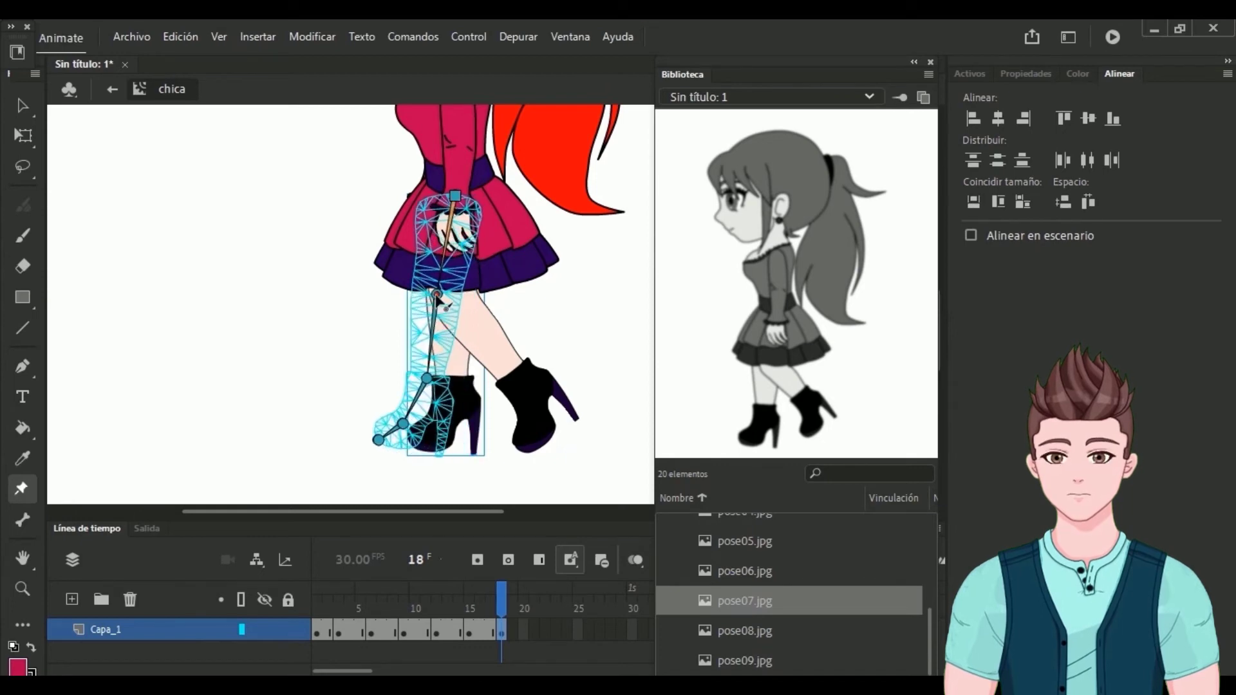
{"action": "left_click_drag", "start_coordinate": [430, 384], "coordinate": [431, 379]}
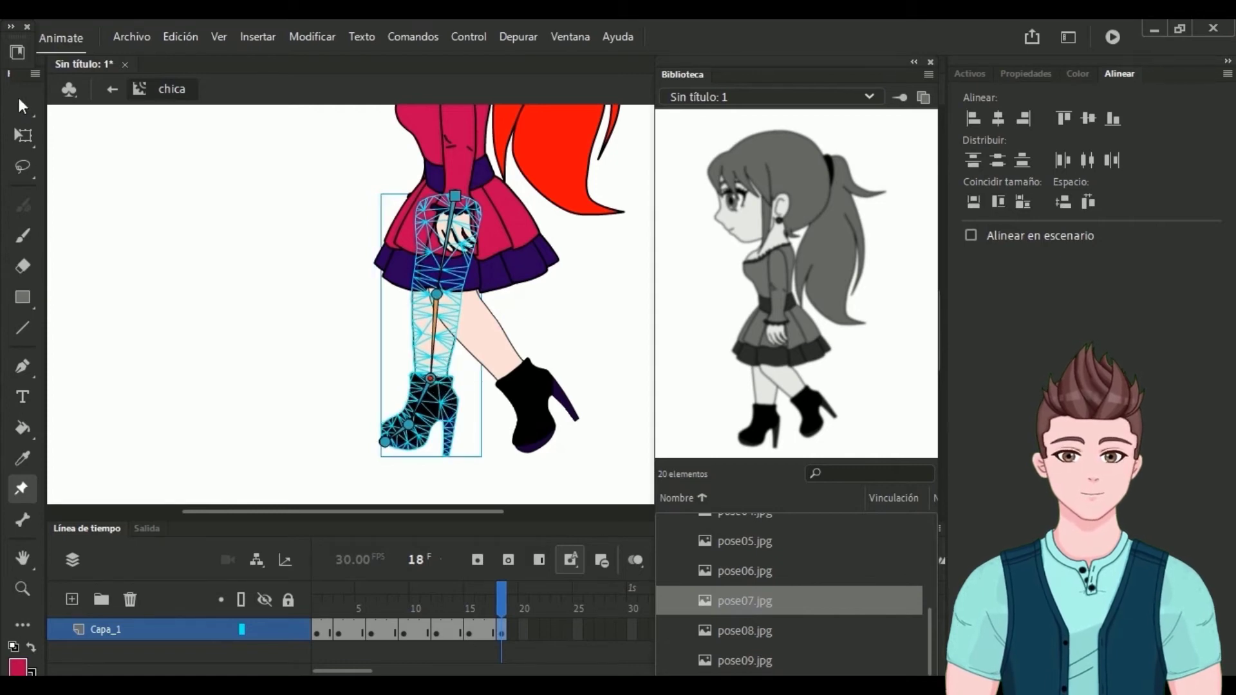
{"action": "key", "text": "v"}
Step: Refine the trailing leg at frame 18 with Asset Warp, moving its ankle slightly forward and up to lift the foot
{"action": "mouse_move", "coordinate": [501, 602]}
{"action": "left_mouse_down"}
{"action": "mouse_move", "coordinate": [327, 586]}
{"action": "mouse_move", "coordinate": [338, 599]}
{"action": "mouse_move", "coordinate": [417, 605]}
{"action": "mouse_move", "coordinate": [501, 598]}
{"action": "left_mouse_up"}
{"action": "left_click", "coordinate": [489, 349]}
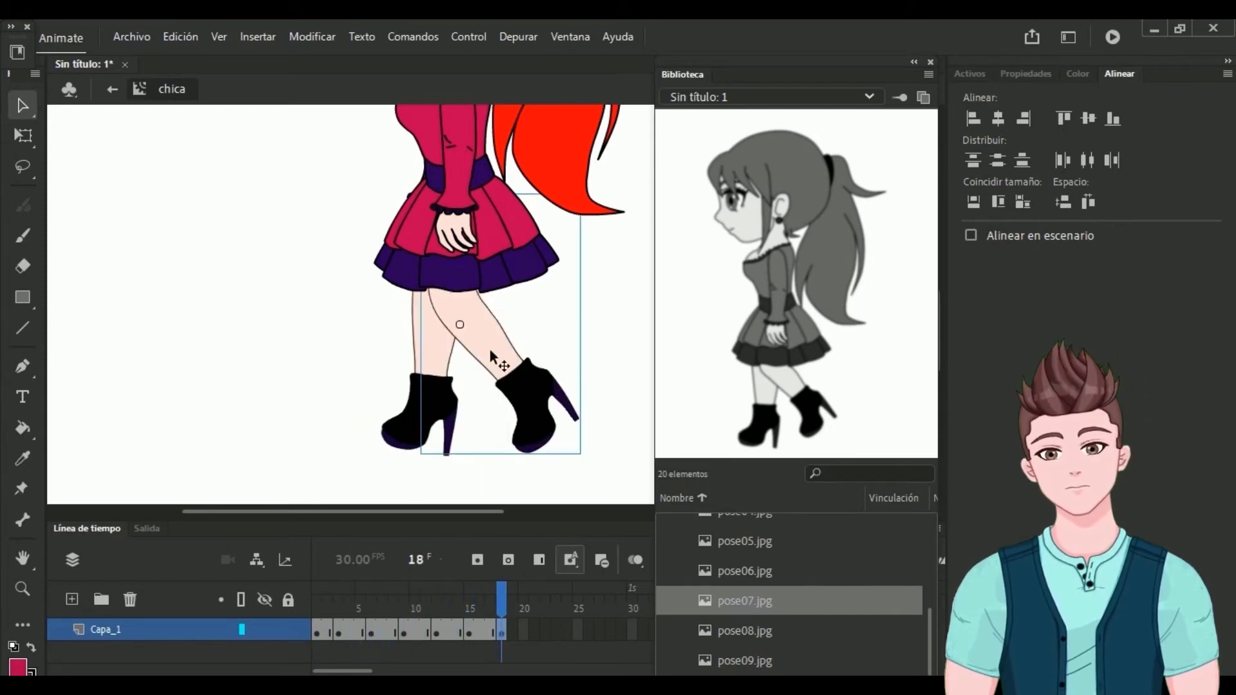
{"action": "left_click", "coordinate": [21, 488]}
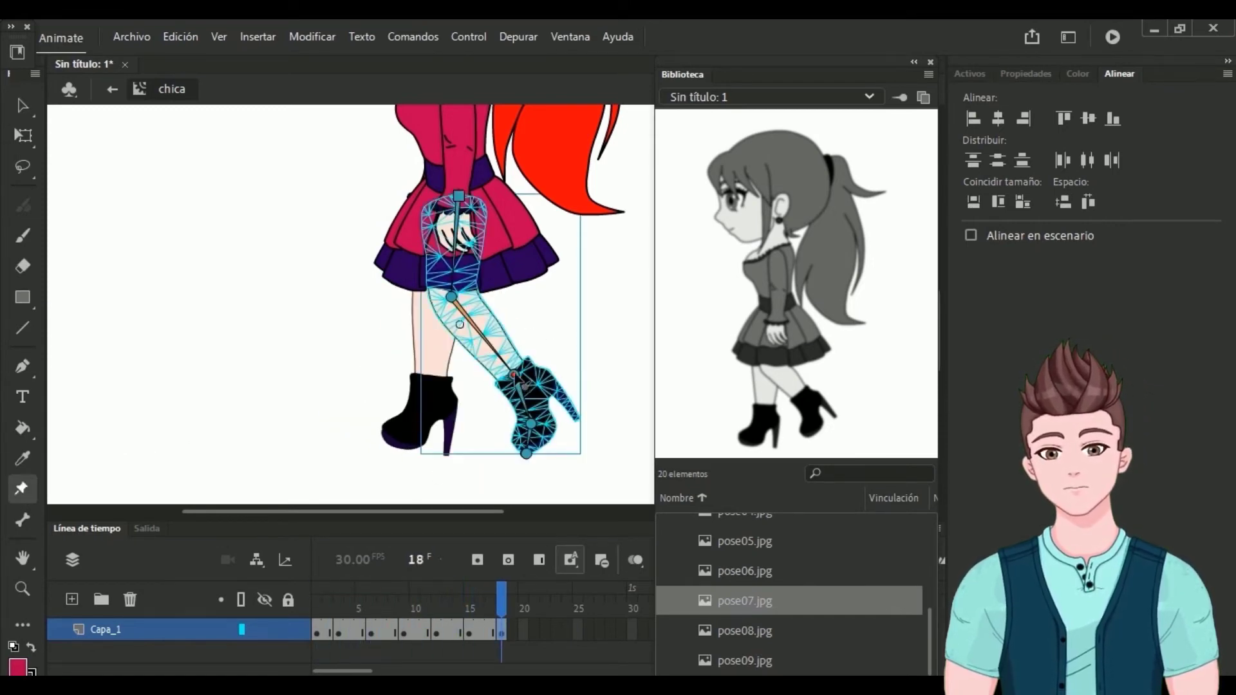
{"action": "left_click_drag", "start_coordinate": [513, 375], "coordinate": [502, 367]}
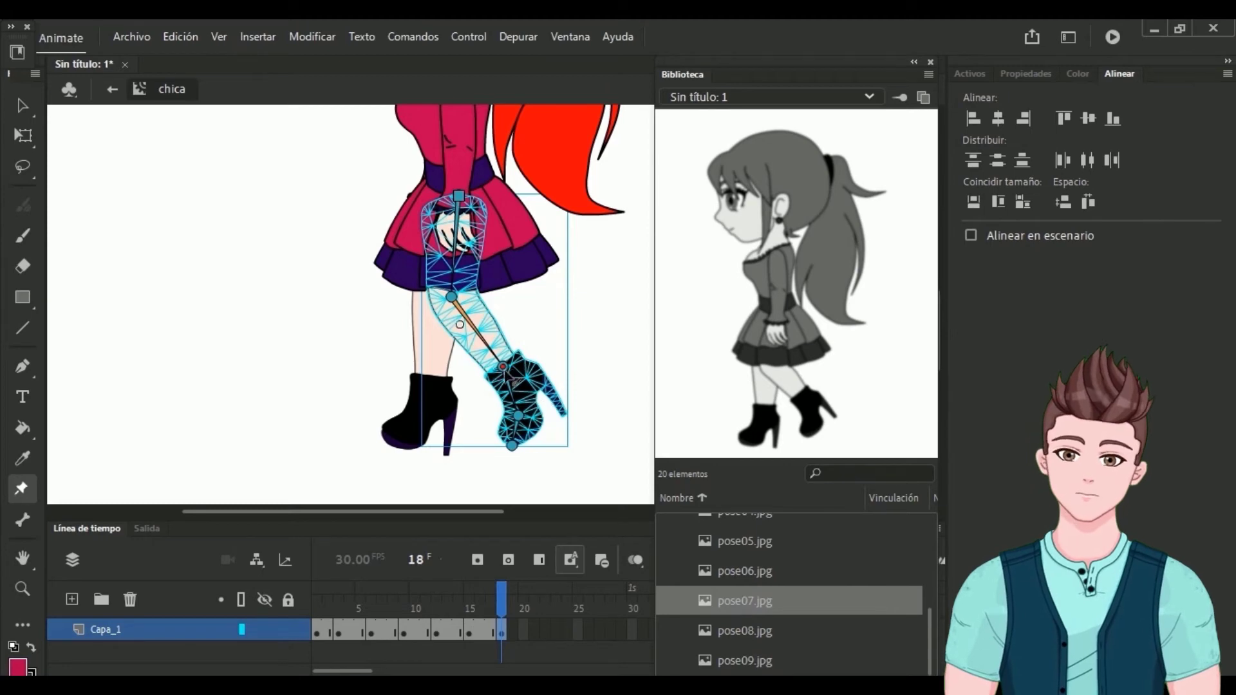
{"action": "left_click_drag", "start_coordinate": [503, 367], "coordinate": [497, 365]}
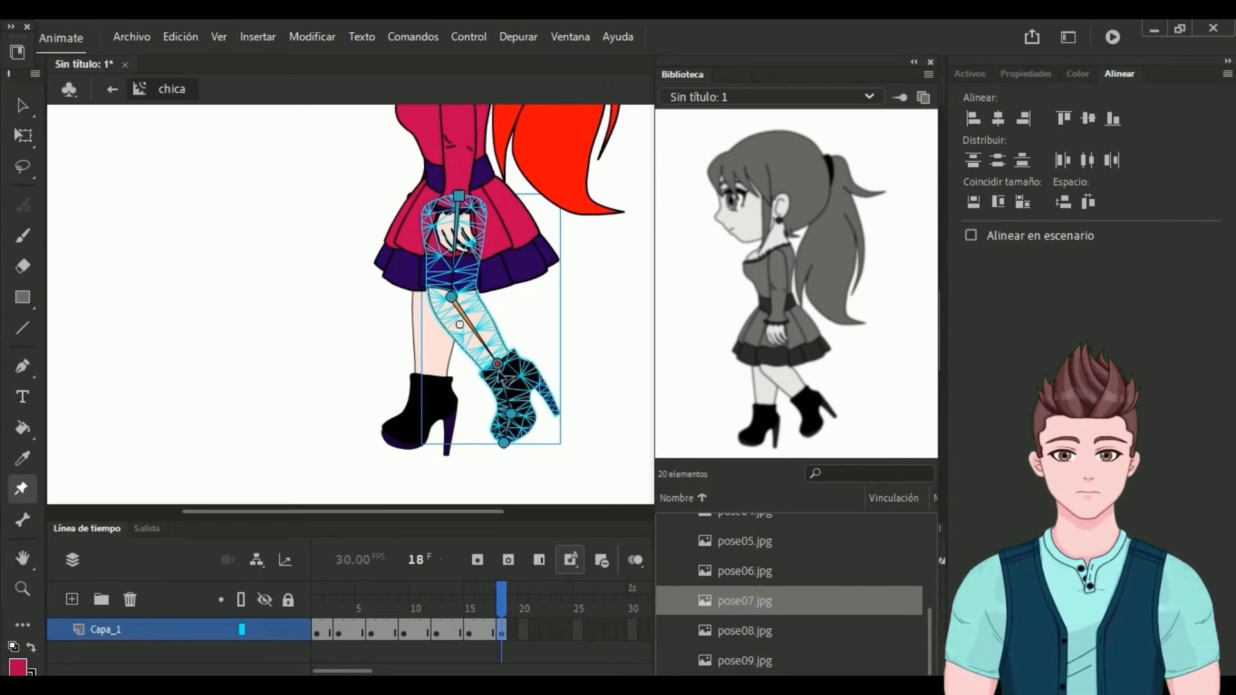
{"action": "mouse_move", "coordinate": [497, 584]}
{"action": "left_mouse_down"}
{"action": "mouse_move", "coordinate": [472, 584]}
{"action": "mouse_move", "coordinate": [505, 589]}
{"action": "left_mouse_up"}
Step: Insert a keyframe at frame 21 of Capa_1 and display pose08.jpg as the reference, leaving the character parts deselected
{"action": "left_click", "coordinate": [541, 634]}
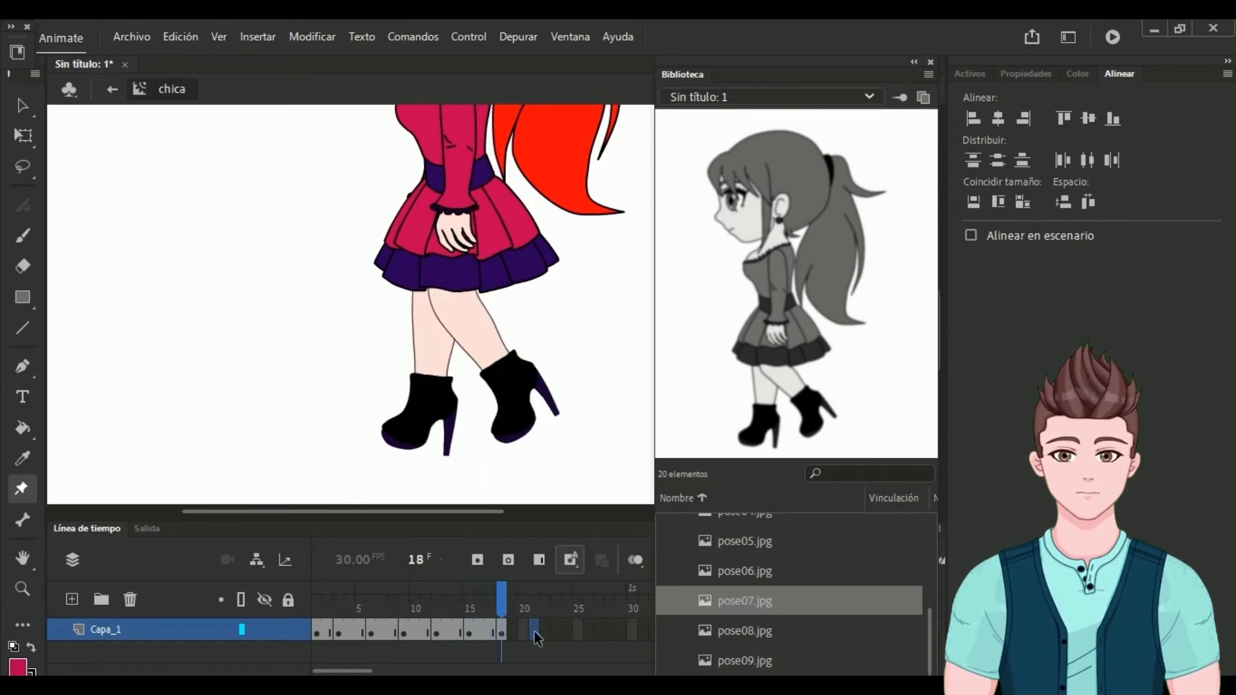
{"action": "right_click", "coordinate": [535, 633]}
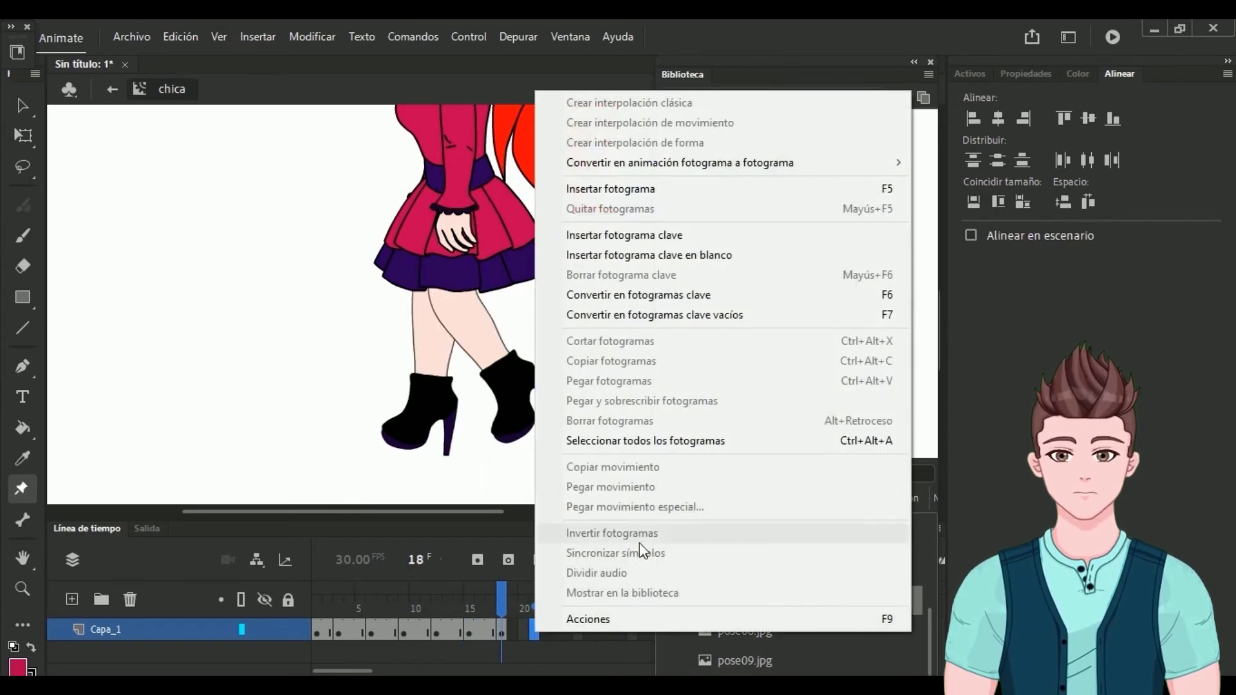
{"action": "left_click", "coordinate": [672, 238]}
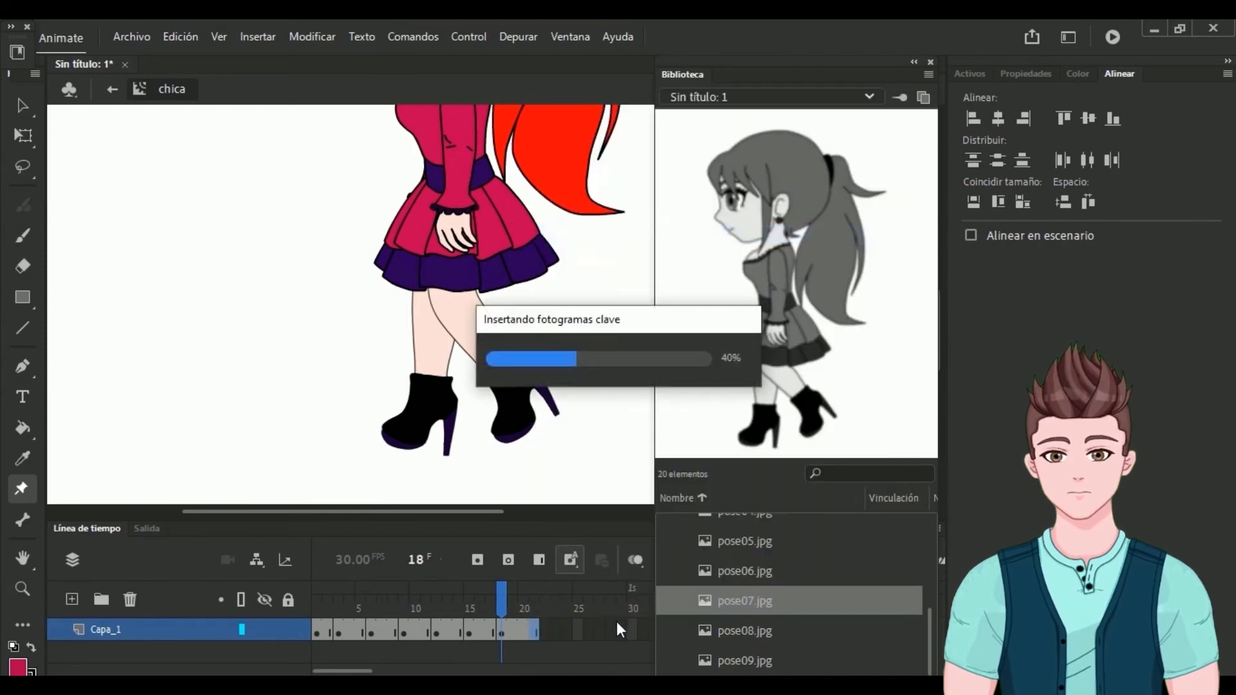
{"action": "left_click", "coordinate": [754, 627]}
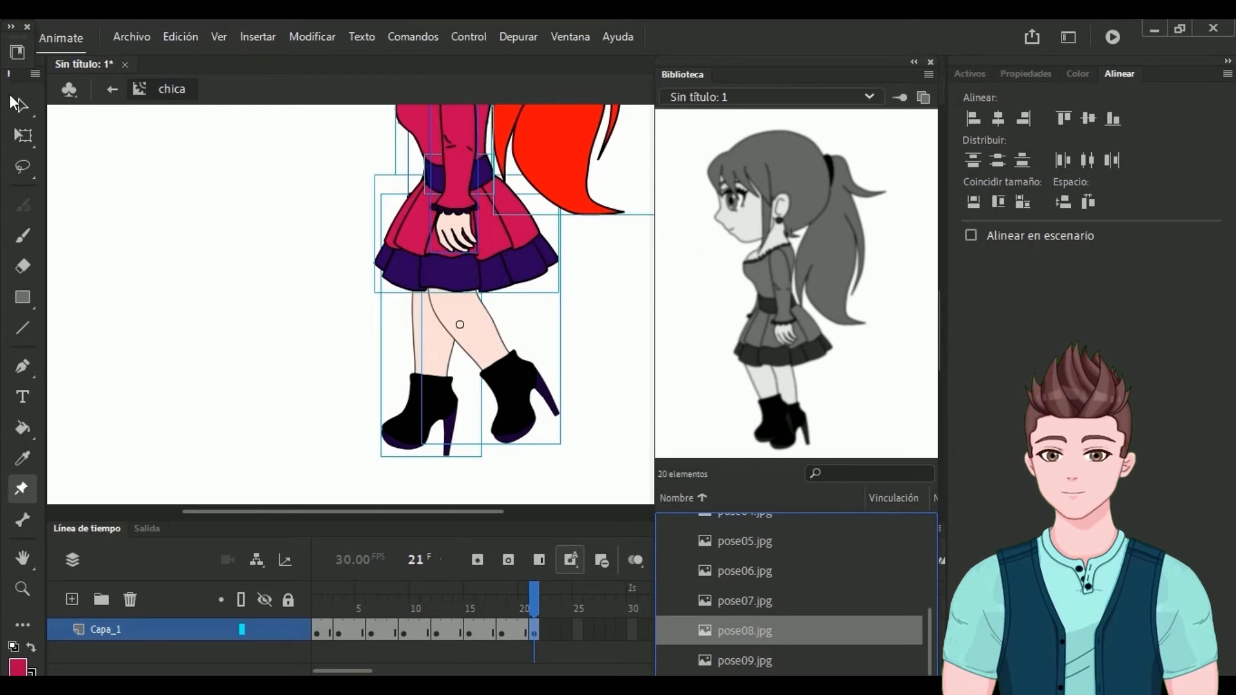
{"action": "left_click", "coordinate": [22, 105]}
{"action": "left_click", "coordinate": [606, 364]}
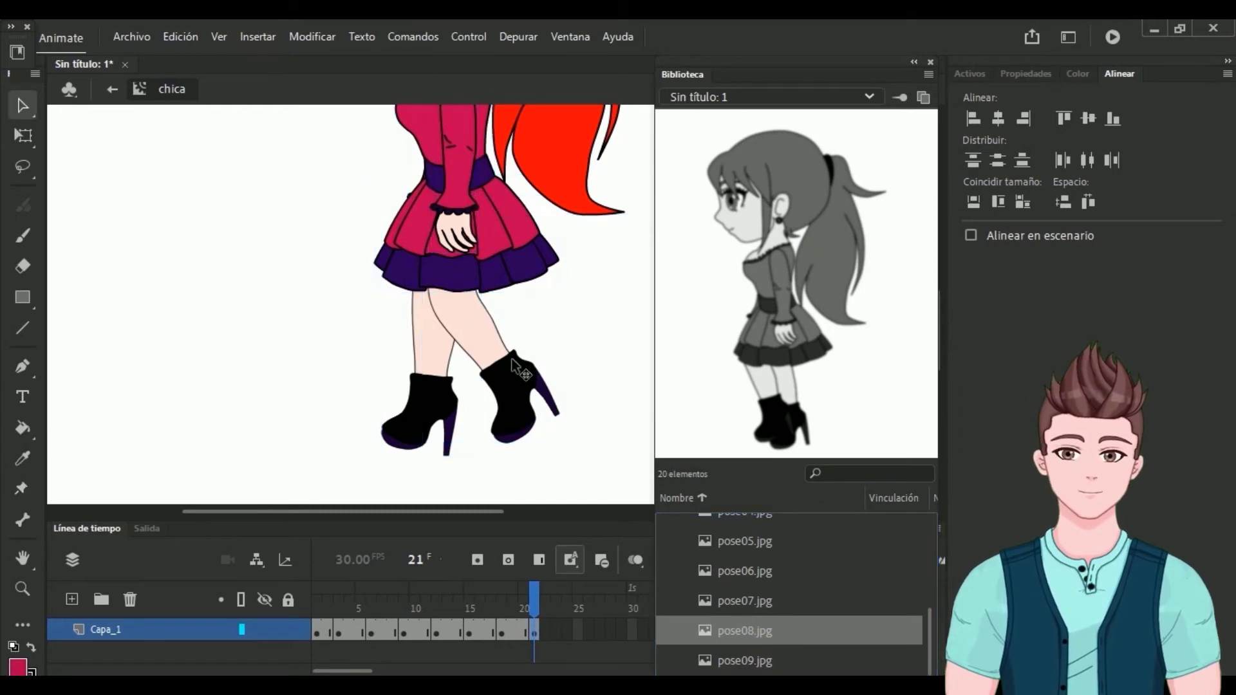
Step: Swing the trailing leg forward at frame 21 with Asset Warp, moving its ankle toward the other leg per pose08.jpg
{"action": "left_click", "coordinate": [507, 364]}
{"action": "left_click", "coordinate": [23, 489]}
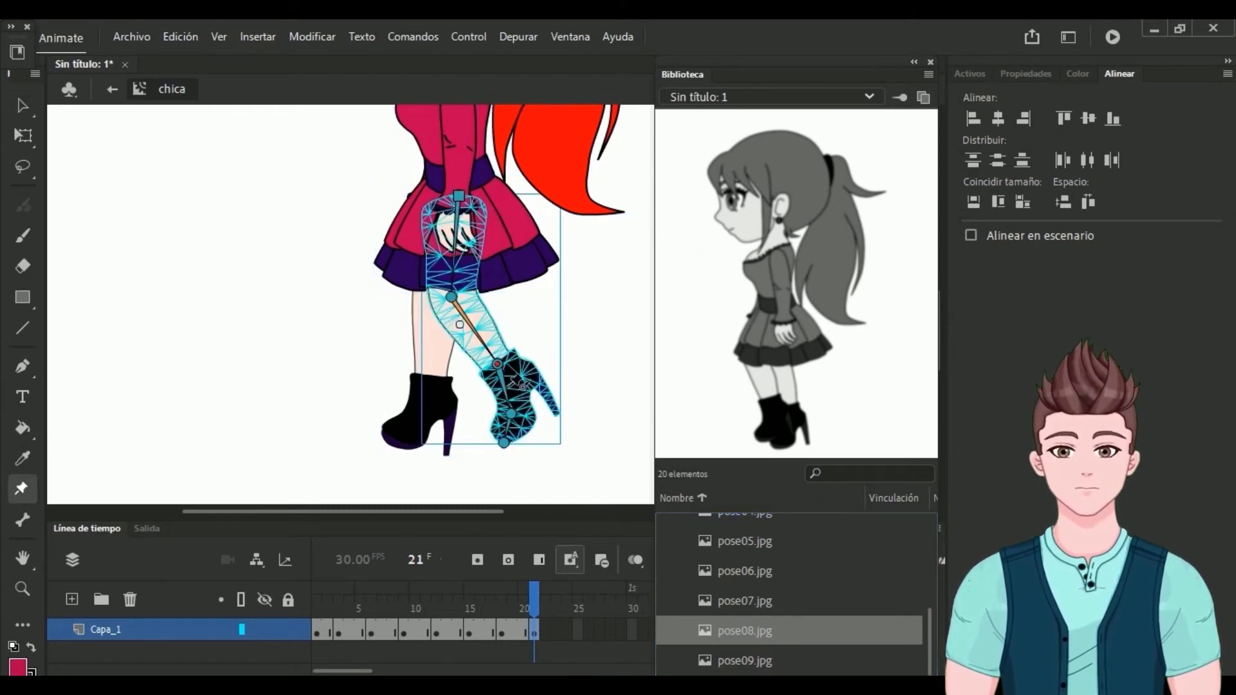
{"action": "left_click_drag", "start_coordinate": [508, 372], "coordinate": [469, 374]}
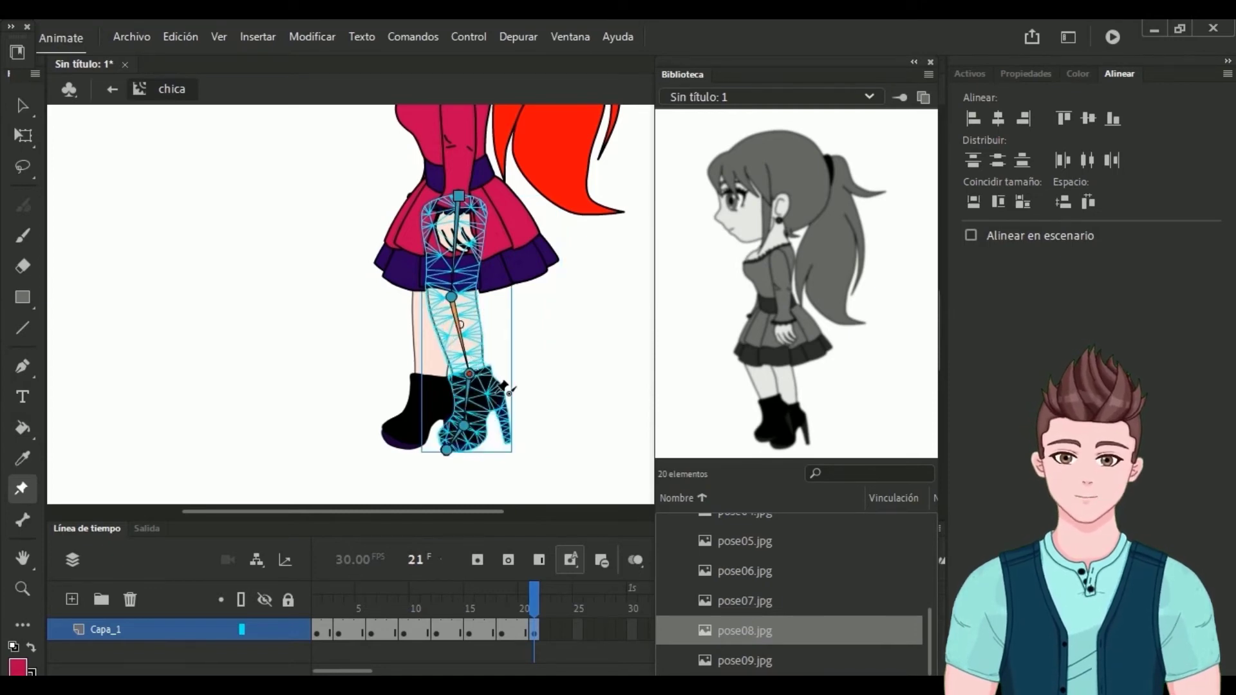
{"action": "left_click", "coordinate": [23, 105]}
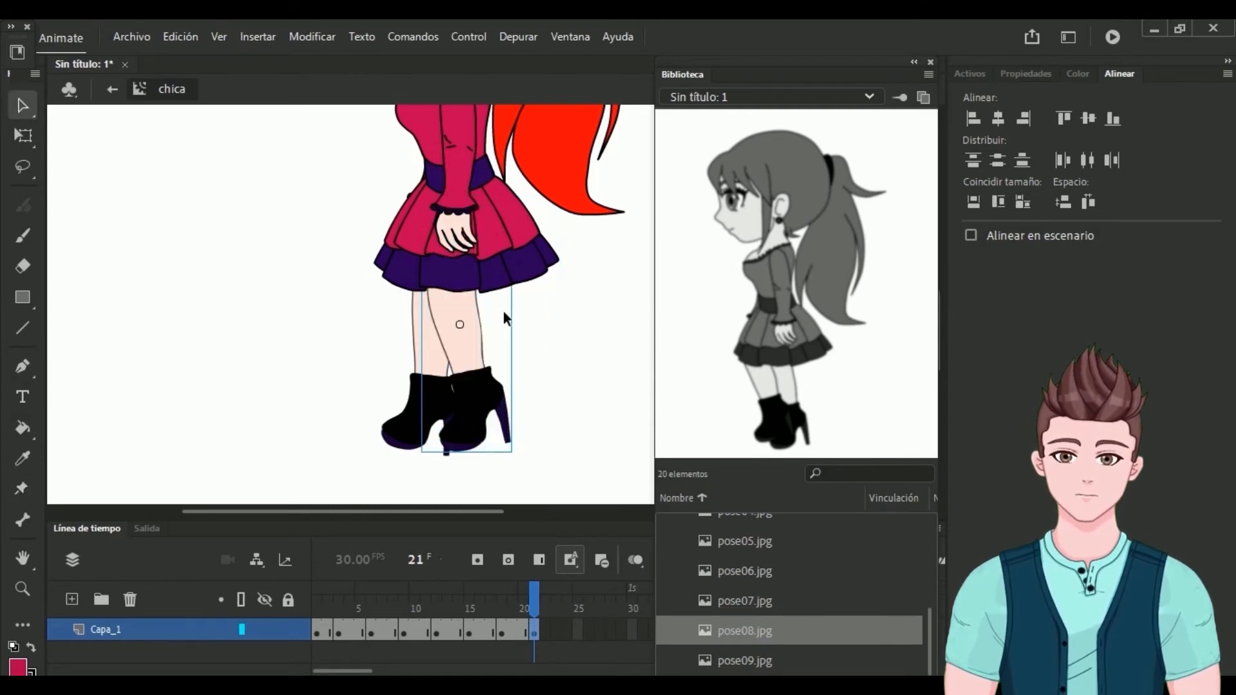
Step: Try bending the far leg at frame 21 with Asset Warp, moving its knee forward and its ankle back
{"action": "left_click", "coordinate": [427, 372]}
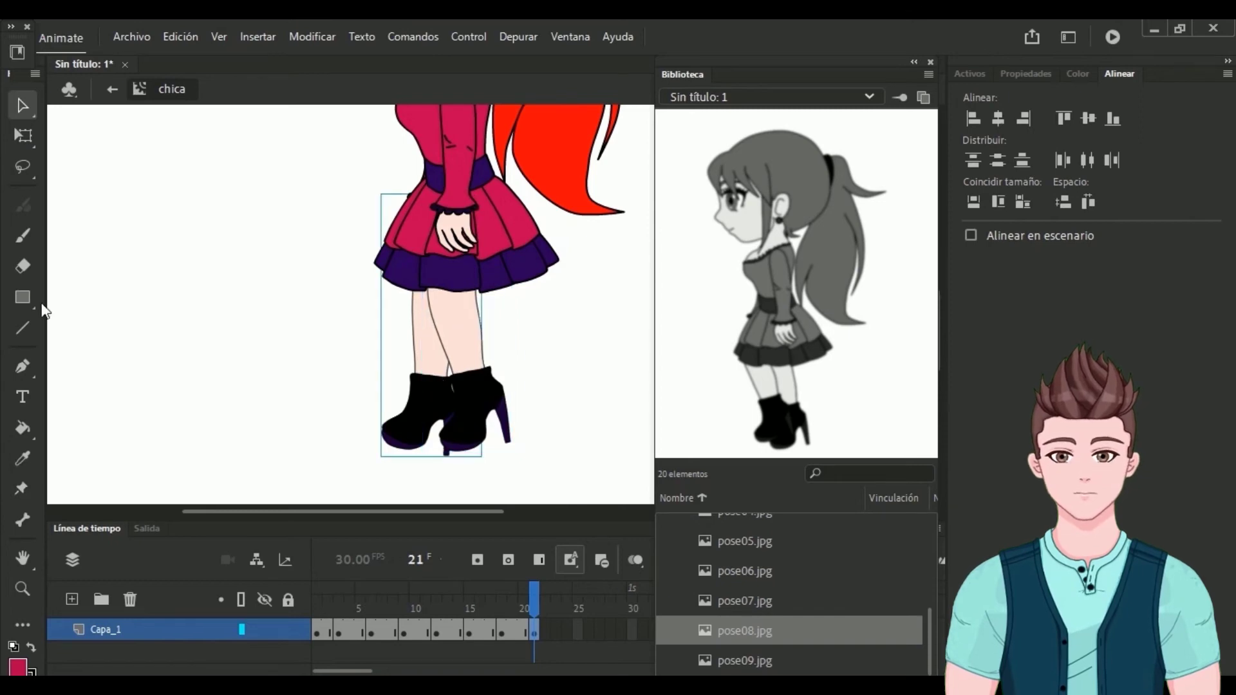
{"action": "left_click", "coordinate": [21, 487]}
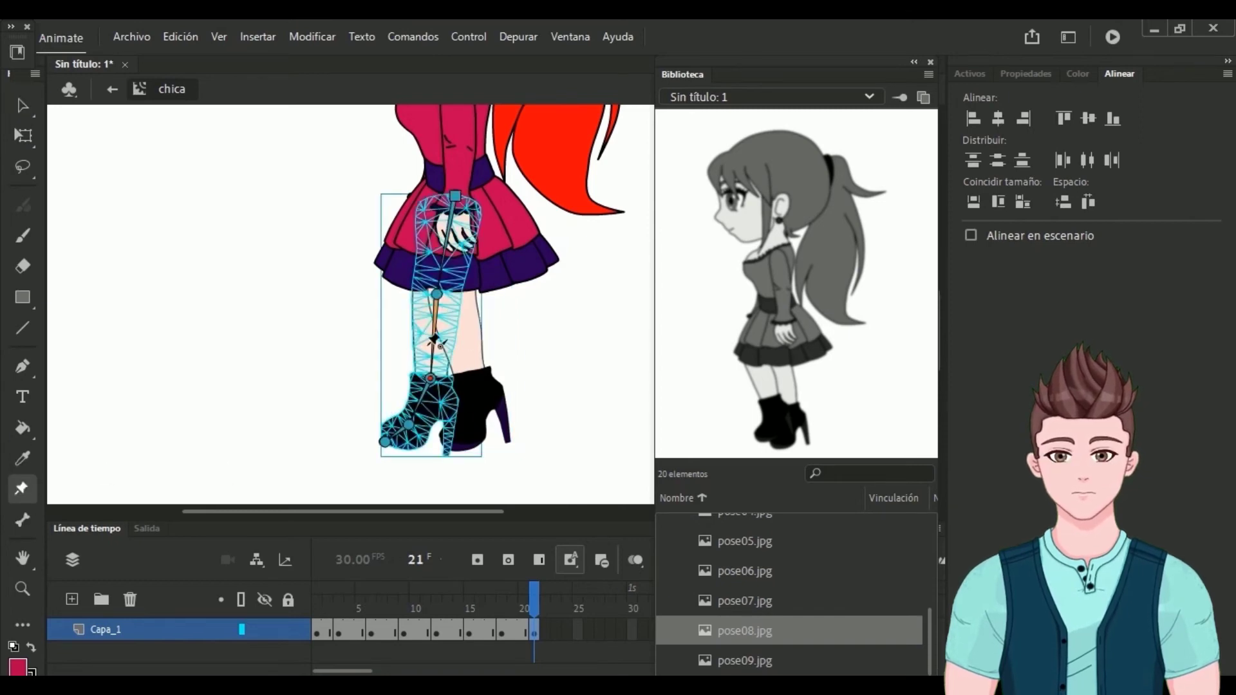
{"action": "left_click_drag", "start_coordinate": [431, 377], "coordinate": [451, 376]}
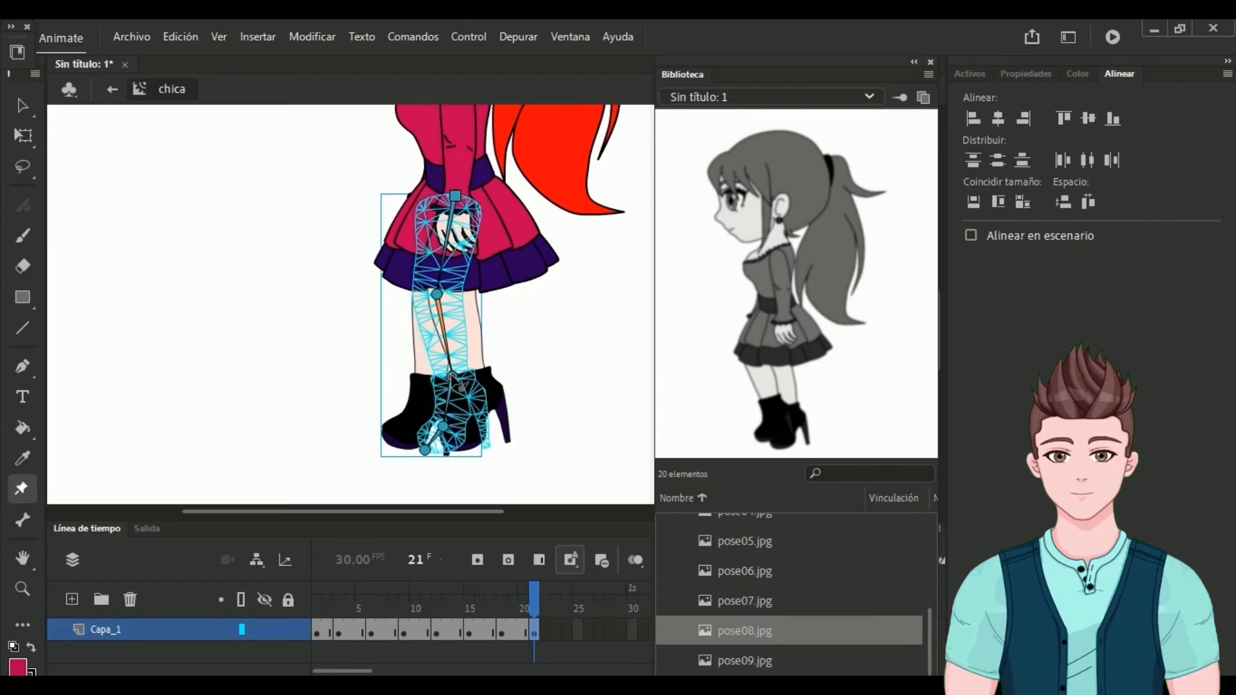
{"action": "left_click_drag", "start_coordinate": [437, 296], "coordinate": [413, 294]}
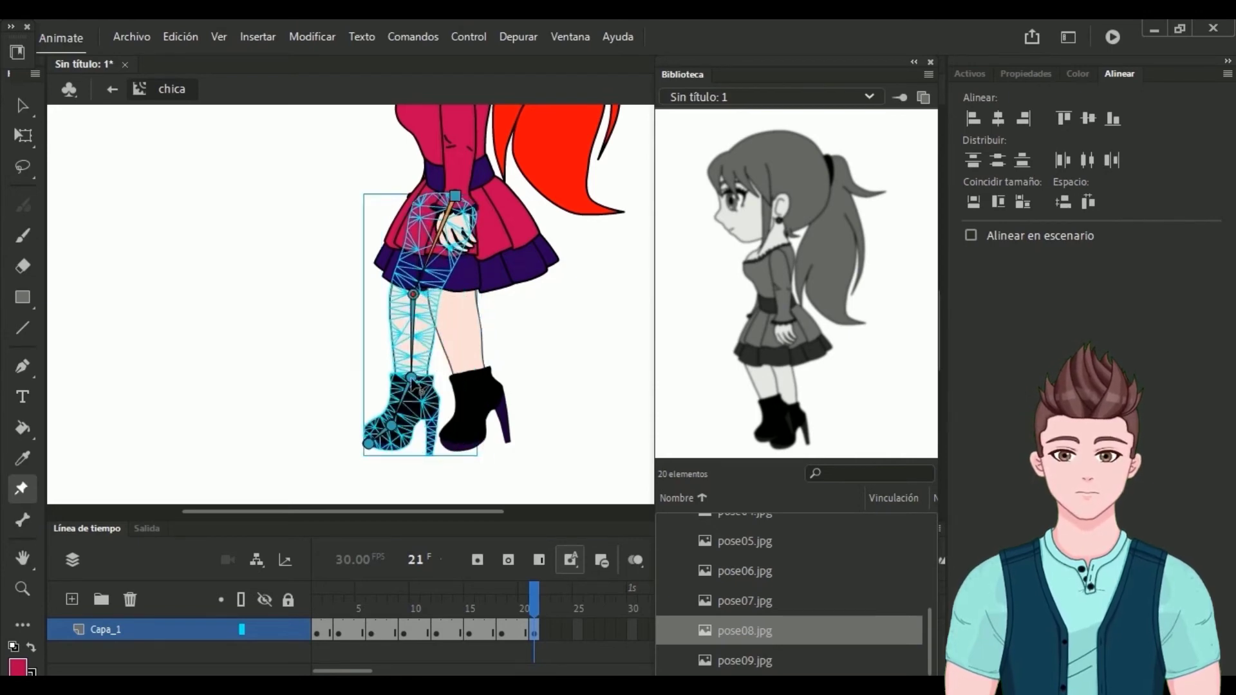
{"action": "left_click_drag", "start_coordinate": [413, 379], "coordinate": [441, 372]}
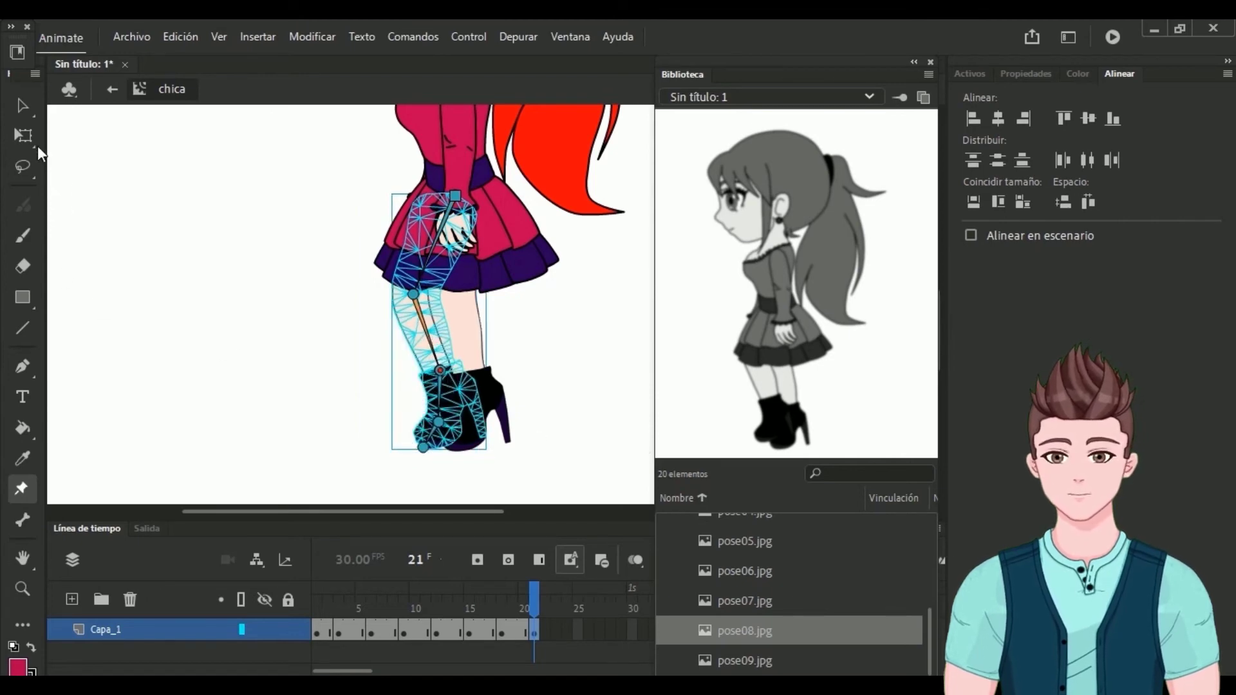
{"action": "left_click", "coordinate": [26, 108]}
{"action": "mouse_move", "coordinate": [531, 585]}
{"action": "left_mouse_down"}
{"action": "mouse_move", "coordinate": [484, 585]}
{"action": "mouse_move", "coordinate": [533, 592]}
{"action": "left_mouse_up"}
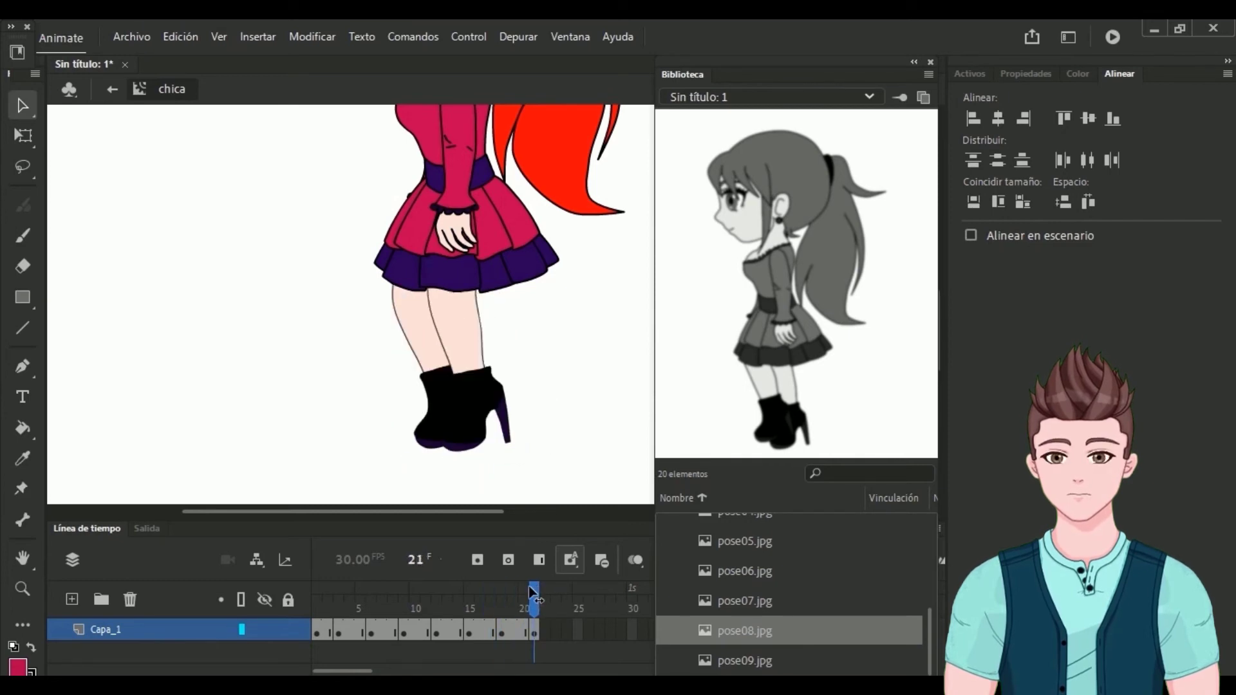
Step: Compare references pose07.jpg and pose08.jpg, and bend the near leg at frame 21 with Asset Warp, moving its knee and ankle forward
{"action": "left_click", "coordinate": [757, 599]}
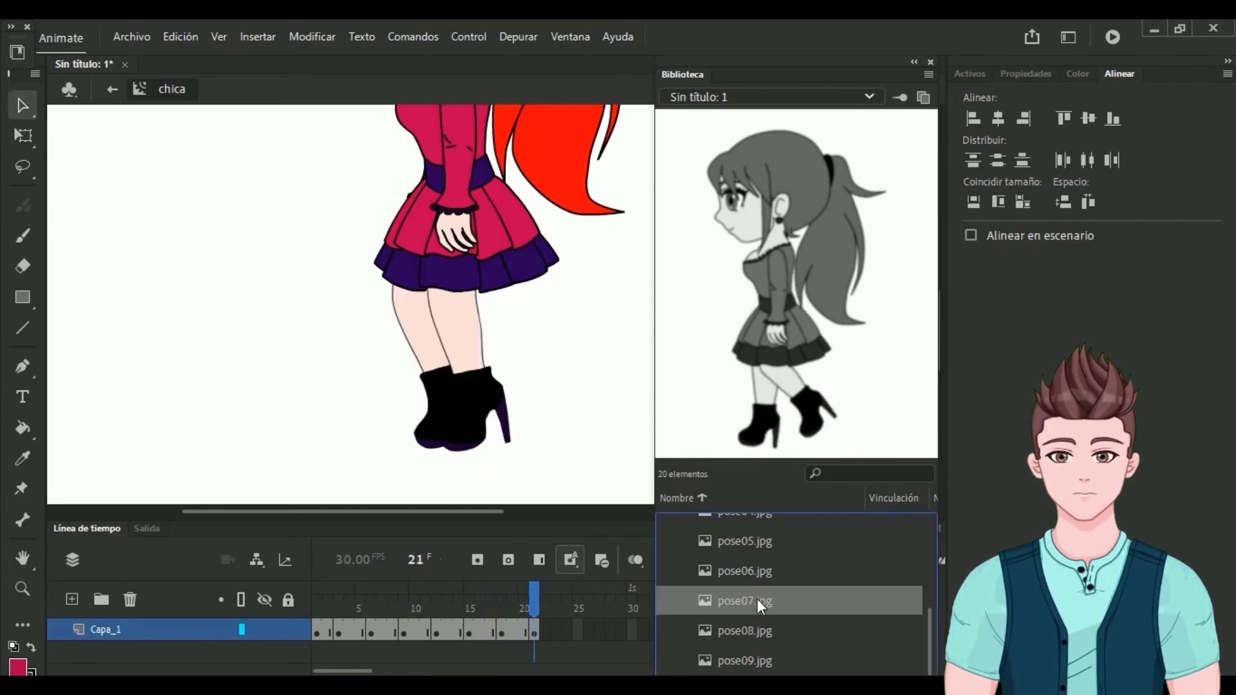
{"action": "left_click", "coordinate": [760, 635]}
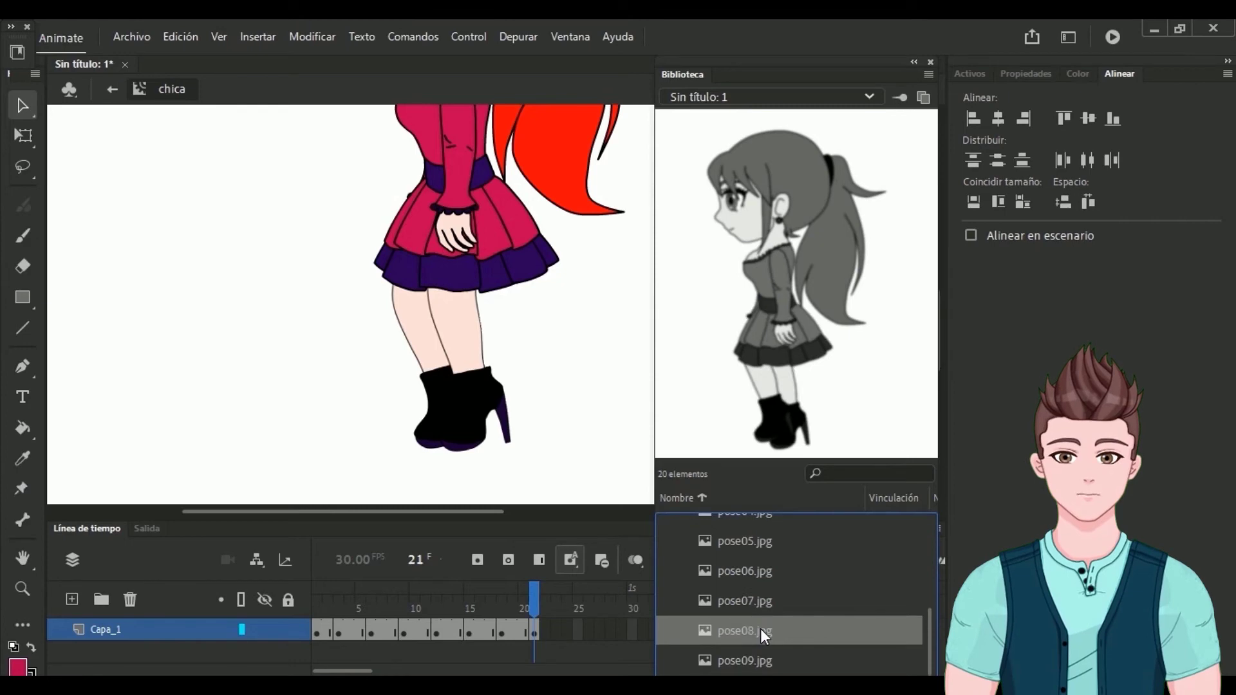
{"action": "left_click", "coordinate": [468, 334]}
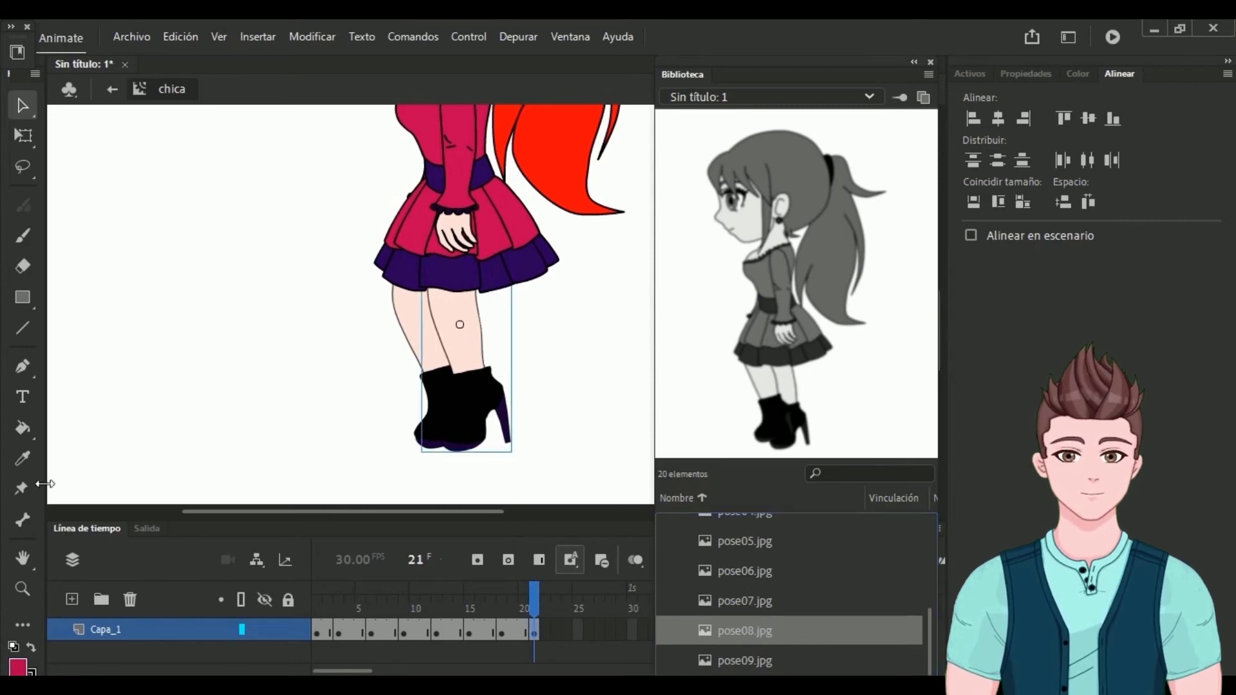
{"action": "left_click", "coordinate": [21, 488]}
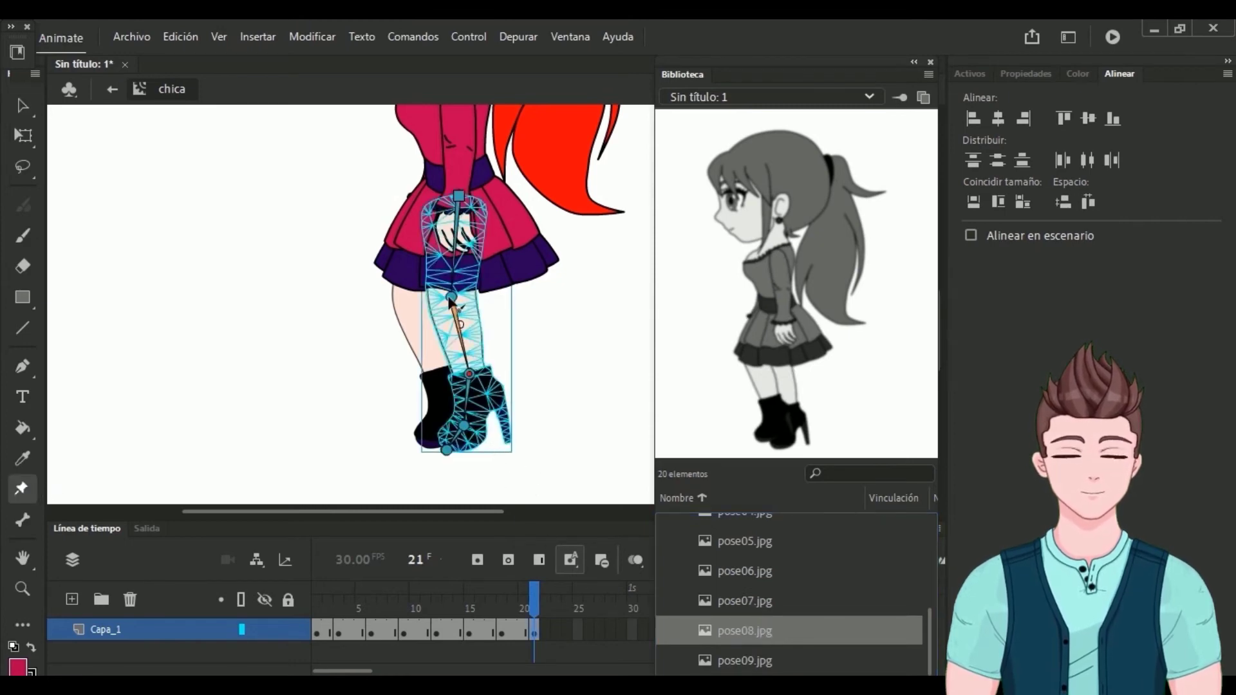
{"action": "left_click_drag", "start_coordinate": [451, 296], "coordinate": [407, 293]}
{"action": "left_click_drag", "start_coordinate": [394, 374], "coordinate": [434, 370]}
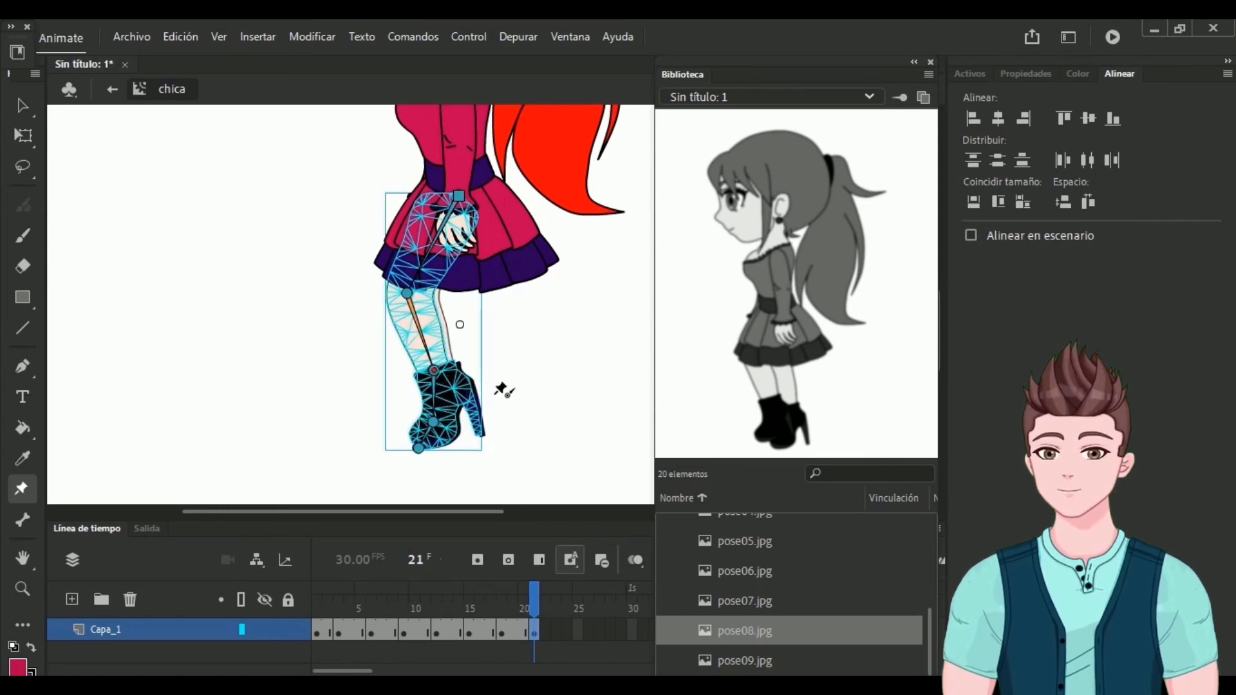
{"action": "left_click", "coordinate": [22, 106]}
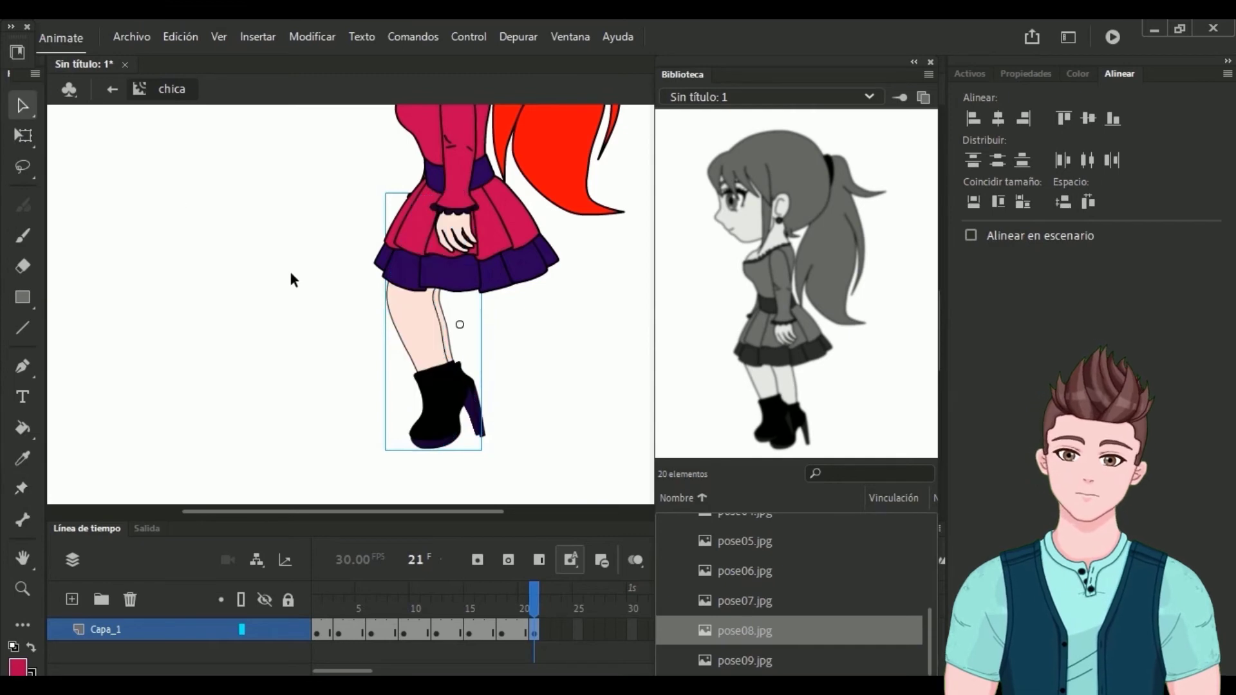
Step: Straighten the far leg at frame 21 with Asset Warp, moving its knee back and setting its ankle slightly behind the near boot
{"action": "left_click", "coordinate": [447, 327]}
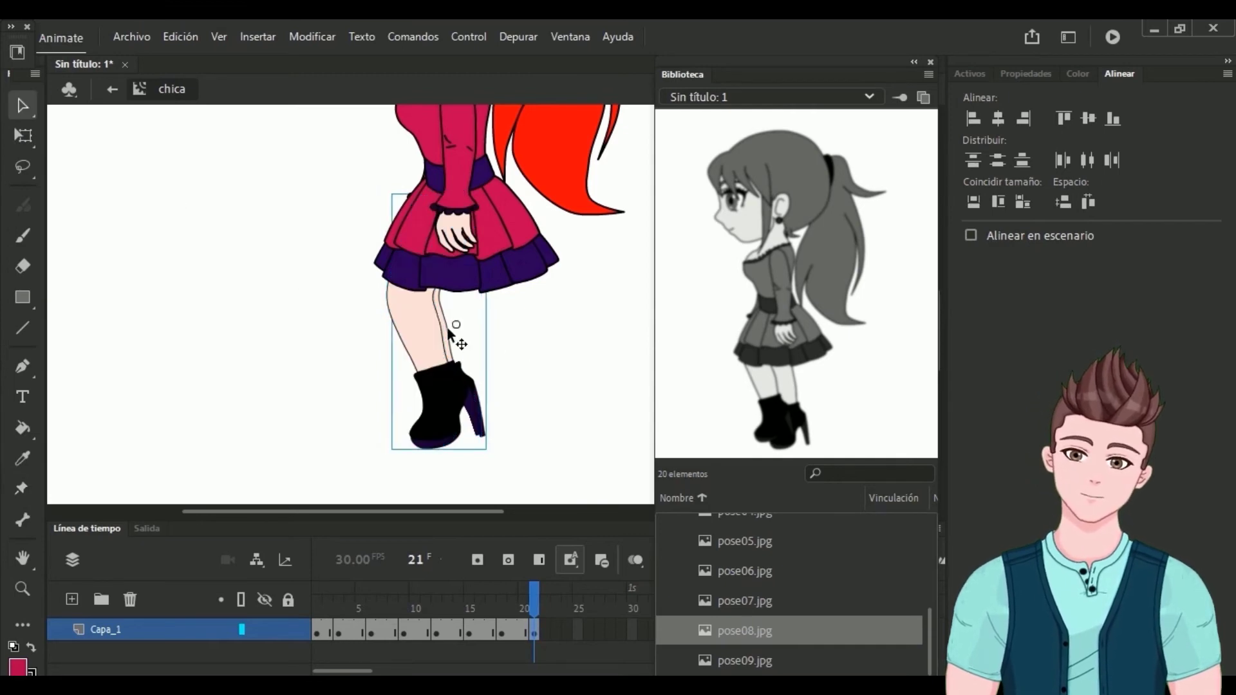
{"action": "left_click", "coordinate": [22, 489]}
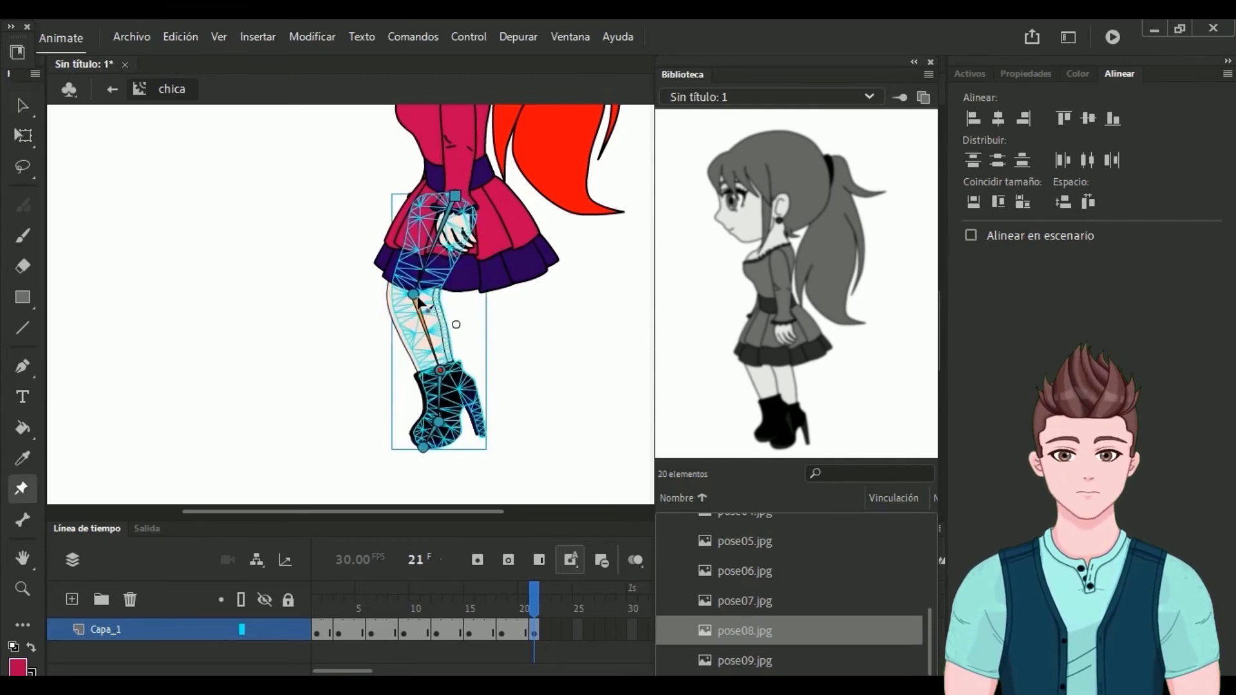
{"action": "left_click_drag", "start_coordinate": [415, 296], "coordinate": [456, 295]}
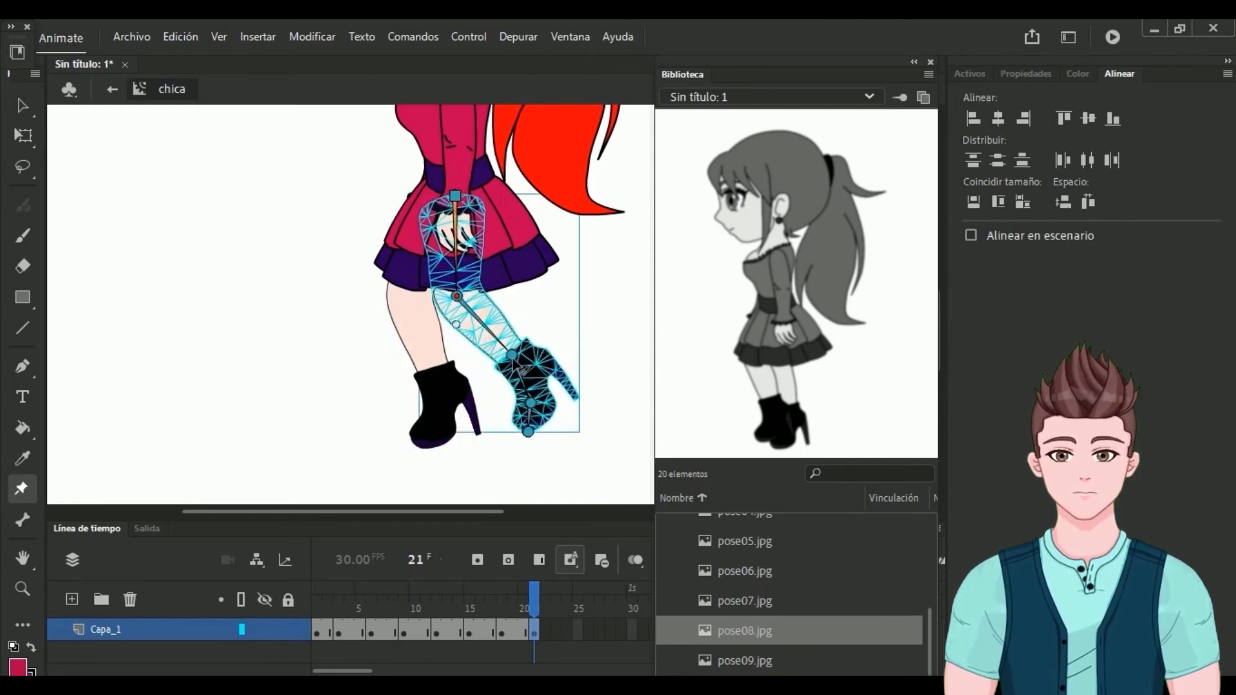
{"action": "left_click_drag", "start_coordinate": [513, 356], "coordinate": [481, 387]}
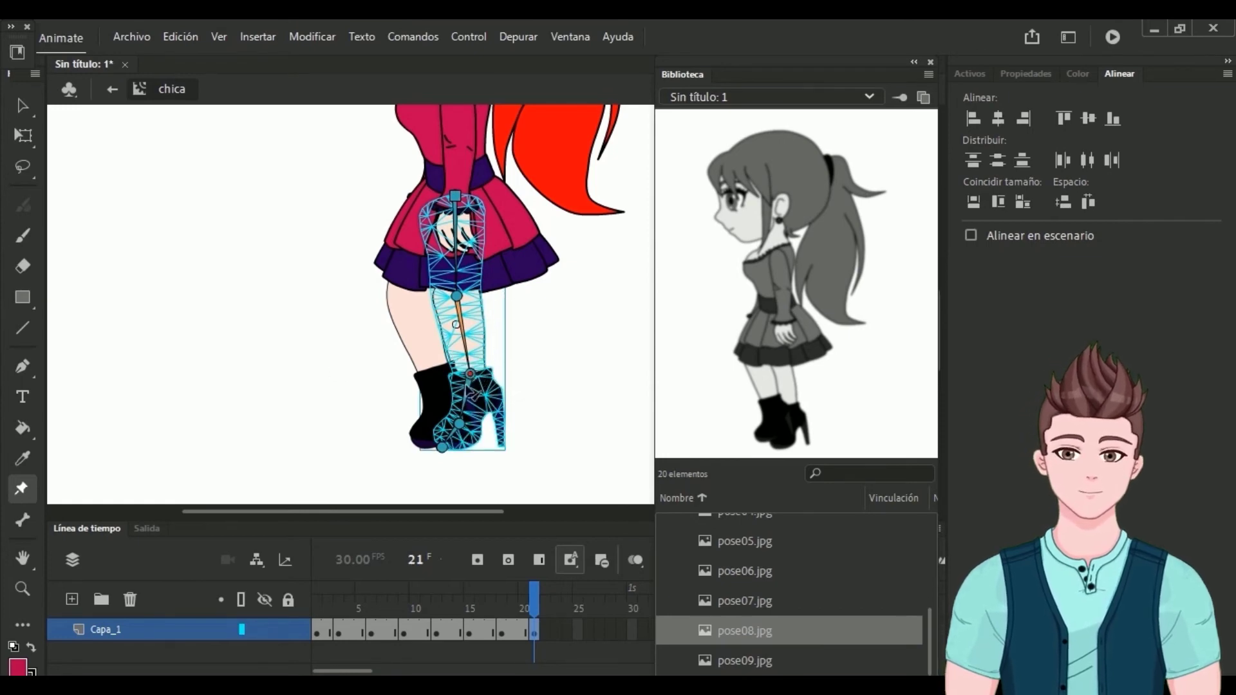
{"action": "left_click_drag", "start_coordinate": [471, 376], "coordinate": [477, 384]}
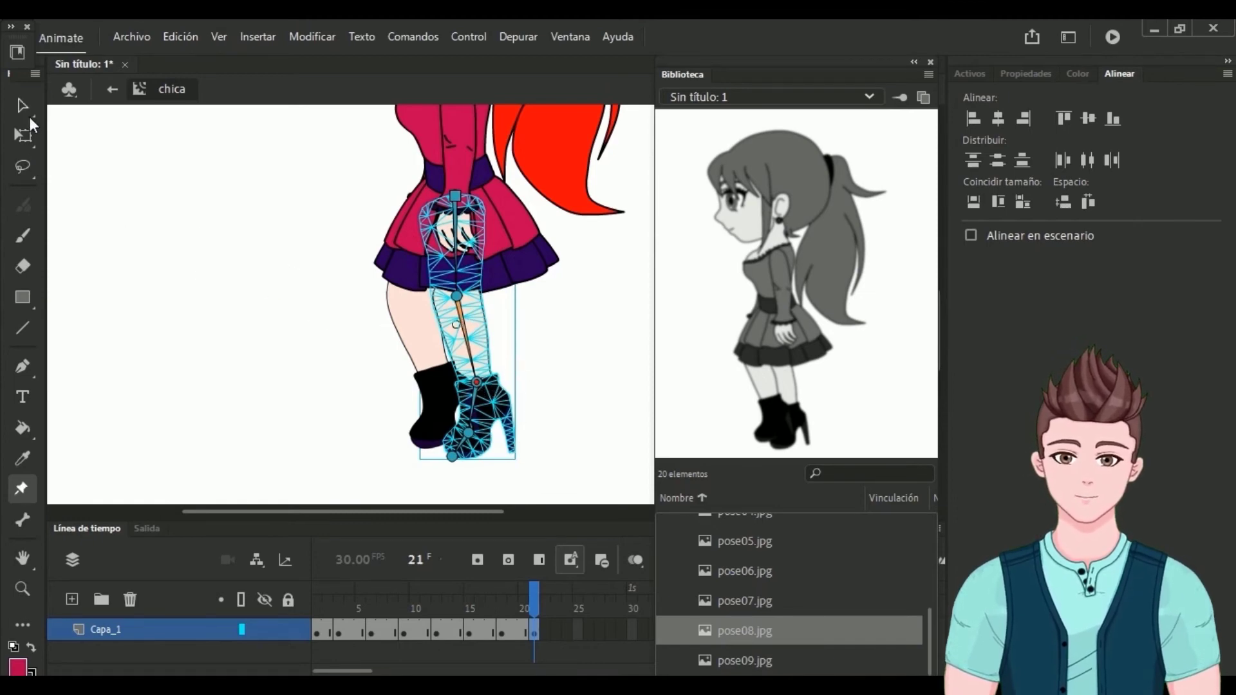
{"action": "left_click", "coordinate": [23, 105]}
Step: Move the near leg's ankle slightly back and down at frame 21 with Asset Warp, bringing its boot closer to the other one
{"action": "left_click", "coordinate": [422, 327]}
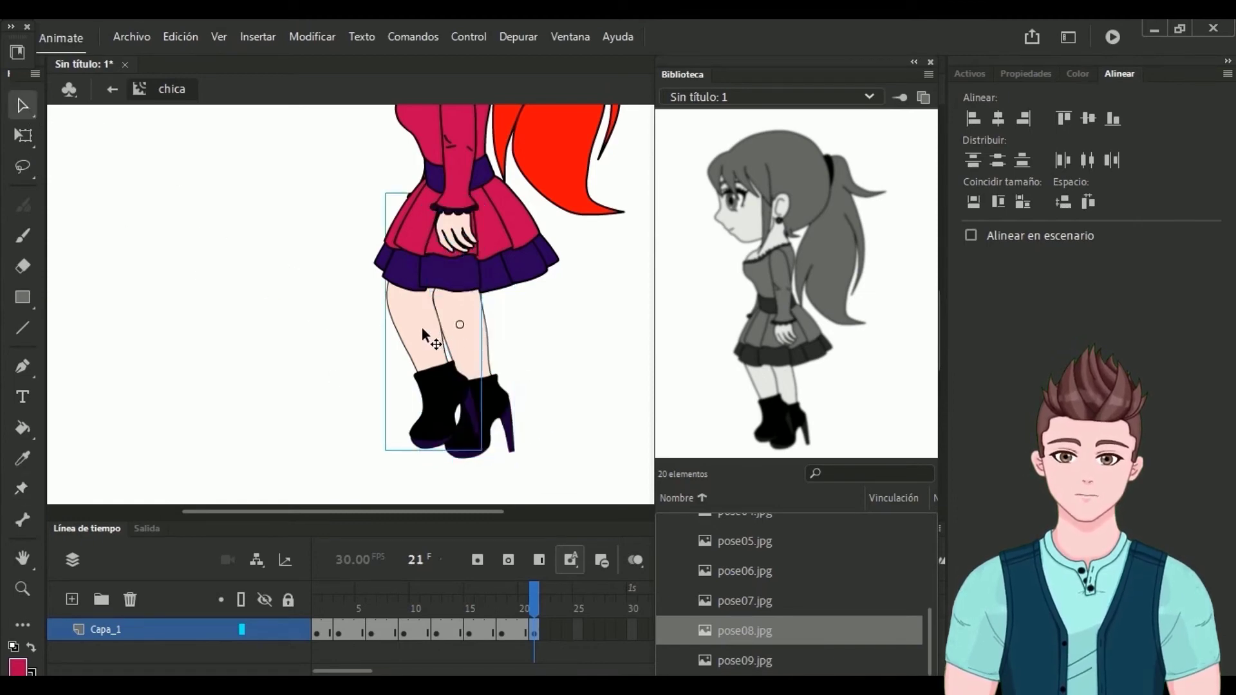
{"action": "left_click", "coordinate": [21, 488]}
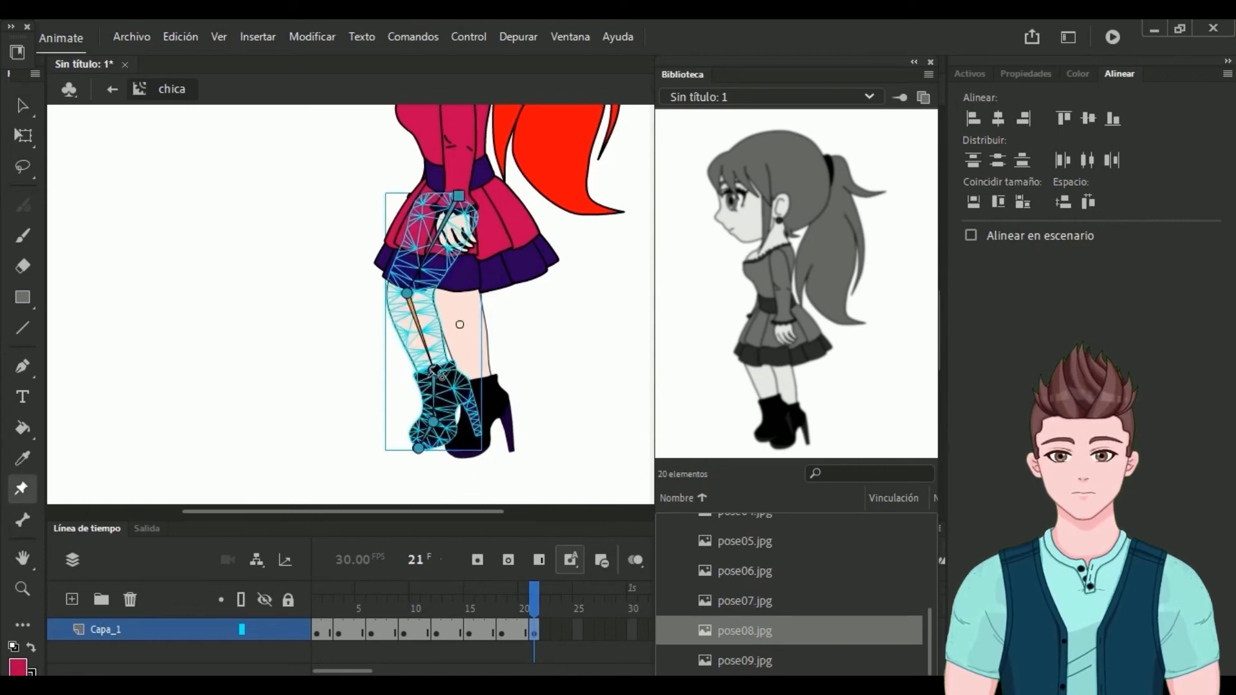
{"action": "left_click_drag", "start_coordinate": [444, 383], "coordinate": [454, 385]}
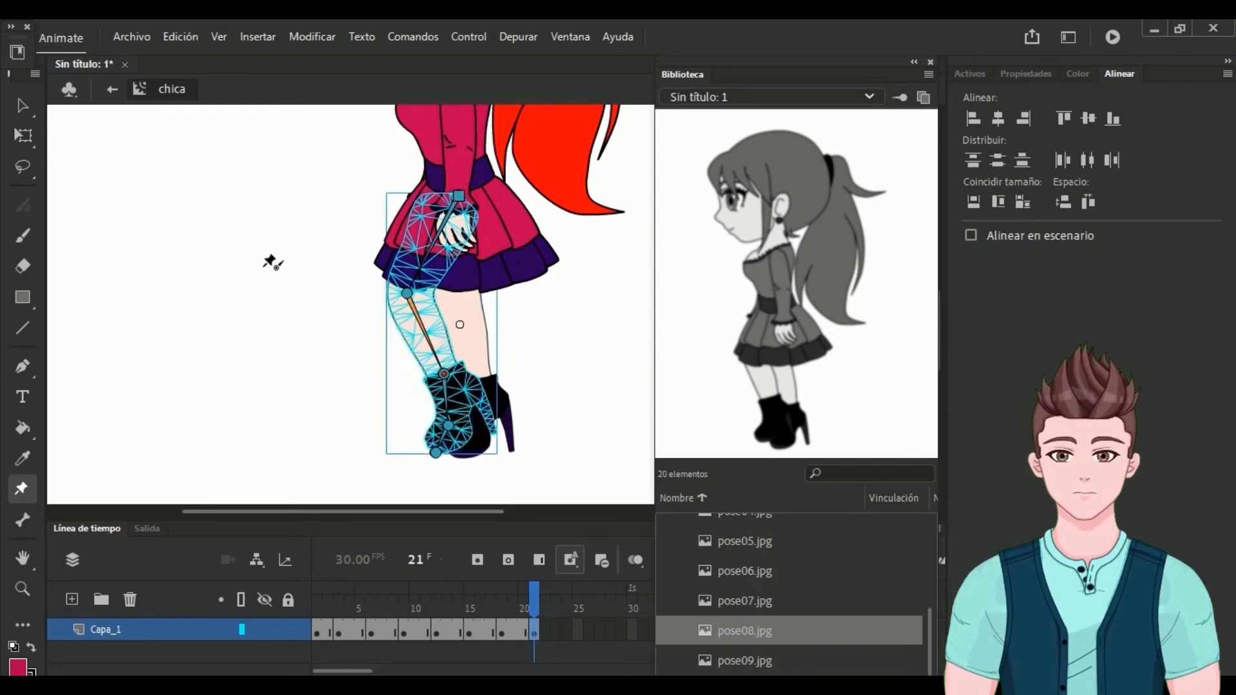
{"action": "left_click", "coordinate": [22, 105]}
Step: Nudge the far leg's ankle slightly forward at frame 21 with Asset Warp
{"action": "left_click", "coordinate": [460, 325]}
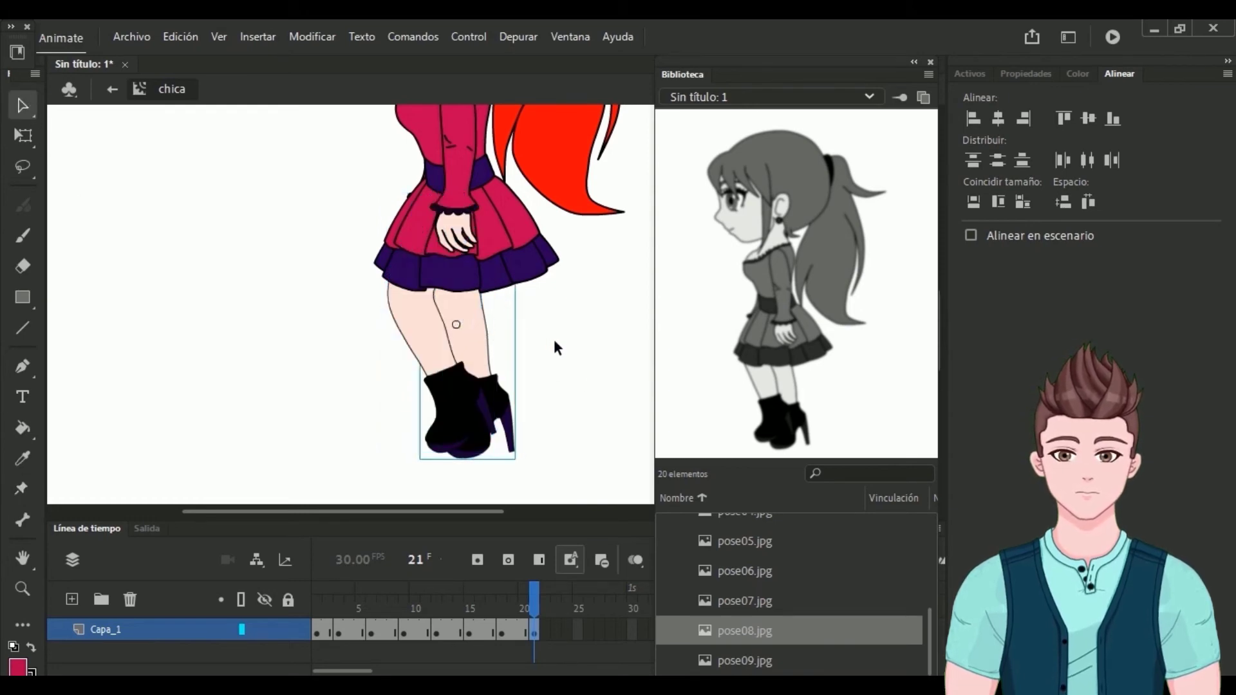
{"action": "left_click", "coordinate": [558, 348]}
{"action": "left_click", "coordinate": [475, 326]}
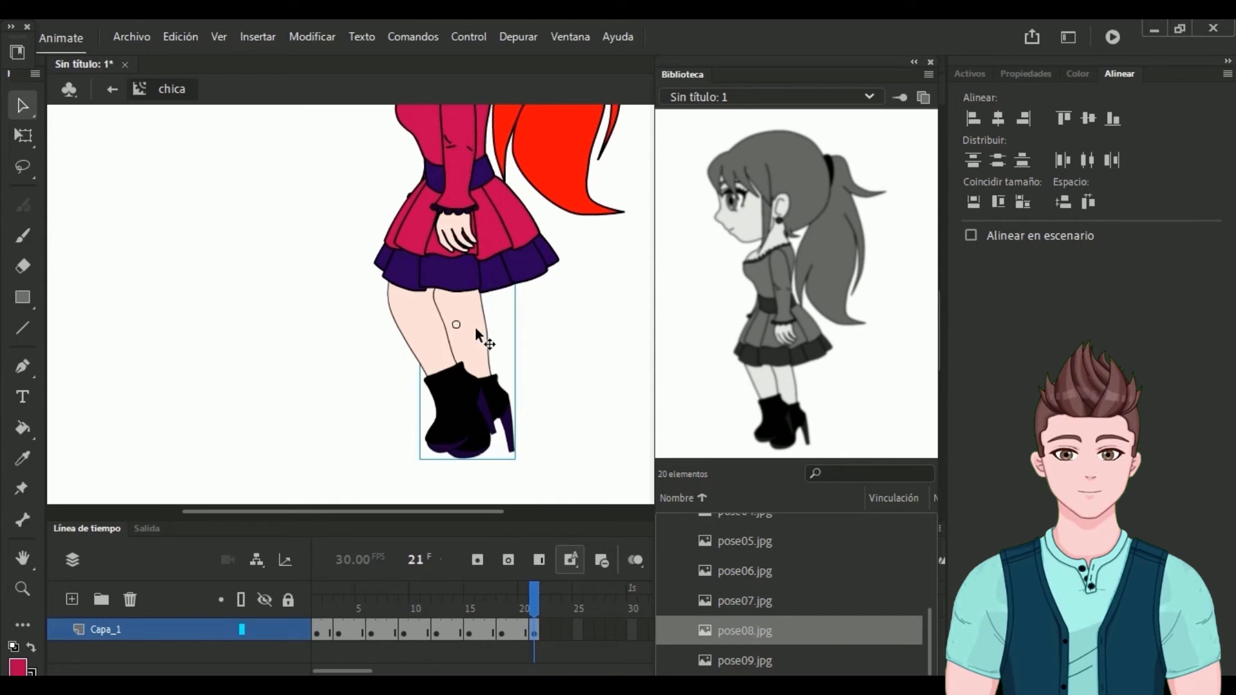
{"action": "left_click", "coordinate": [23, 490]}
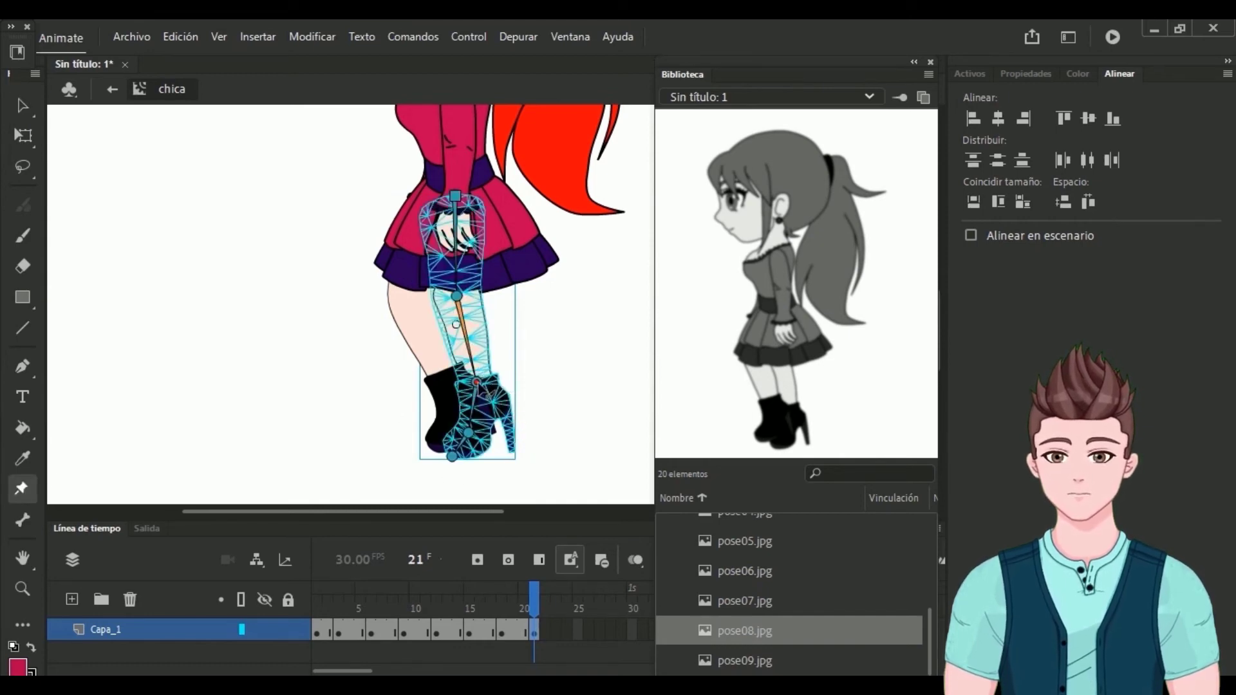
{"action": "left_click_drag", "start_coordinate": [488, 394], "coordinate": [485, 394]}
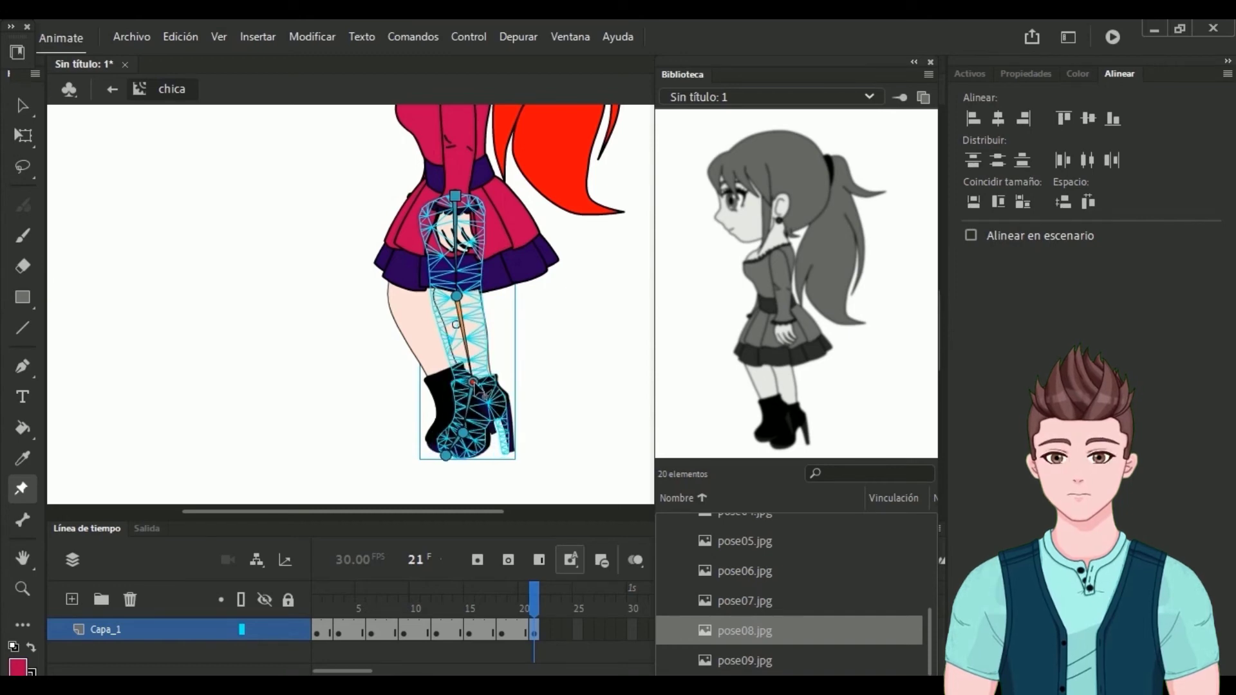
{"action": "left_click", "coordinate": [23, 107]}
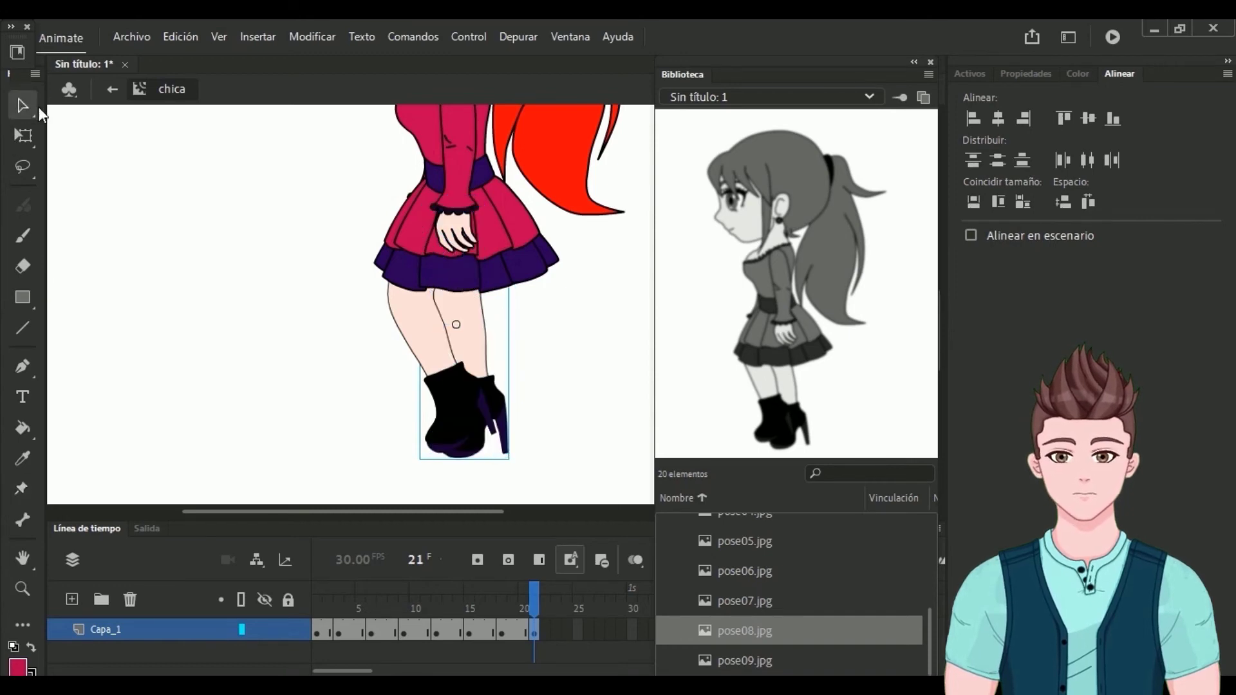
Step: Shift the near leg's knee slightly back at frame 21 with Asset Warp so its boot overlaps the far boot
{"action": "left_click", "coordinate": [420, 326]}
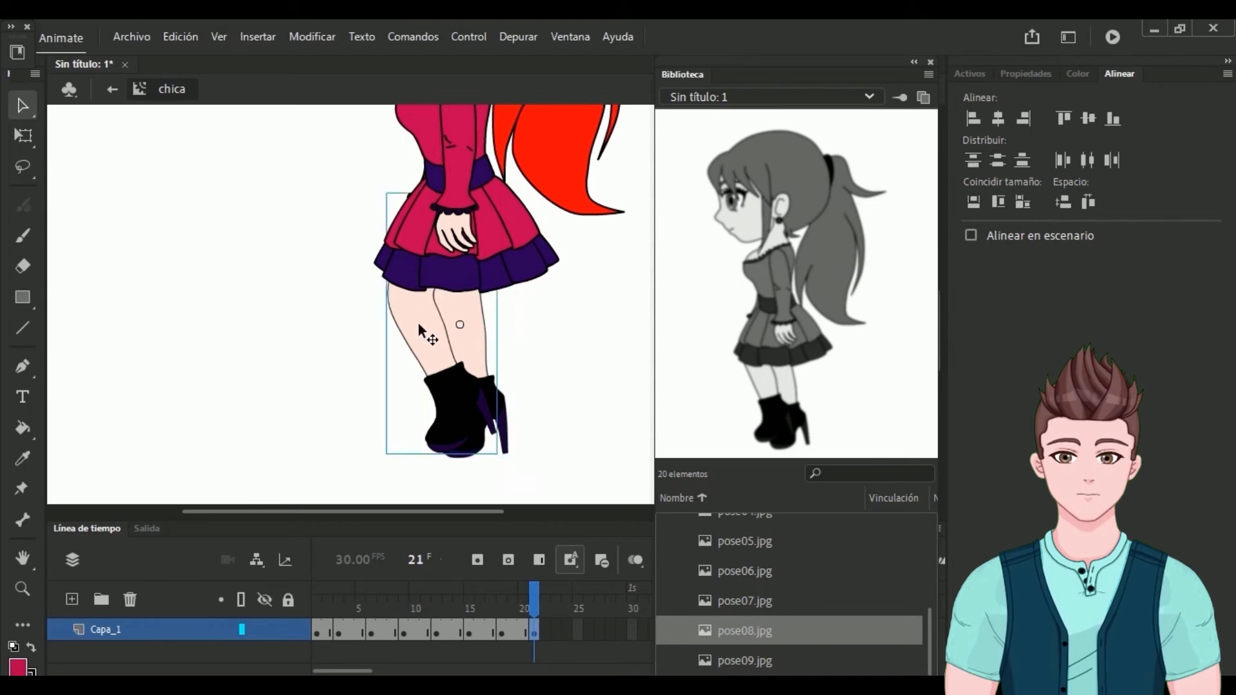
{"action": "left_click", "coordinate": [22, 488]}
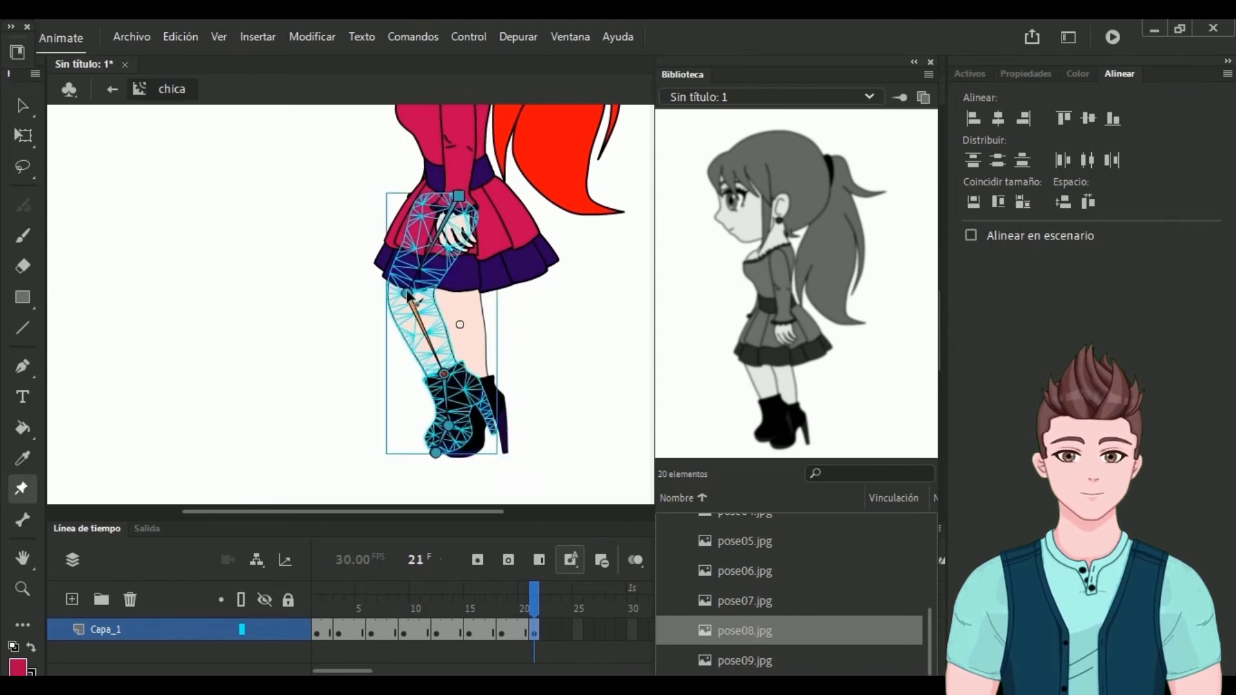
{"action": "left_click_drag", "start_coordinate": [408, 293], "coordinate": [414, 294]}
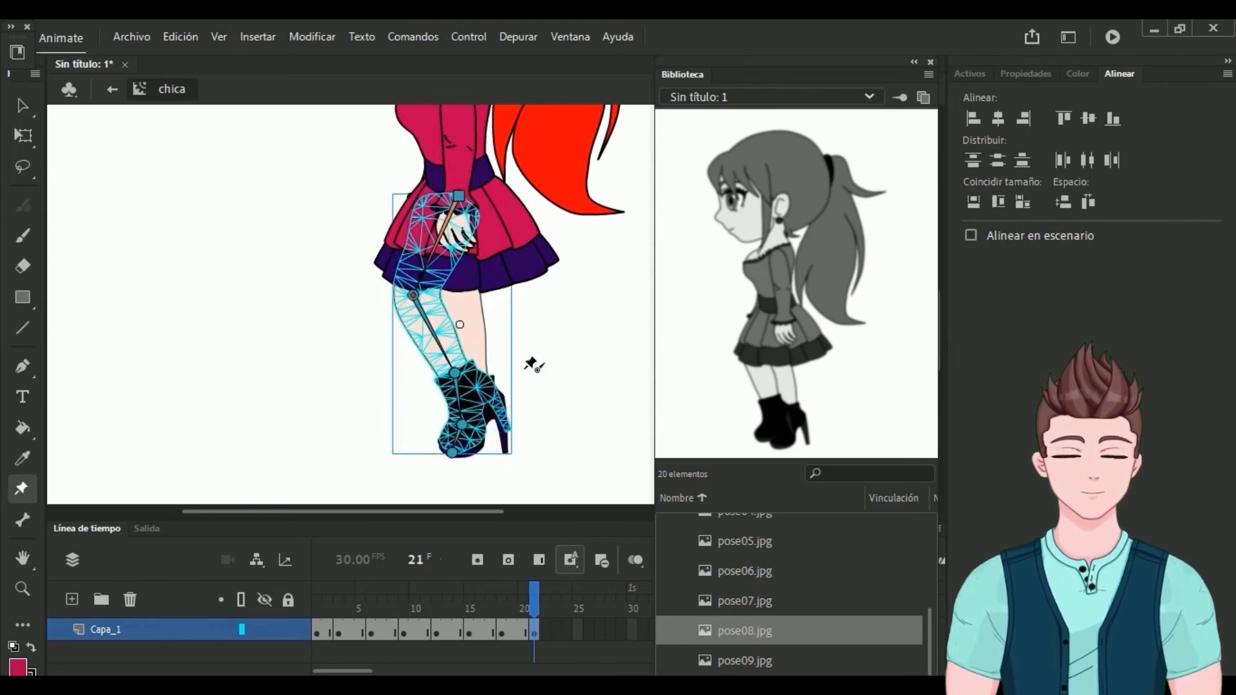
{"action": "left_click", "coordinate": [23, 105]}
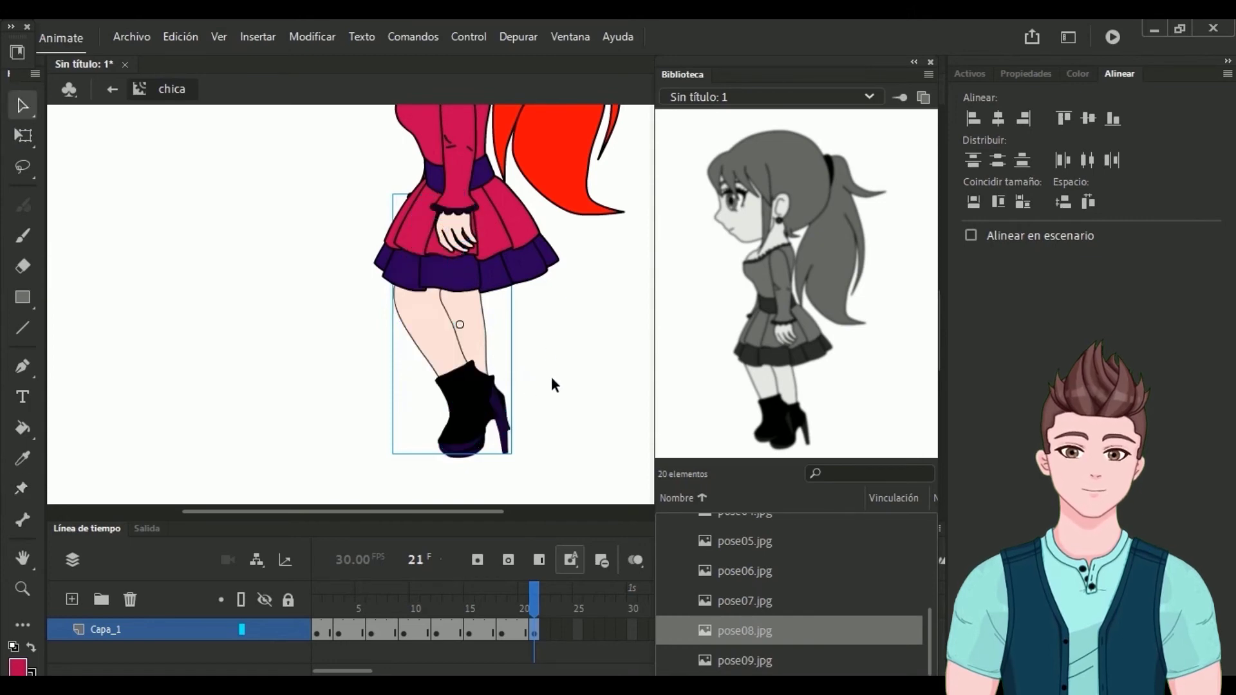
{"action": "scroll", "coordinate": [551, 387], "scroll_direction": "up", "scroll_amount": 3}
{"action": "scroll", "coordinate": [552, 386], "scroll_direction": "down", "scroll_amount": 3}
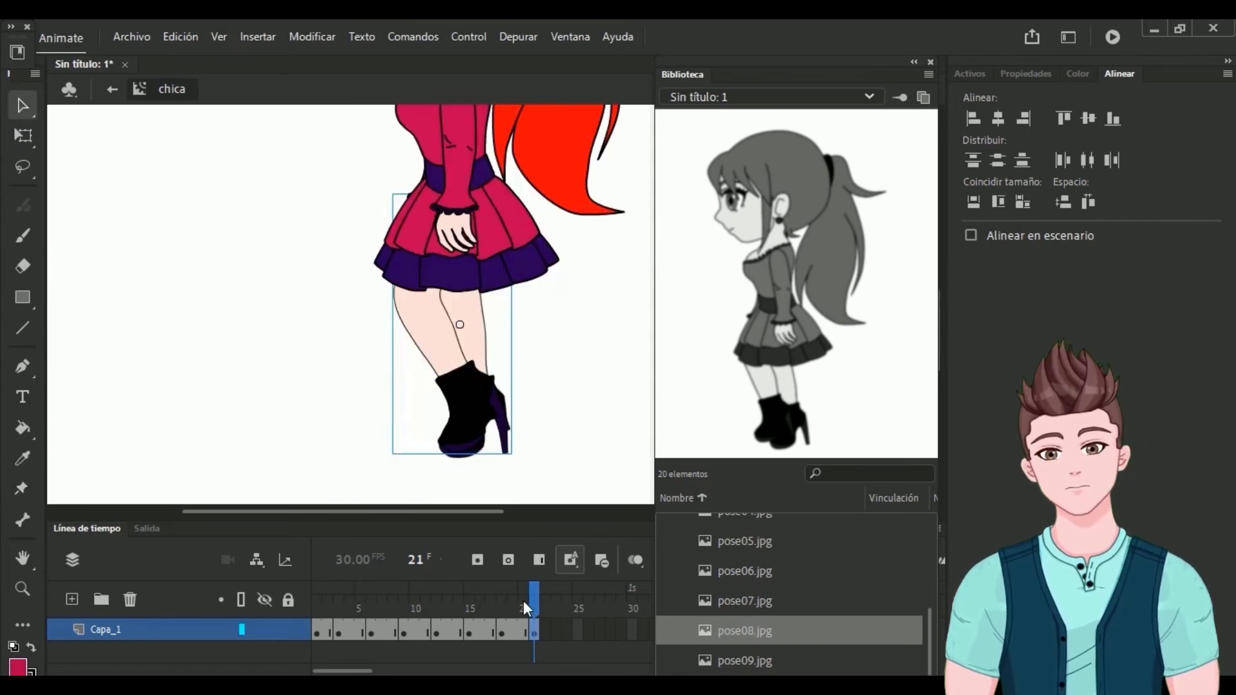
Step: Display pose09.jpg as the reference, insert a keyframe at frame 24 of Capa_1, and activate Asset Warp
{"action": "left_click_drag", "start_coordinate": [525, 602], "coordinate": [564, 604]}
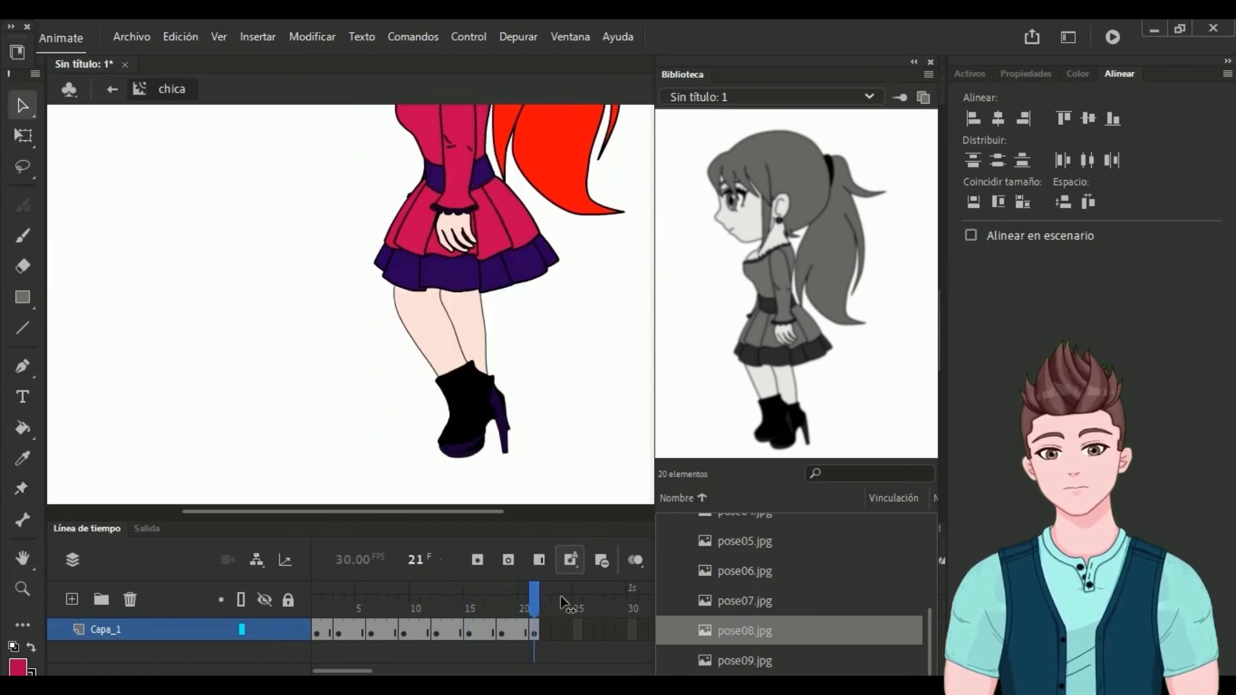
{"action": "left_click", "coordinate": [772, 660]}
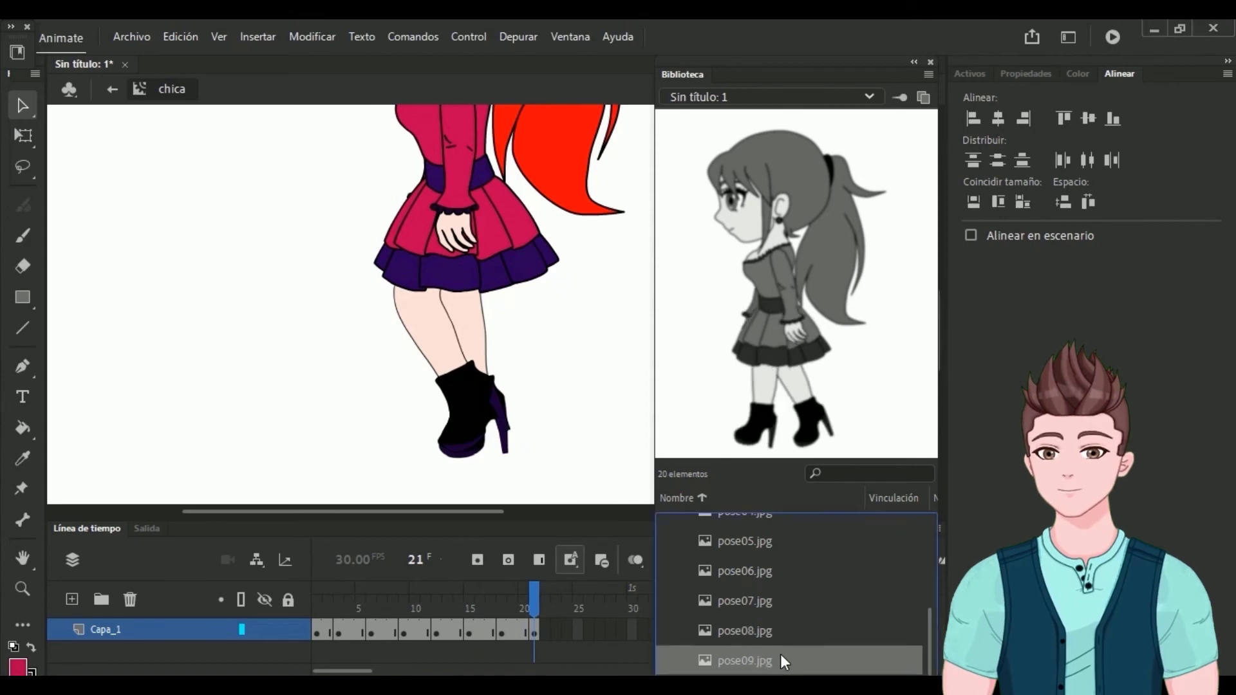
{"action": "right_click", "coordinate": [565, 632]}
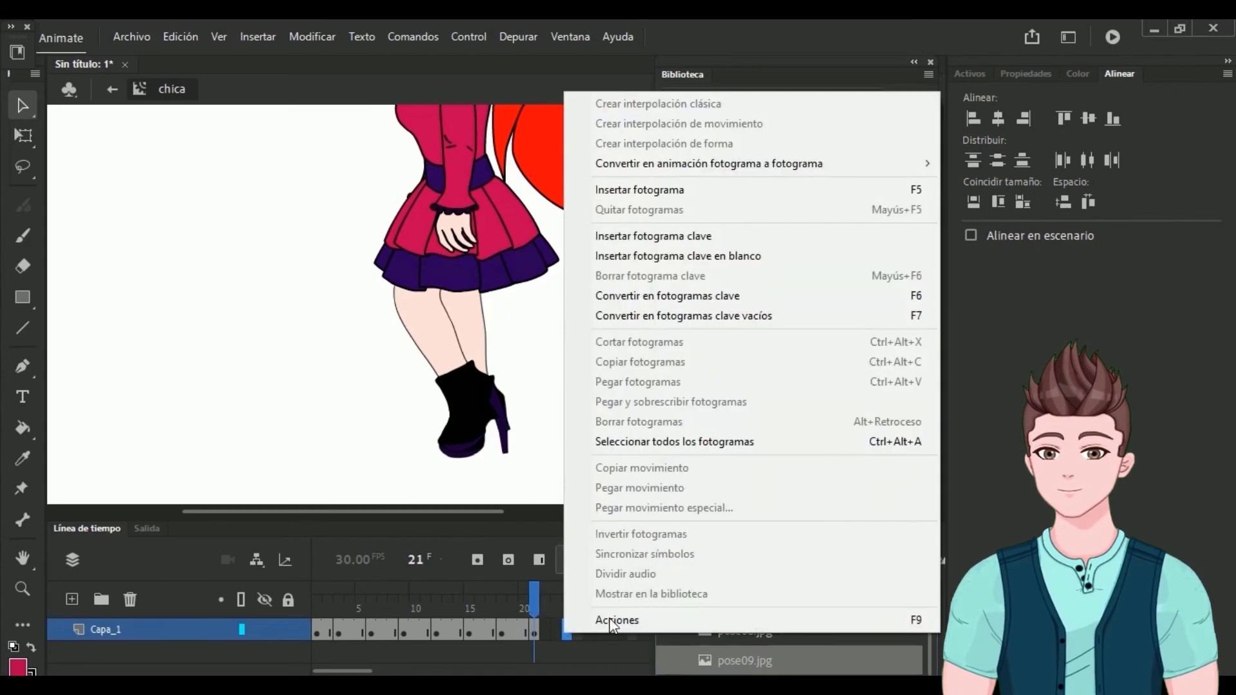
{"action": "left_click", "coordinate": [704, 242]}
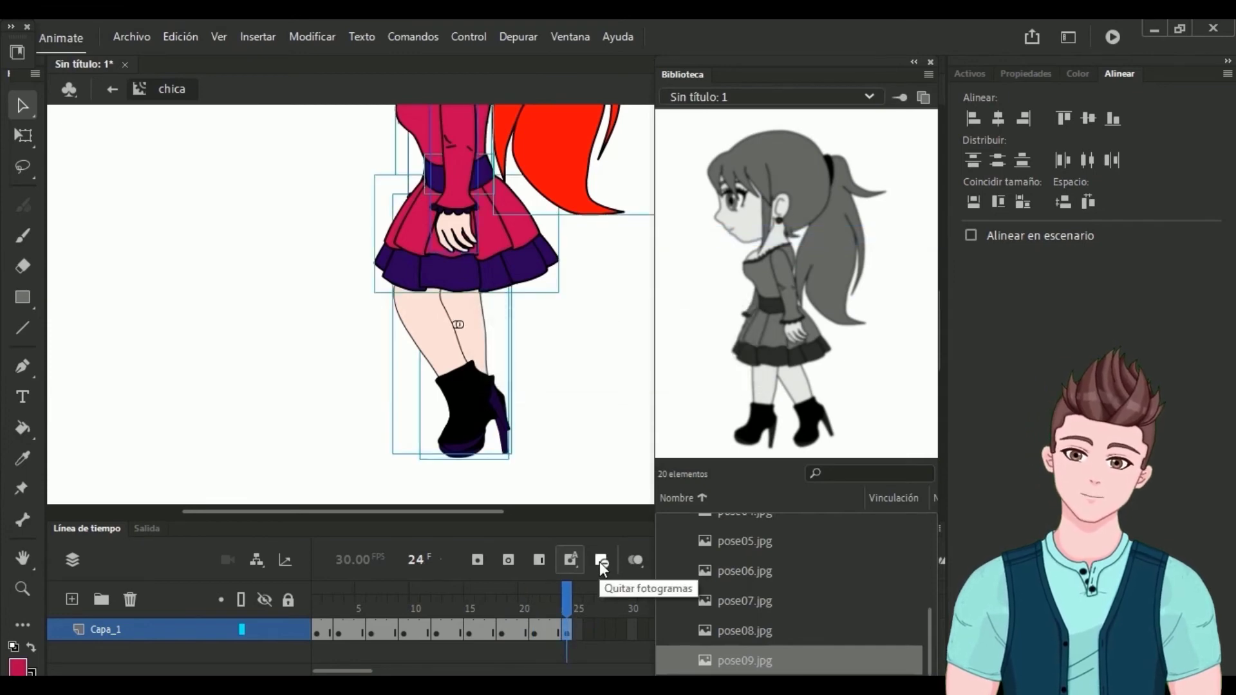
{"action": "key", "text": "w"}
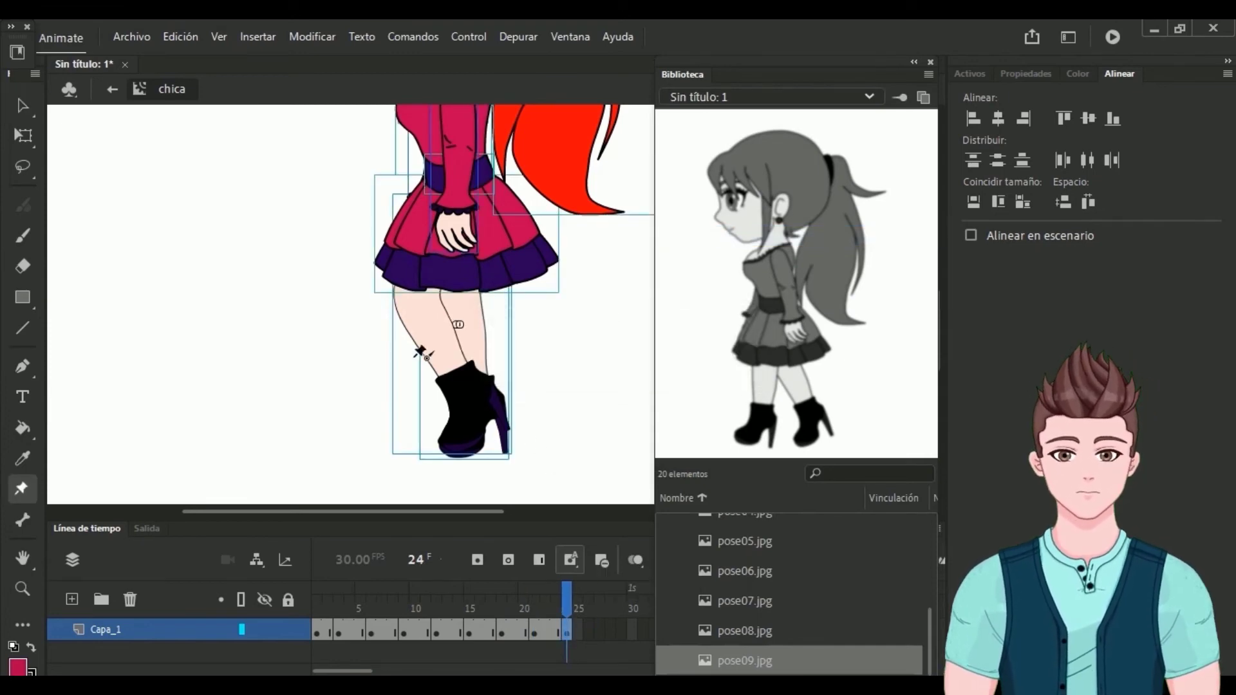
Step: Move the near leg's ankle forward at frame 24 with Asset Warp so the lower leg stands nearly vertical, as in pose09.jpg
{"action": "key", "text": "v"}
{"action": "left_click", "coordinate": [352, 369]}
{"action": "left_click", "coordinate": [447, 346]}
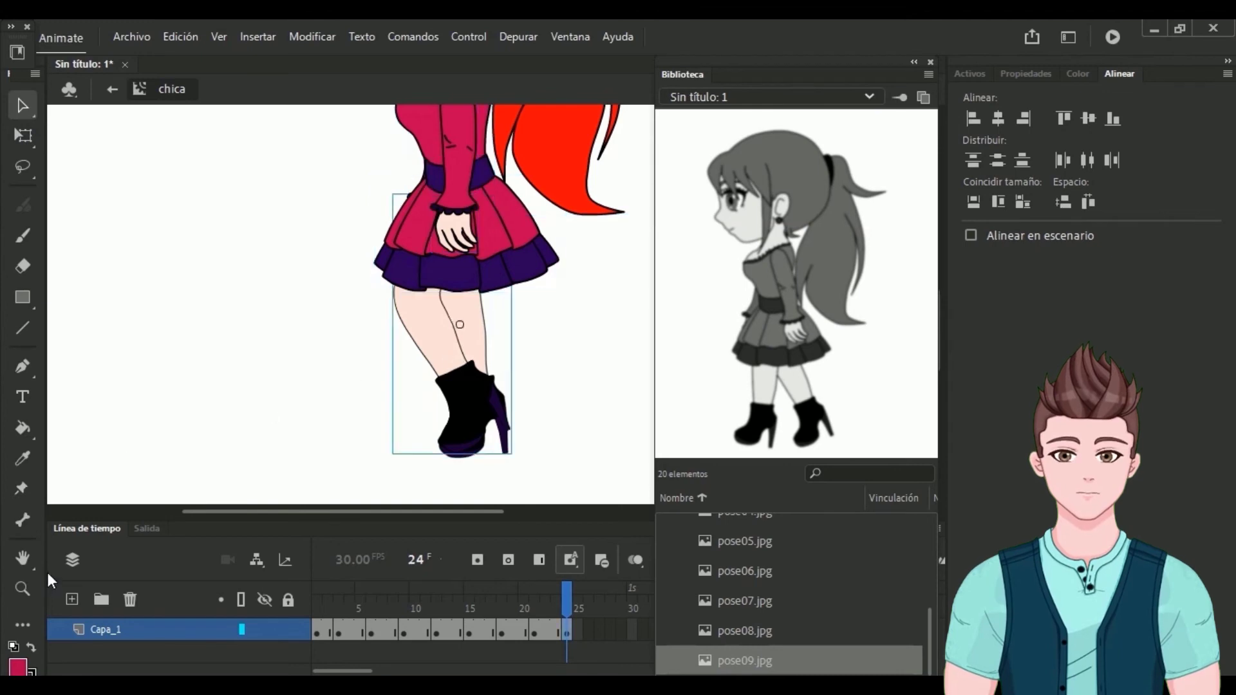
{"action": "left_click", "coordinate": [21, 488]}
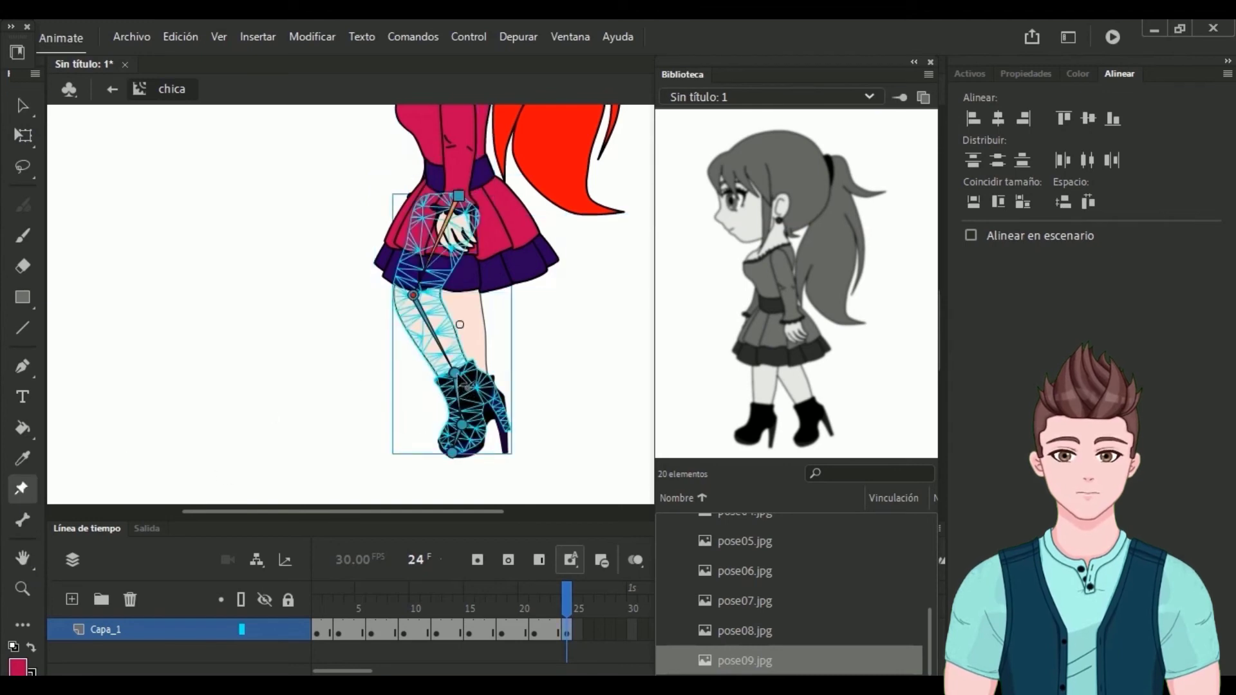
{"action": "left_click_drag", "start_coordinate": [467, 386], "coordinate": [414, 380]}
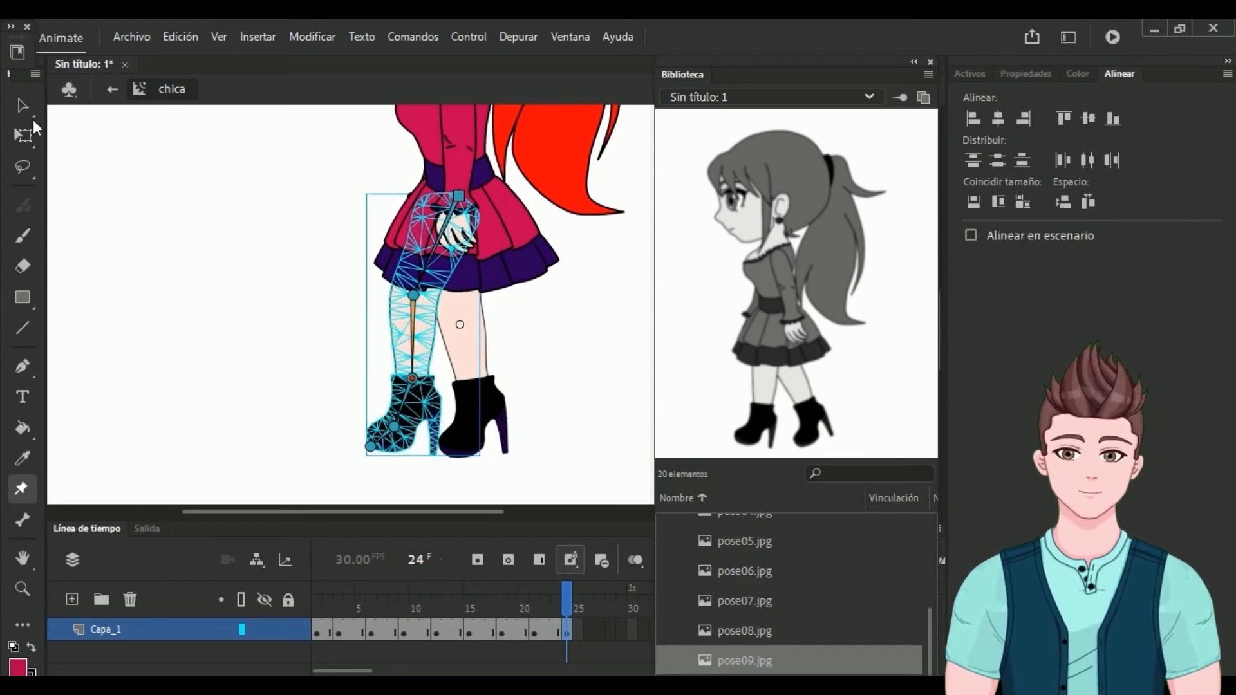
Step: Move the far leg's ankle backward and slightly up at frame 24 with Asset Warp, separating its boot from the near one
{"action": "left_click", "coordinate": [25, 107]}
{"action": "left_click", "coordinate": [464, 354]}
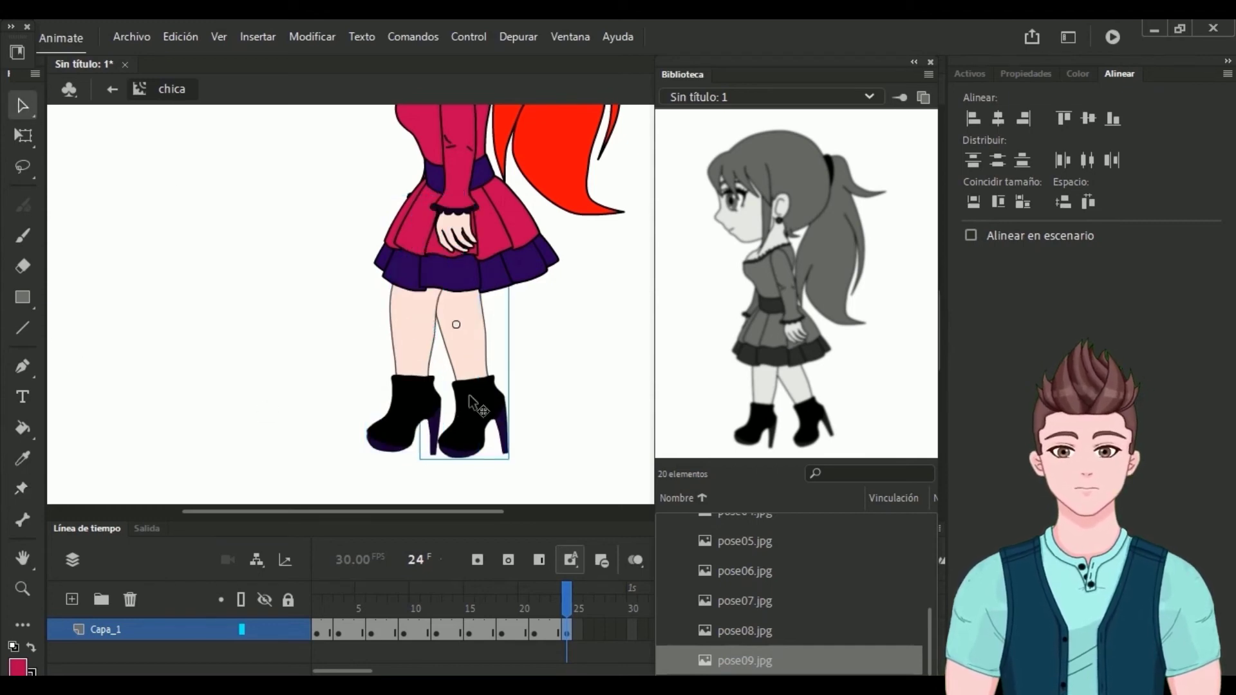
{"action": "left_click", "coordinate": [22, 489]}
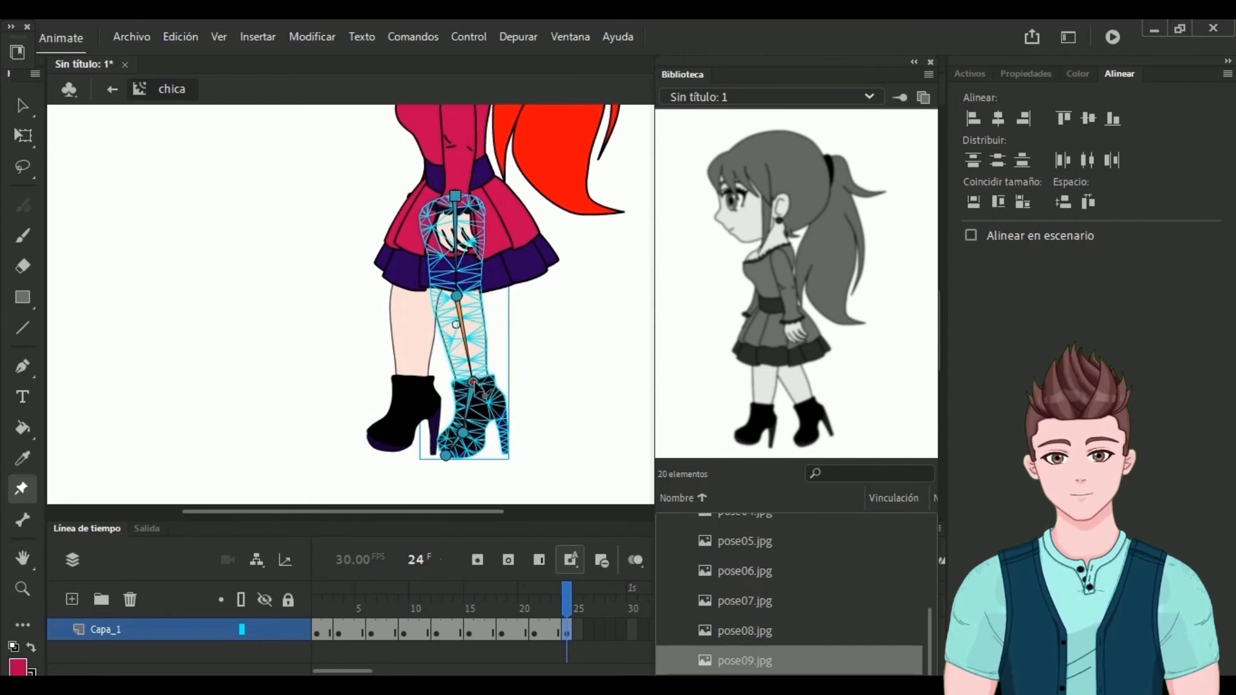
{"action": "left_click_drag", "start_coordinate": [473, 383], "coordinate": [502, 391]}
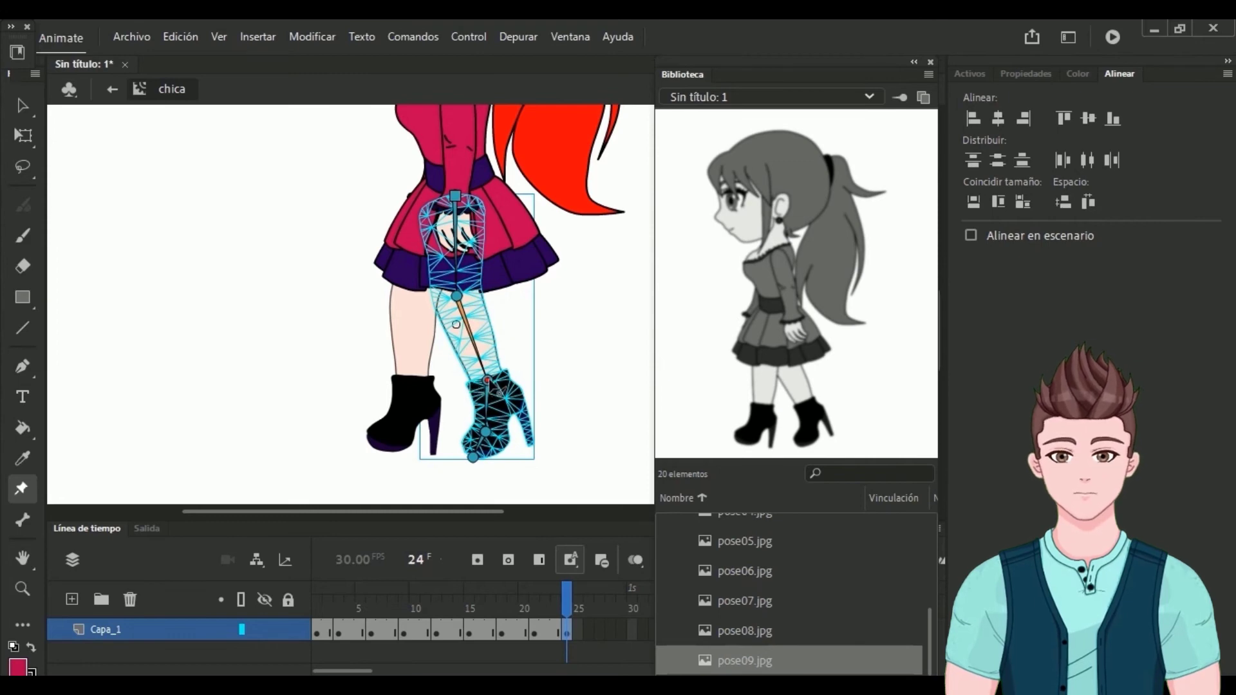
{"action": "left_click_drag", "start_coordinate": [500, 396], "coordinate": [499, 386]}
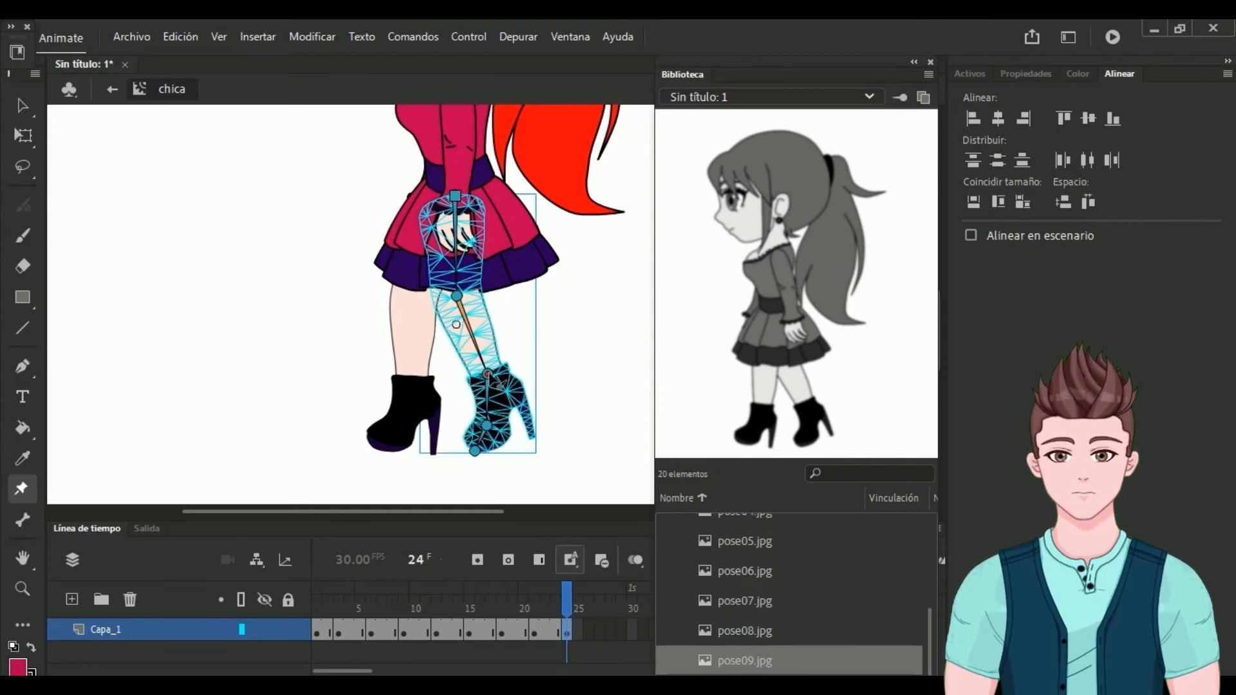
{"action": "mouse_move", "coordinate": [571, 602]}
{"action": "left_mouse_down"}
{"action": "mouse_move", "coordinate": [318, 607]}
{"action": "mouse_move", "coordinate": [566, 607]}
{"action": "left_mouse_up"}
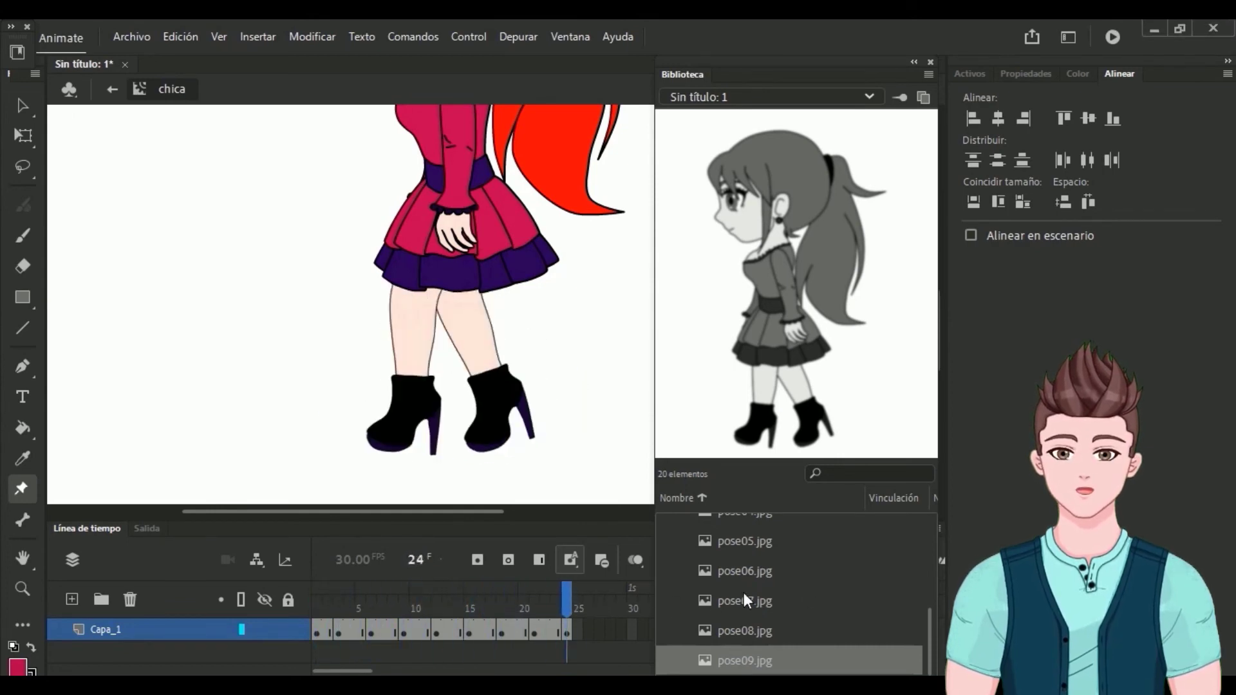
Step: Test the movie to review the leg animation, close the preview, and return to frame 1
{"action": "left_click", "coordinate": [1112, 37]}
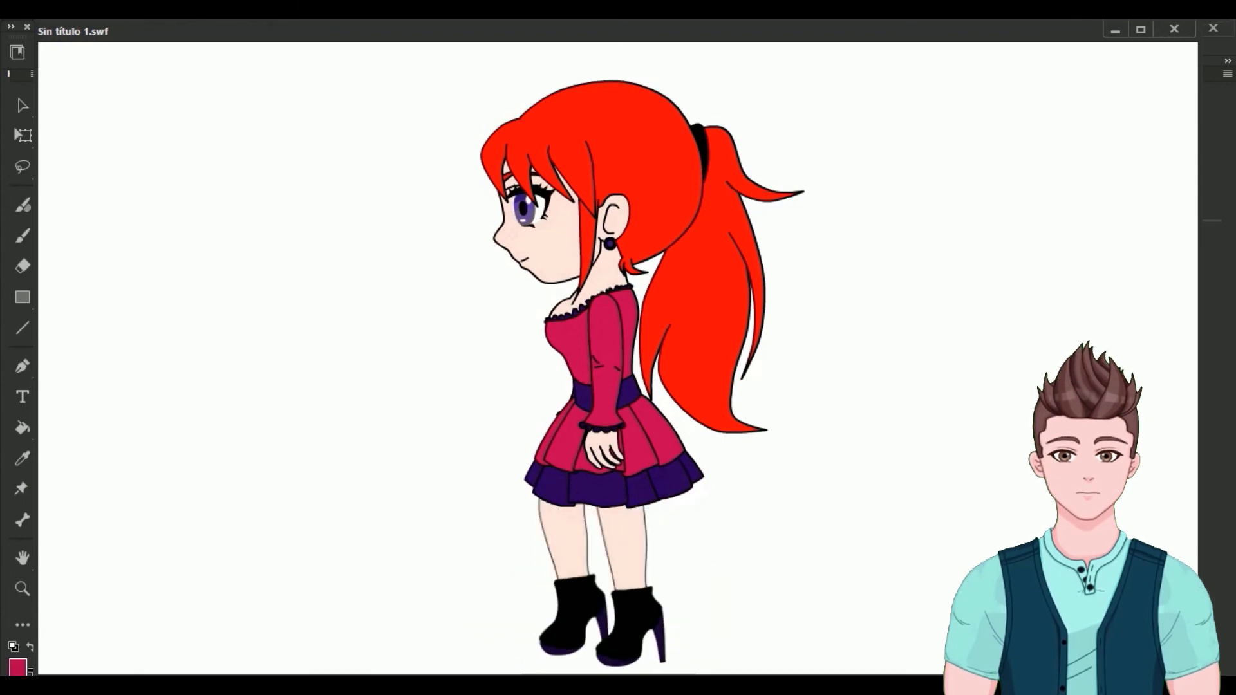
{"action": "left_click", "coordinate": [1175, 30]}
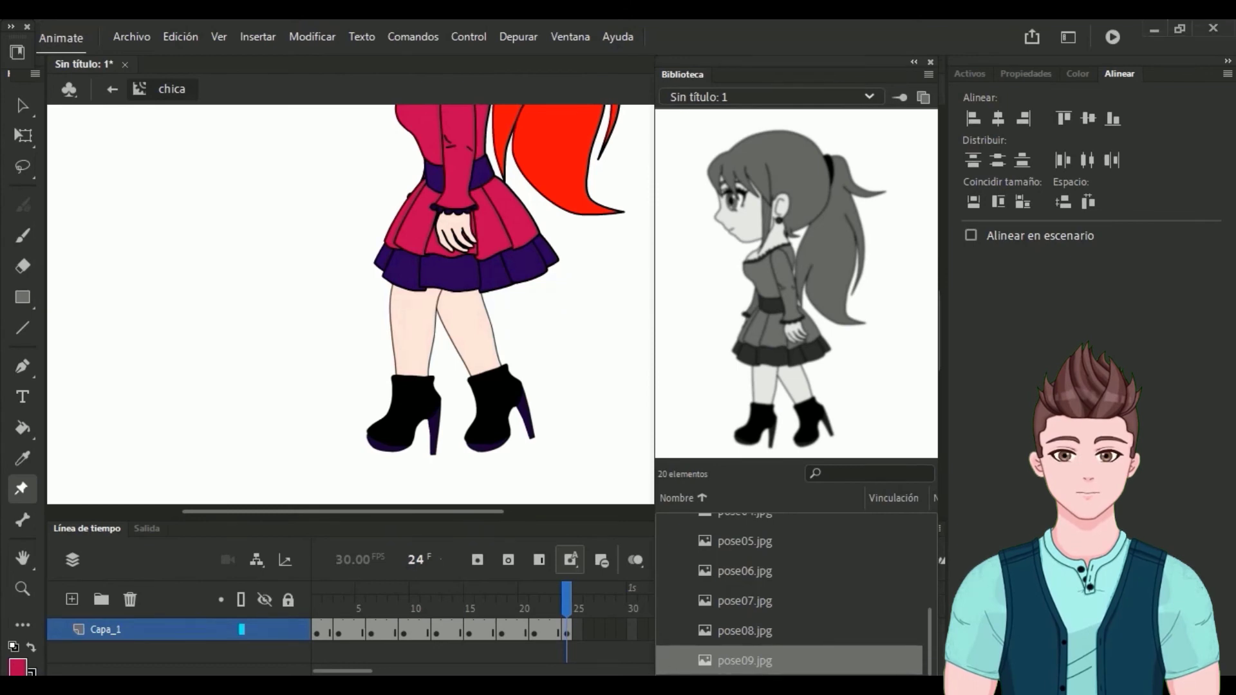
{"action": "left_click_drag", "start_coordinate": [566, 602], "coordinate": [288, 601]}
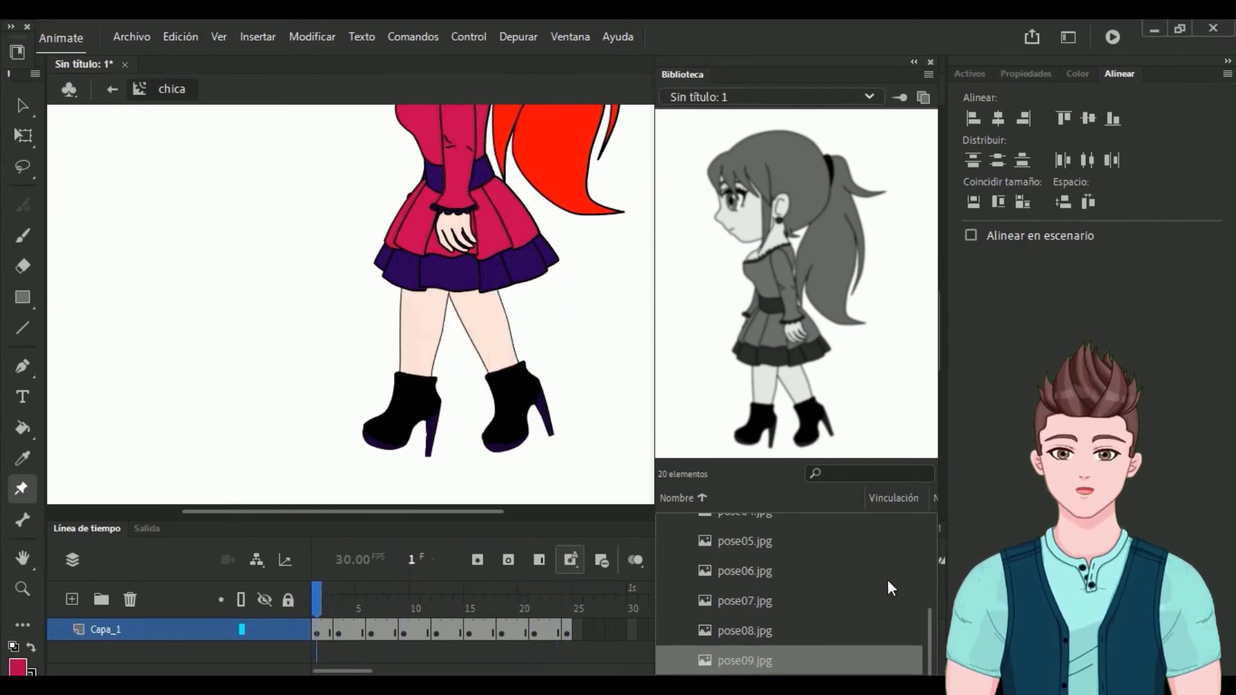
Step: Display pose01.jpg as the reference and rotate the near arm slightly backward around a shoulder pivot at frame 1 with Free Transform
{"action": "left_click_drag", "start_coordinate": [927, 620], "coordinate": [927, 535]}
{"action": "left_click", "coordinate": [761, 605]}
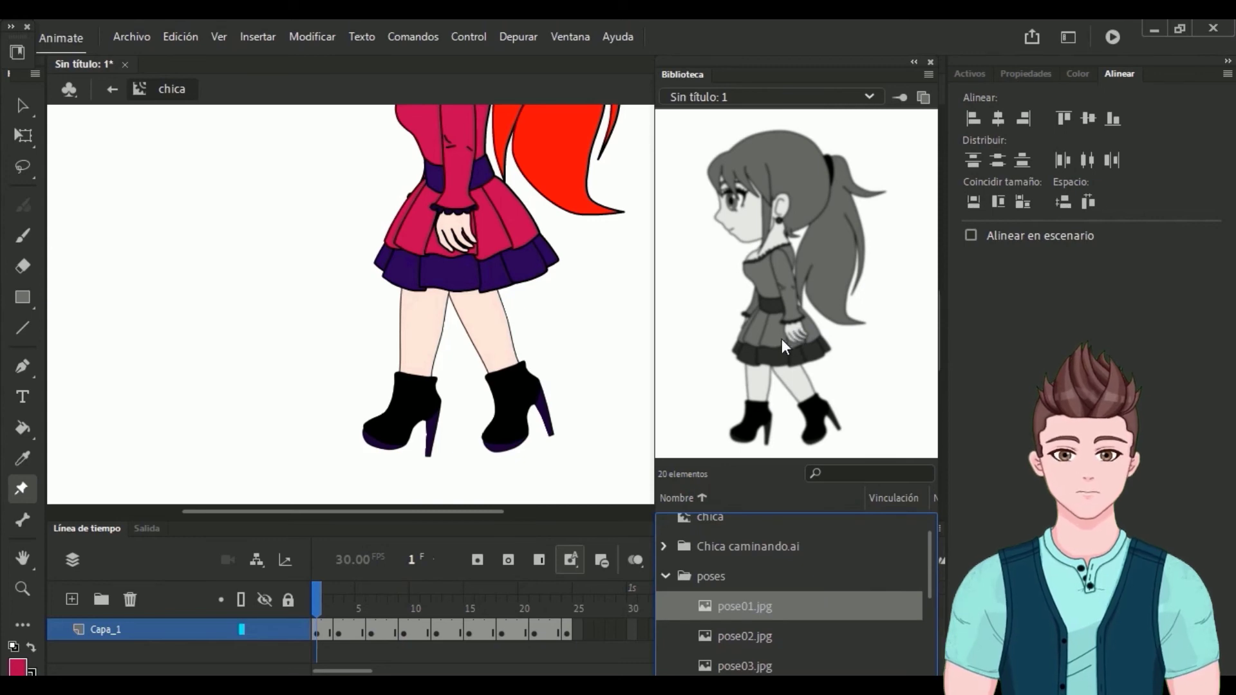
{"action": "left_click", "coordinate": [21, 108]}
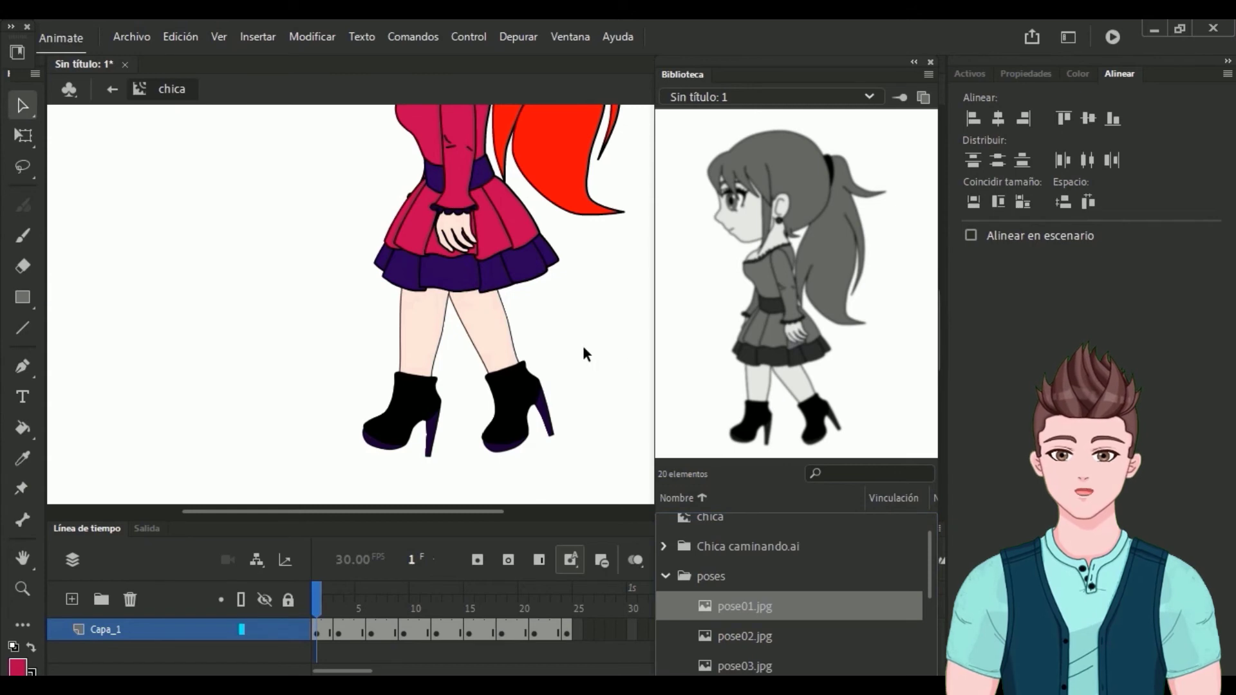
{"action": "scroll", "coordinate": [582, 353], "scroll_direction": "up", "scroll_amount": 3}
{"action": "scroll", "coordinate": [583, 353], "scroll_direction": "up", "scroll_amount": 3}
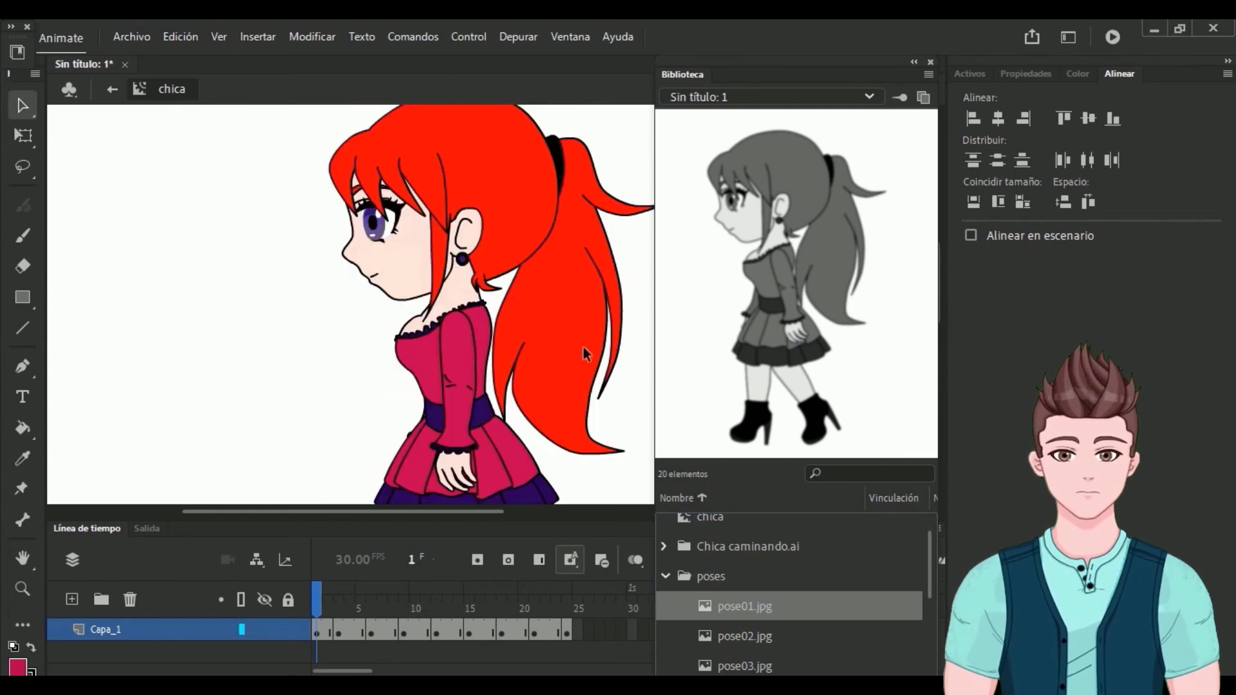
{"action": "left_click", "coordinate": [451, 349]}
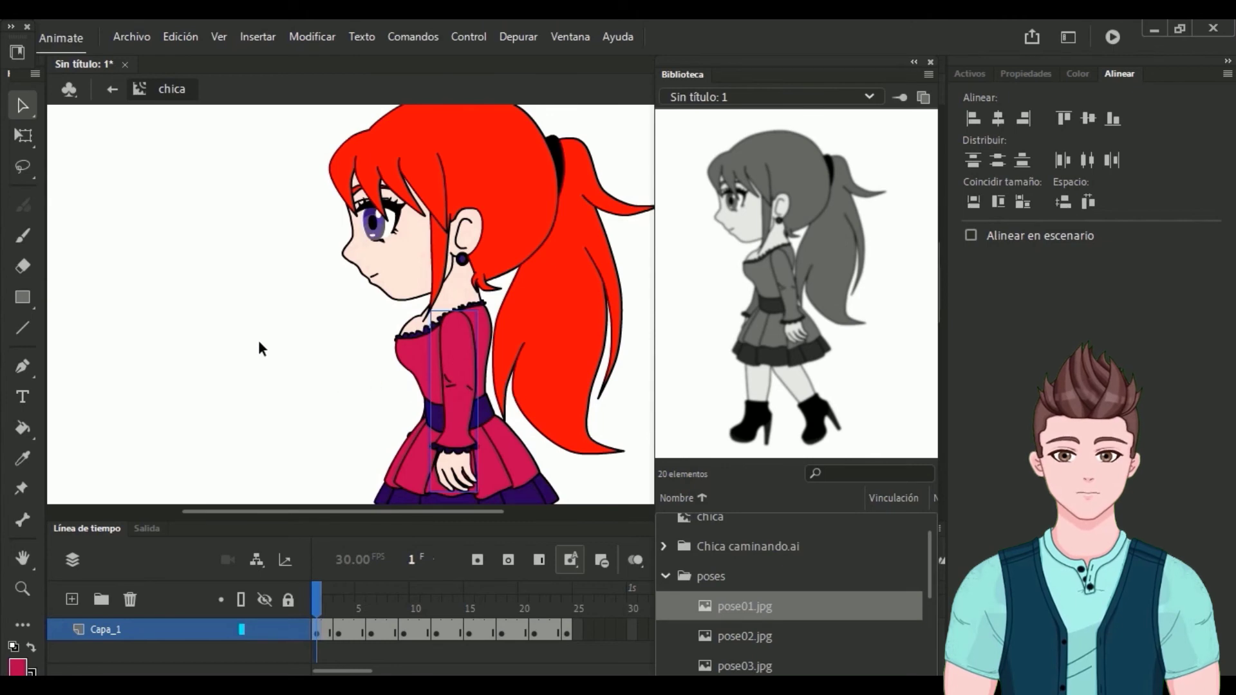
{"action": "left_click", "coordinate": [26, 135]}
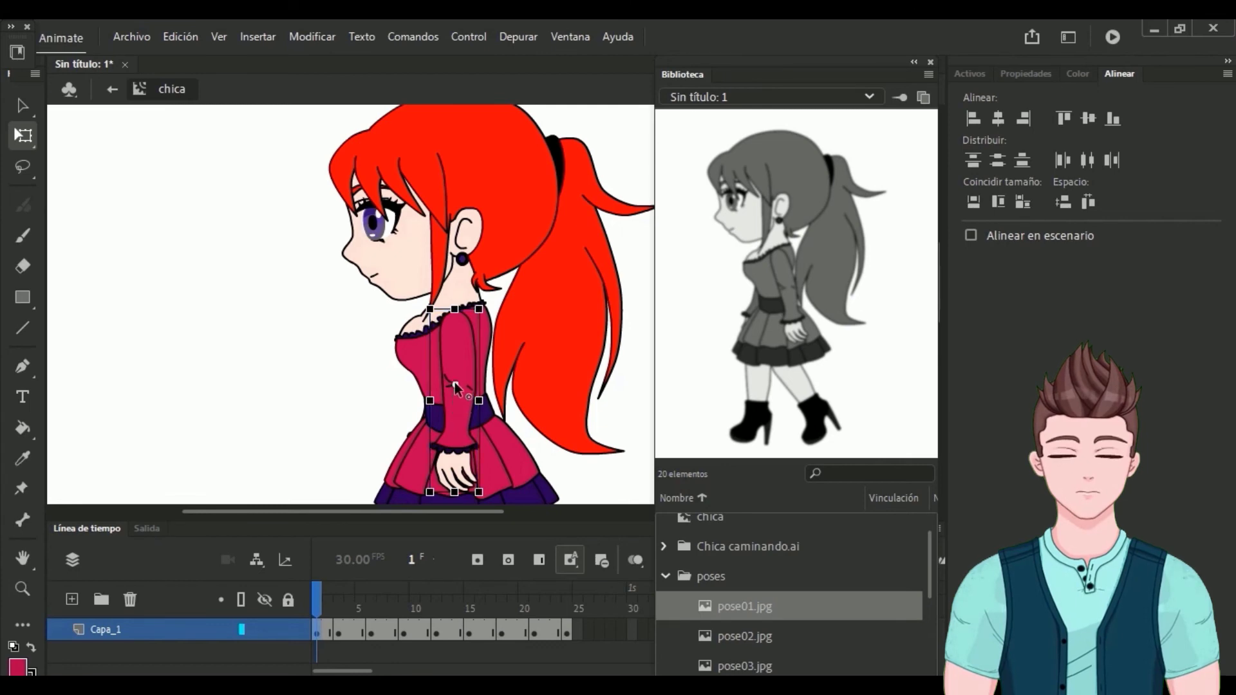
{"action": "left_click_drag", "start_coordinate": [455, 313], "coordinate": [454, 311]}
{"action": "scroll", "coordinate": [513, 417], "scroll_direction": "down", "scroll_amount": 3}
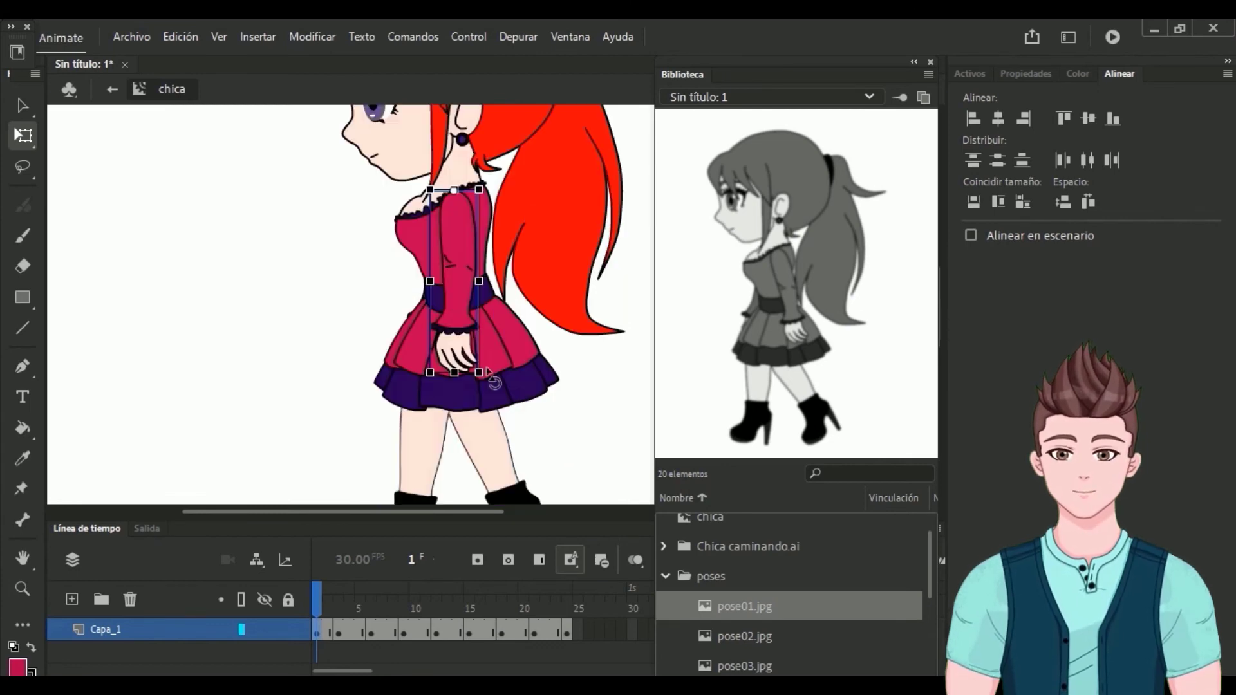
{"action": "left_click_drag", "start_coordinate": [487, 373], "coordinate": [512, 369]}
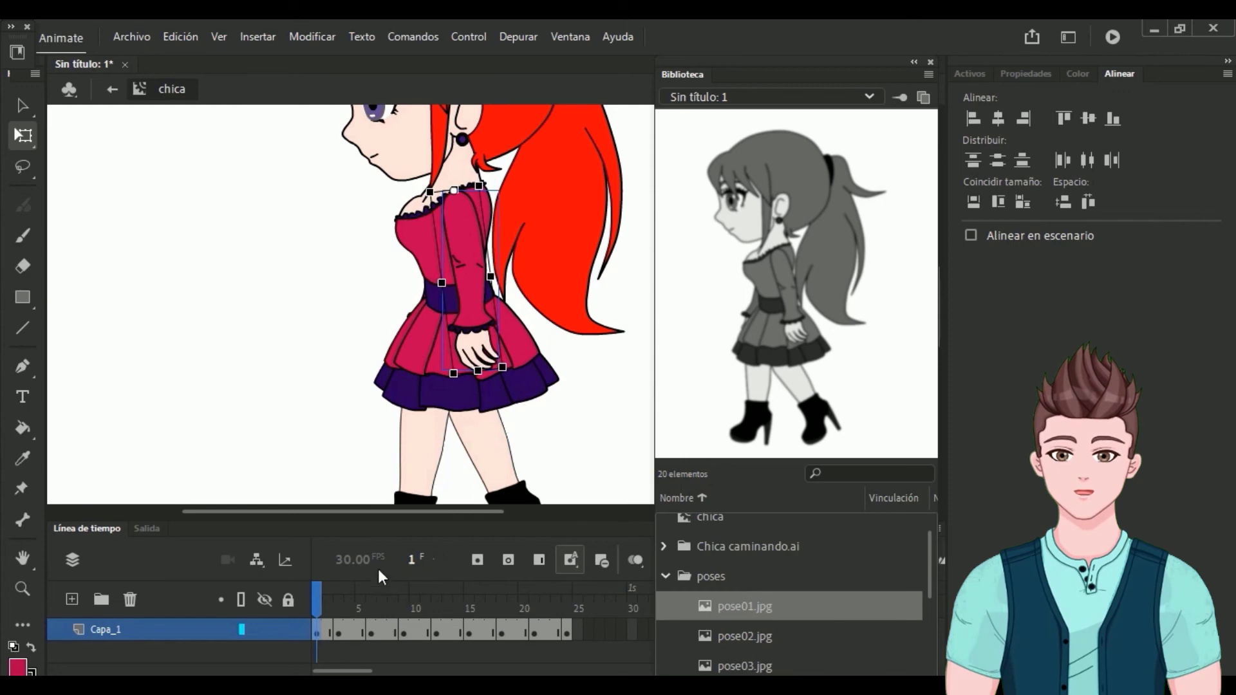
Step: Place the near arm's pivot at the shoulder at frame 3 and rotate the arm slightly backward, less than at frame 1
{"action": "left_click_drag", "start_coordinate": [315, 592], "coordinate": [338, 596]}
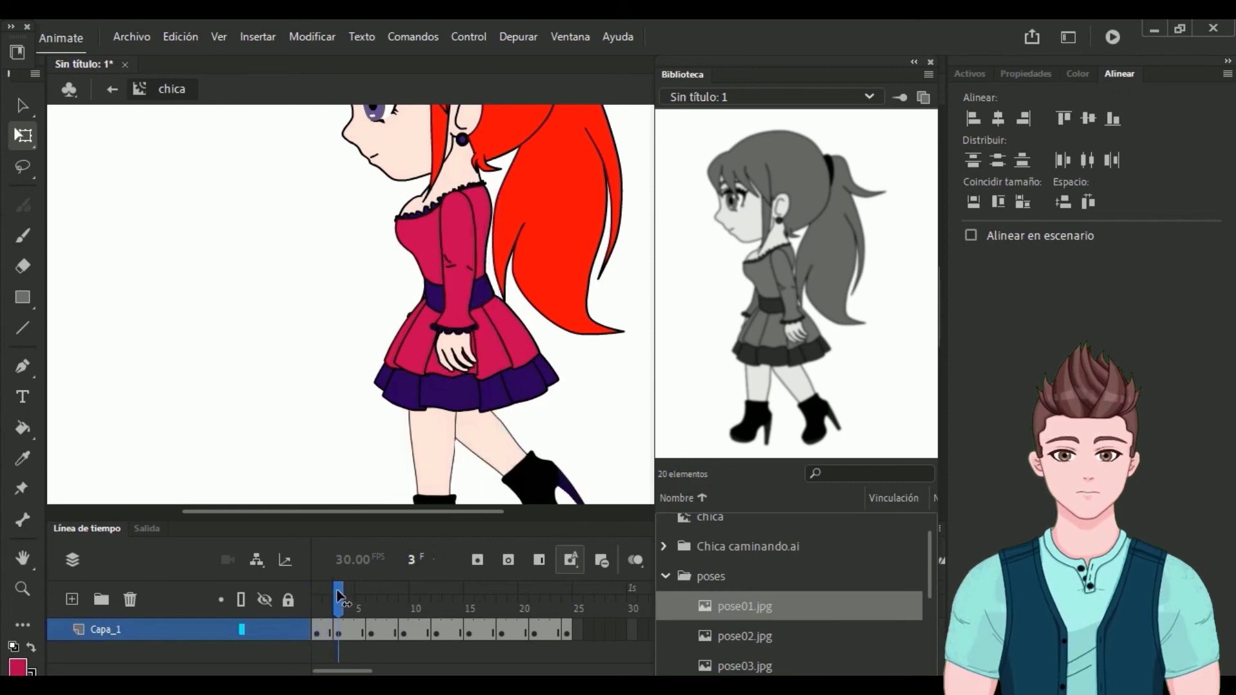
{"action": "left_click", "coordinate": [454, 314]}
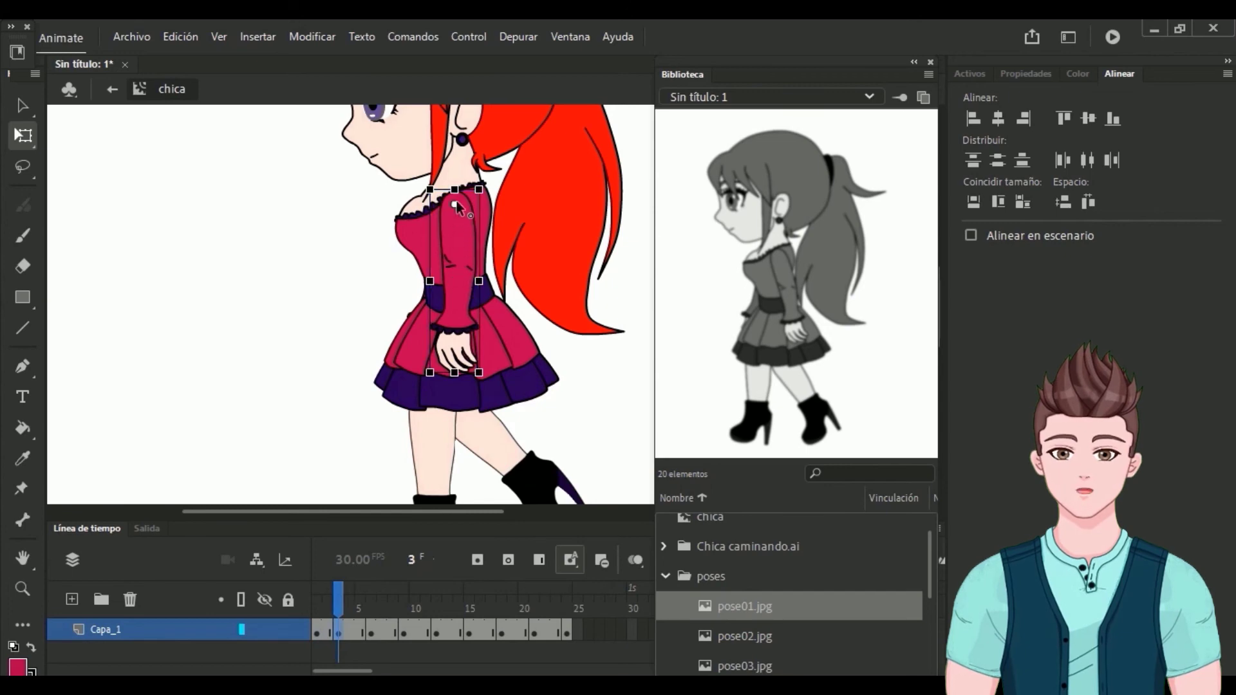
{"action": "left_click_drag", "start_coordinate": [455, 205], "coordinate": [455, 190]}
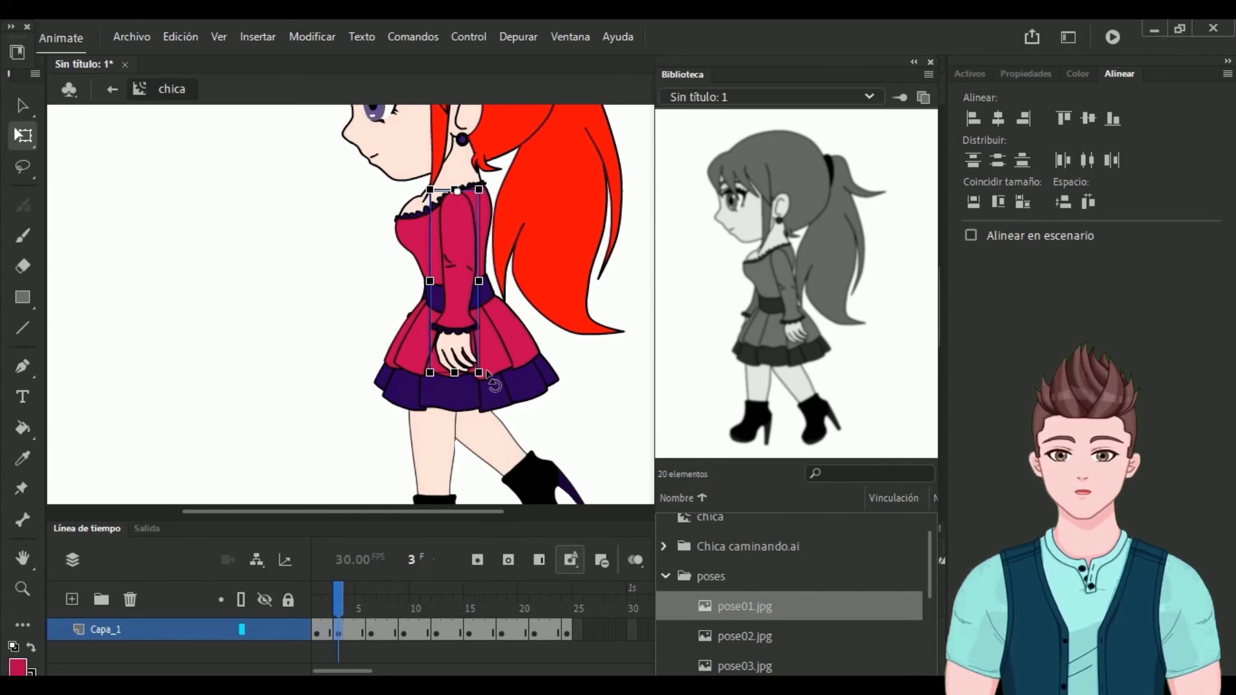
{"action": "left_click", "coordinate": [340, 605]}
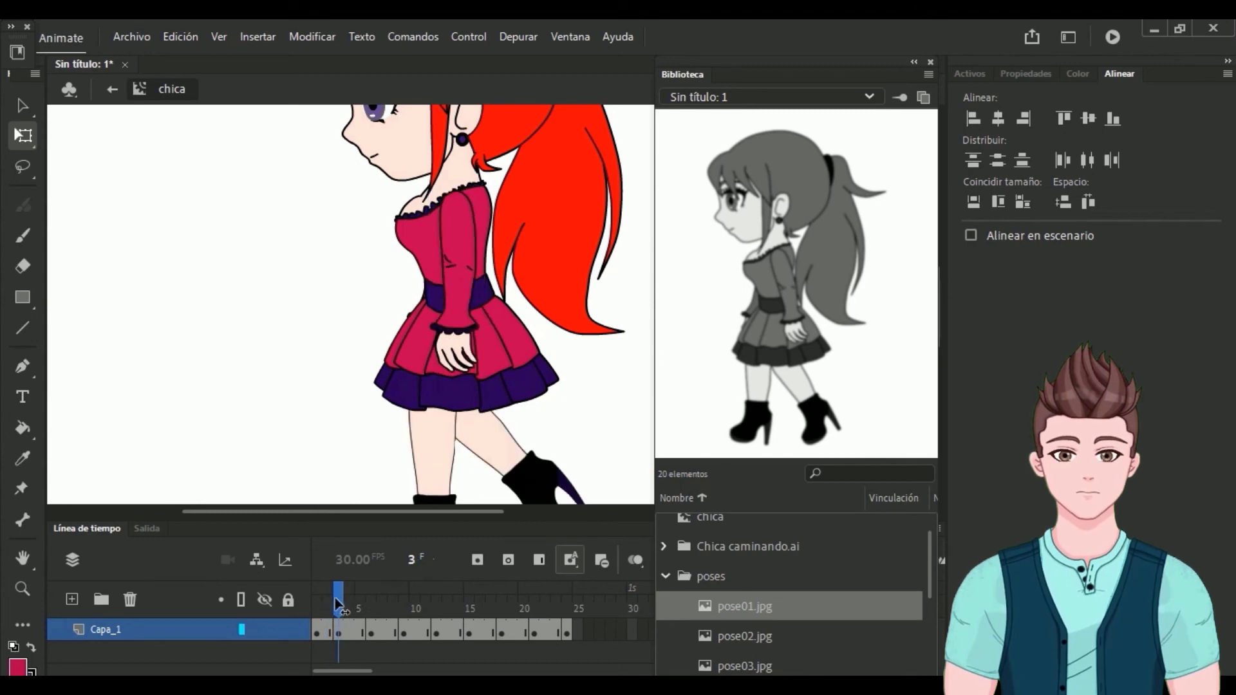
{"action": "left_click", "coordinate": [464, 287]}
{"action": "left_click_drag", "start_coordinate": [490, 380], "coordinate": [503, 377]}
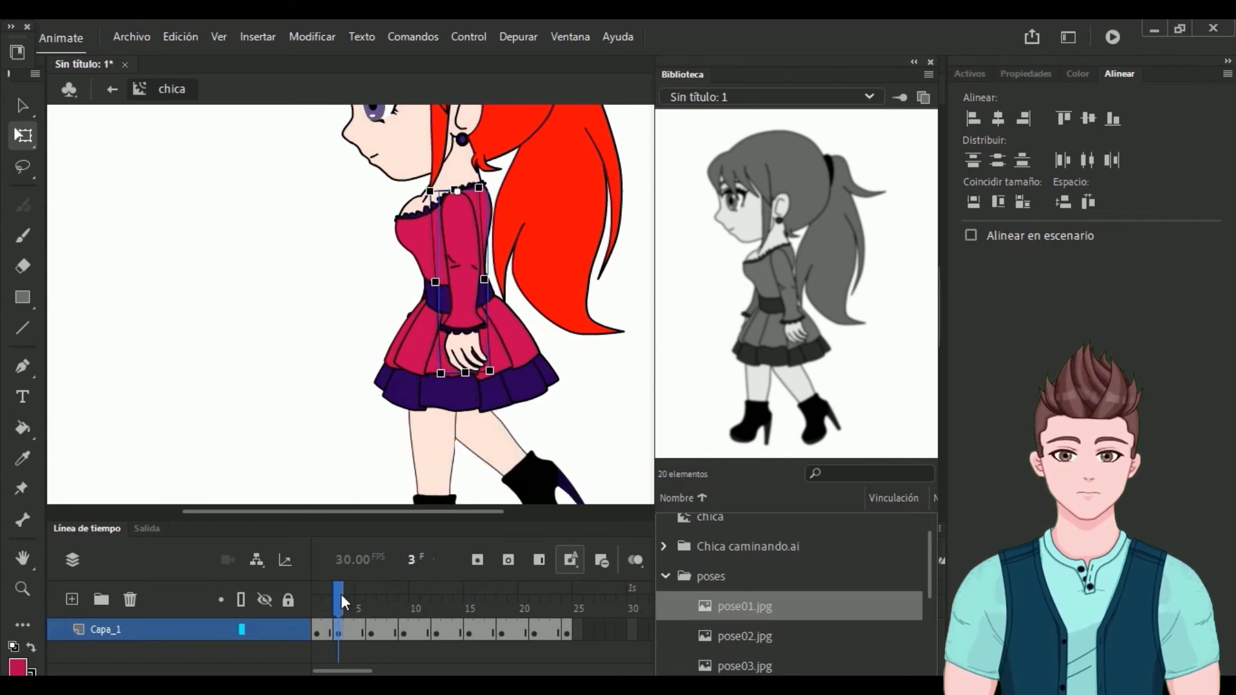
Step: Rotate the near arm forward around a shoulder pivot at frames 9 and 12
{"action": "left_click_drag", "start_coordinate": [342, 594], "coordinate": [404, 591]}
{"action": "left_click", "coordinate": [460, 289]}
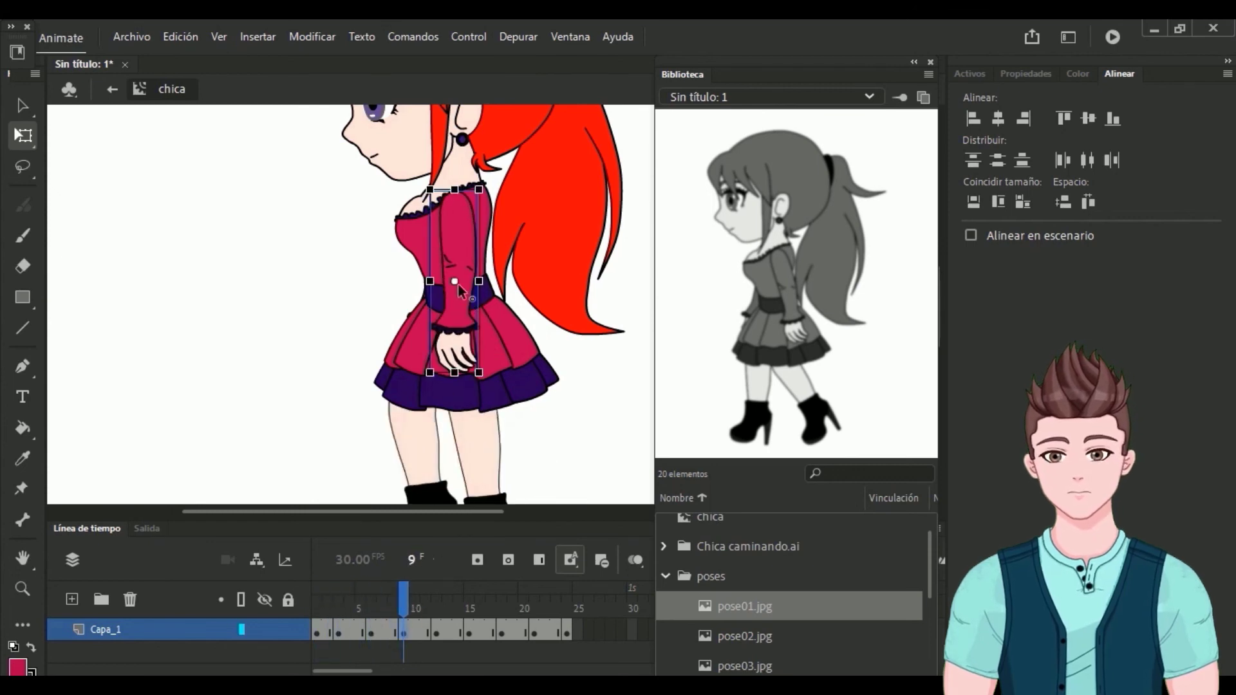
{"action": "left_click_drag", "start_coordinate": [454, 208], "coordinate": [455, 190]}
{"action": "left_click_drag", "start_coordinate": [493, 380], "coordinate": [454, 390]}
{"action": "left_click_drag", "start_coordinate": [404, 591], "coordinate": [436, 611]}
{"action": "left_click", "coordinate": [457, 280]}
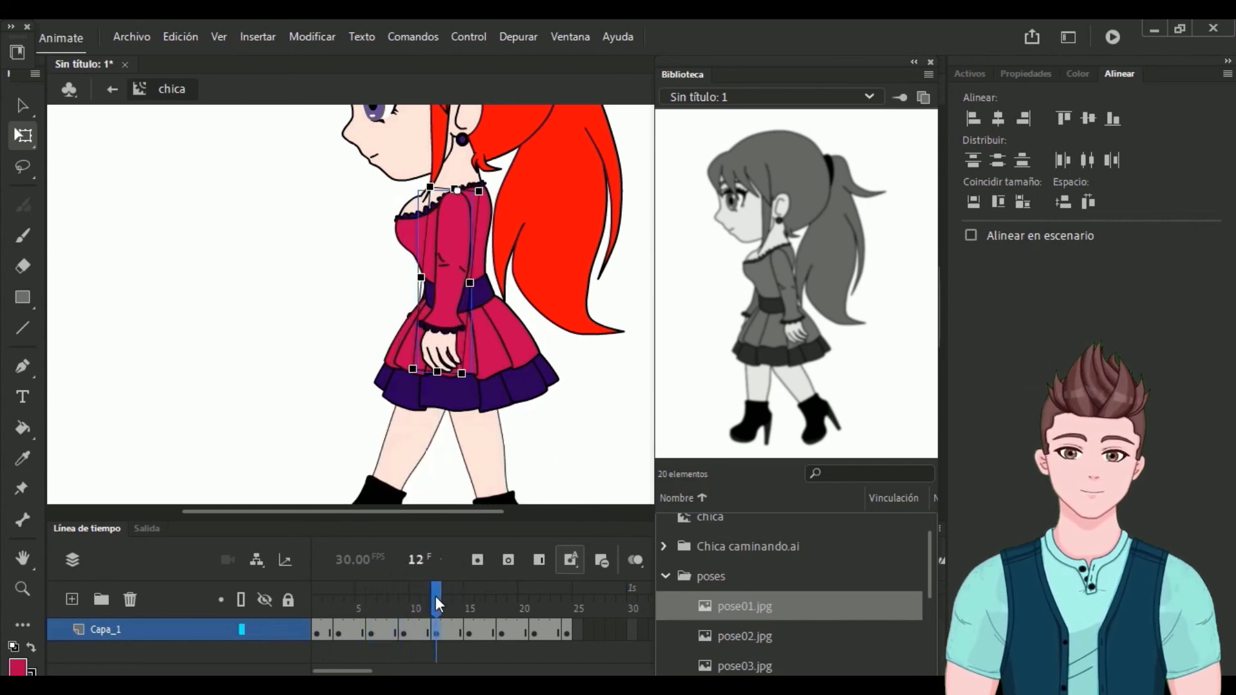
Step: Move the near arm's pivot to the shoulder at frame 18 and rotate the arm slightly backward
{"action": "left_click_drag", "start_coordinate": [436, 598], "coordinate": [505, 605]}
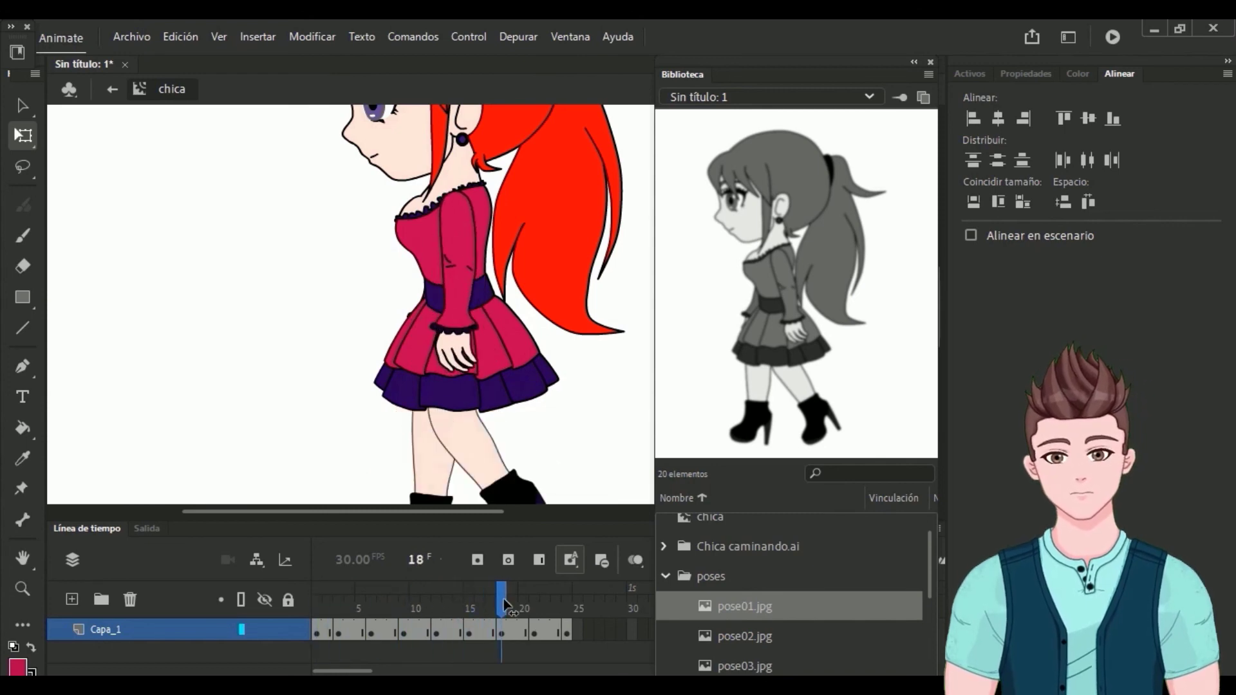
{"action": "left_click", "coordinate": [456, 281]}
{"action": "mouse_move", "coordinate": [500, 587]}
{"action": "left_mouse_down"}
{"action": "mouse_move", "coordinate": [438, 599]}
{"action": "mouse_move", "coordinate": [501, 600]}
{"action": "left_mouse_up"}
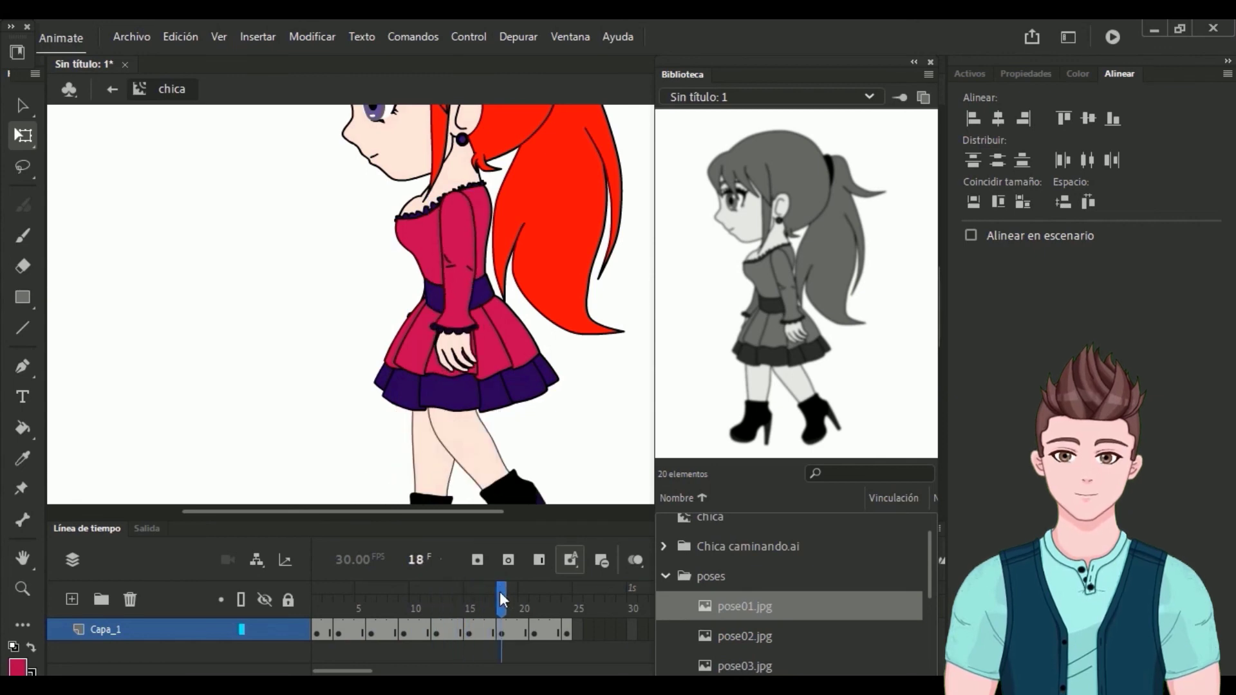
{"action": "left_click", "coordinate": [467, 338]}
{"action": "left_click_drag", "start_coordinate": [499, 379], "coordinate": [514, 378]}
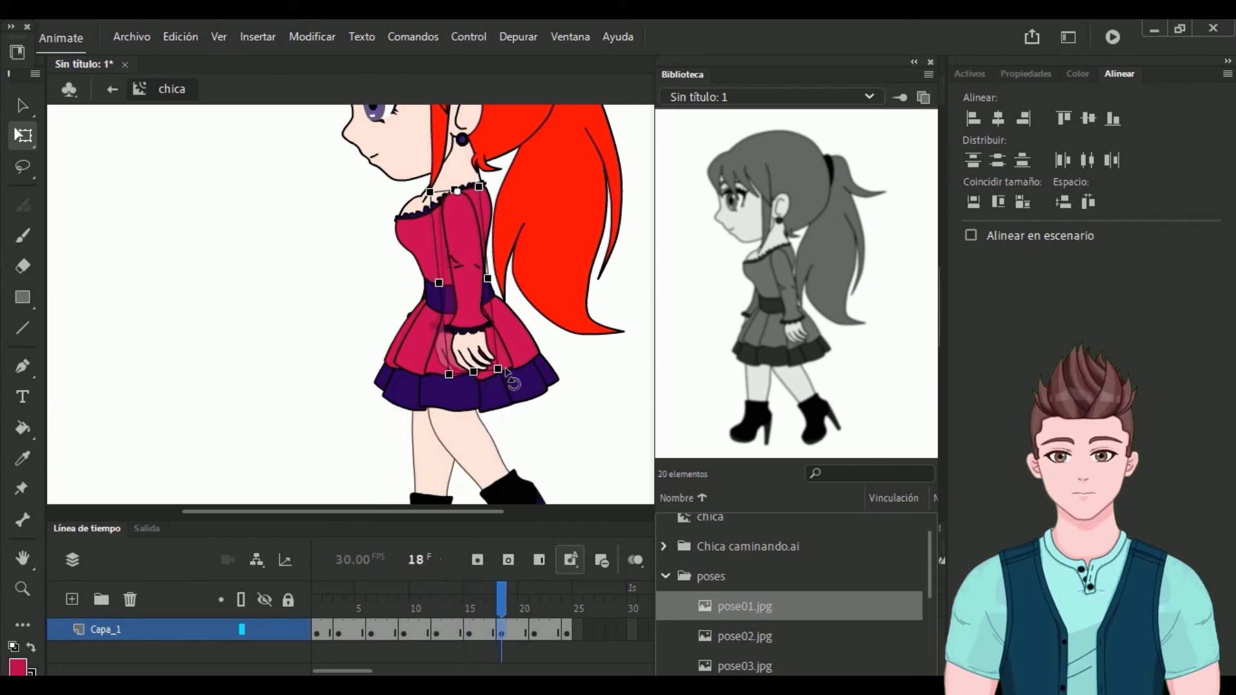
Step: Place the near arm's pivot at the shoulder at frame 21, and rotate the arm backward around its shoulder at frame 24
{"action": "left_click_drag", "start_coordinate": [501, 598], "coordinate": [534, 602]}
{"action": "left_click", "coordinate": [469, 342]}
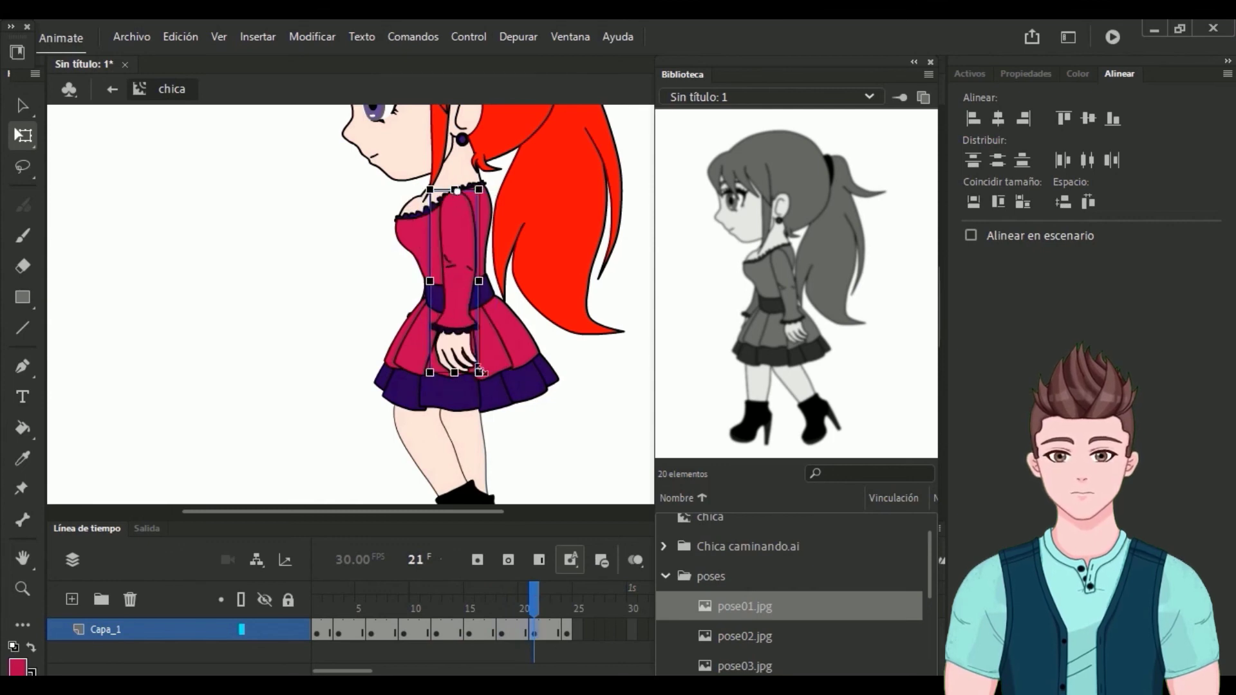
{"action": "left_click_drag", "start_coordinate": [539, 597], "coordinate": [566, 608]}
{"action": "left_click", "coordinate": [459, 287]}
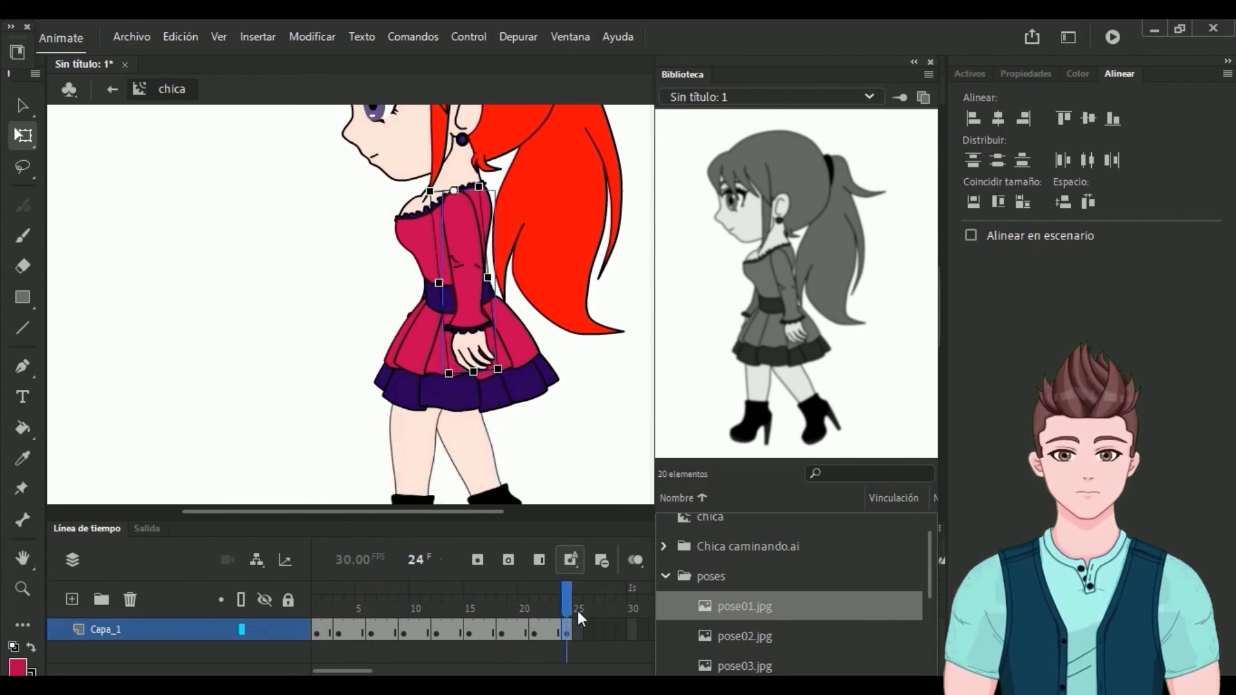
{"action": "mouse_move", "coordinate": [566, 605]}
{"action": "left_mouse_down"}
{"action": "mouse_move", "coordinate": [329, 608]}
{"action": "mouse_move", "coordinate": [566, 609]}
{"action": "left_mouse_up"}
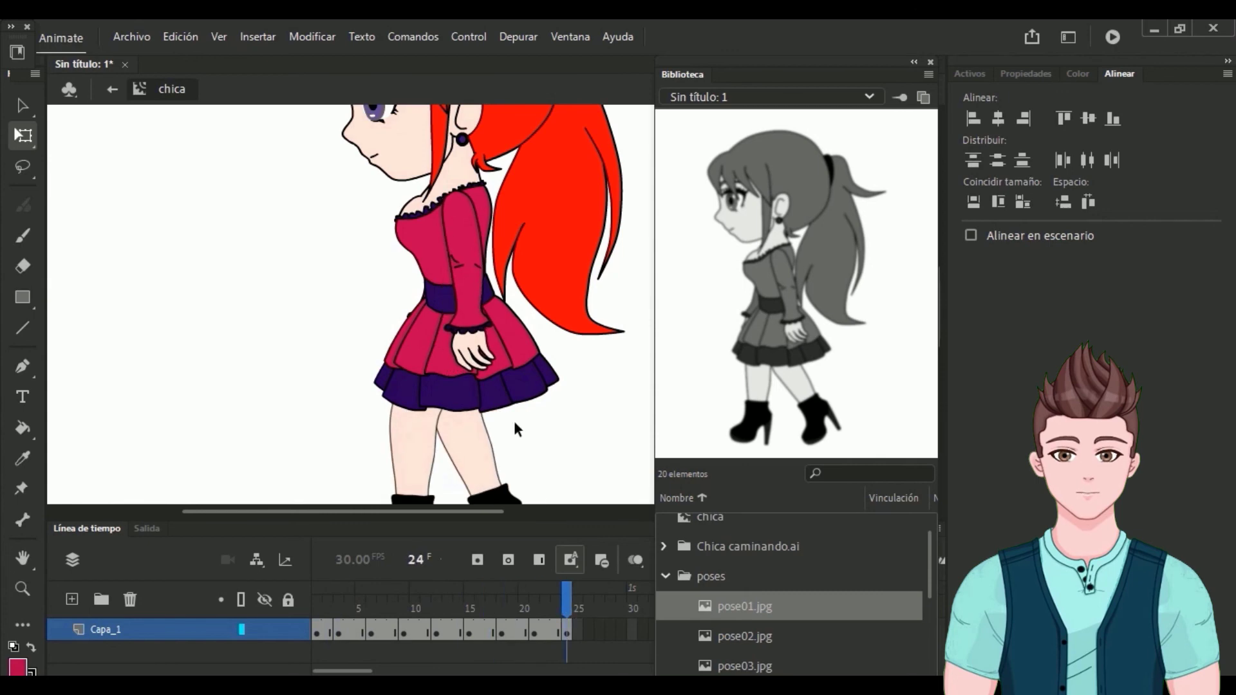
{"action": "left_click", "coordinate": [488, 324]}
{"action": "left_click_drag", "start_coordinate": [512, 366], "coordinate": [522, 365]}
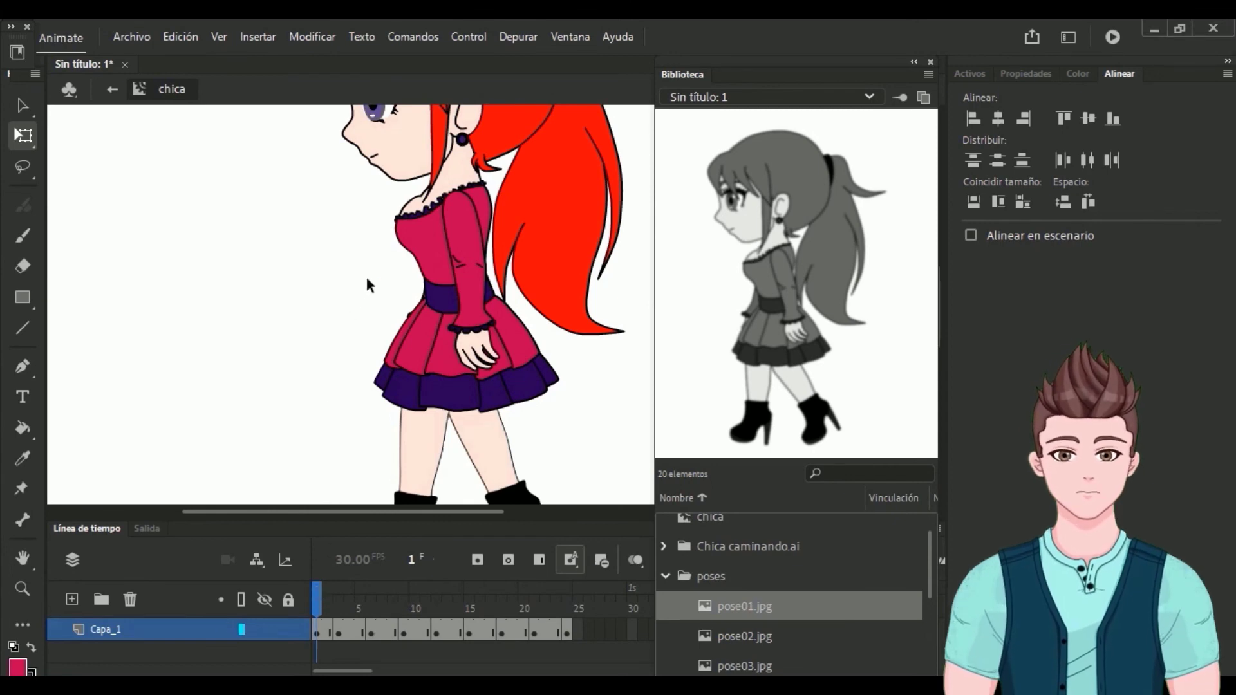
Step: Rotate the far arm slightly forward around a pivot placed at the shoulder at frames 1 and 3
{"action": "left_click", "coordinate": [422, 297]}
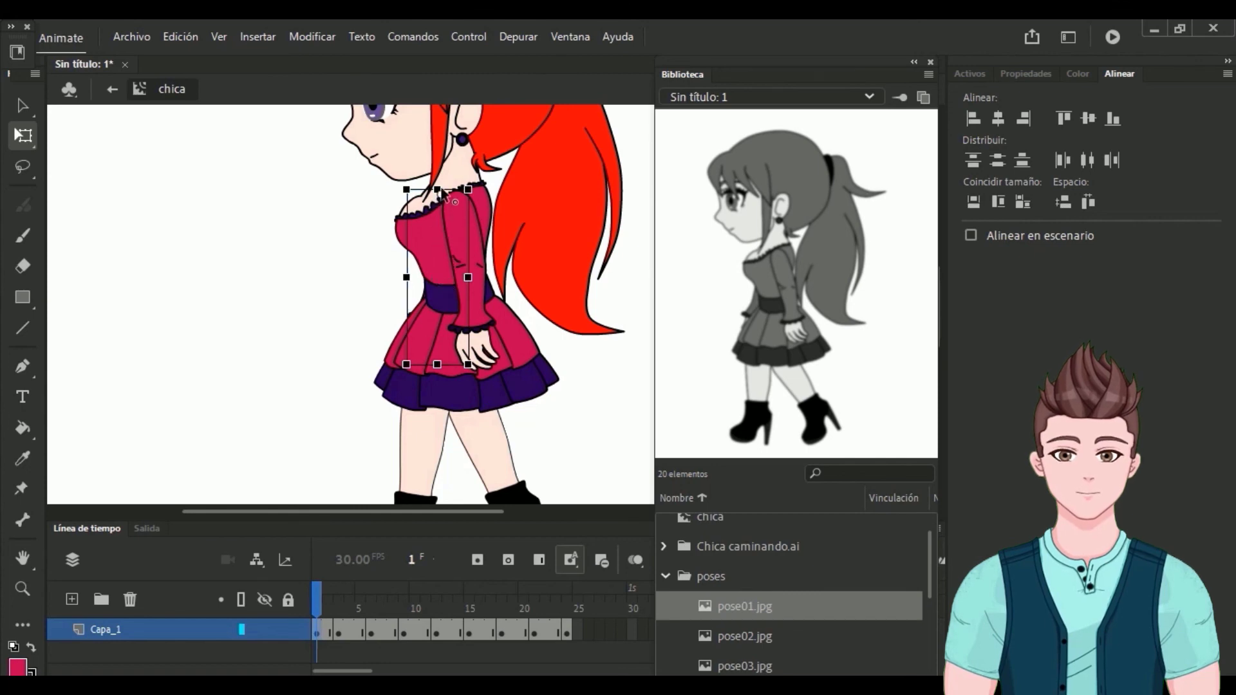
{"action": "left_click_drag", "start_coordinate": [476, 369], "coordinate": [455, 372]}
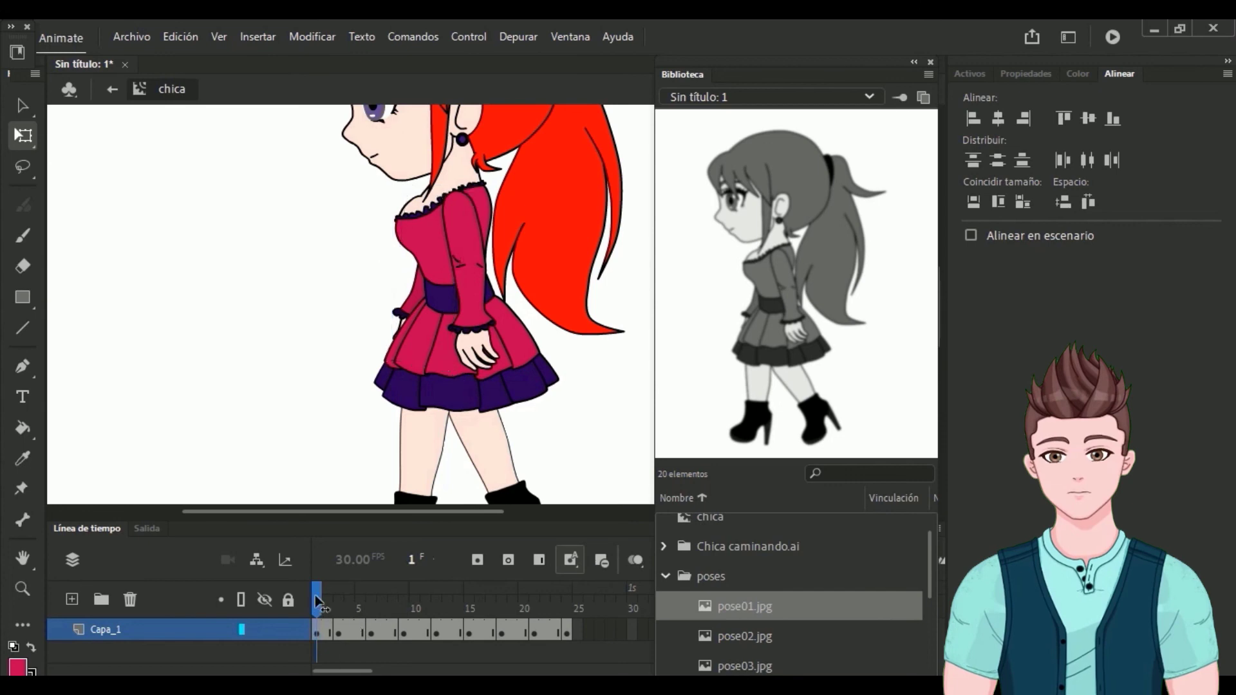
{"action": "left_click", "coordinate": [342, 602]}
{"action": "left_click", "coordinate": [442, 273]}
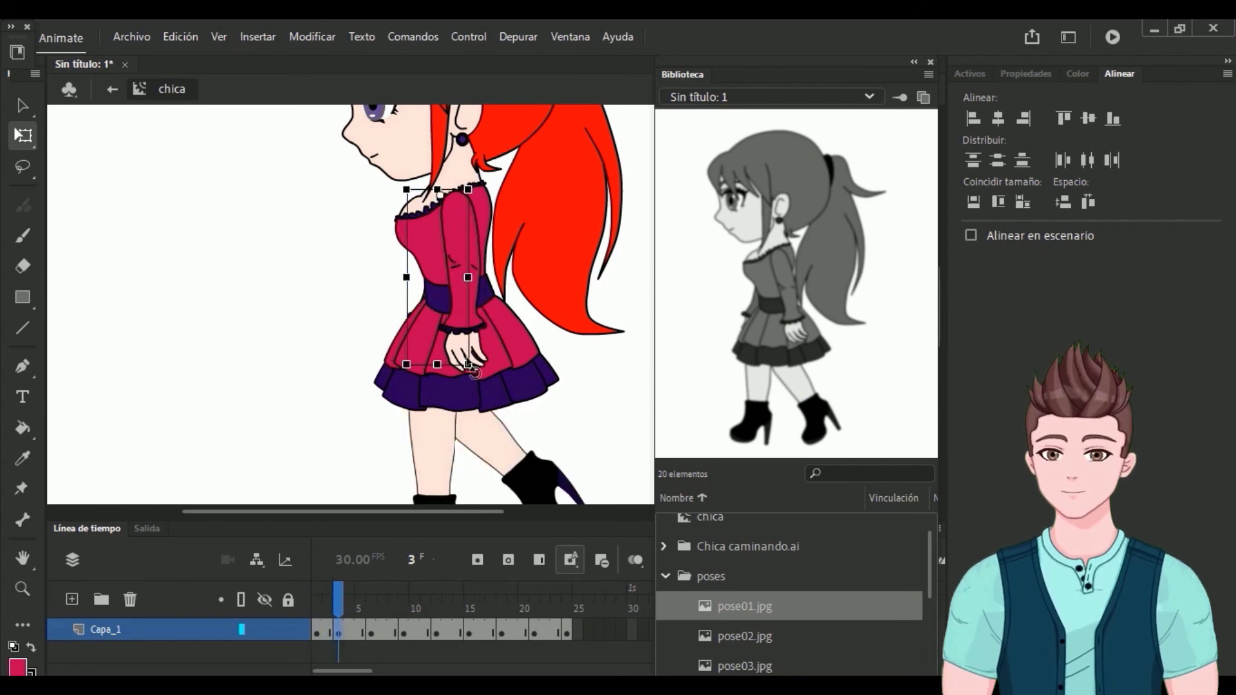
Step: Rotate the far arm backward around its shoulder at frames 12 and 15, keeping it hidden behind the torso and skirt
{"action": "left_click_drag", "start_coordinate": [347, 589], "coordinate": [436, 598]}
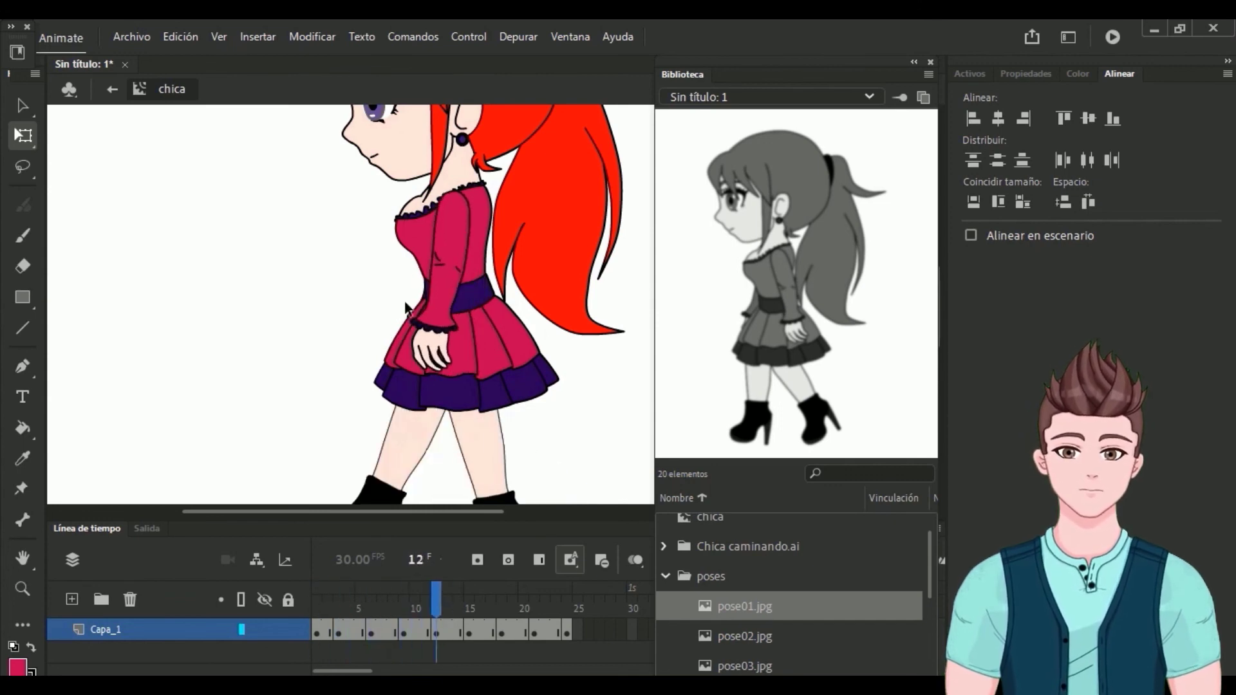
{"action": "left_click", "coordinate": [439, 284]}
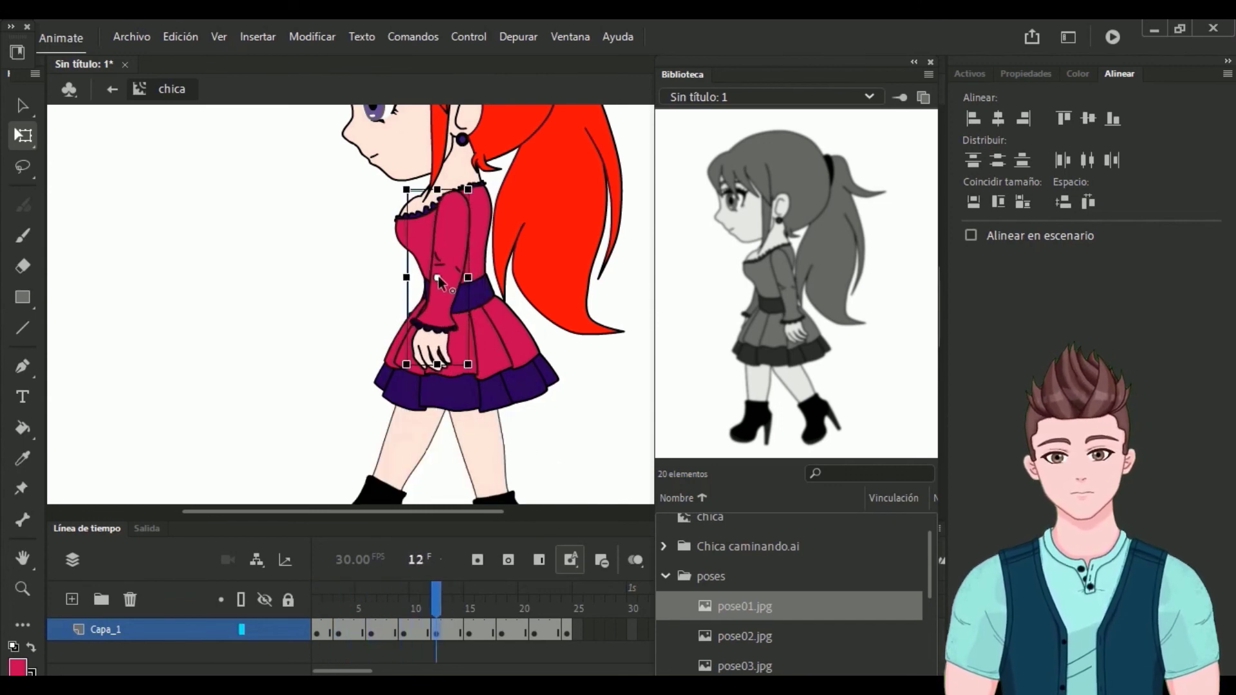
{"action": "left_click_drag", "start_coordinate": [481, 372], "coordinate": [512, 366]}
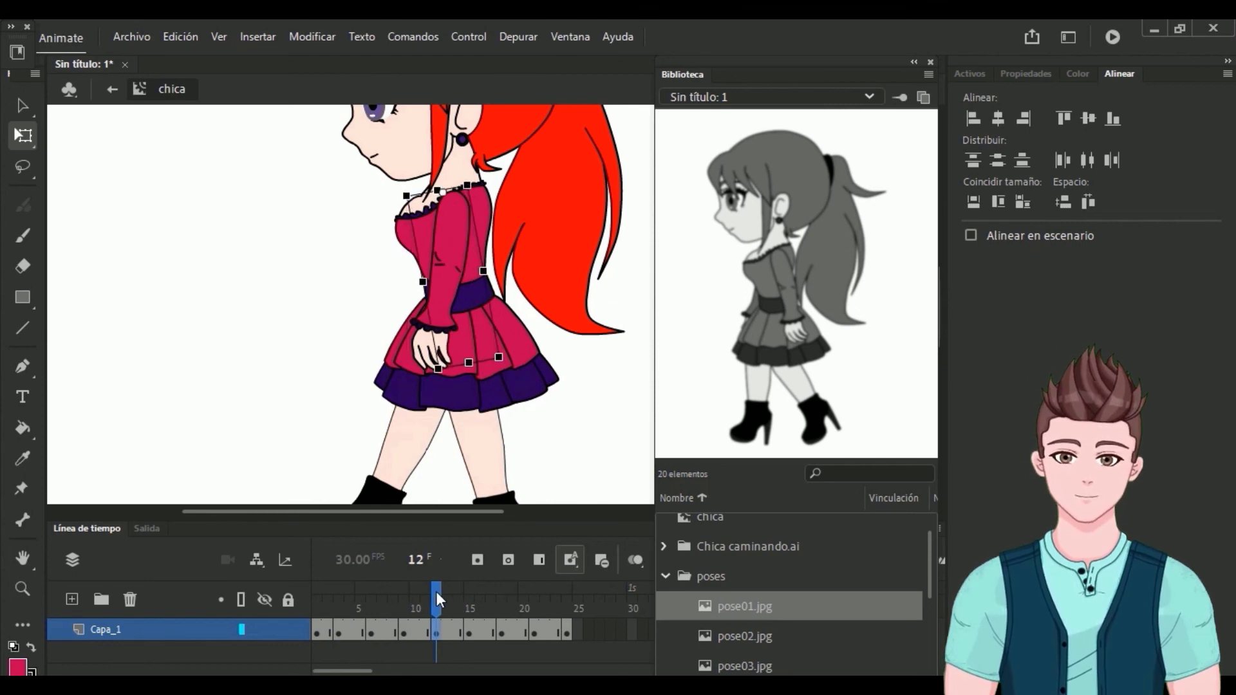
{"action": "left_click_drag", "start_coordinate": [436, 597], "coordinate": [469, 599]}
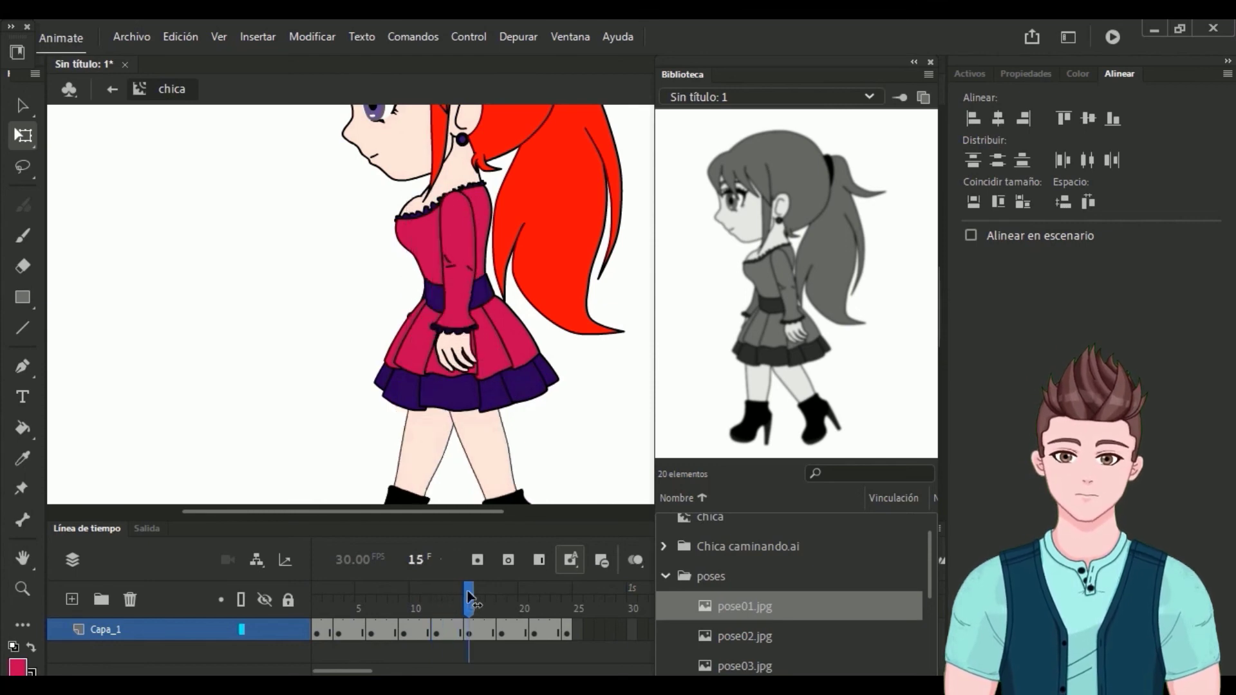
{"action": "left_click", "coordinate": [419, 308]}
{"action": "left_click", "coordinate": [438, 282]}
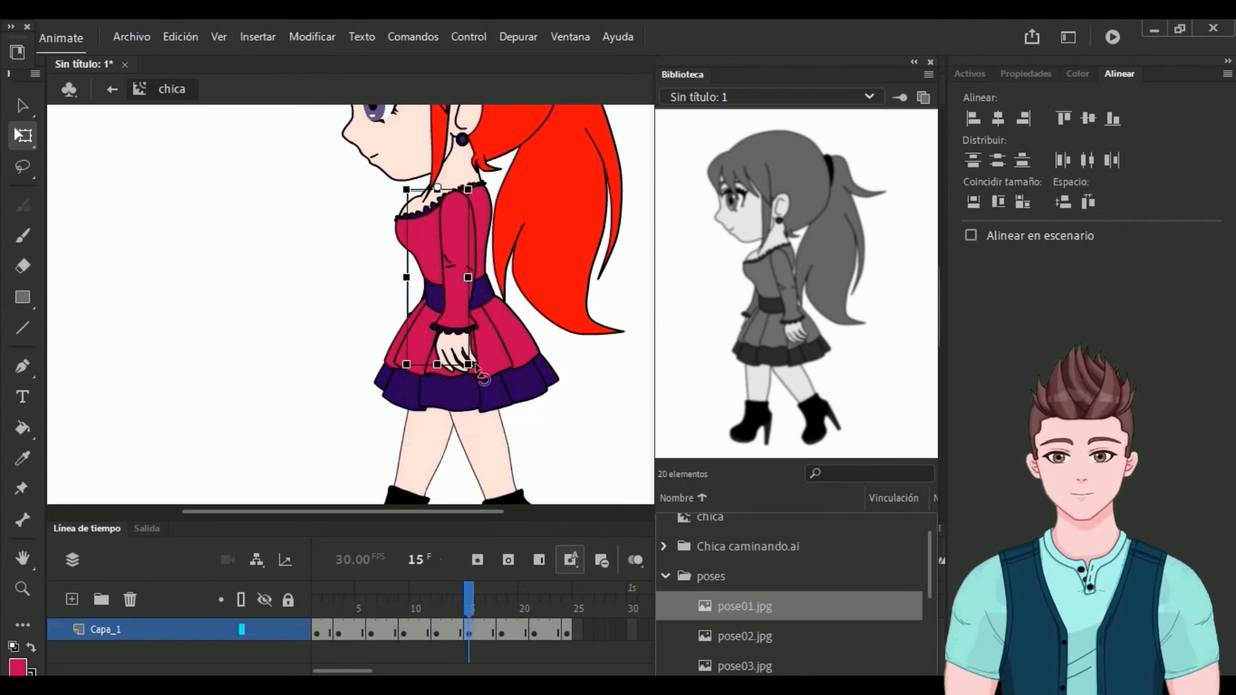
{"action": "left_click_drag", "start_coordinate": [476, 367], "coordinate": [554, 352]}
Step: Rotate the far arm slightly backward at frame 18 and slightly forward at frame 24, pivoting around the shoulder
{"action": "left_click_drag", "start_coordinate": [471, 600], "coordinate": [503, 600]}
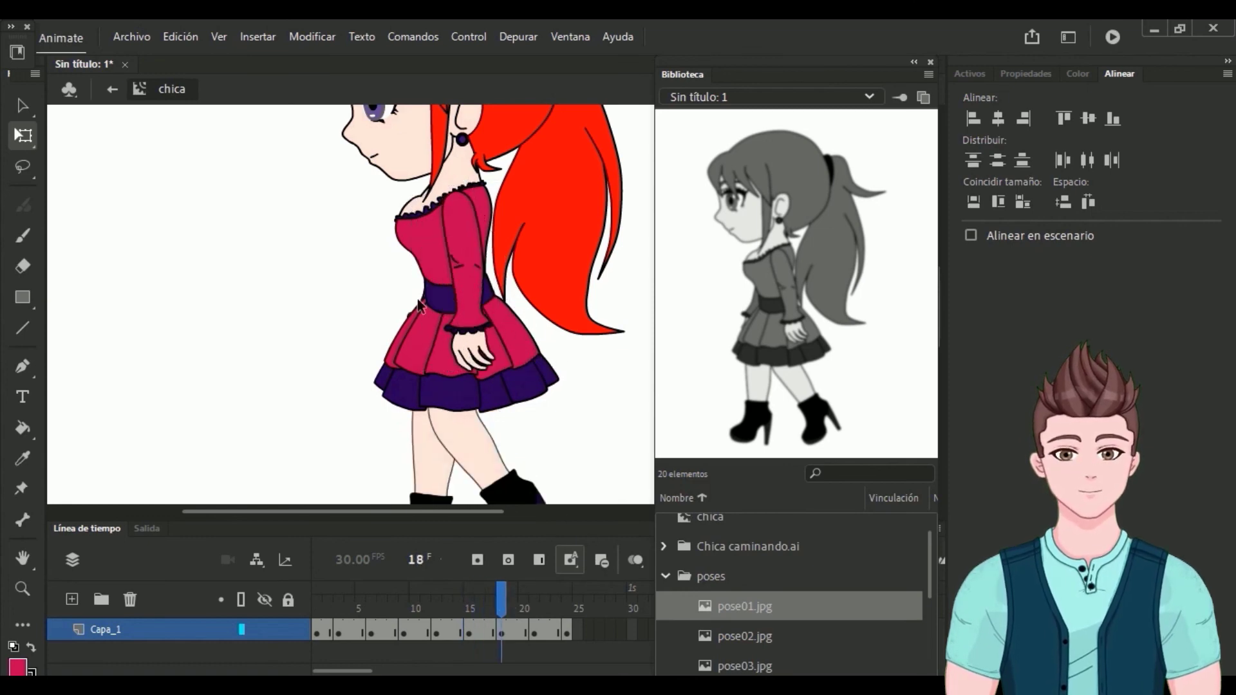
{"action": "left_click", "coordinate": [438, 271]}
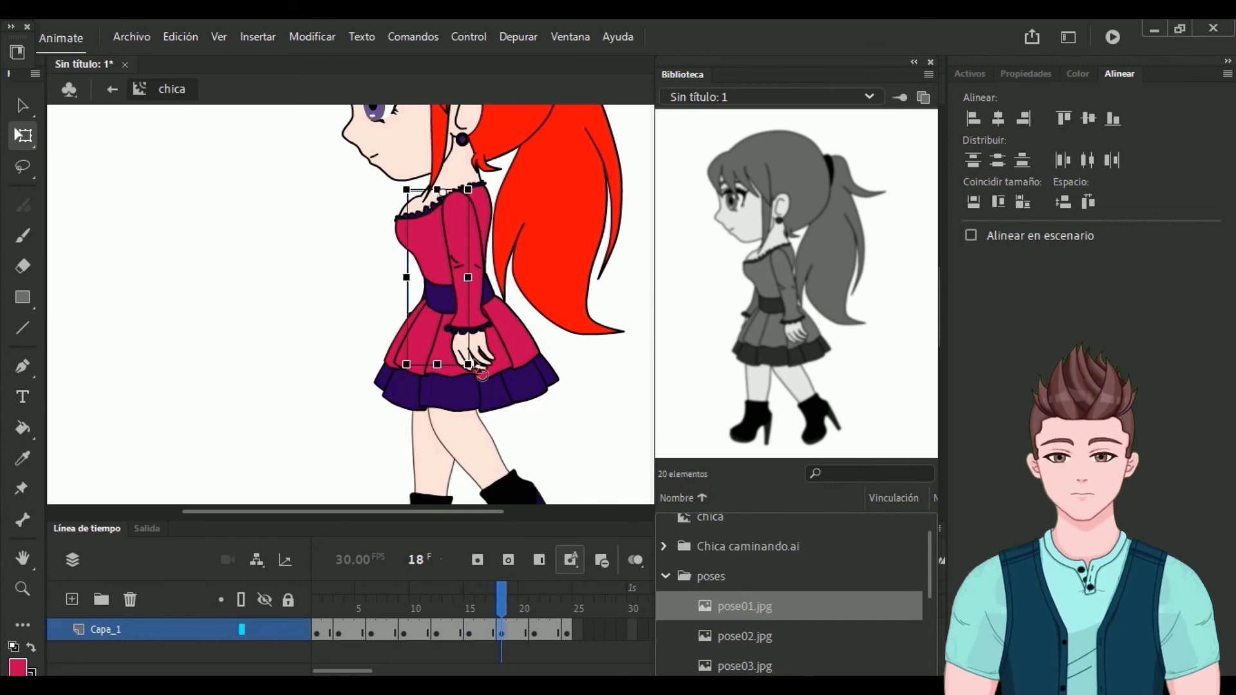
{"action": "left_click_drag", "start_coordinate": [472, 367], "coordinate": [498, 358]}
{"action": "left_click_drag", "start_coordinate": [502, 595], "coordinate": [582, 605]}
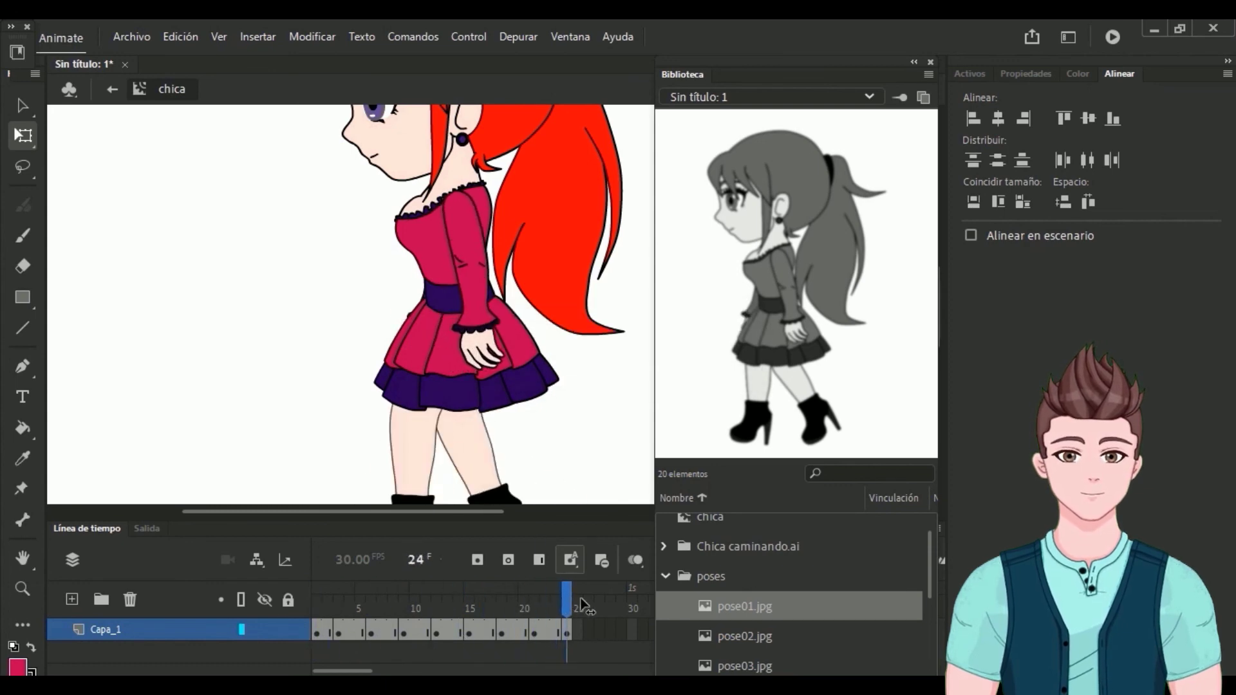
{"action": "left_click", "coordinate": [411, 320]}
{"action": "left_click", "coordinate": [430, 290]}
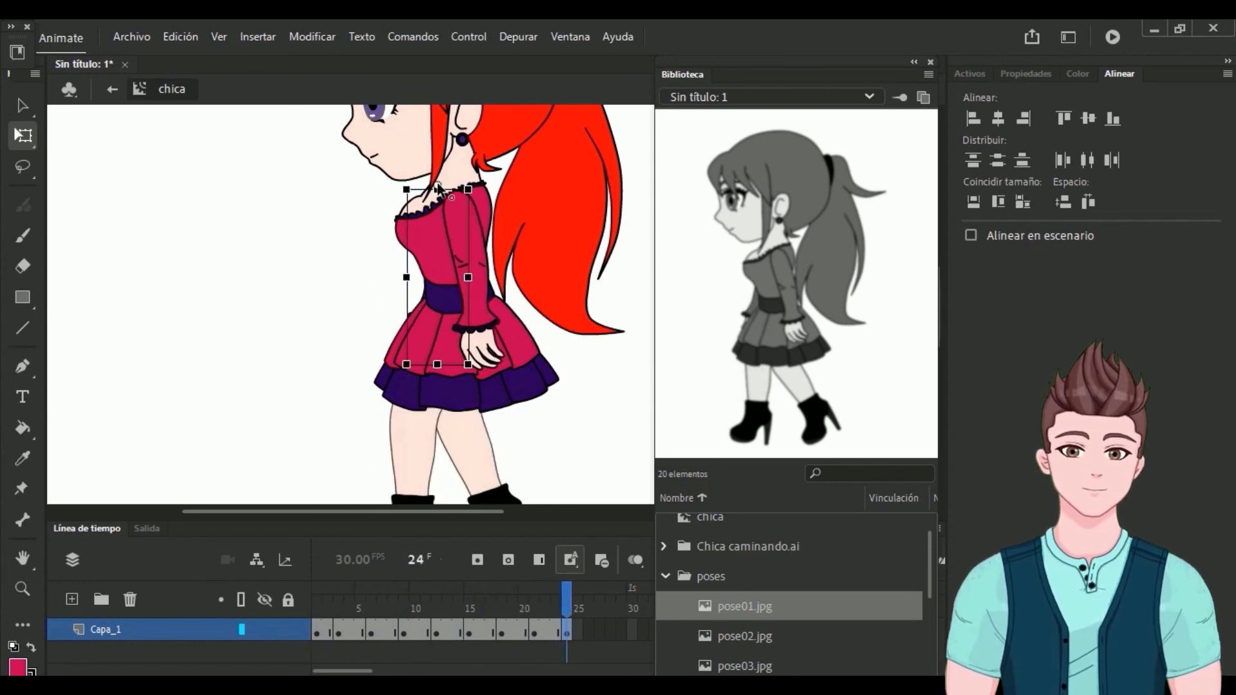
{"action": "left_click_drag", "start_coordinate": [477, 369], "coordinate": [453, 373]}
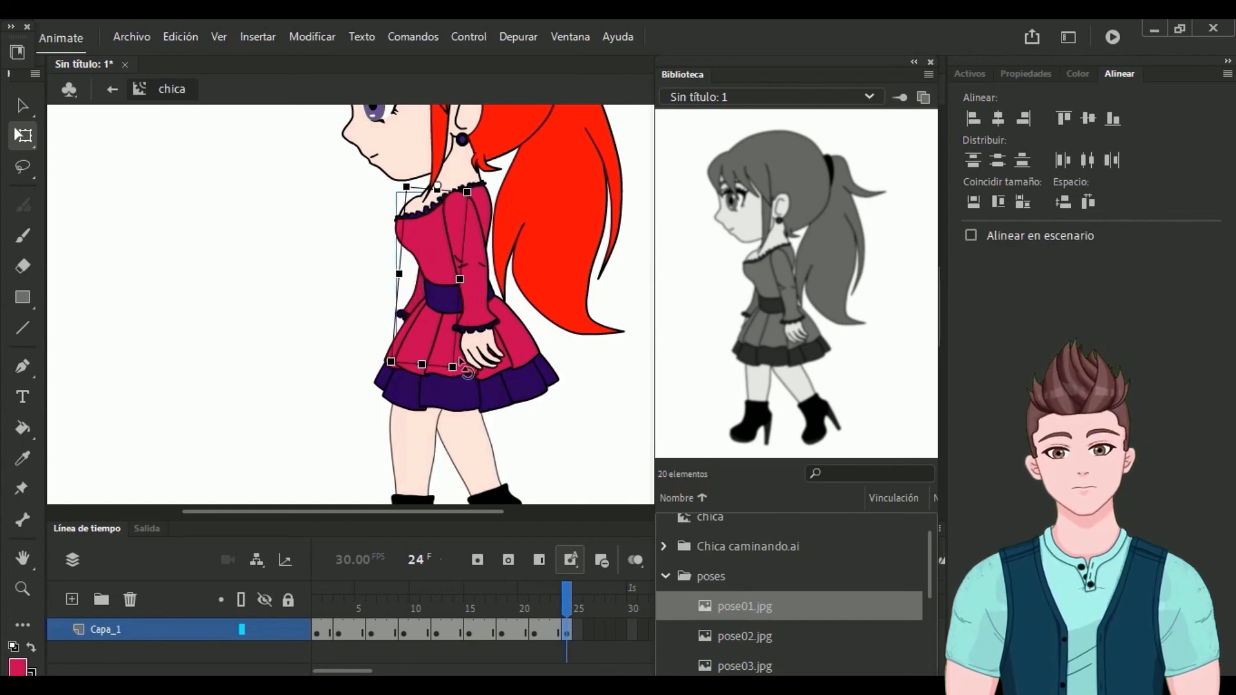
Step: Play the walk cycle from frame 1 and run a test movie to check the arm and leg motion
{"action": "left_click", "coordinate": [425, 606]}
{"action": "left_click_drag", "start_coordinate": [425, 606], "coordinate": [316, 618]}
{"action": "key", "text": "Return"}
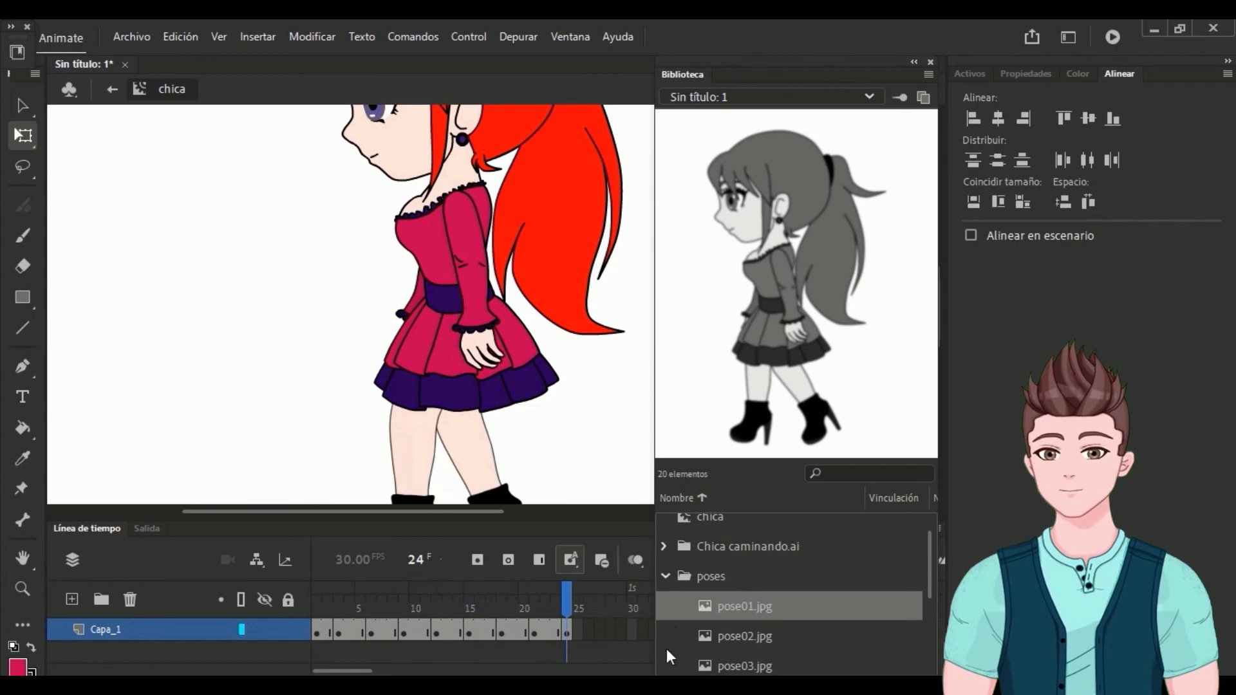
{"action": "left_click", "coordinate": [1113, 37]}
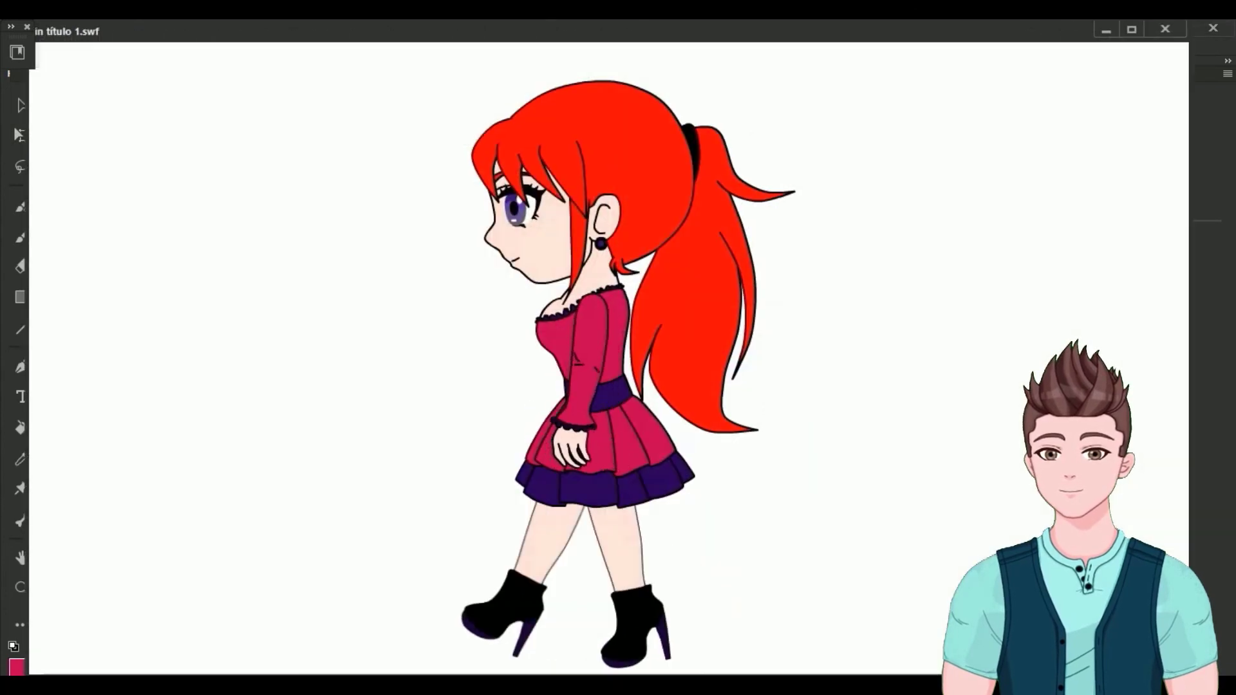